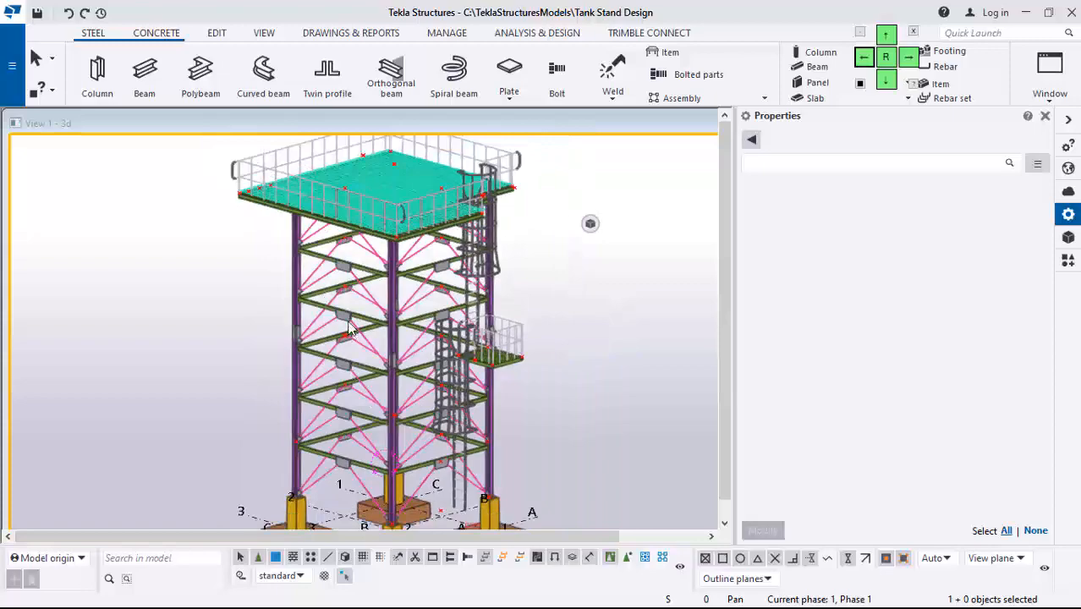
Examine the finished tank stand model, including its gusset connections, handrailed top platform, caged ladder, landing and footings
{"action": "scroll", "coordinate": [353, 372], "scroll_direction": "up", "scroll_amount": 5}
{"action": "scroll", "coordinate": [330, 296], "scroll_direction": "down", "scroll_amount": 6}
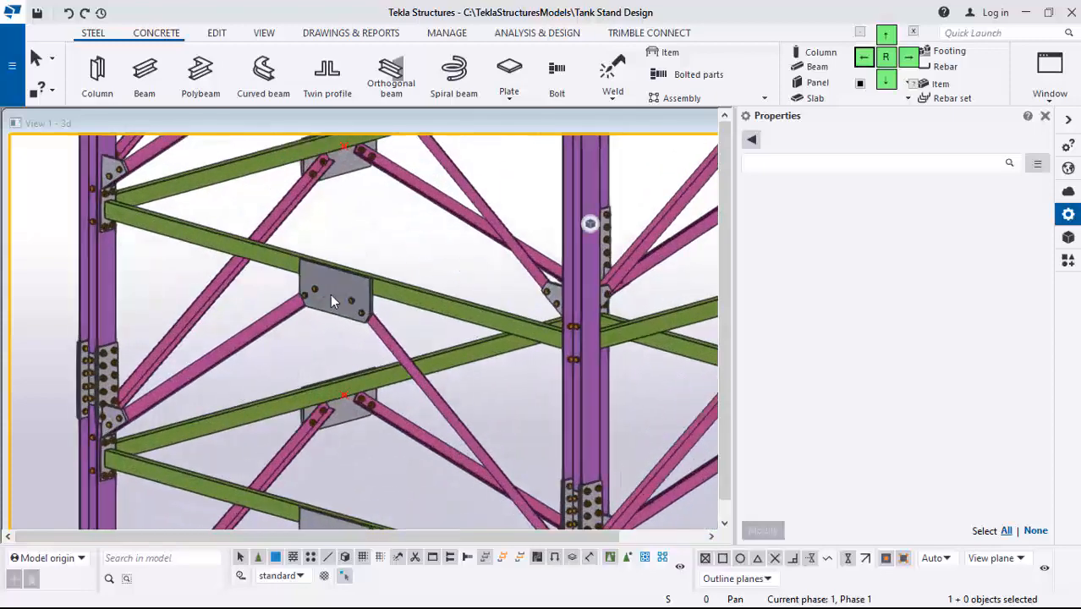
{"action": "scroll", "coordinate": [372, 172], "scroll_direction": "up", "scroll_amount": 5}
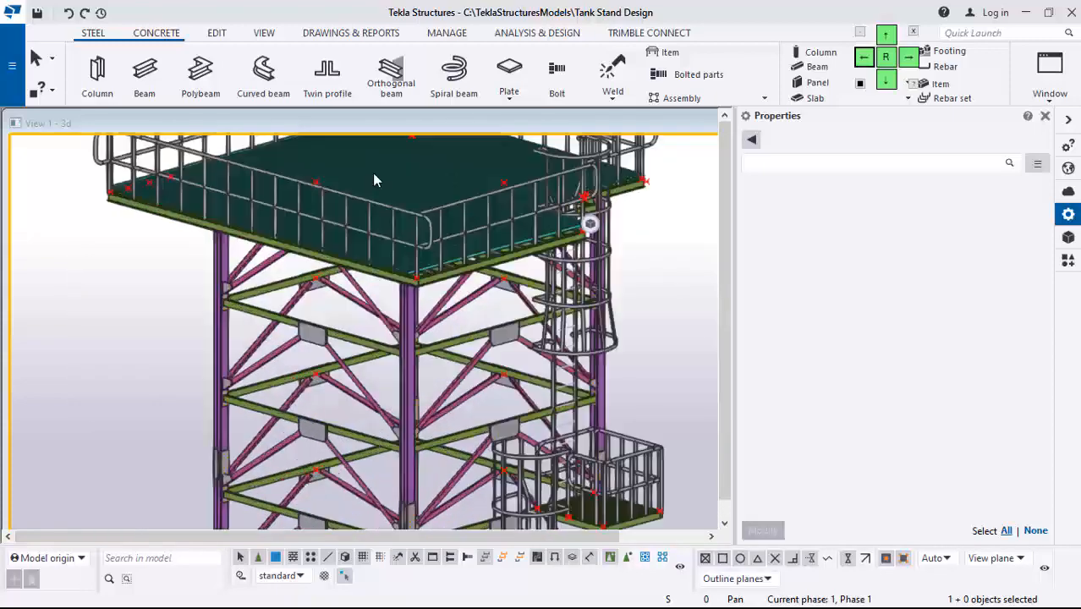
{"action": "scroll", "coordinate": [208, 210], "scroll_direction": "down", "scroll_amount": 2}
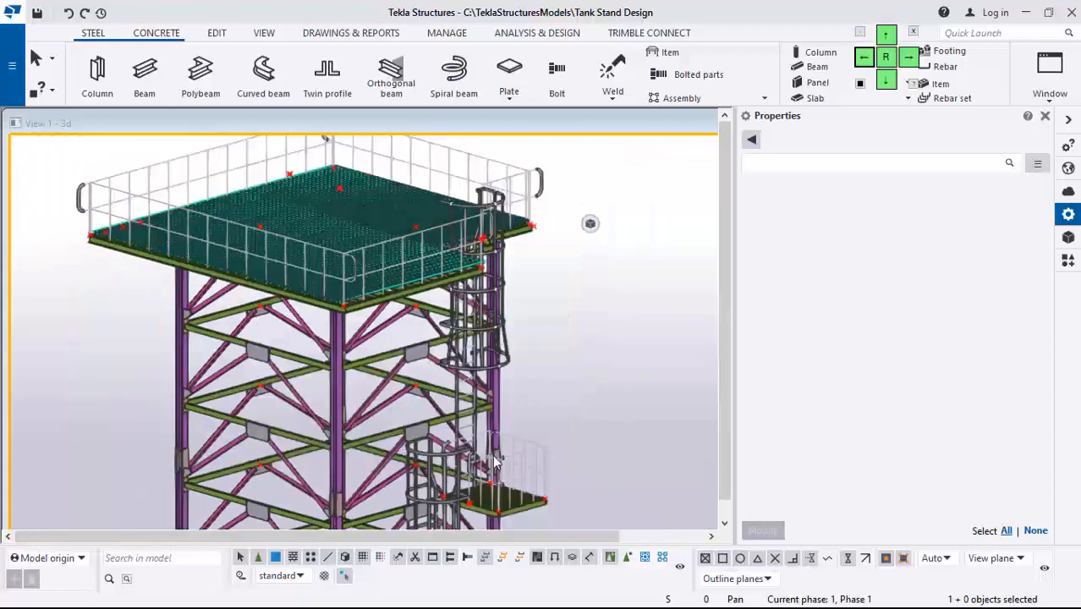
{"action": "scroll", "coordinate": [482, 498], "scroll_direction": "up", "scroll_amount": 5}
{"action": "scroll", "coordinate": [480, 217], "scroll_direction": "down", "scroll_amount": 5}
{"action": "scroll", "coordinate": [481, 217], "scroll_direction": "down", "scroll_amount": 4}
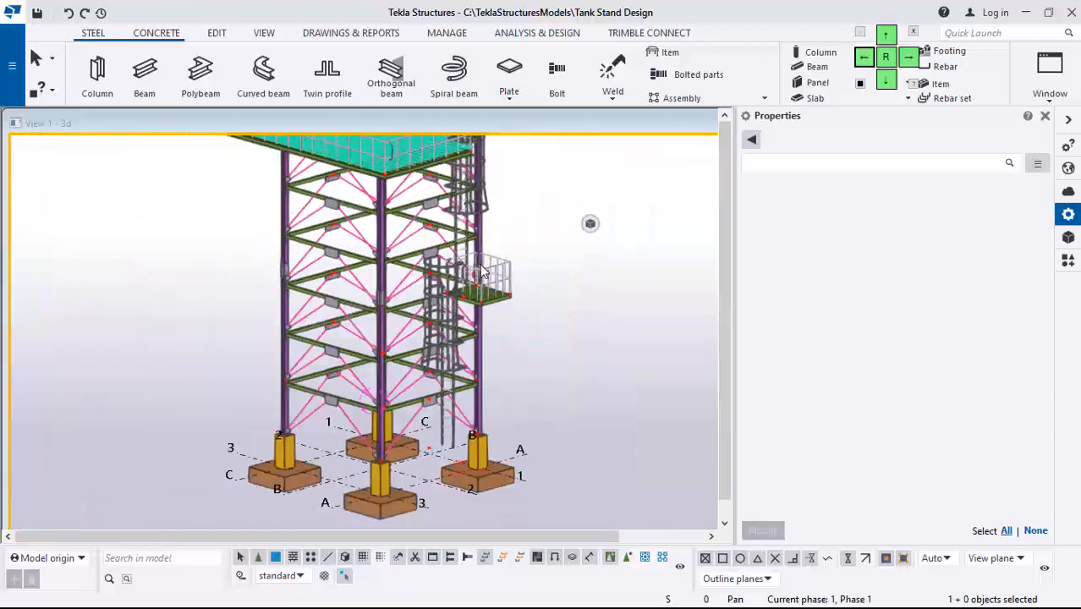
{"action": "scroll", "coordinate": [359, 299], "scroll_direction": "up", "scroll_amount": 4}
{"action": "scroll", "coordinate": [358, 299], "scroll_direction": "down", "scroll_amount": 3}
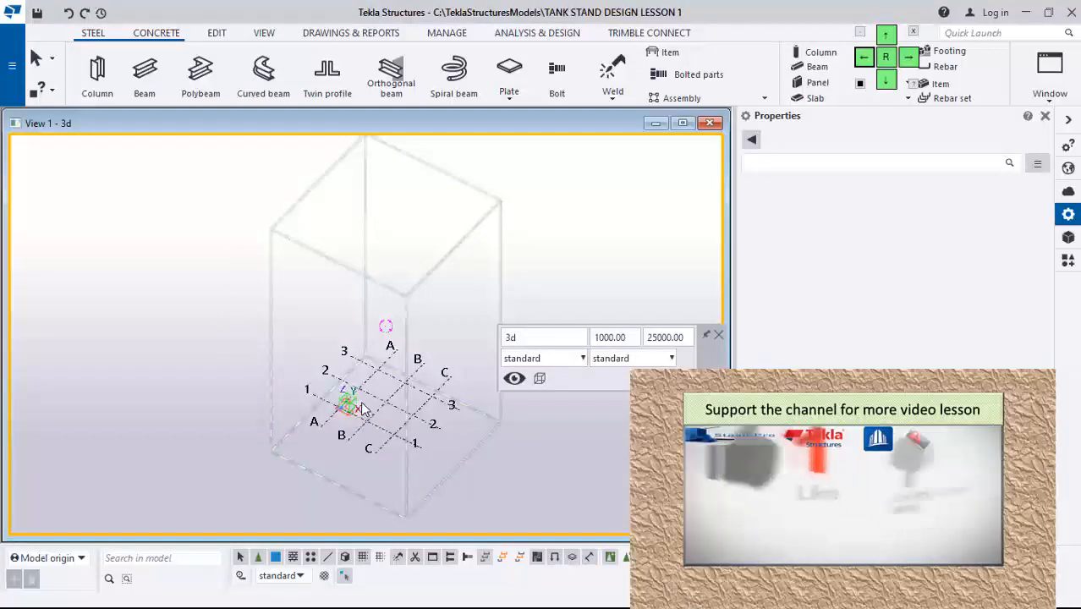
Inspect the rectangular grid of the lesson model and review its coordinate, label and line extension settings
{"action": "scroll", "coordinate": [421, 454], "scroll_direction": "up", "scroll_amount": 1}
{"action": "scroll", "coordinate": [380, 435], "scroll_direction": "up", "scroll_amount": 3}
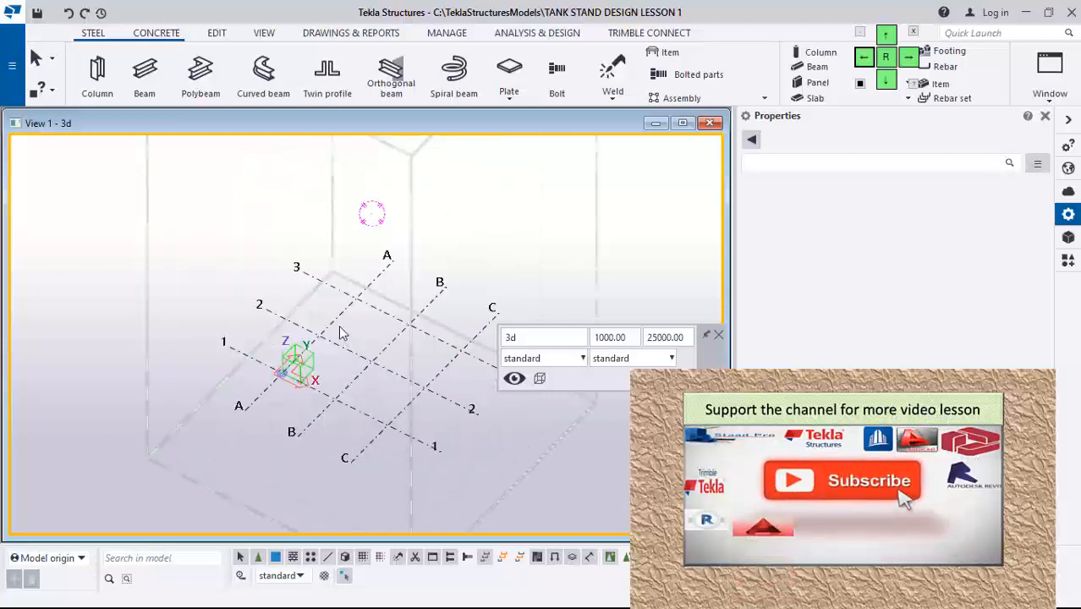
{"action": "scroll", "coordinate": [264, 435], "scroll_direction": "down", "scroll_amount": 1}
{"action": "scroll", "coordinate": [264, 433], "scroll_direction": "up", "scroll_amount": 2}
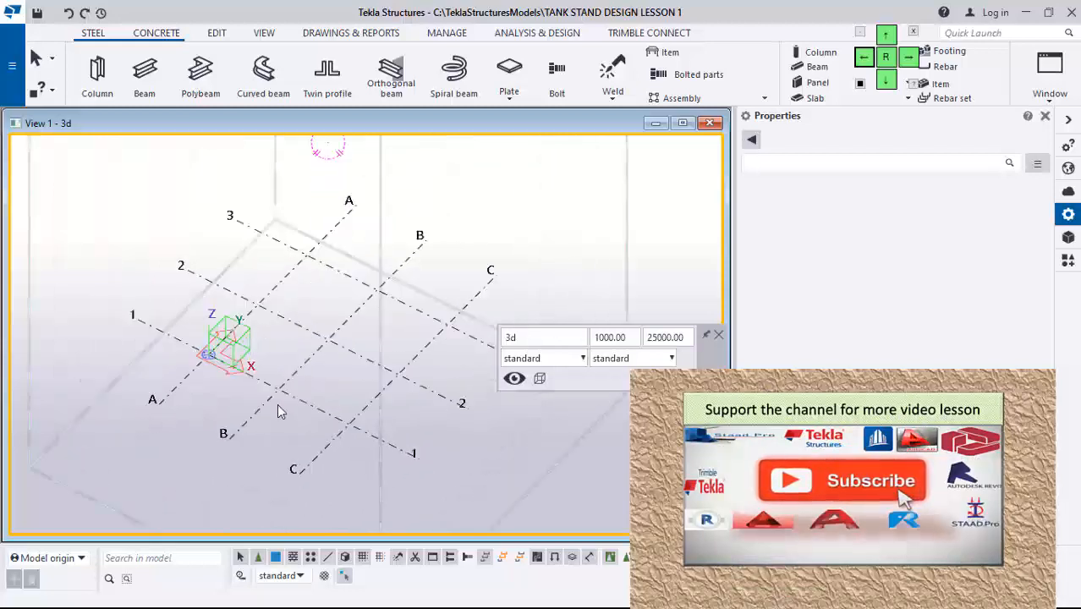
{"action": "scroll", "coordinate": [262, 419], "scroll_direction": "up", "scroll_amount": 1}
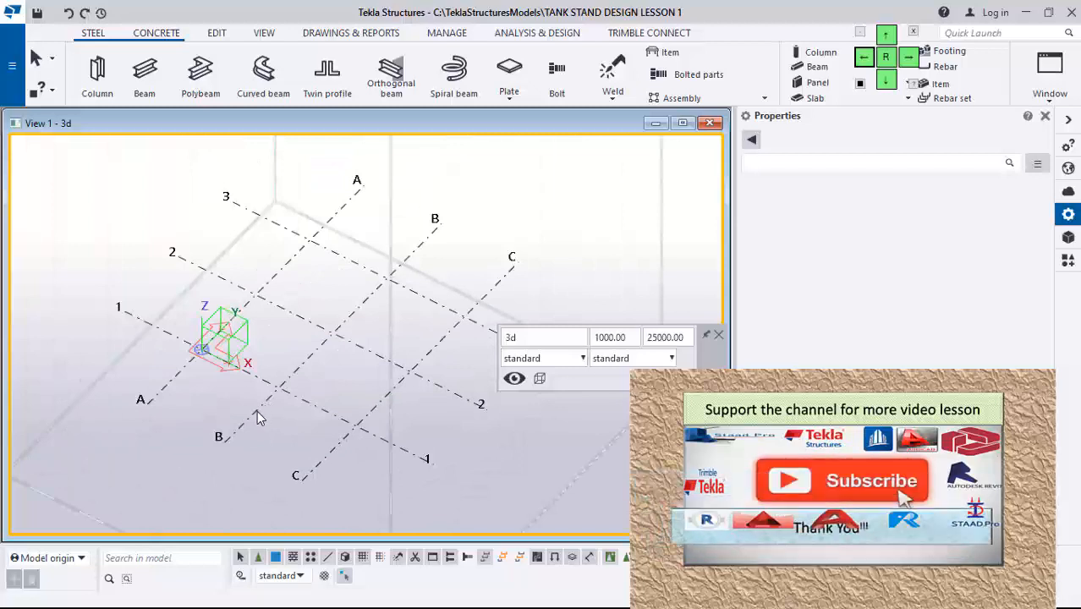
{"action": "left_click", "coordinate": [257, 410]}
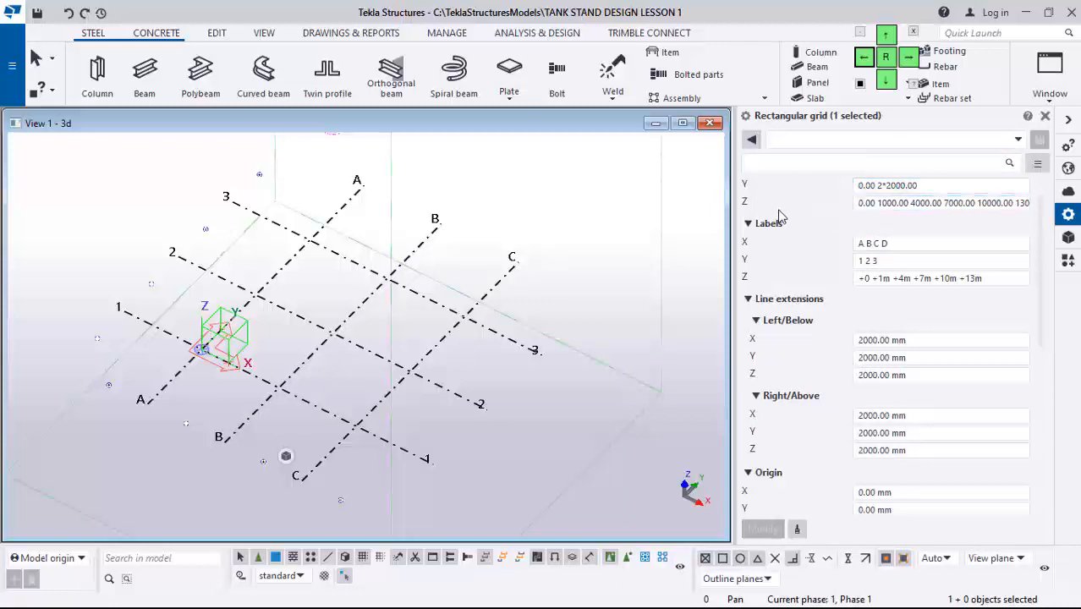
{"action": "scroll", "coordinate": [856, 217], "scroll_direction": "up", "scroll_amount": 2}
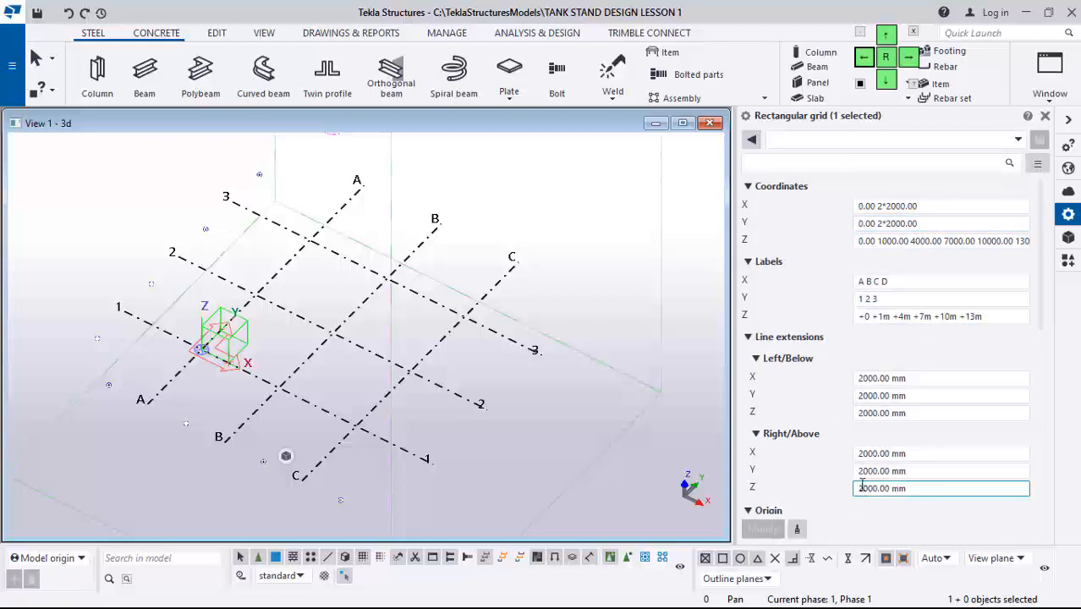
{"action": "scroll", "coordinate": [554, 429], "scroll_direction": "down", "scroll_amount": 2}
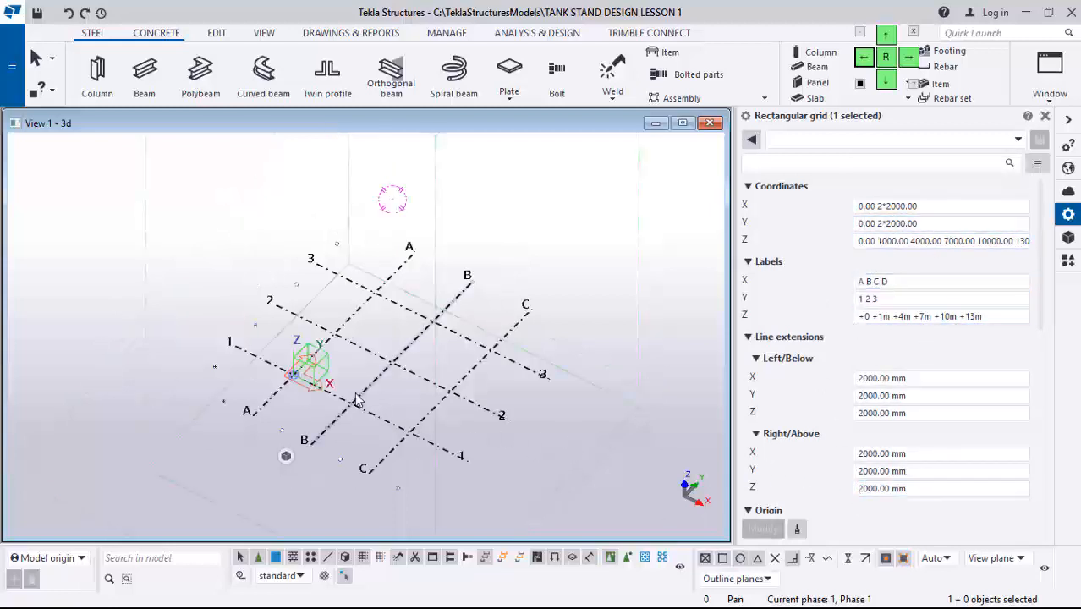
{"action": "scroll", "coordinate": [357, 401], "scroll_direction": "up", "scroll_amount": 2}
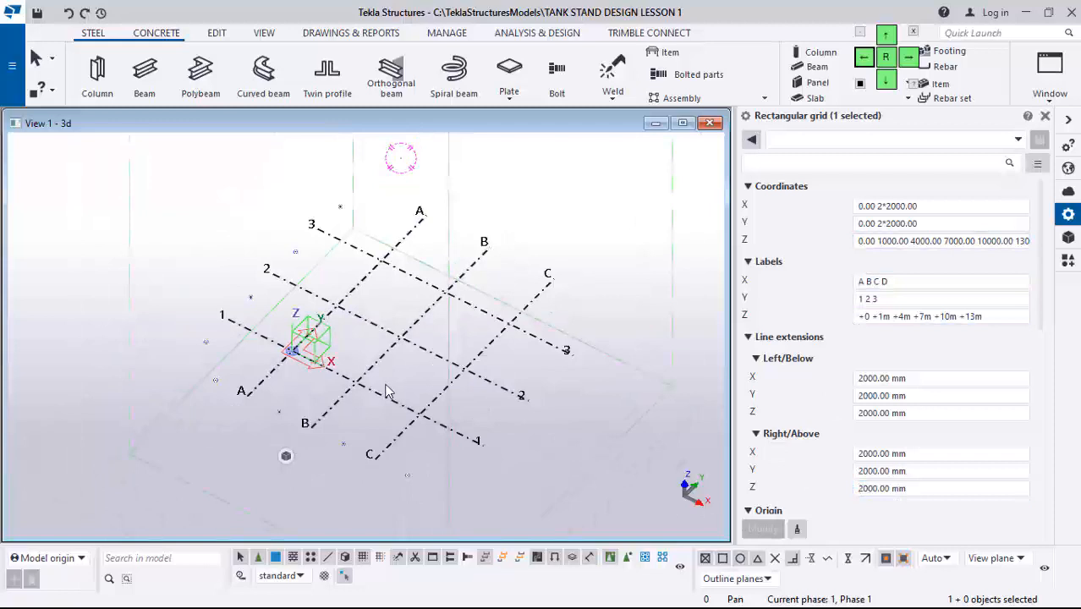
{"action": "scroll", "coordinate": [419, 400], "scroll_direction": "down", "scroll_amount": 2}
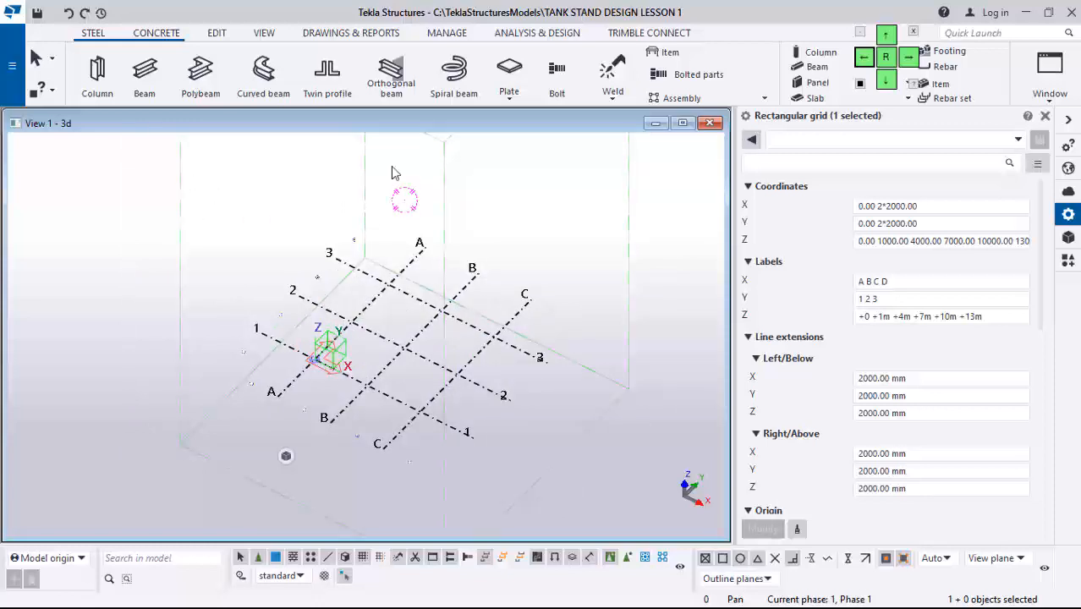
Start a 400*400 concrete column and set its top level to 1000 and its bottom level to 0
{"action": "left_click", "coordinate": [155, 32]}
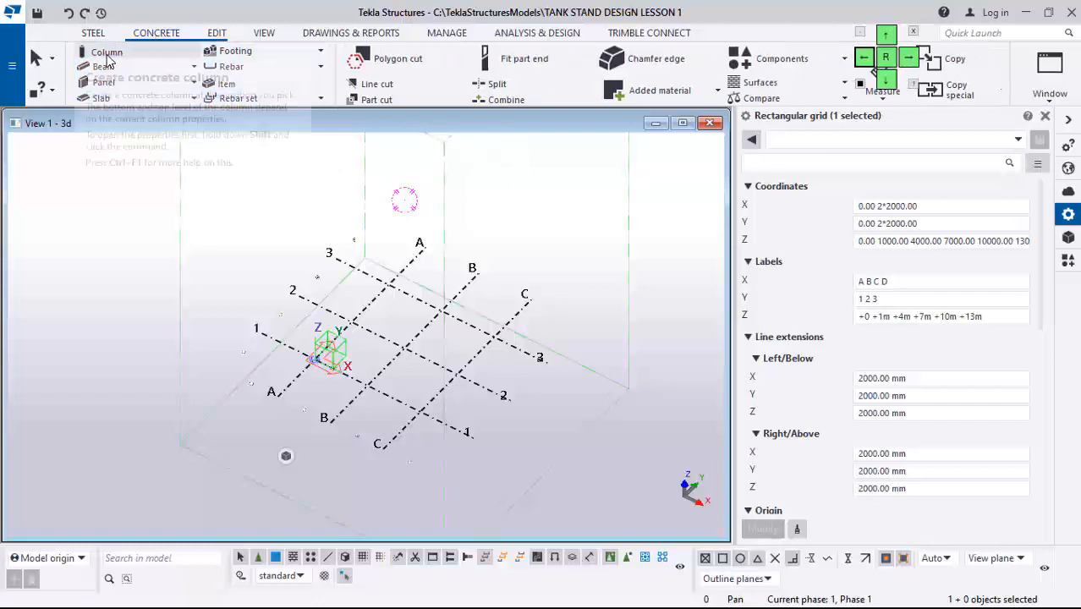
{"action": "left_click", "coordinate": [106, 58]}
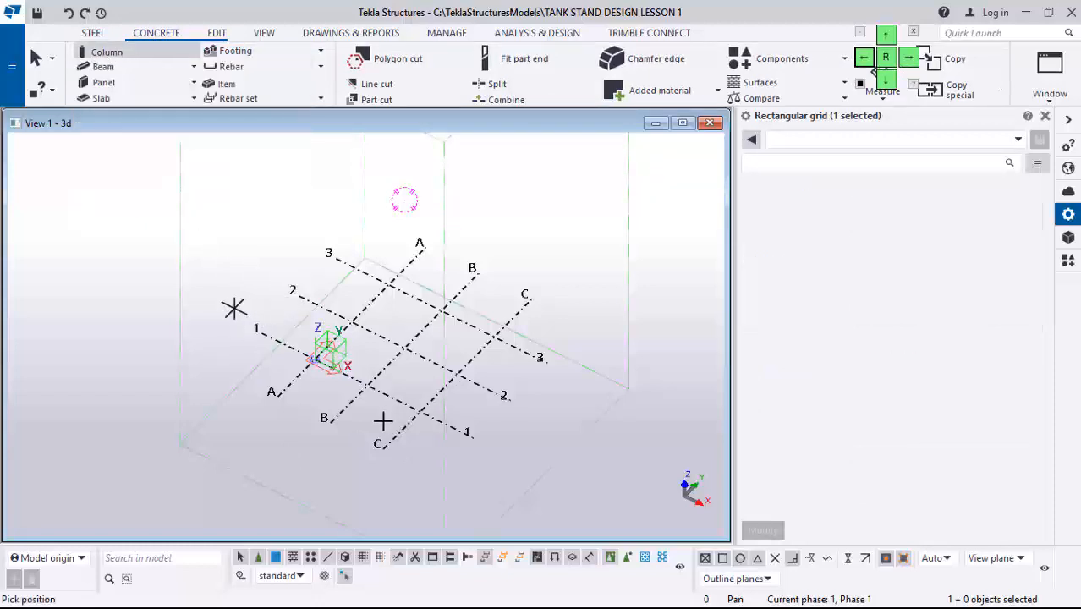
{"action": "scroll", "coordinate": [434, 403], "scroll_direction": "up", "scroll_amount": 1}
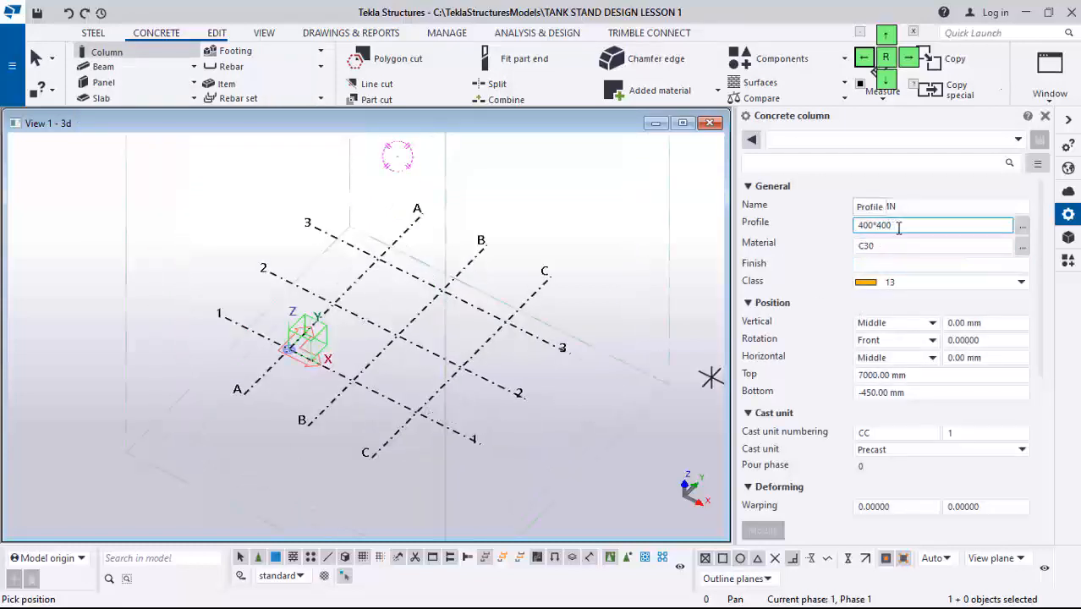
{"action": "scroll", "coordinate": [337, 473], "scroll_direction": "up", "scroll_amount": 1}
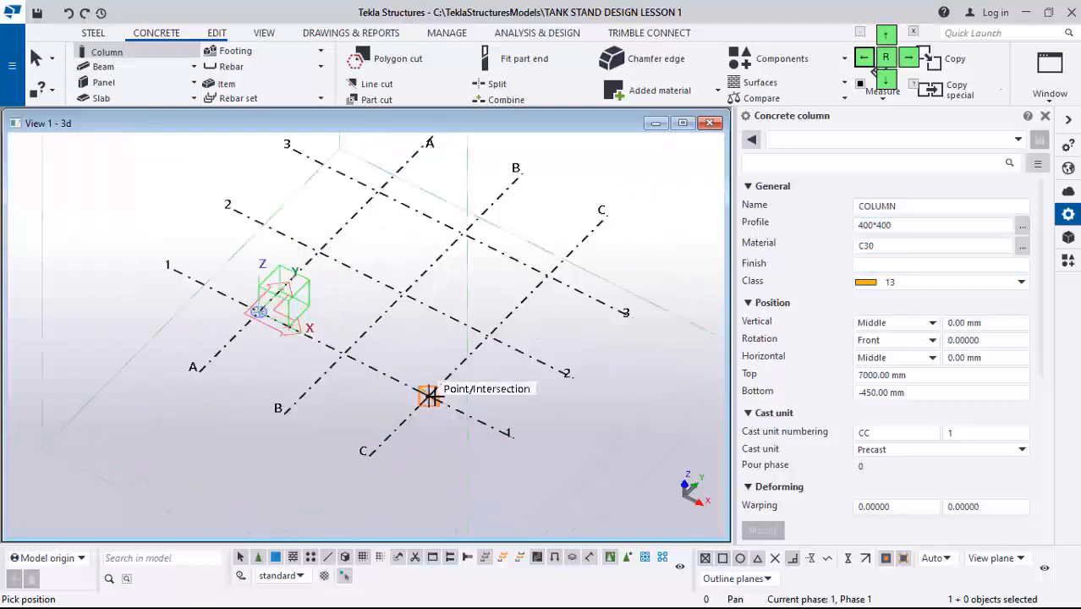
{"action": "left_click", "coordinate": [921, 394]}
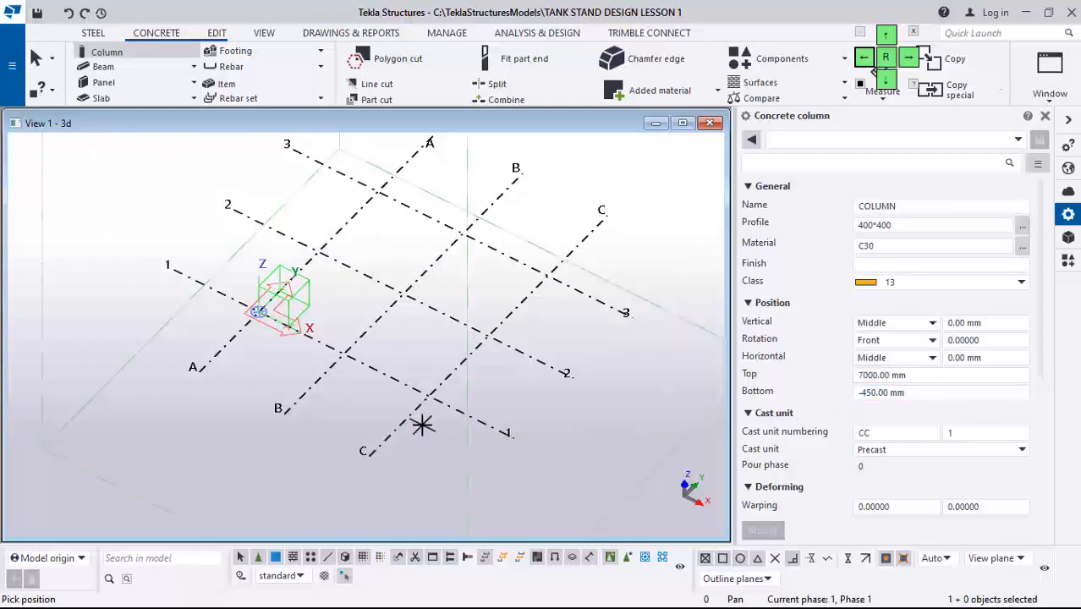
{"action": "scroll", "coordinate": [418, 428], "scroll_direction": "down", "scroll_amount": 1}
{"action": "left_click_drag", "start_coordinate": [912, 375], "coordinate": [744, 385]}
{"action": "type", "text": "1000"}
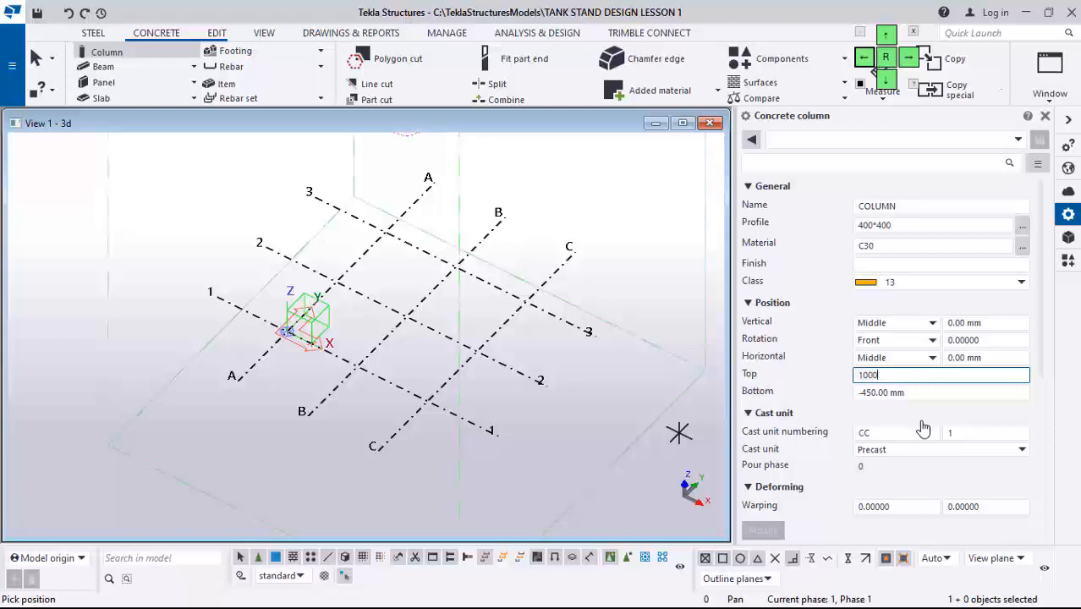
{"action": "key", "text": "Tab"}
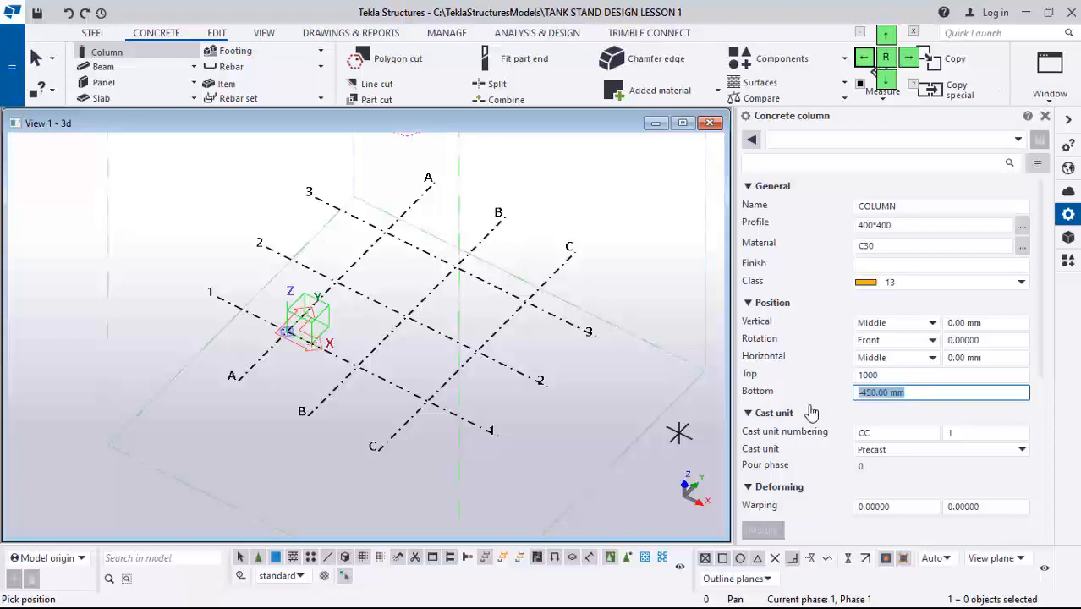
{"action": "type", "text": "0"}
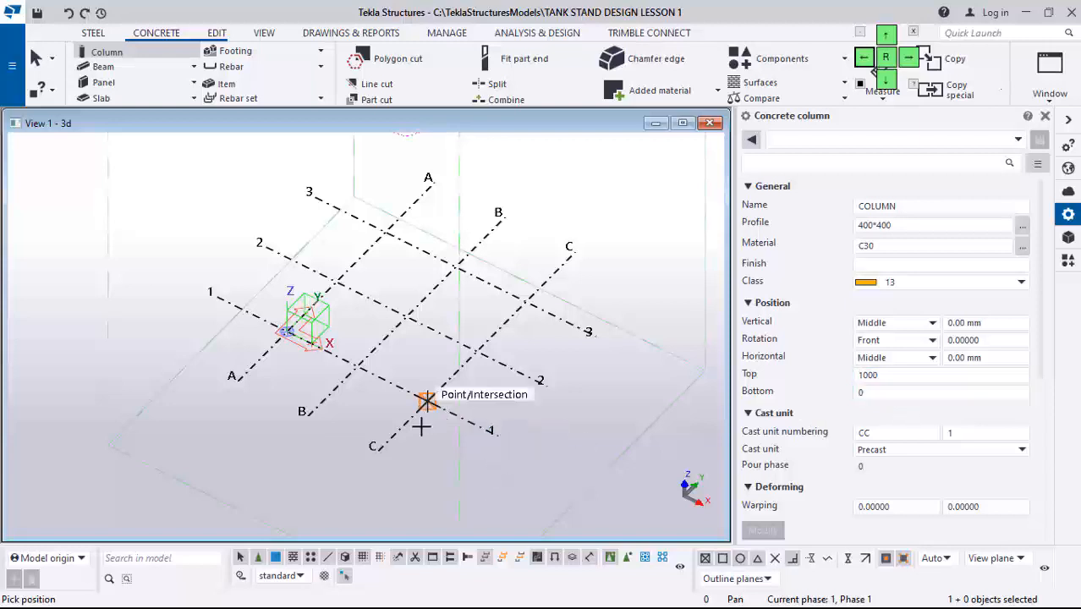
Place concrete columns at the four corner grid intersections C-1, C-3, A-3 and A-1
{"action": "scroll", "coordinate": [427, 403], "scroll_direction": "up", "scroll_amount": 1}
{"action": "left_click", "coordinate": [427, 402]}
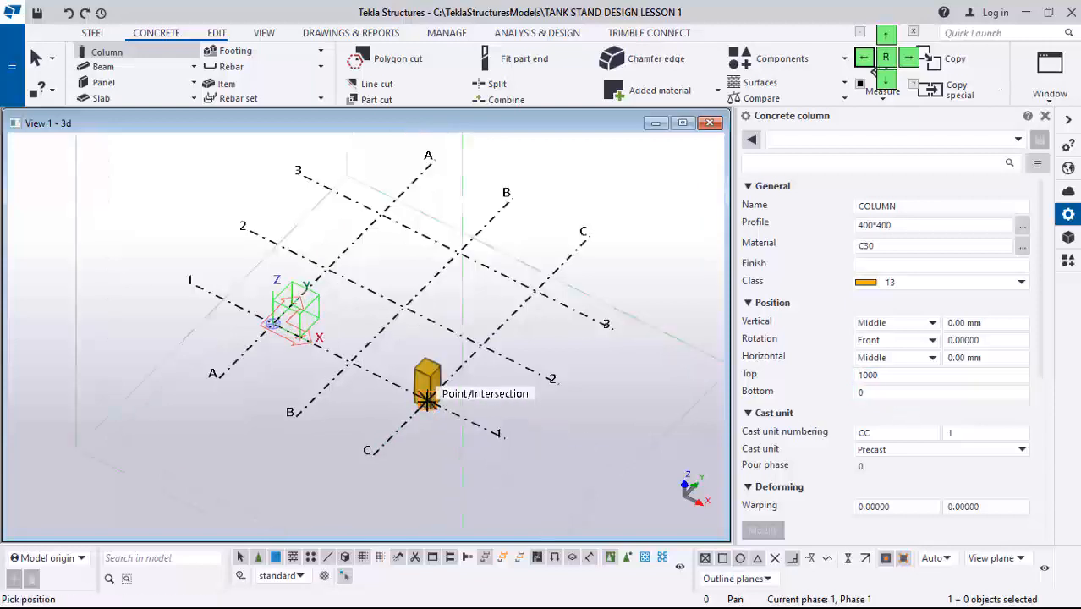
{"action": "scroll", "coordinate": [385, 394], "scroll_direction": "up", "scroll_amount": 1}
{"action": "left_click", "coordinate": [500, 335]}
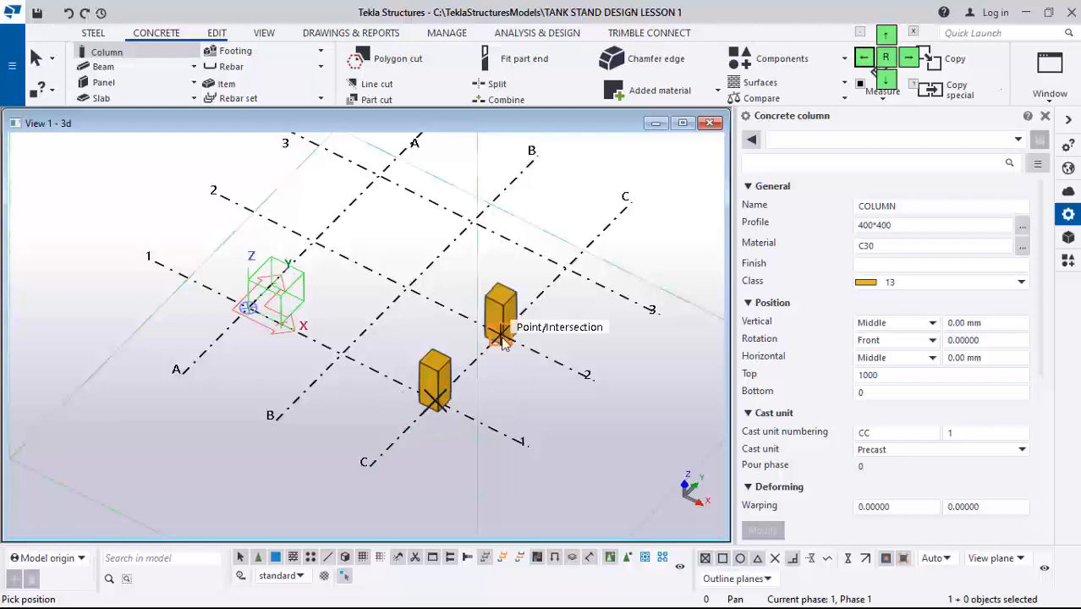
{"action": "left_click", "coordinate": [68, 13]}
{"action": "left_click", "coordinate": [565, 269]}
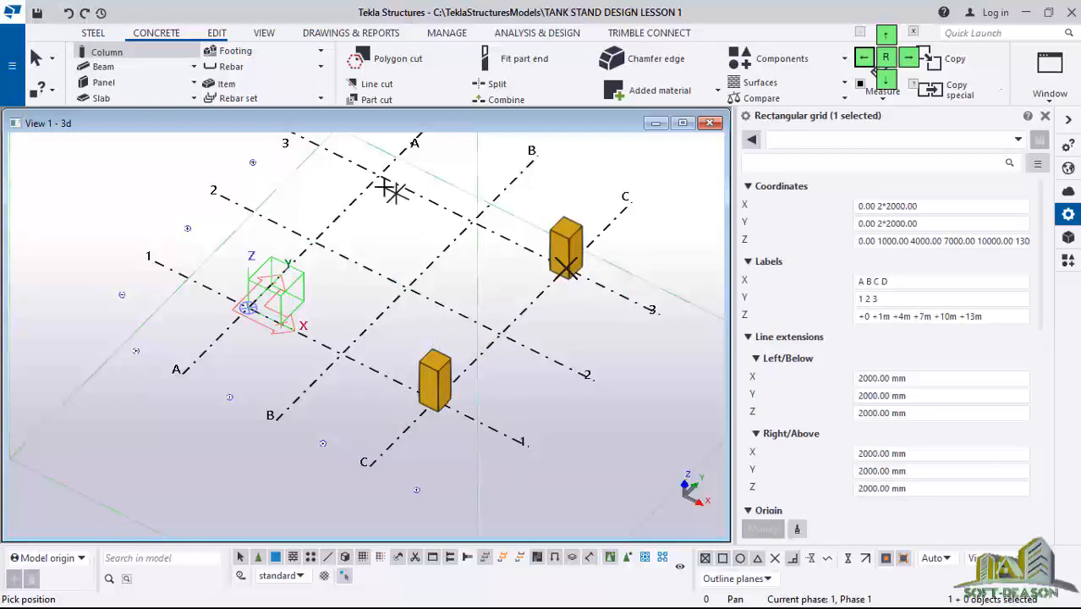
{"action": "left_click", "coordinate": [375, 174]}
{"action": "left_click", "coordinate": [247, 306]}
{"action": "scroll", "coordinate": [330, 401], "scroll_direction": "down", "scroll_amount": 5}
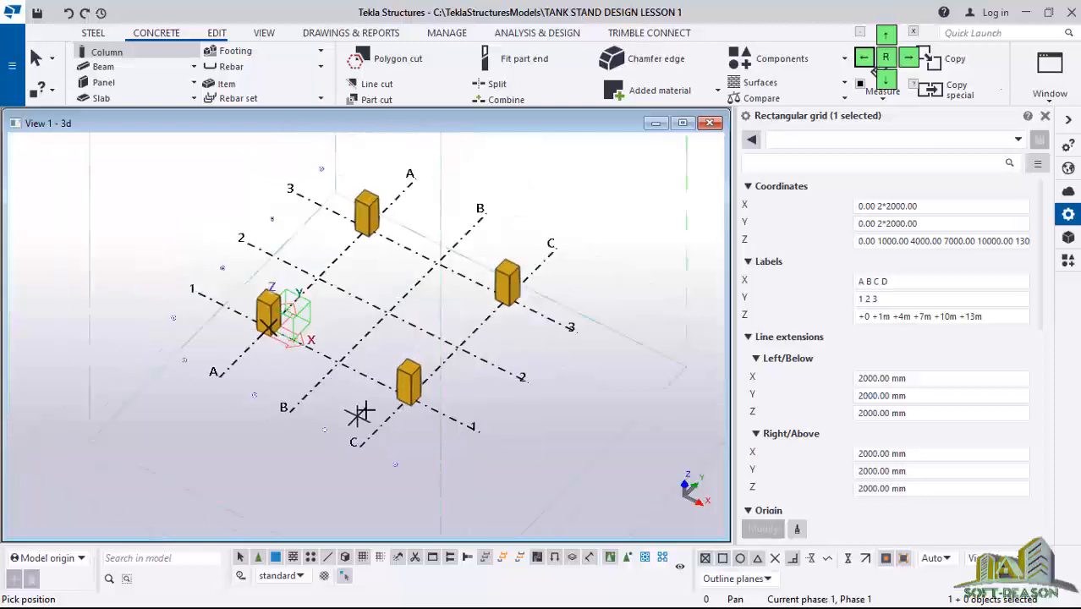
{"action": "scroll", "coordinate": [394, 345], "scroll_direction": "up", "scroll_amount": 3}
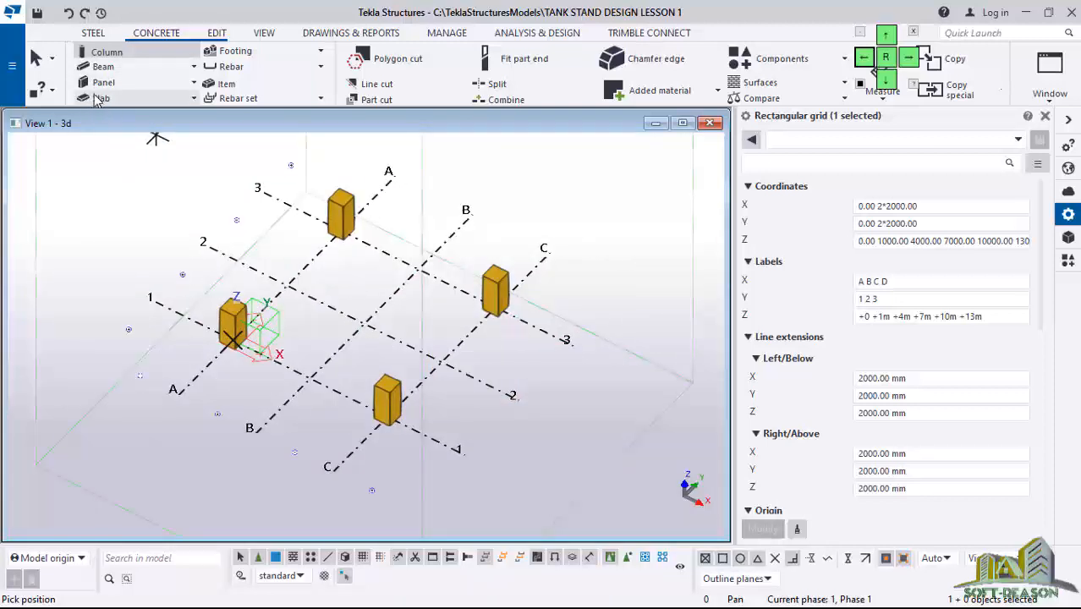
Start a 1500*1500 pad footing and set its top level to 0 and its bottom level to -450
{"action": "left_click", "coordinate": [320, 51]}
{"action": "left_click", "coordinate": [246, 75]}
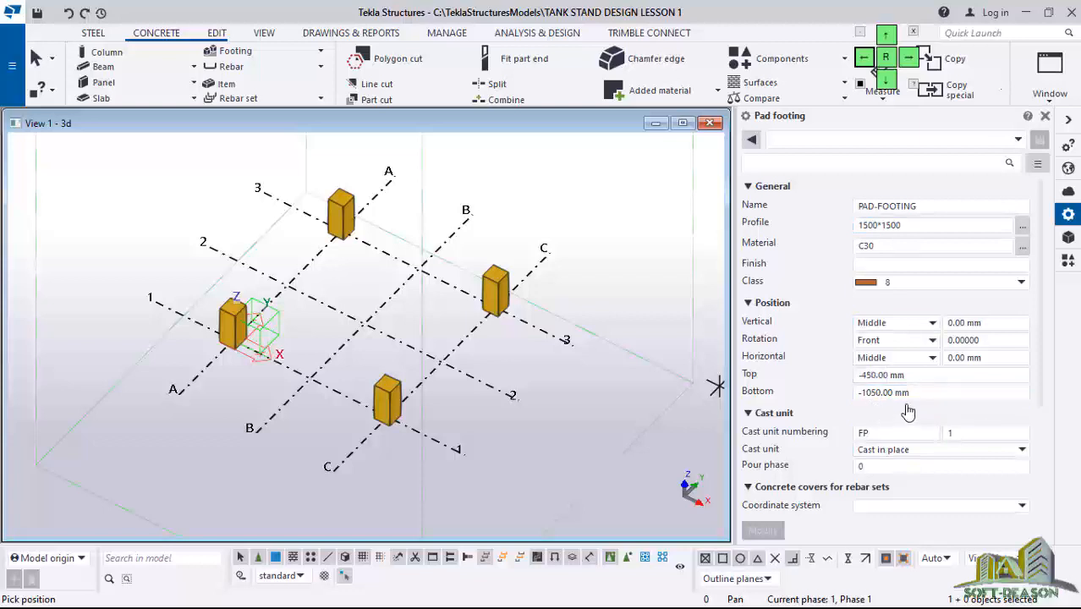
{"action": "left_click", "coordinate": [856, 376]}
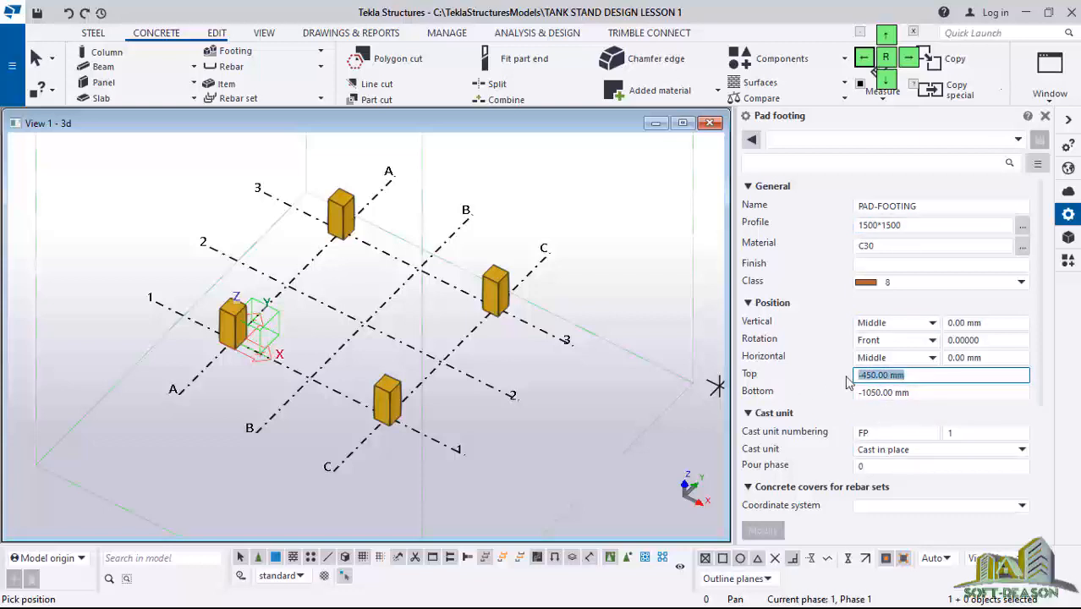
{"action": "type", "text": "0"}
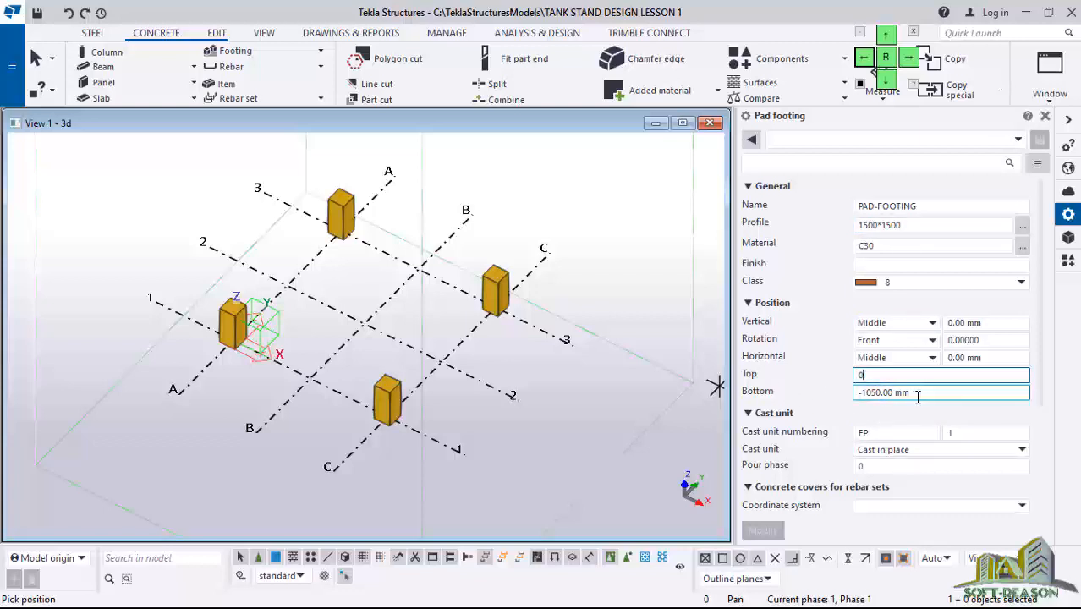
{"action": "left_click", "coordinate": [917, 394]}
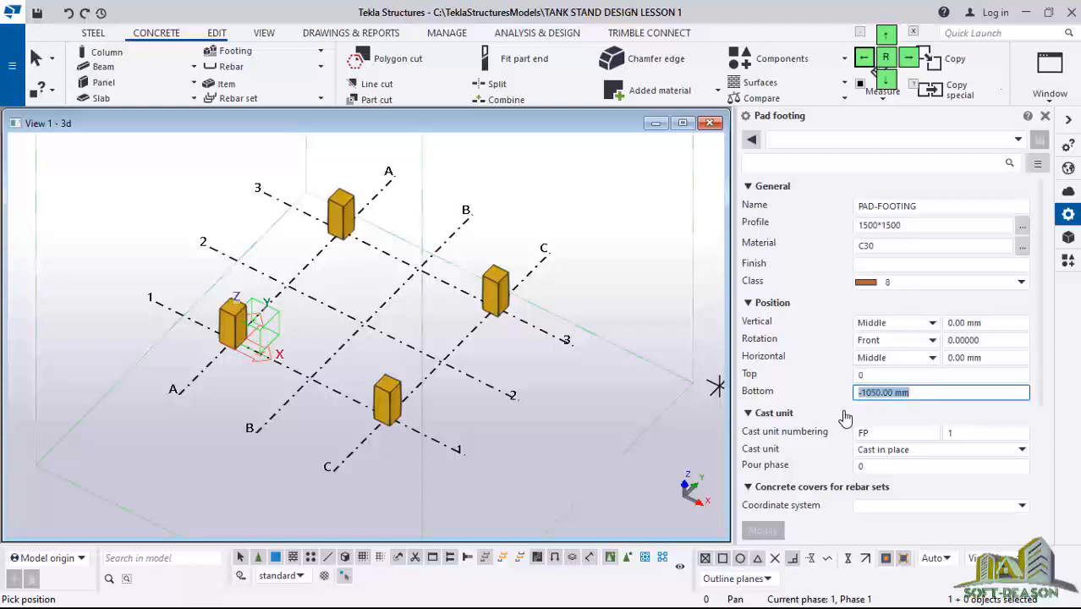
{"action": "type", "text": "450"}
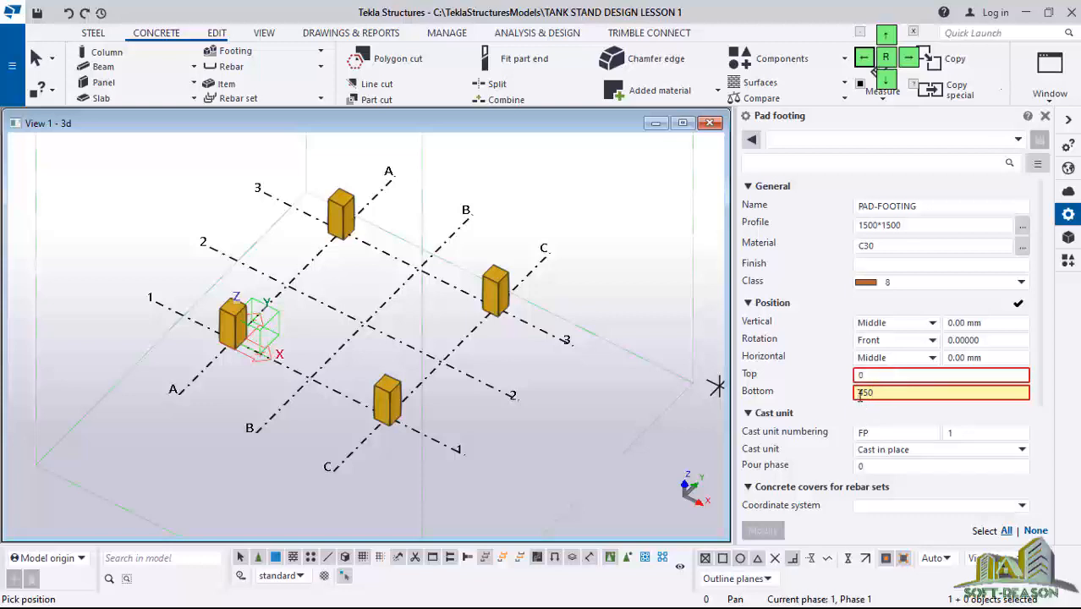
{"action": "type", "text": "-"}
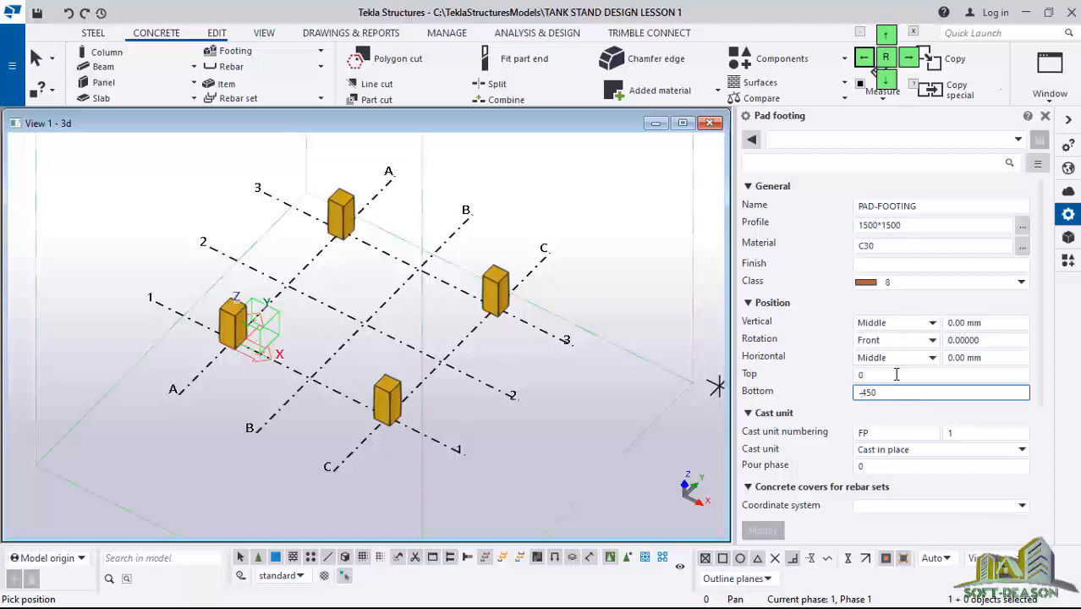
Place pad footings under the four concrete columns at grid intersections C-1, A-1, A-3 and C-3, and end the command
{"action": "scroll", "coordinate": [388, 481], "scroll_direction": "up", "scroll_amount": 3}
{"action": "left_click", "coordinate": [389, 381]}
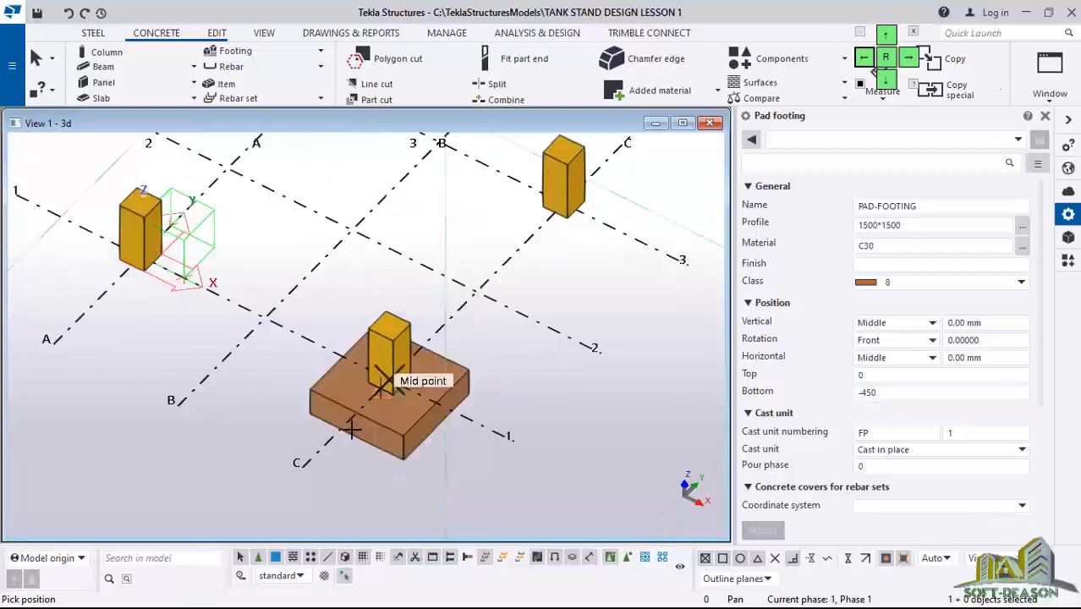
{"action": "left_click", "coordinate": [142, 267]}
{"action": "scroll", "coordinate": [315, 411], "scroll_direction": "down", "scroll_amount": 2}
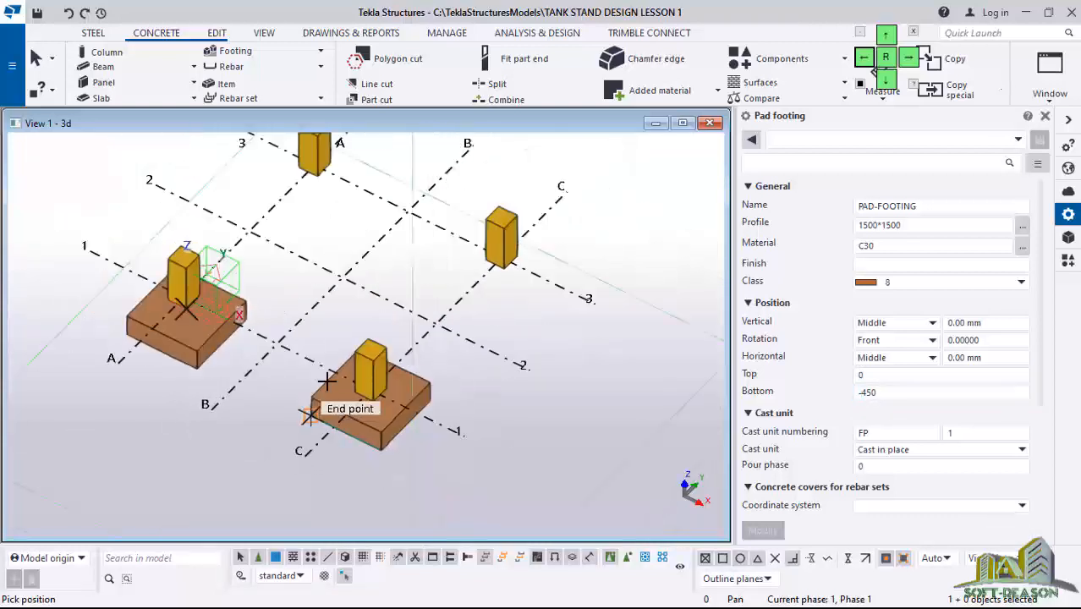
{"action": "left_click", "coordinate": [320, 166]}
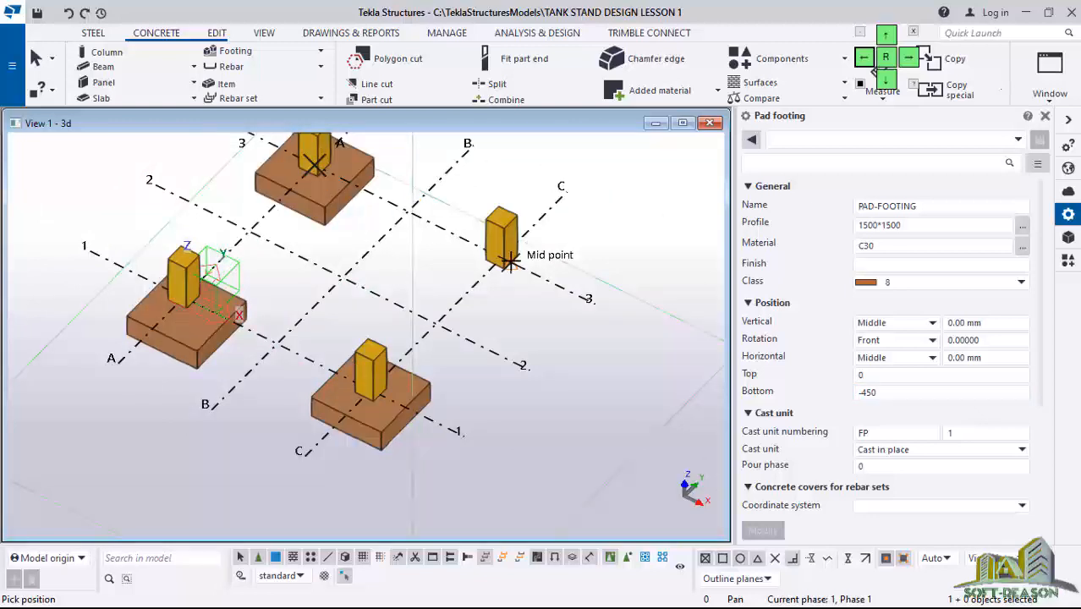
{"action": "left_click", "coordinate": [512, 287]}
{"action": "scroll", "coordinate": [339, 406], "scroll_direction": "down", "scroll_amount": 3}
{"action": "scroll", "coordinate": [339, 387], "scroll_direction": "up", "scroll_amount": 1}
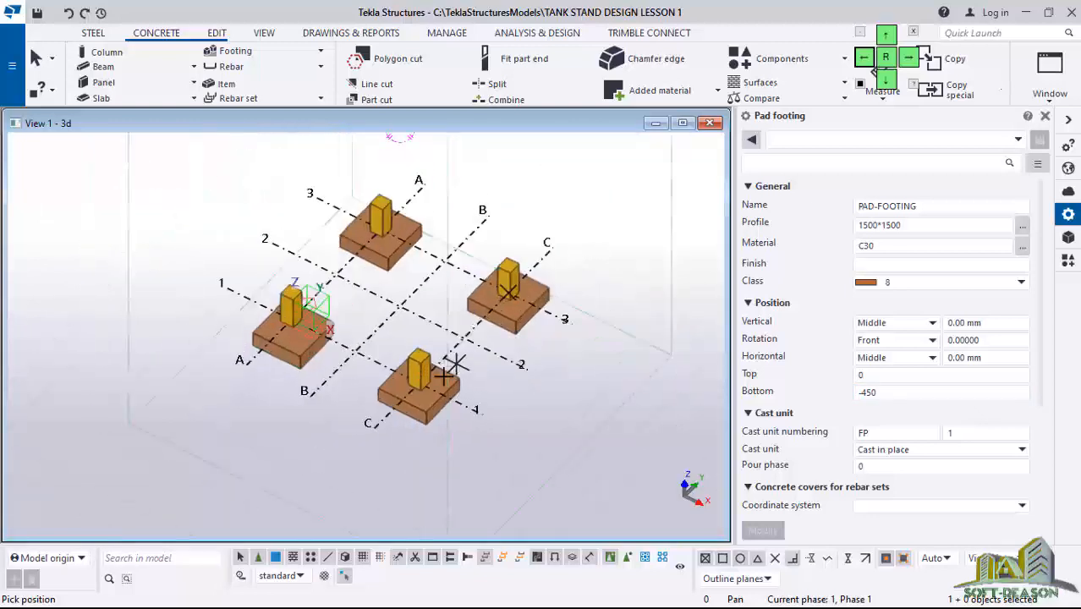
{"action": "left_click", "coordinate": [36, 60]}
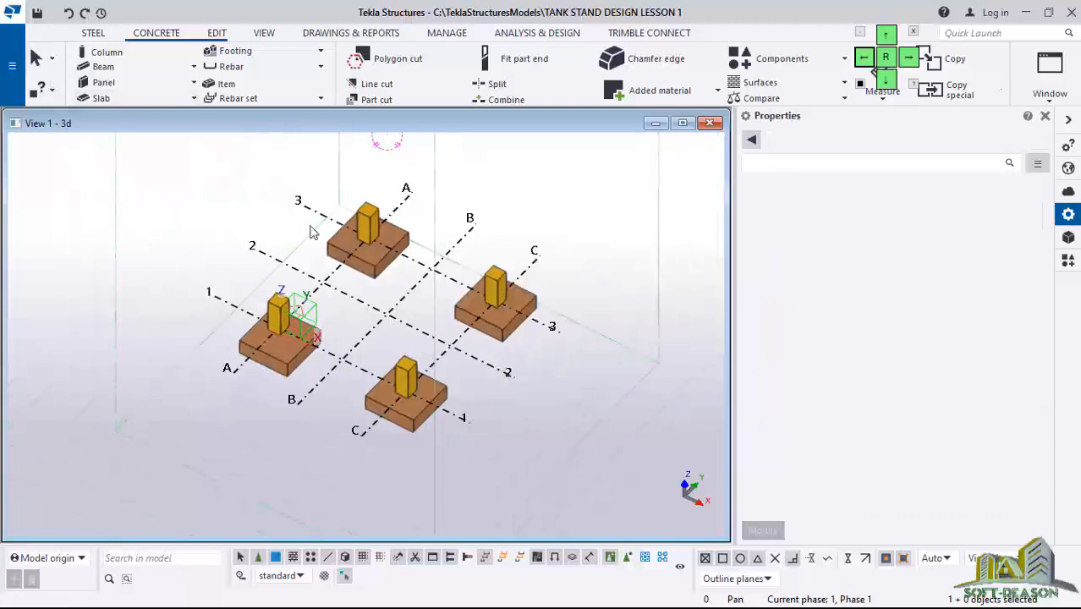
Start a steel column and choose the UC152*152*30 profile from the 152's group of the UC sections
{"action": "left_click", "coordinate": [93, 32]}
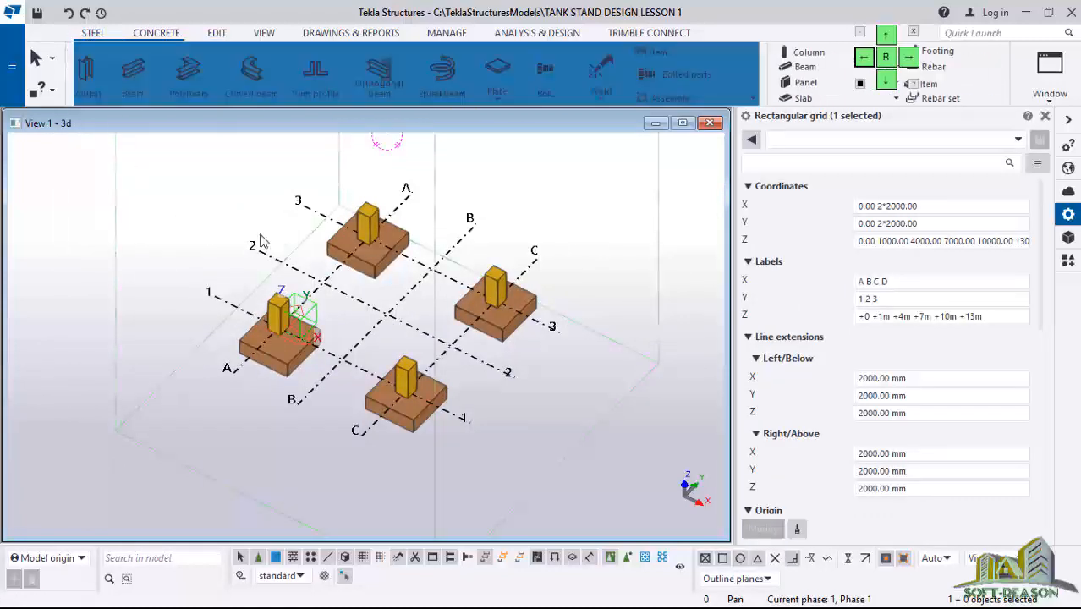
{"action": "left_click", "coordinate": [97, 75]}
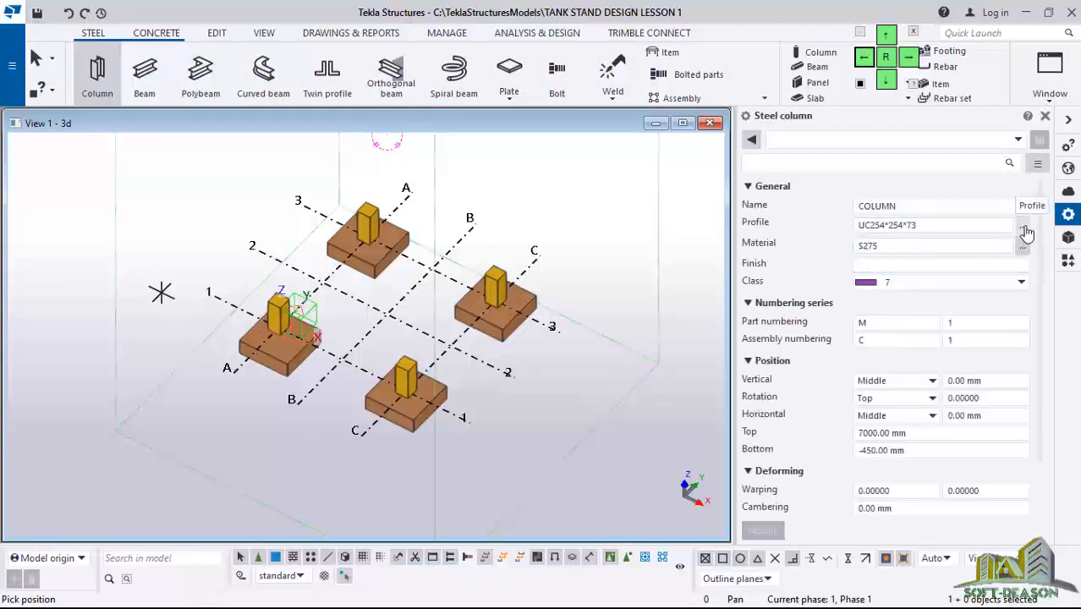
{"action": "left_click", "coordinate": [1021, 225]}
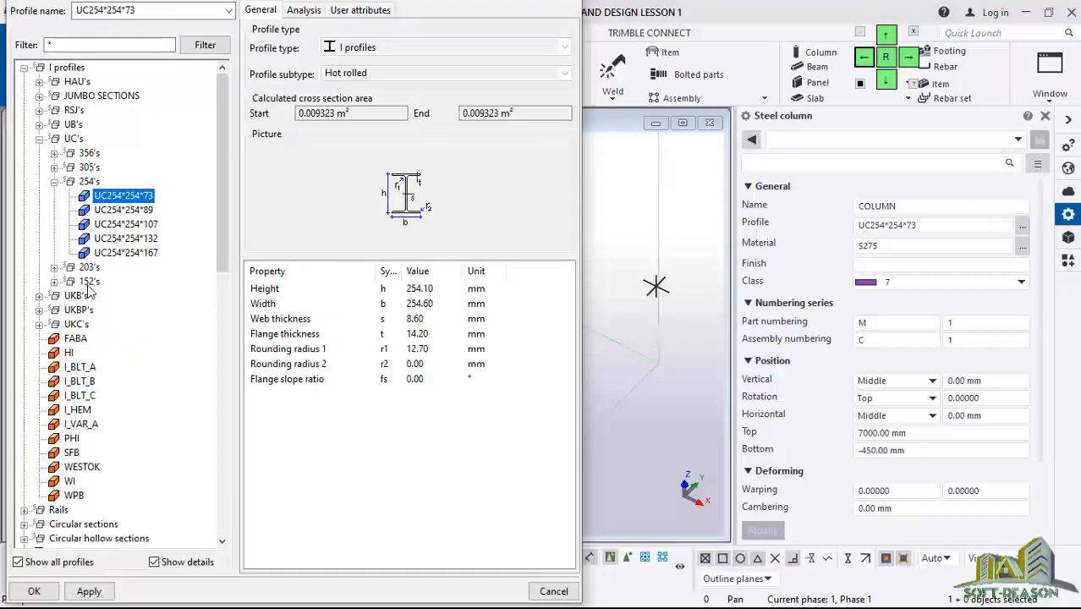
{"action": "left_click", "coordinate": [54, 282]}
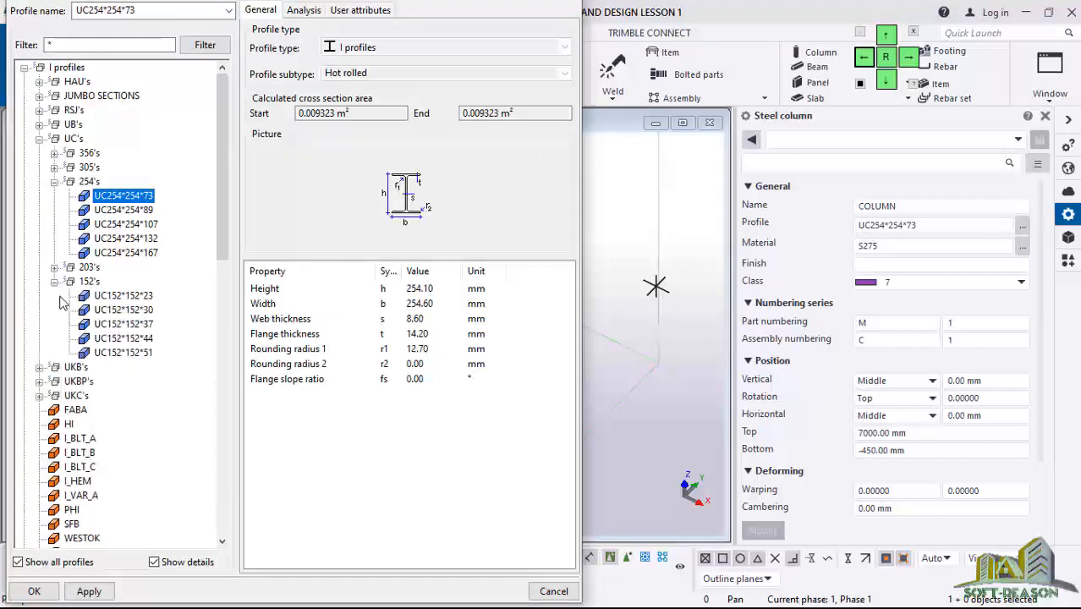
{"action": "left_click", "coordinate": [124, 309]}
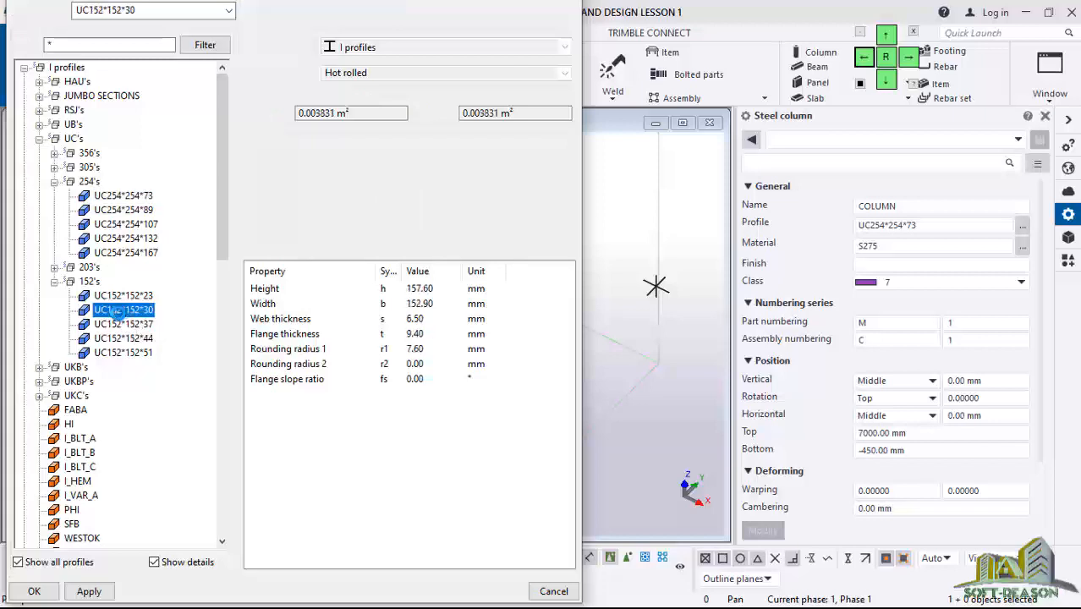
{"action": "left_click", "coordinate": [89, 591]}
{"action": "key", "text": "Return"}
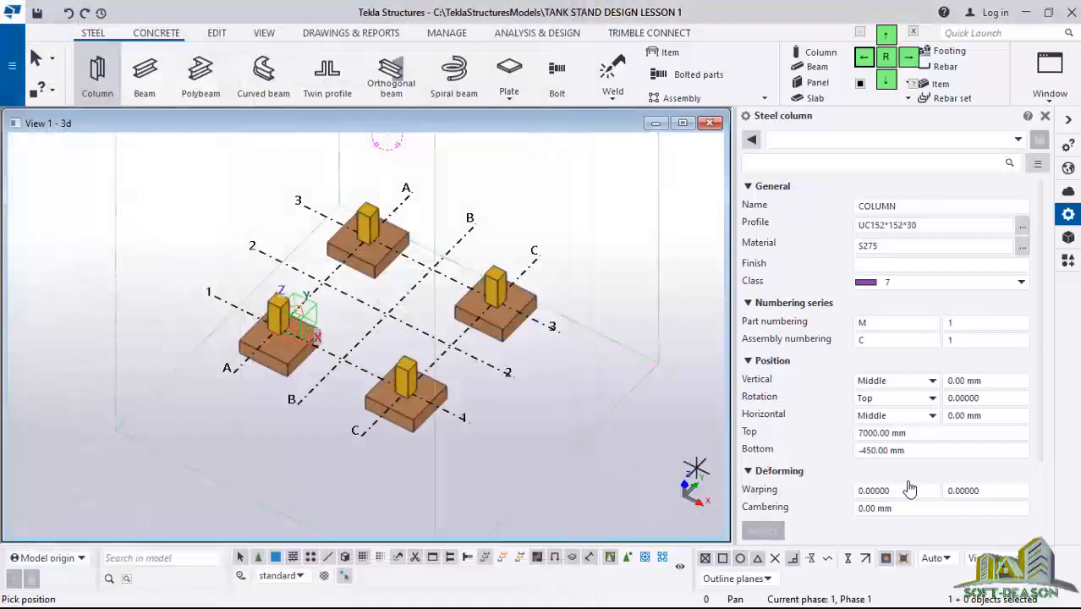
Set the steel column's top level to 3000 and its bottom level to 1000
{"action": "left_click", "coordinate": [902, 450]}
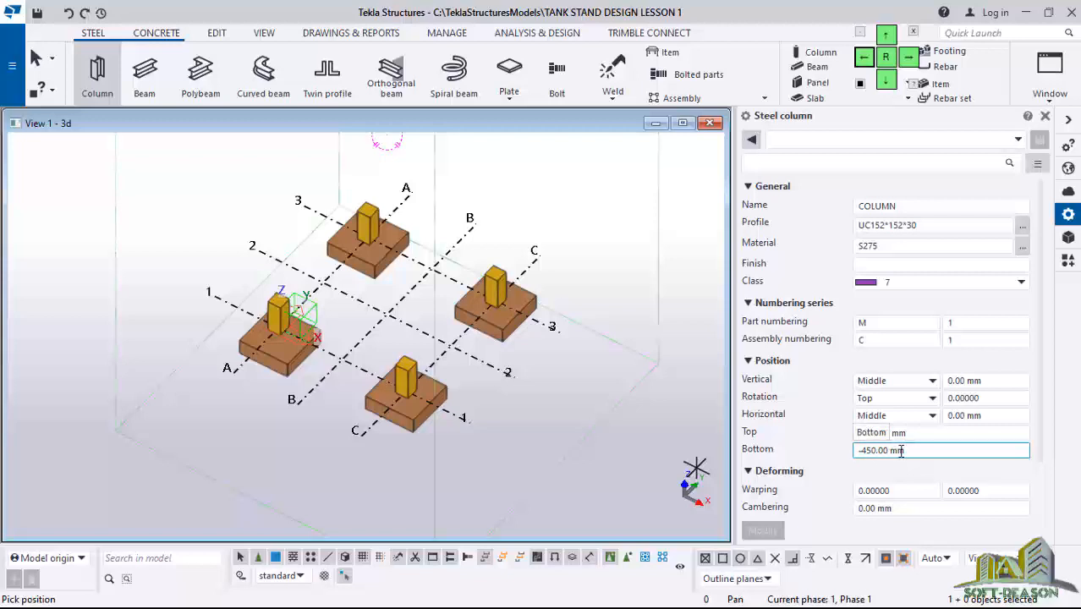
{"action": "left_click", "coordinate": [893, 433]}
{"action": "key", "text": "shift+Tab"}
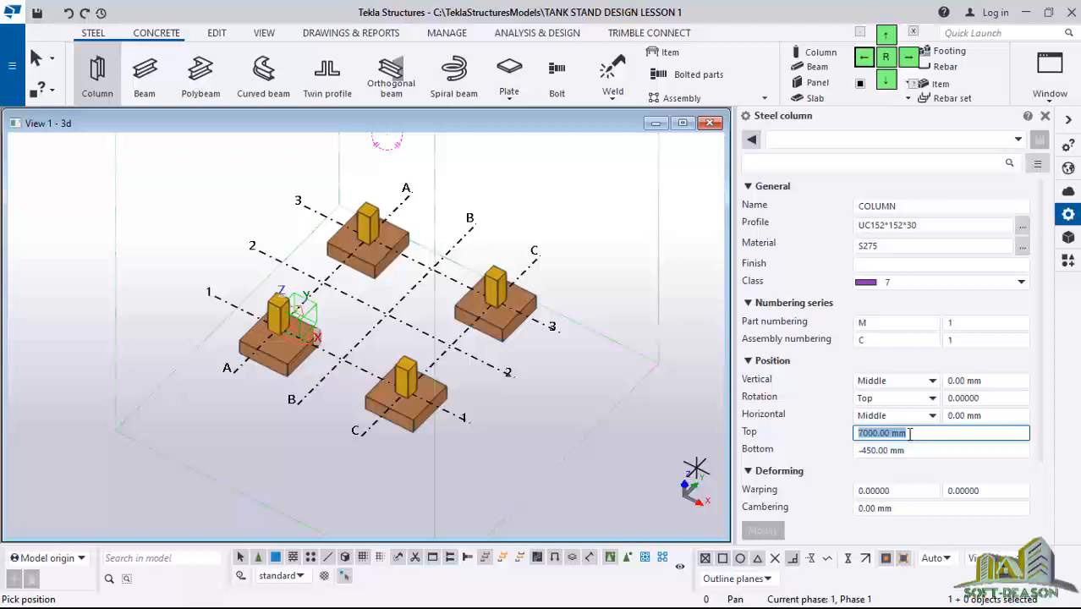
{"action": "type", "text": "3"}
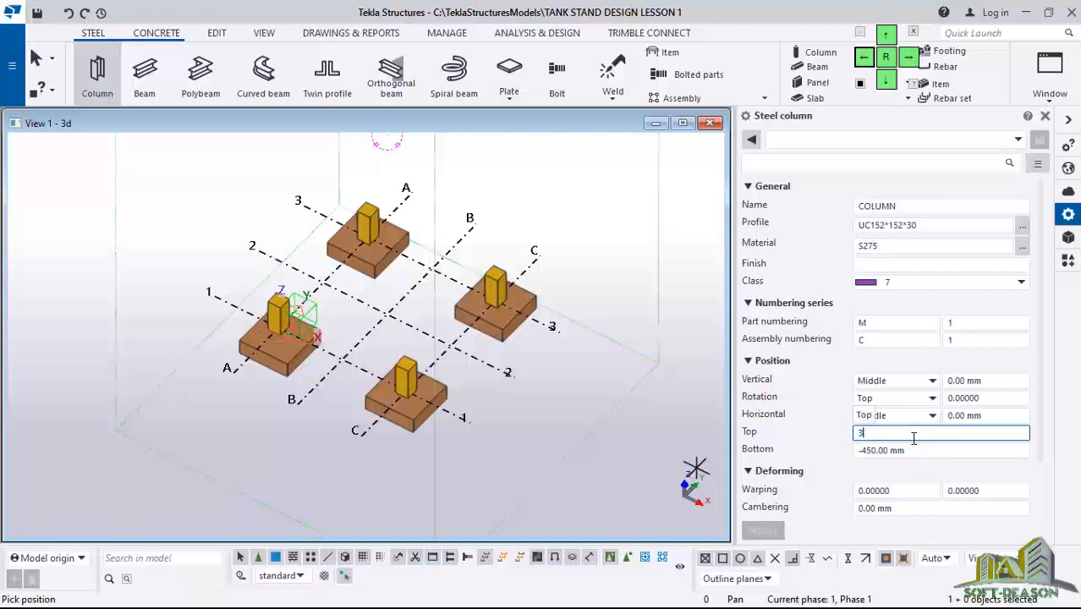
{"action": "type", "text": "000"}
{"action": "left_click", "coordinate": [920, 449]}
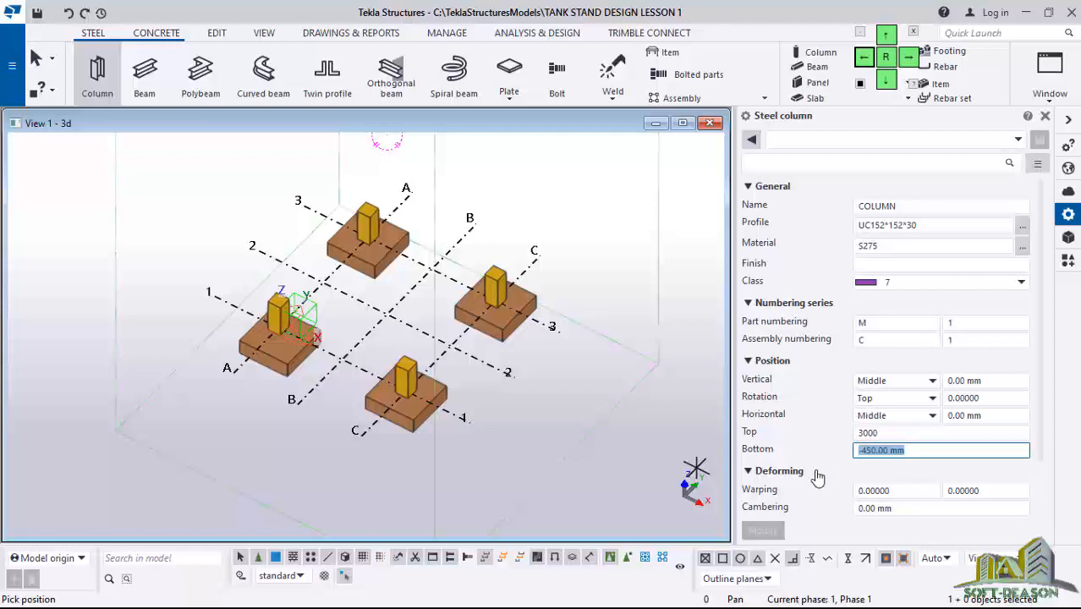
{"action": "type", "text": "1000"}
Place steel columns on the concrete columns at C-1, C-3, A-3 and A-1, and end the command
{"action": "scroll", "coordinate": [385, 375], "scroll_direction": "up", "scroll_amount": 2}
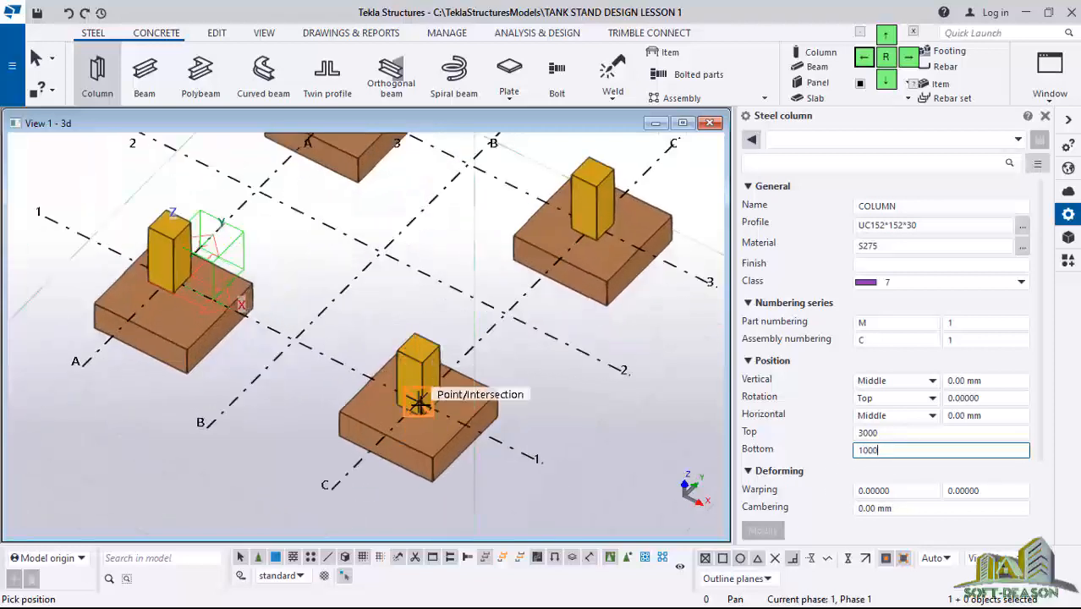
{"action": "left_click", "coordinate": [417, 419]}
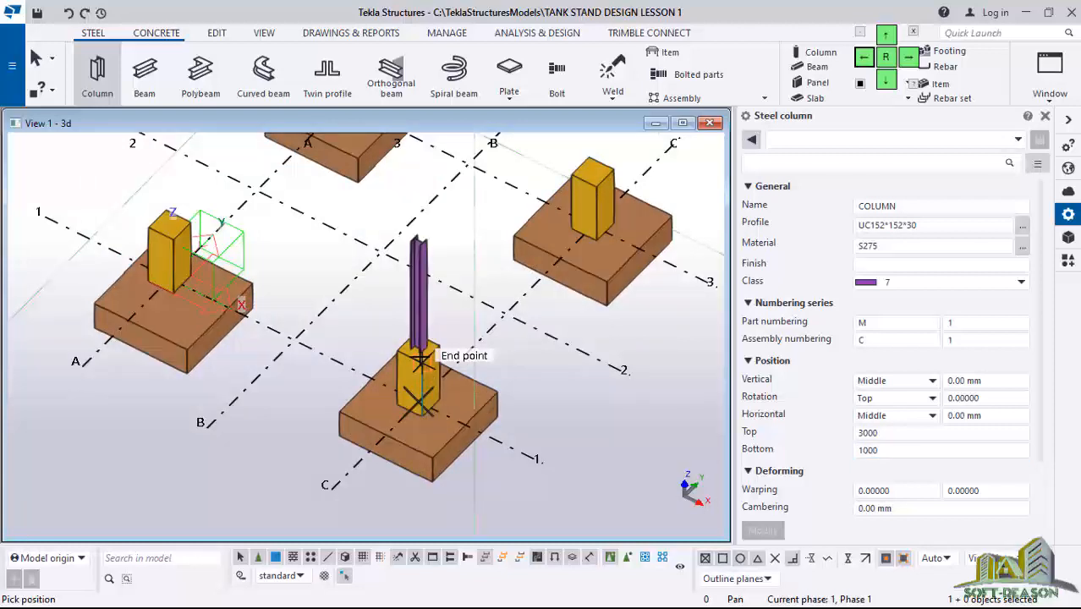
{"action": "scroll", "coordinate": [417, 389], "scroll_direction": "down", "scroll_amount": 1}
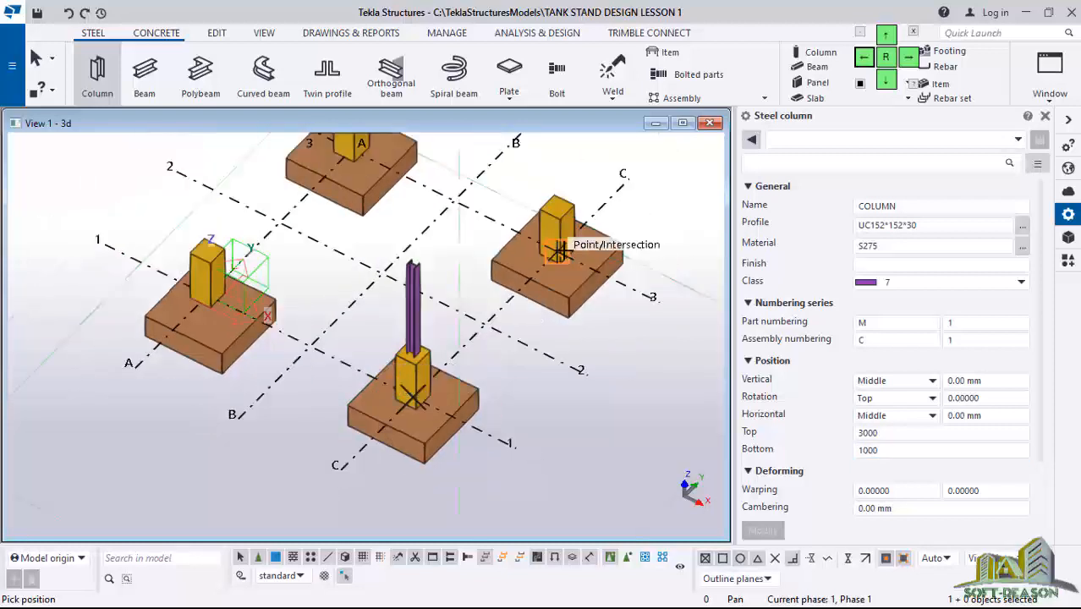
{"action": "left_click", "coordinate": [565, 266]}
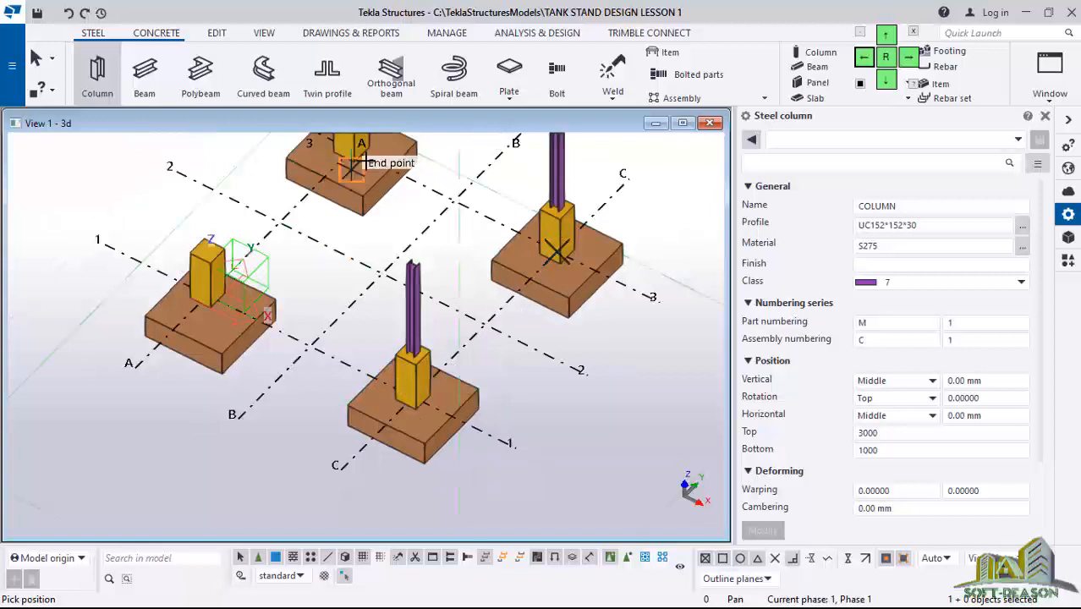
{"action": "left_click", "coordinate": [205, 296]}
{"action": "scroll", "coordinate": [321, 322], "scroll_direction": "down", "scroll_amount": 5}
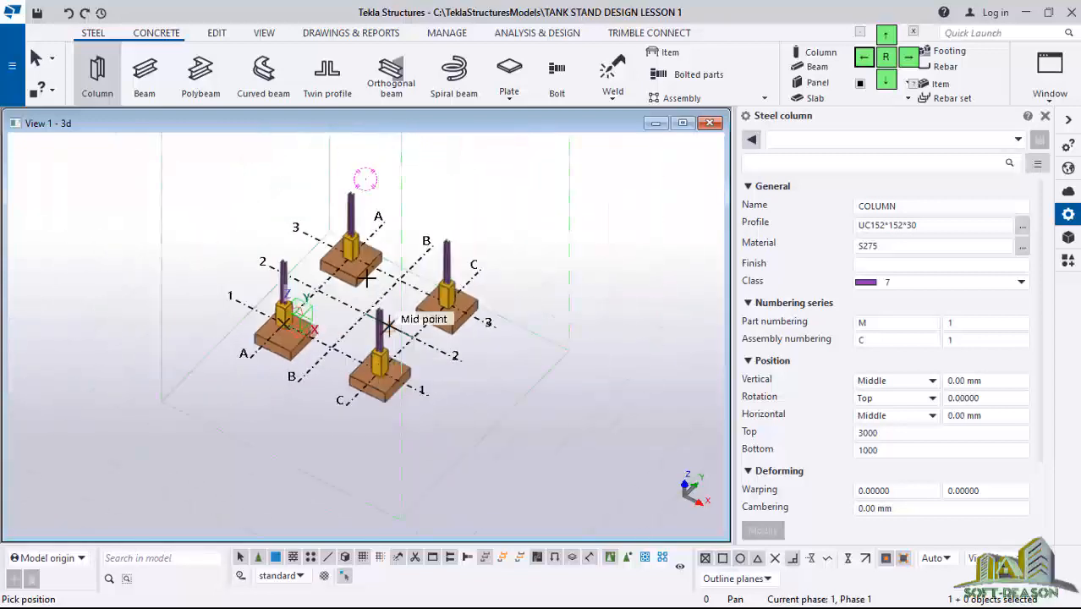
{"action": "key", "text": "Escape"}
Inspect the placed columns from several views and review the full list of Z coordinates of the rectangular grid
{"action": "left_click", "coordinate": [279, 309]}
{"action": "scroll", "coordinate": [279, 311], "scroll_direction": "up", "scroll_amount": 3}
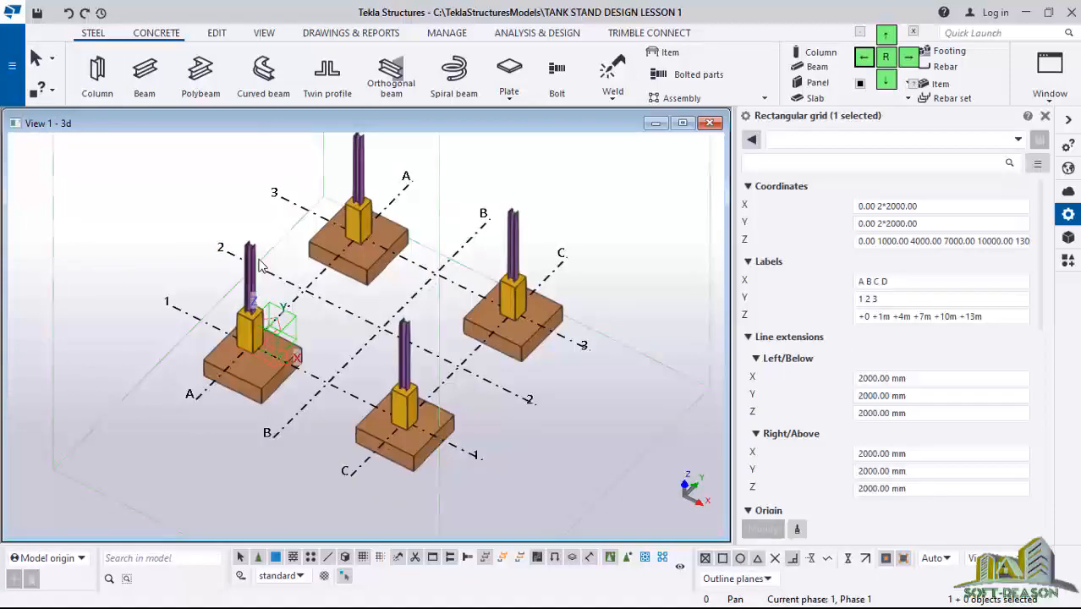
{"action": "scroll", "coordinate": [326, 356], "scroll_direction": "down", "scroll_amount": 3}
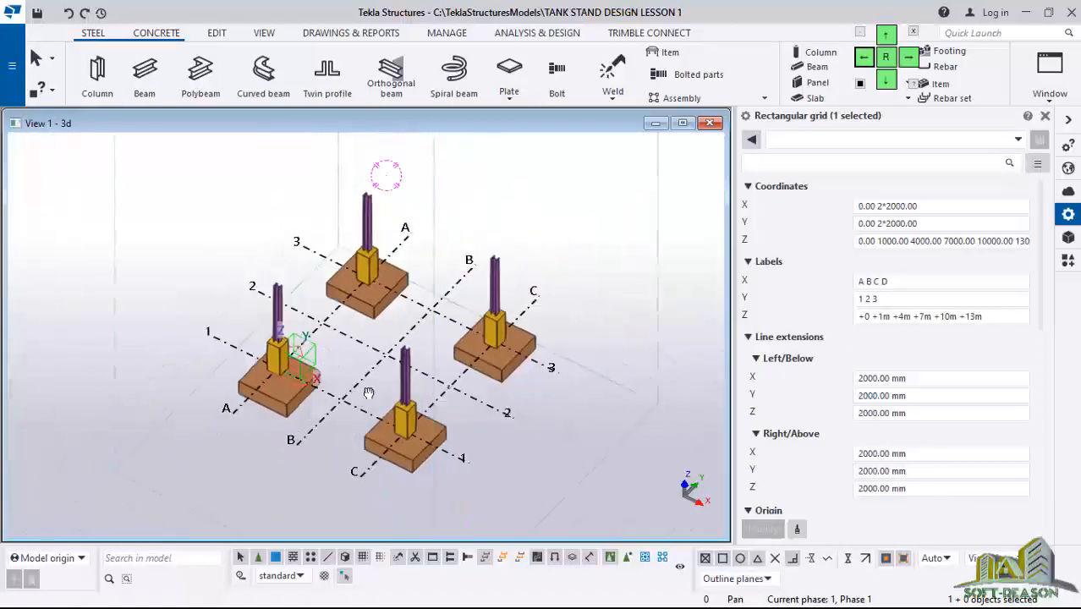
{"action": "middle_click_drag", "start_coordinate": [368, 392], "coordinate": [369, 372], "text": "ctrl"}
{"action": "scroll", "coordinate": [322, 311], "scroll_direction": "up", "scroll_amount": 5}
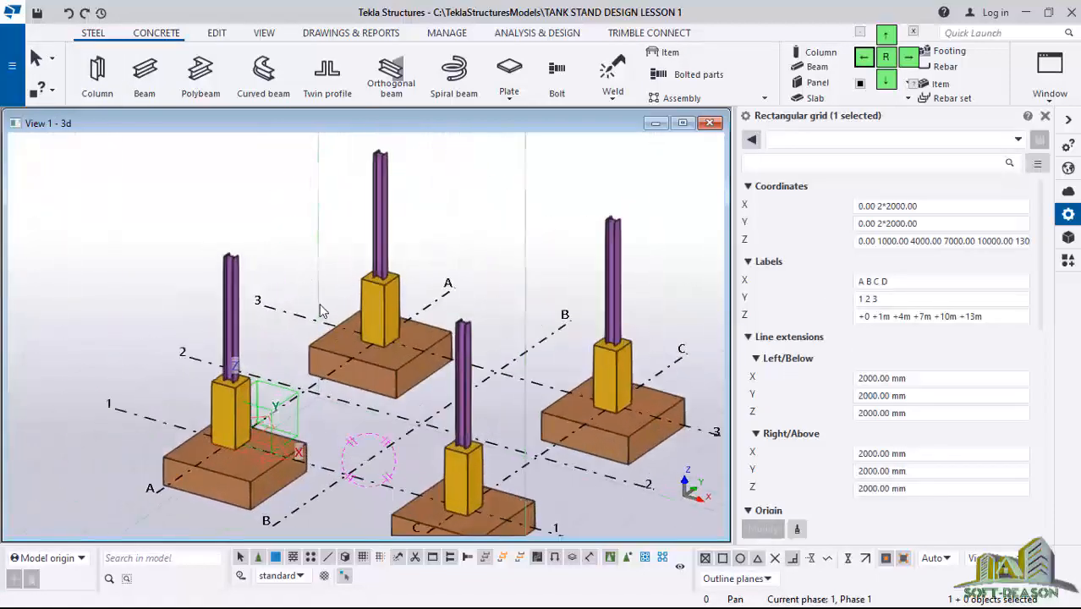
{"action": "scroll", "coordinate": [320, 300], "scroll_direction": "down", "scroll_amount": 2}
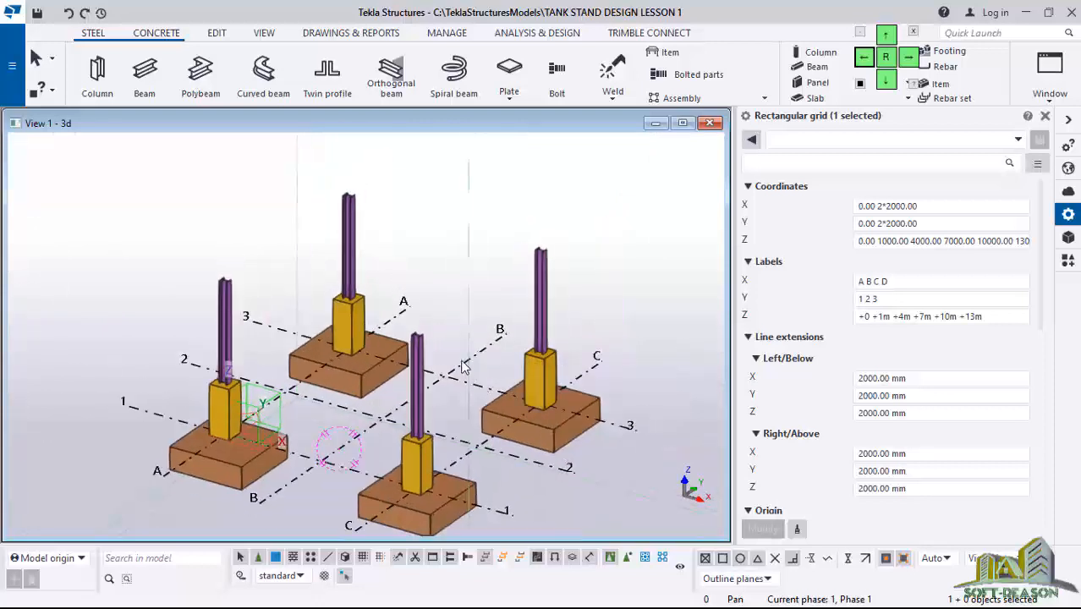
{"action": "scroll", "coordinate": [470, 365], "scroll_direction": "down", "scroll_amount": 2}
{"action": "scroll", "coordinate": [490, 381], "scroll_direction": "up", "scroll_amount": 1}
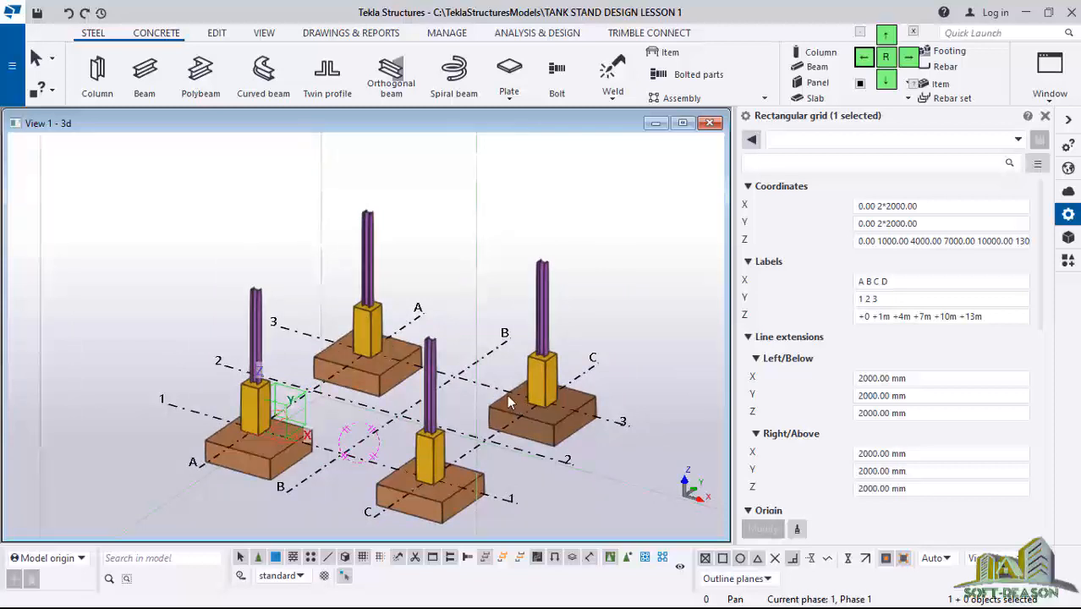
{"action": "left_click", "coordinate": [1005, 243]}
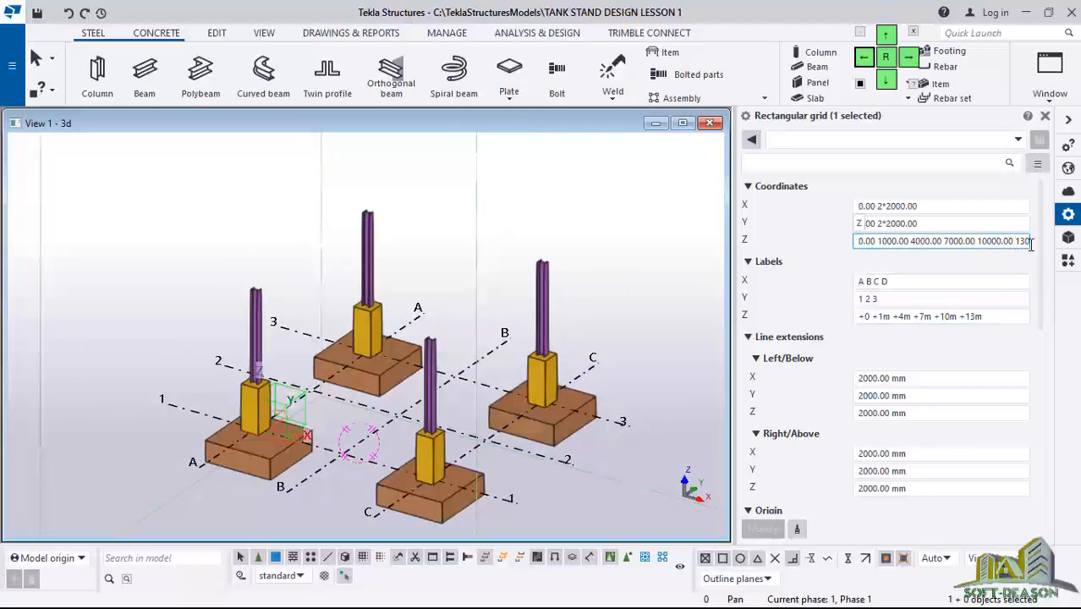
{"action": "type", "text": "130"}
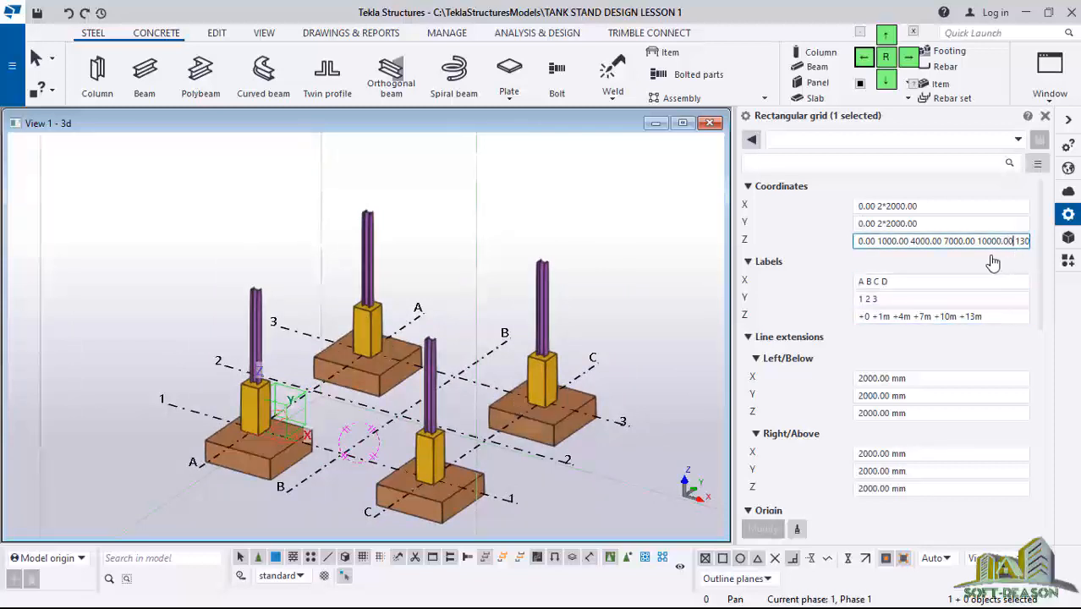
{"action": "type", "text": "00.00"}
{"action": "left_click", "coordinate": [972, 318]}
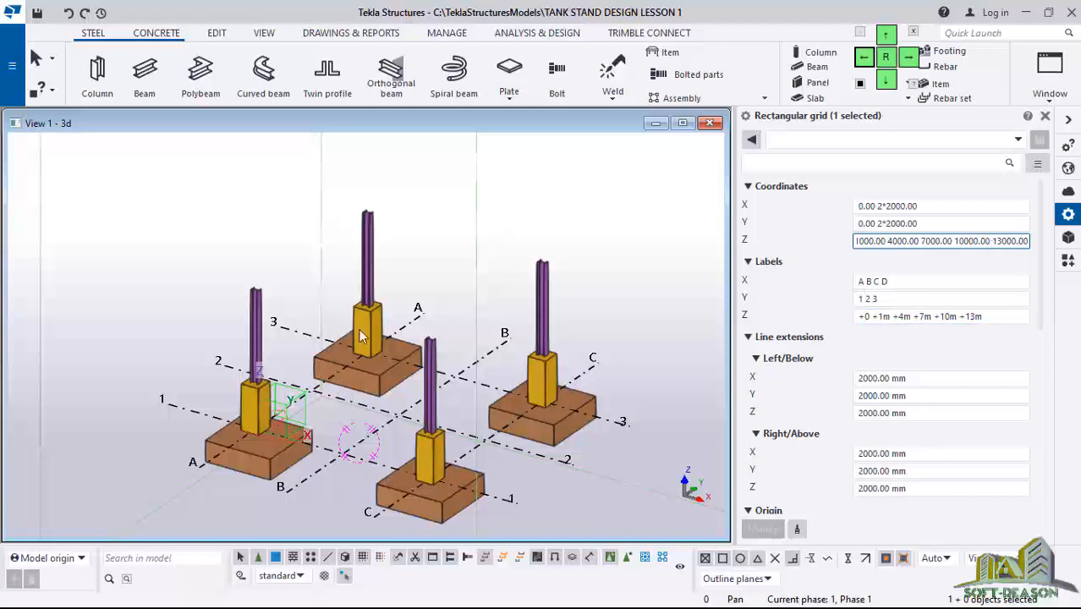
{"action": "middle_click_drag", "start_coordinate": [454, 384], "coordinate": [472, 405]}
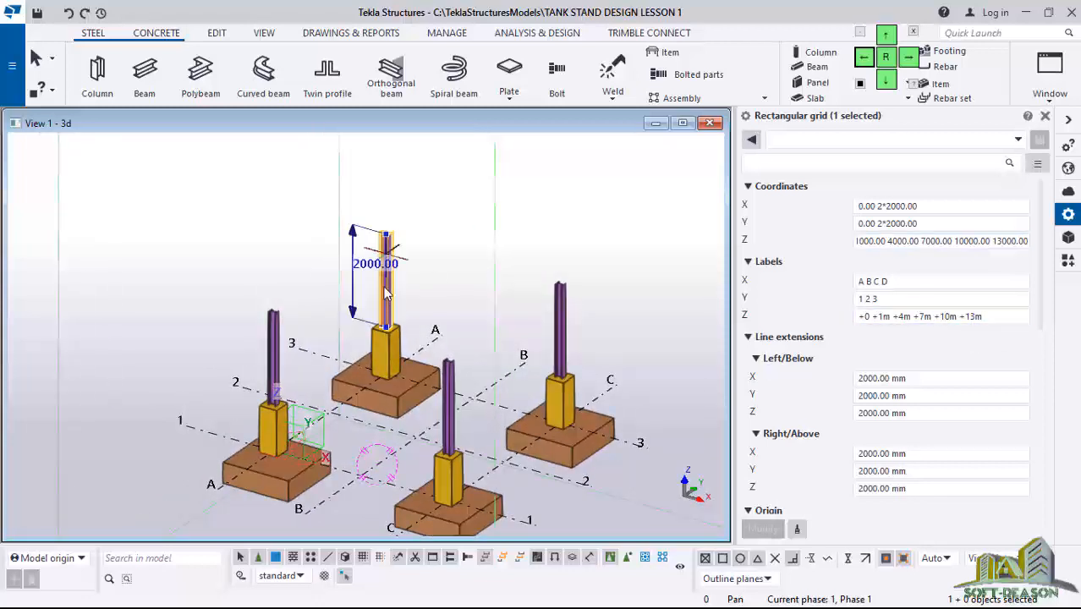
Select all four steel columns and modify their top level to 7000 mm
{"action": "left_click", "coordinate": [394, 292]}
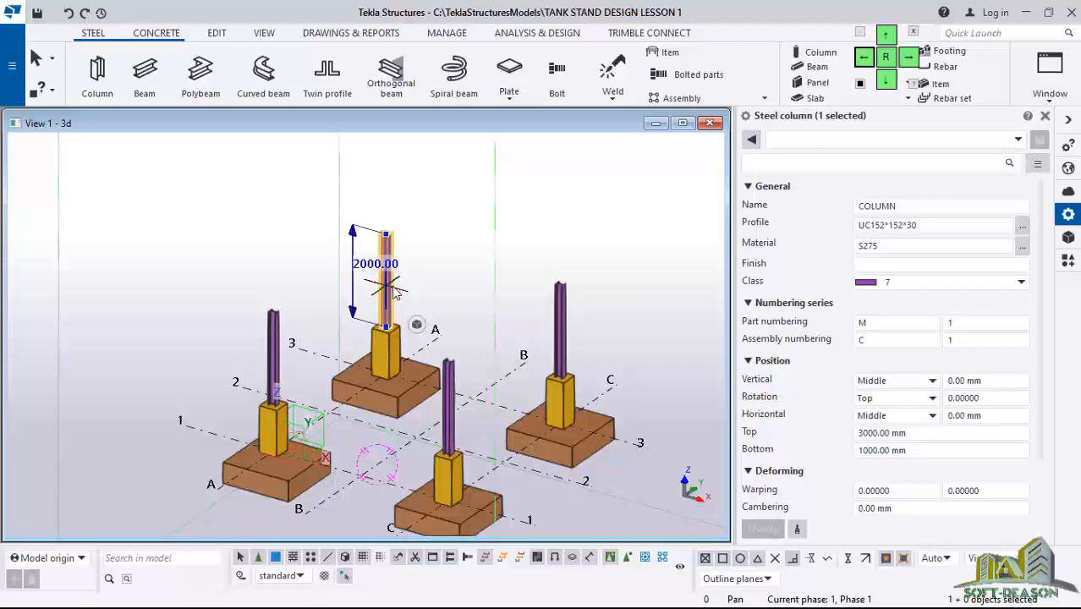
{"action": "left_click", "coordinate": [921, 453]}
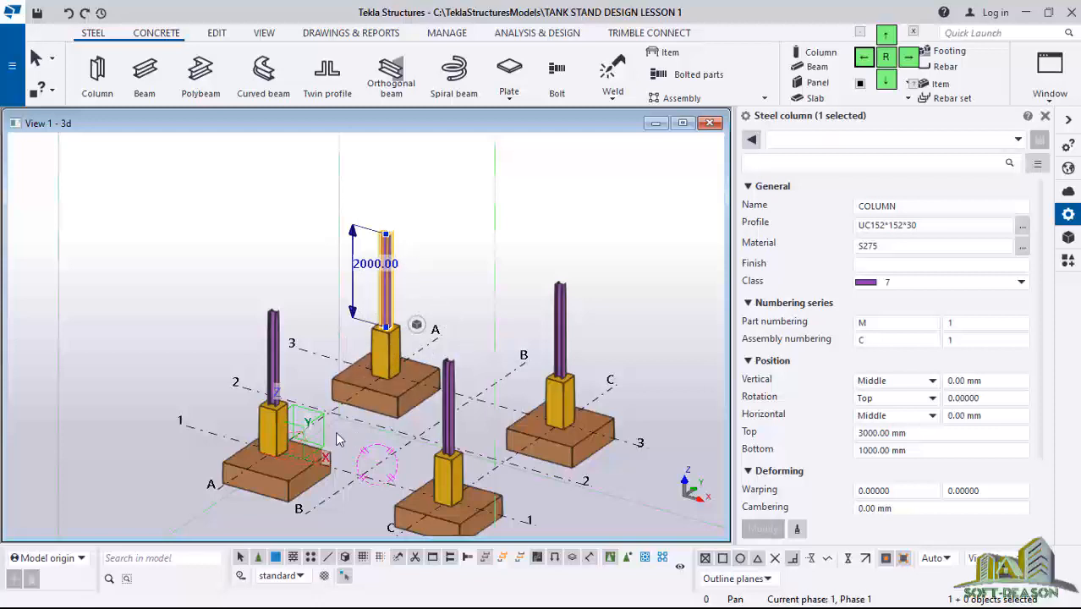
{"action": "left_click", "coordinate": [275, 349], "text": "ctrl"}
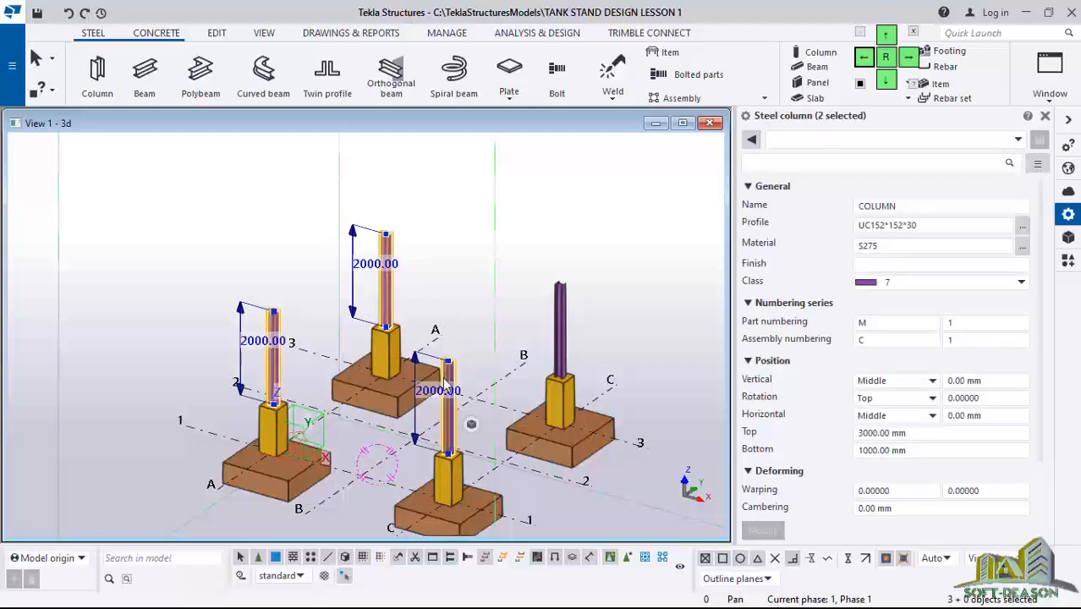
{"action": "left_click", "coordinate": [448, 397], "text": "ctrl"}
{"action": "left_click", "coordinate": [559, 320], "text": "ctrl"}
{"action": "left_click", "coordinate": [877, 434]}
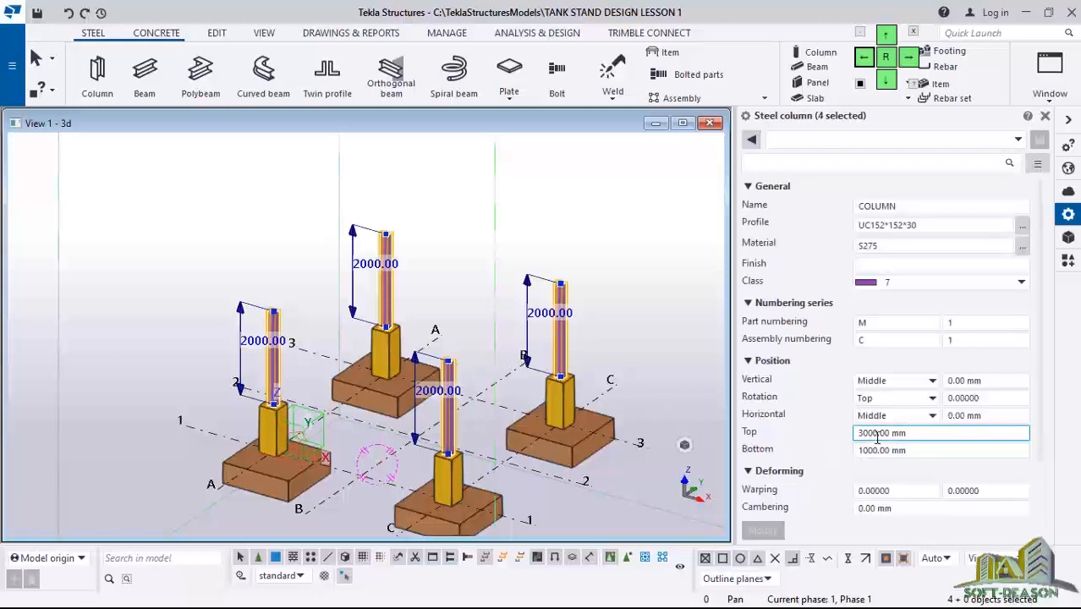
{"action": "left_click_drag", "start_coordinate": [864, 435], "coordinate": [860, 434]}
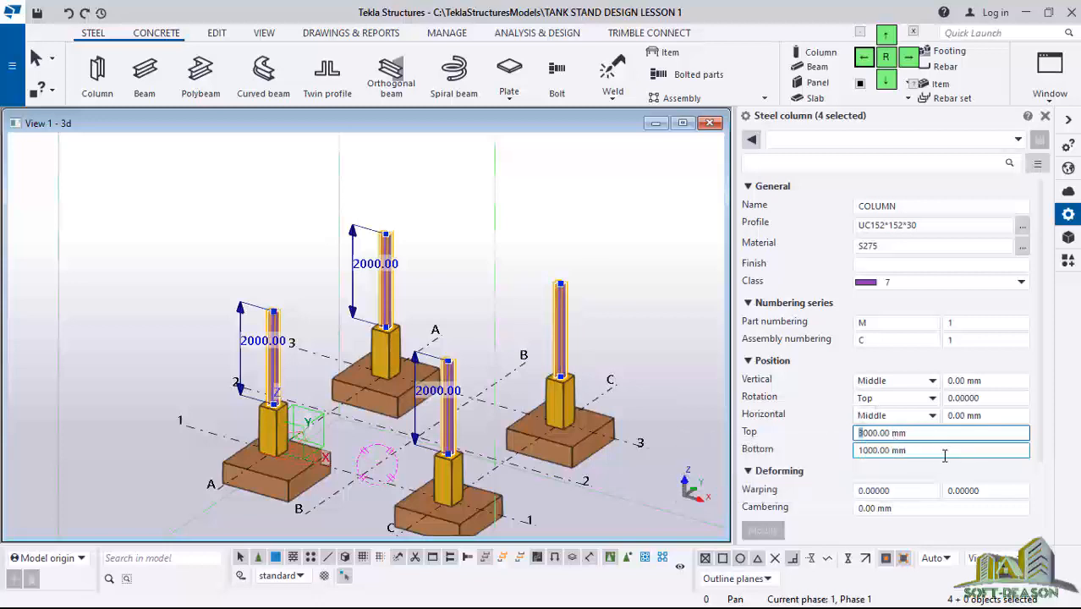
{"action": "type", "text": "7"}
{"action": "left_click", "coordinate": [762, 530]}
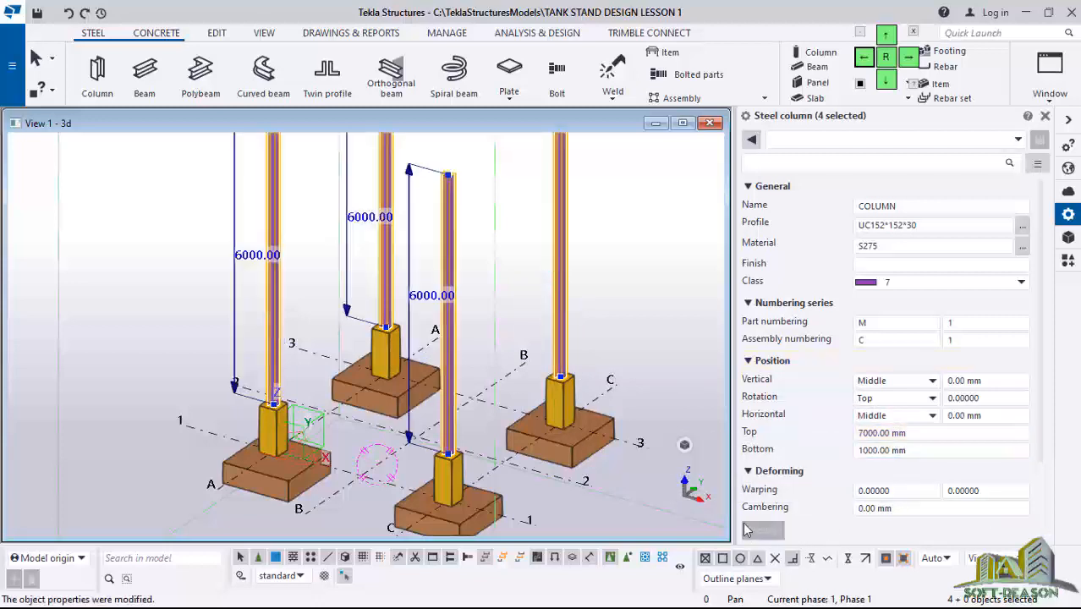
Examine the four steel columns on their concrete columns, checking their height dimensions from base to top
{"action": "scroll", "coordinate": [500, 350], "scroll_direction": "up", "scroll_amount": 1}
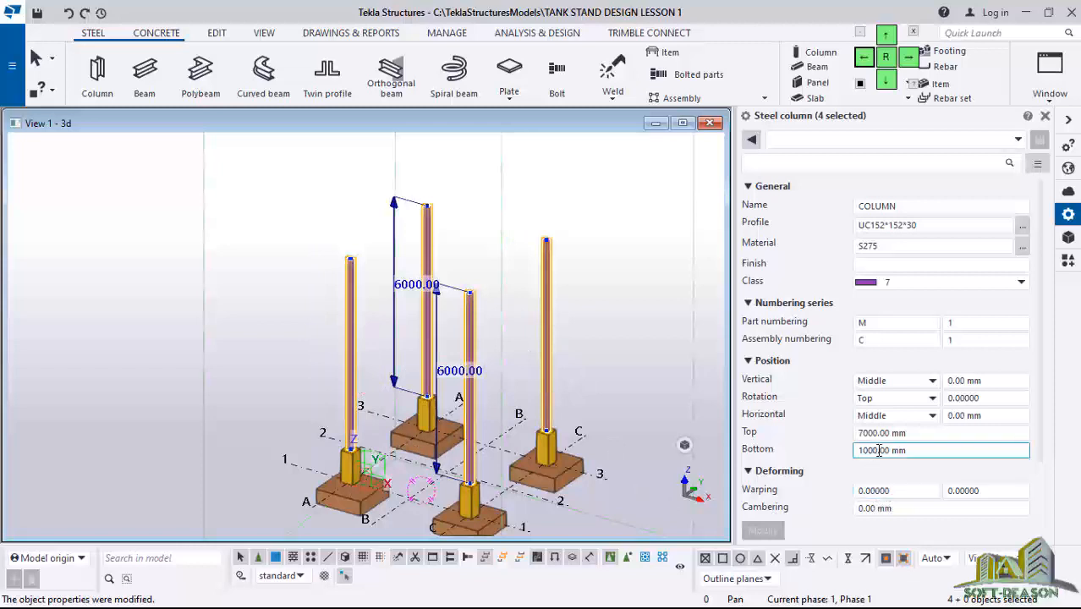
{"action": "scroll", "coordinate": [486, 412], "scroll_direction": "down", "scroll_amount": 2}
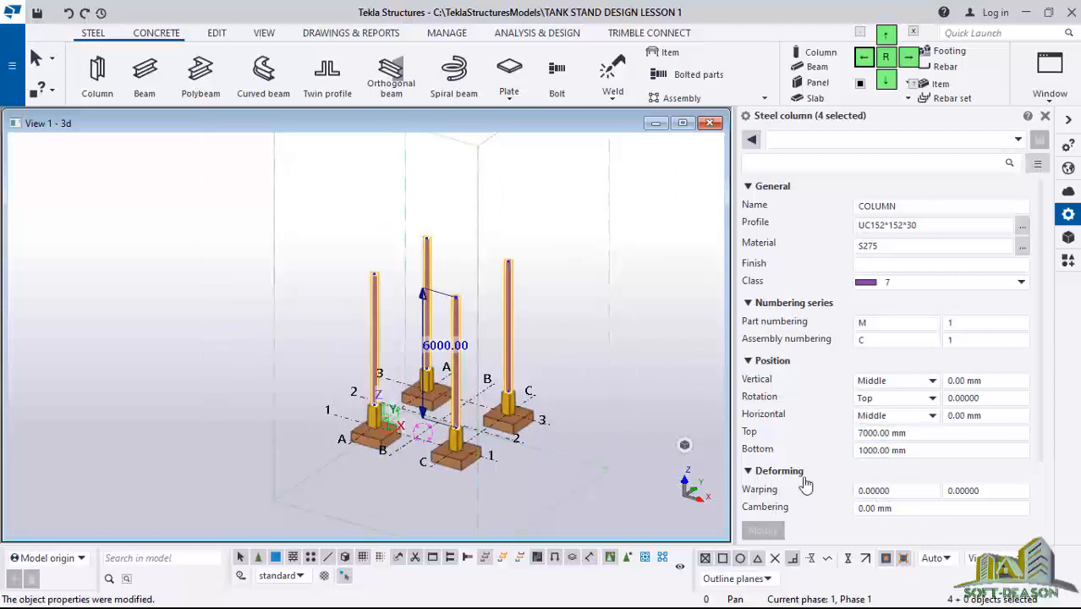
{"action": "scroll", "coordinate": [507, 431], "scroll_direction": "up", "scroll_amount": 4}
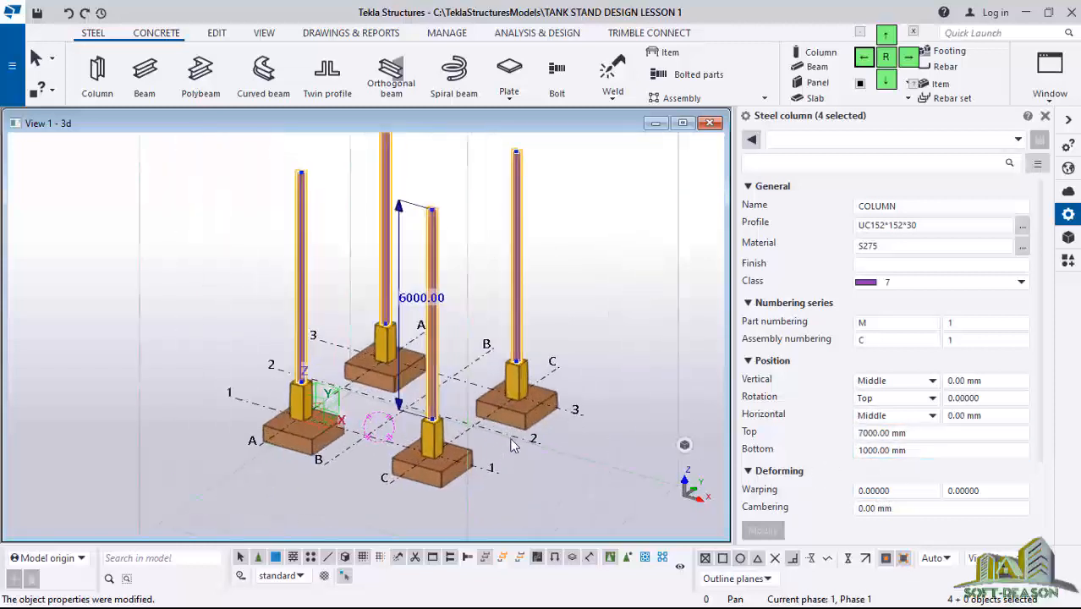
{"action": "scroll", "coordinate": [505, 440], "scroll_direction": "up", "scroll_amount": 2}
{"action": "scroll", "coordinate": [505, 440], "scroll_direction": "down", "scroll_amount": 2}
{"action": "scroll", "coordinate": [436, 428], "scroll_direction": "up", "scroll_amount": 4}
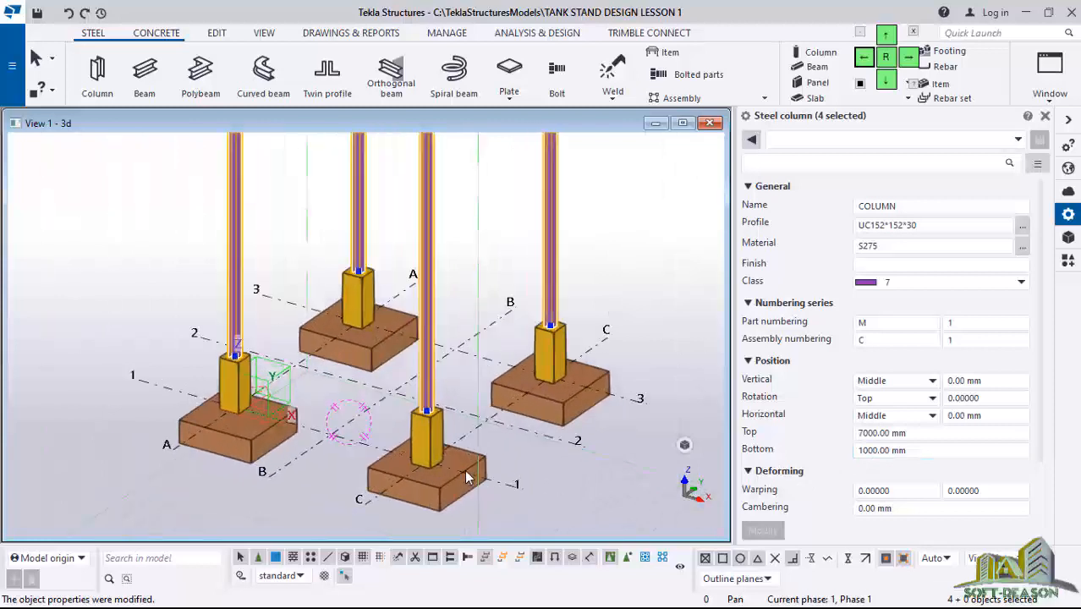
{"action": "scroll", "coordinate": [448, 457], "scroll_direction": "down", "scroll_amount": 5}
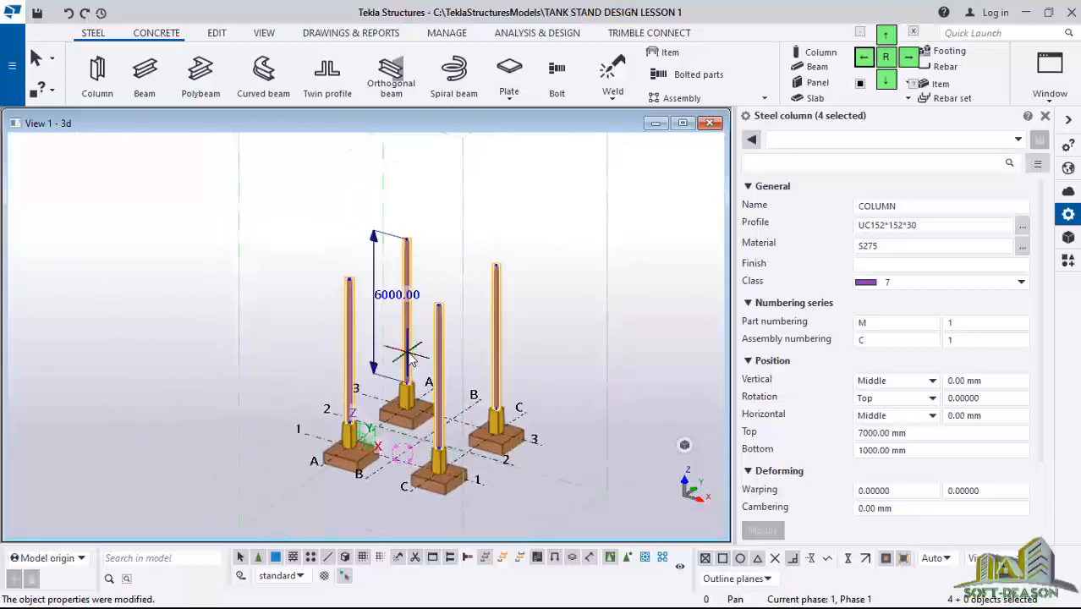
{"action": "scroll", "coordinate": [409, 355], "scroll_direction": "up", "scroll_amount": 1}
{"action": "scroll", "coordinate": [464, 321], "scroll_direction": "up", "scroll_amount": 2}
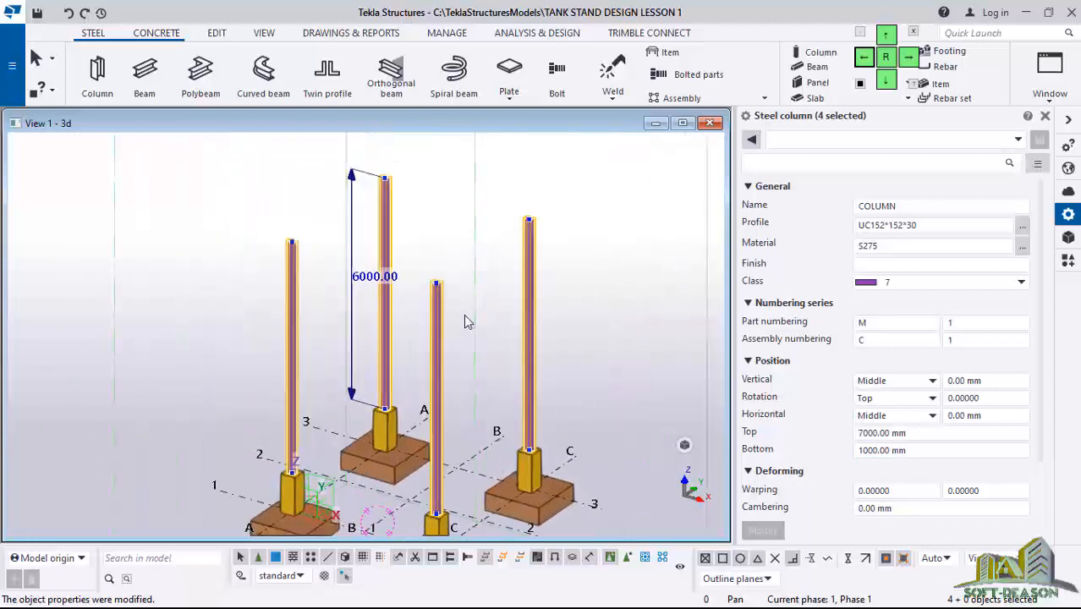
{"action": "scroll", "coordinate": [464, 321], "scroll_direction": "up", "scroll_amount": 3}
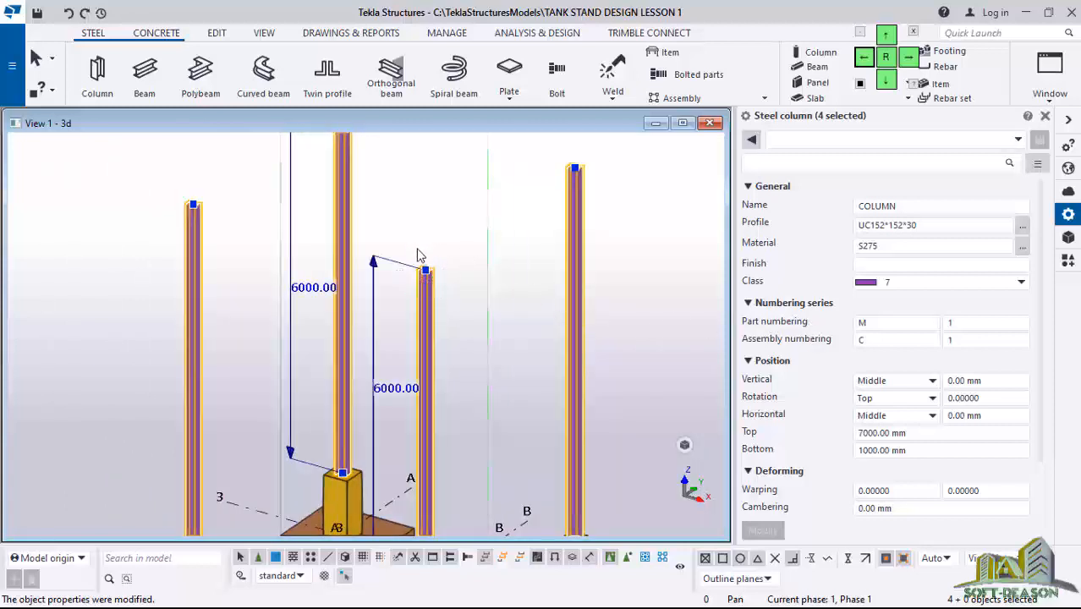
{"action": "scroll", "coordinate": [412, 332], "scroll_direction": "down", "scroll_amount": 3}
{"action": "scroll", "coordinate": [360, 290], "scroll_direction": "up", "scroll_amount": 1}
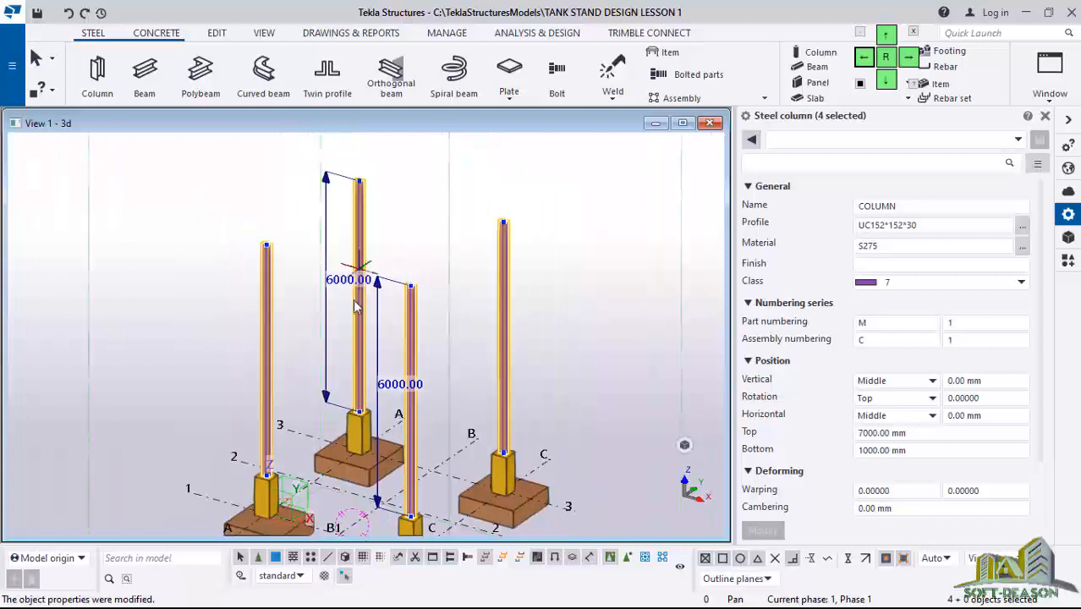
{"action": "scroll", "coordinate": [360, 290], "scroll_direction": "down", "scroll_amount": 1}
{"action": "scroll", "coordinate": [347, 309], "scroll_direction": "up", "scroll_amount": 3}
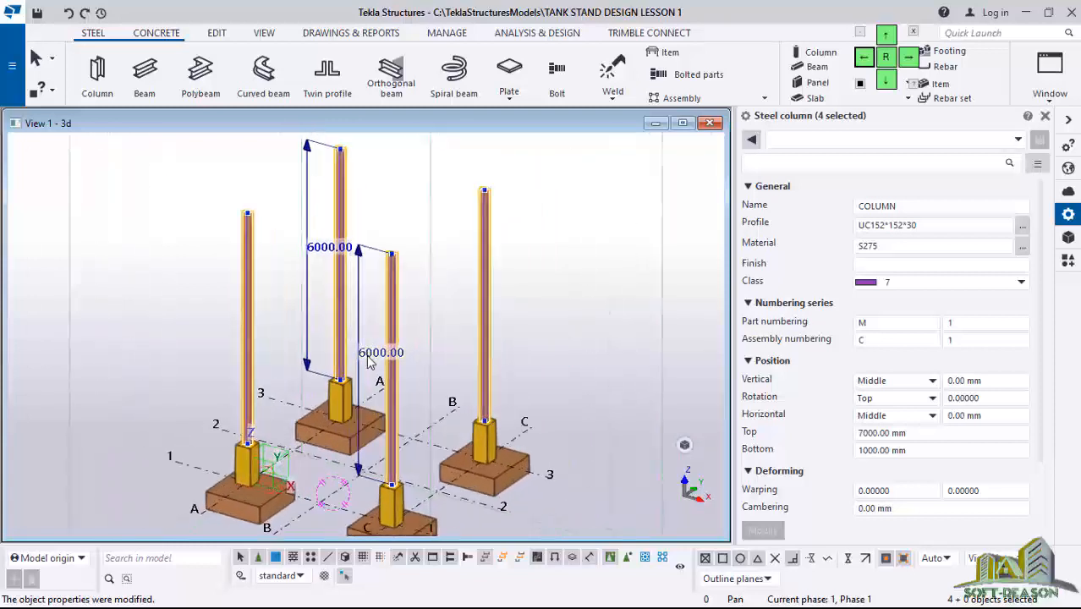
{"action": "scroll", "coordinate": [336, 324], "scroll_direction": "up", "scroll_amount": 1}
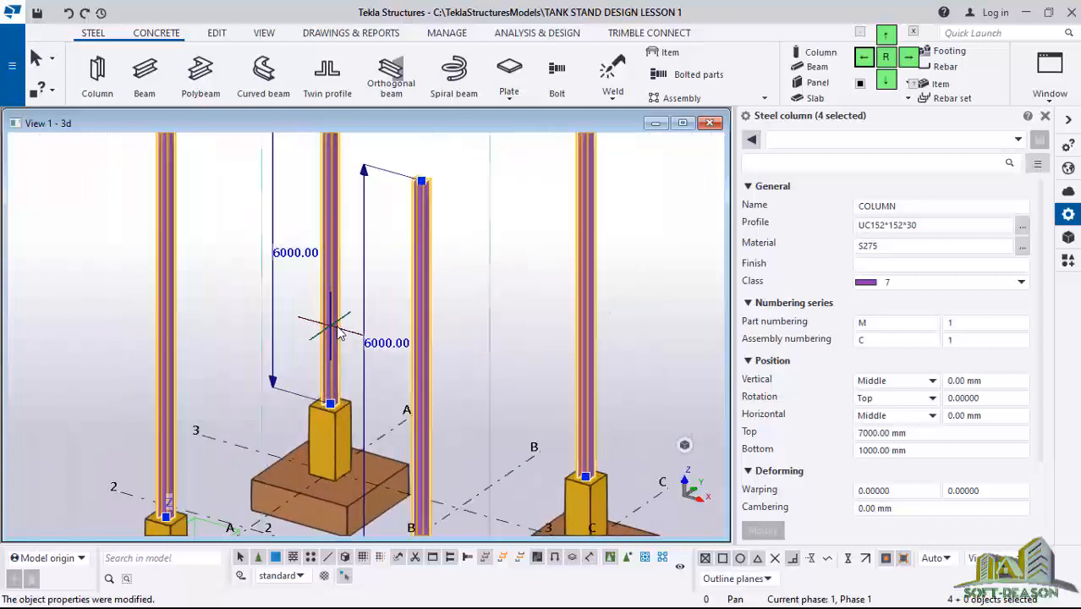
{"action": "scroll", "coordinate": [336, 326], "scroll_direction": "down", "scroll_amount": 3}
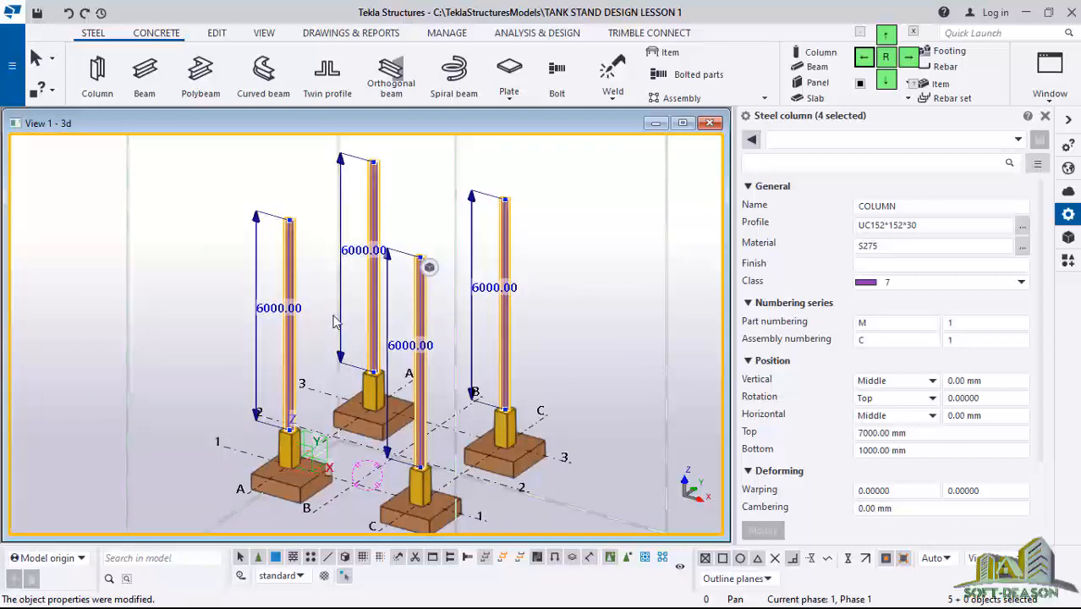
{"action": "scroll", "coordinate": [339, 322], "scroll_direction": "up", "scroll_amount": 1}
{"action": "scroll", "coordinate": [393, 309], "scroll_direction": "down", "scroll_amount": 2}
{"action": "scroll", "coordinate": [412, 438], "scroll_direction": "up", "scroll_amount": 2}
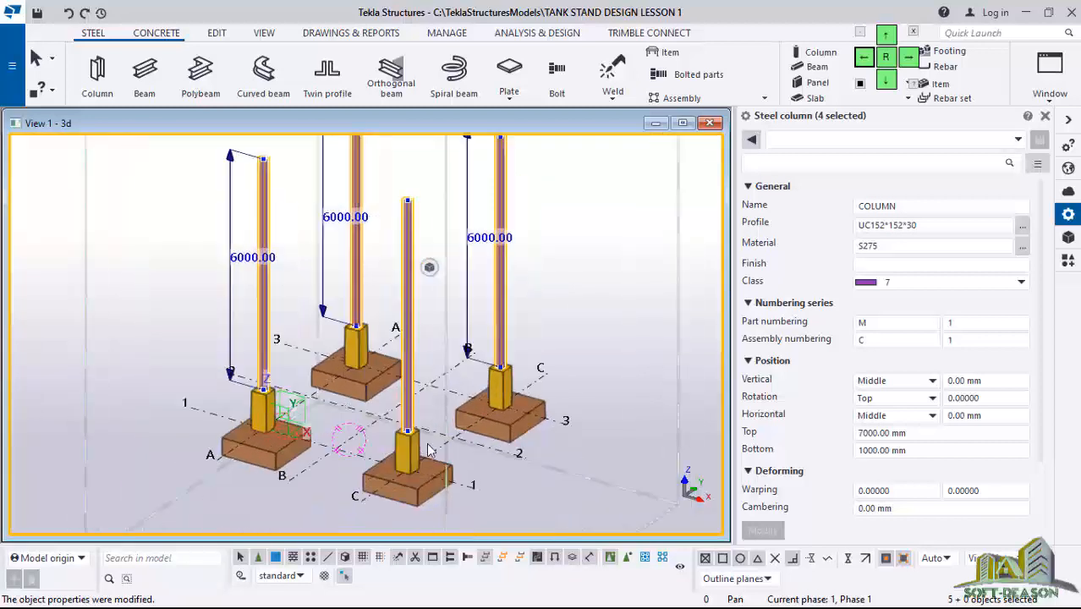
Copy the four steel columns 6000 mm upward, from the flange corner at column C-1's base to the same corner at its top
{"action": "right_click", "coordinate": [580, 262]}
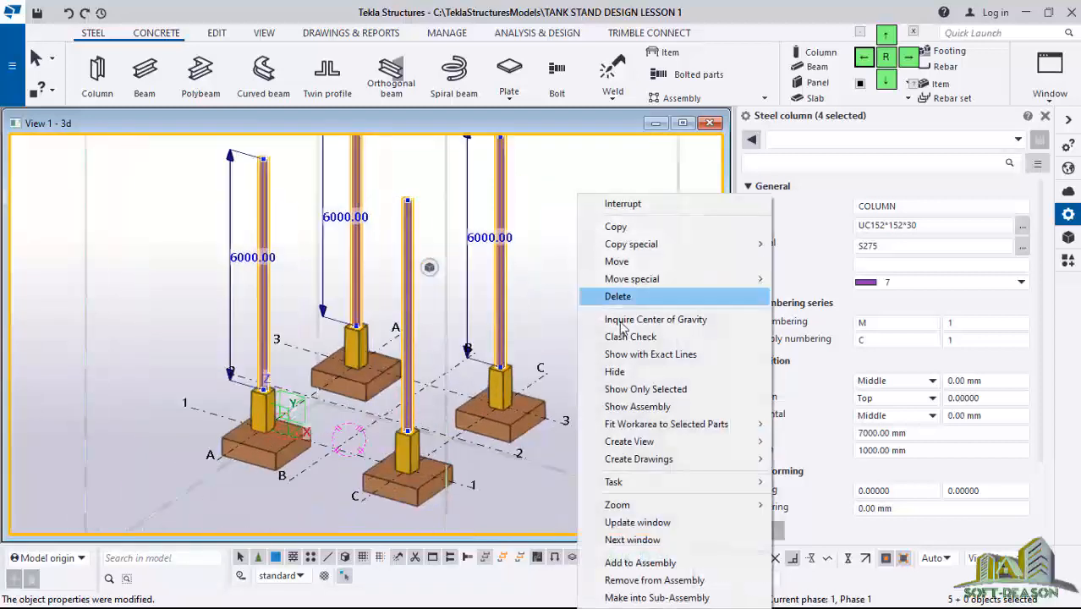
{"action": "left_click", "coordinate": [616, 226]}
{"action": "scroll", "coordinate": [418, 436], "scroll_direction": "up", "scroll_amount": 5}
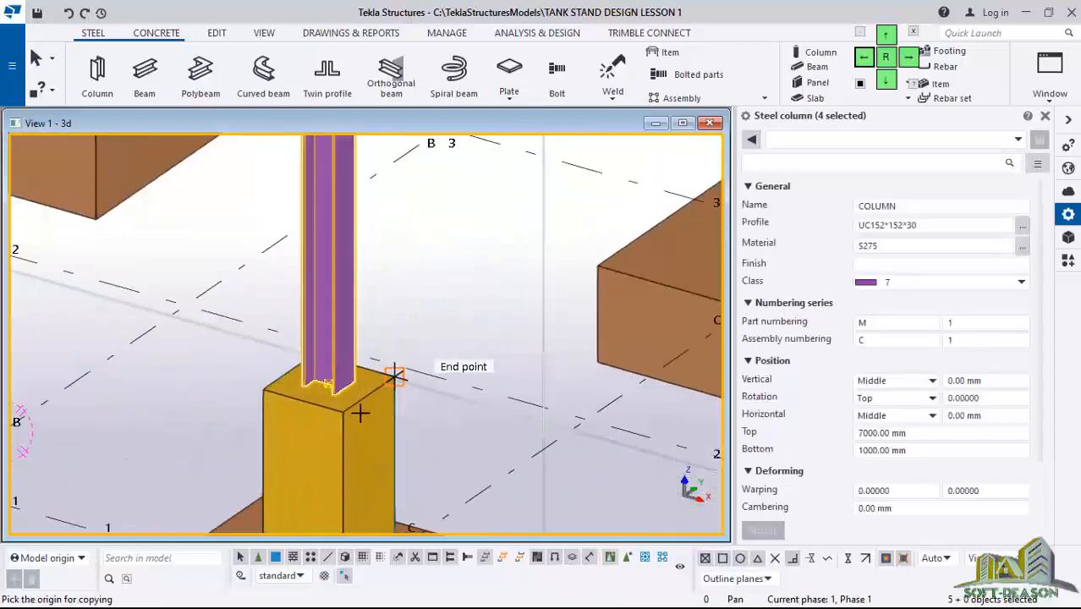
{"action": "scroll", "coordinate": [359, 413], "scroll_direction": "up", "scroll_amount": 6}
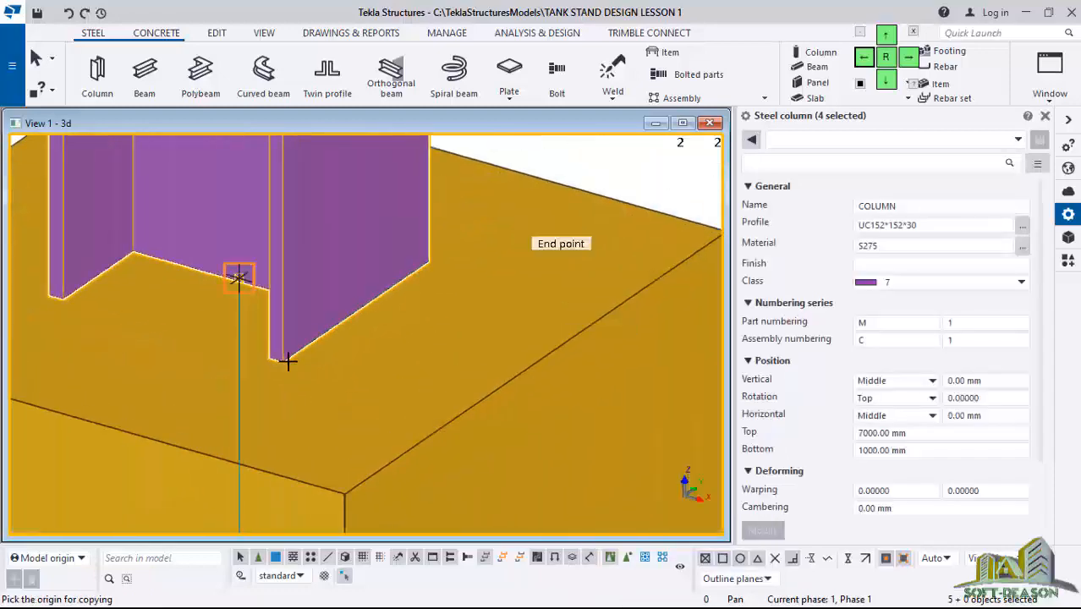
{"action": "scroll", "coordinate": [288, 362], "scroll_direction": "up", "scroll_amount": 2}
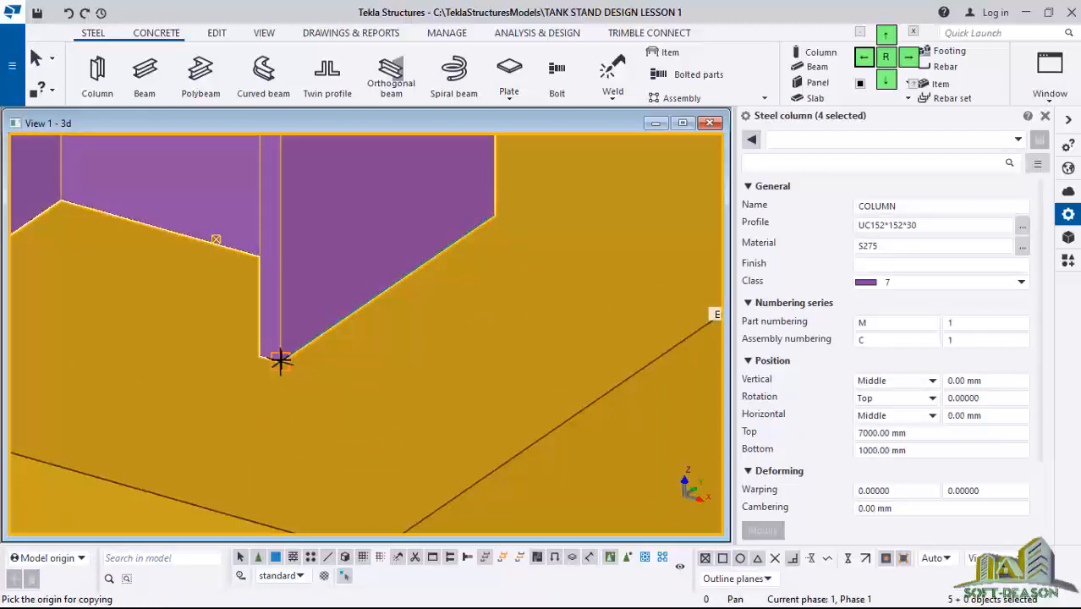
{"action": "left_click", "coordinate": [281, 360]}
{"action": "scroll", "coordinate": [345, 429], "scroll_direction": "down", "scroll_amount": 8}
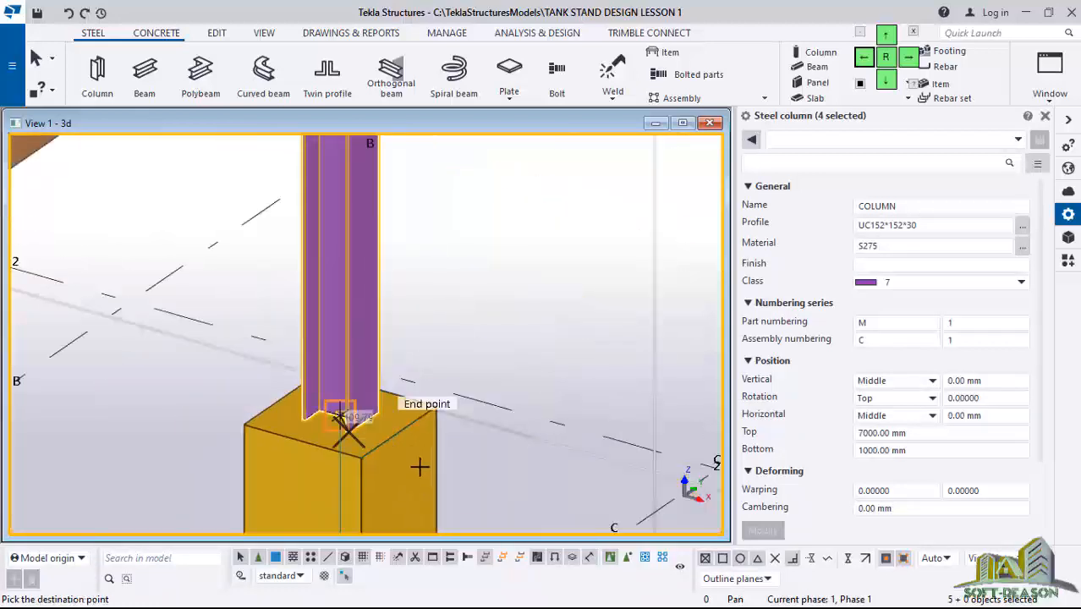
{"action": "scroll", "coordinate": [420, 467], "scroll_direction": "down", "scroll_amount": 5}
{"action": "scroll", "coordinate": [438, 342], "scroll_direction": "up", "scroll_amount": 6}
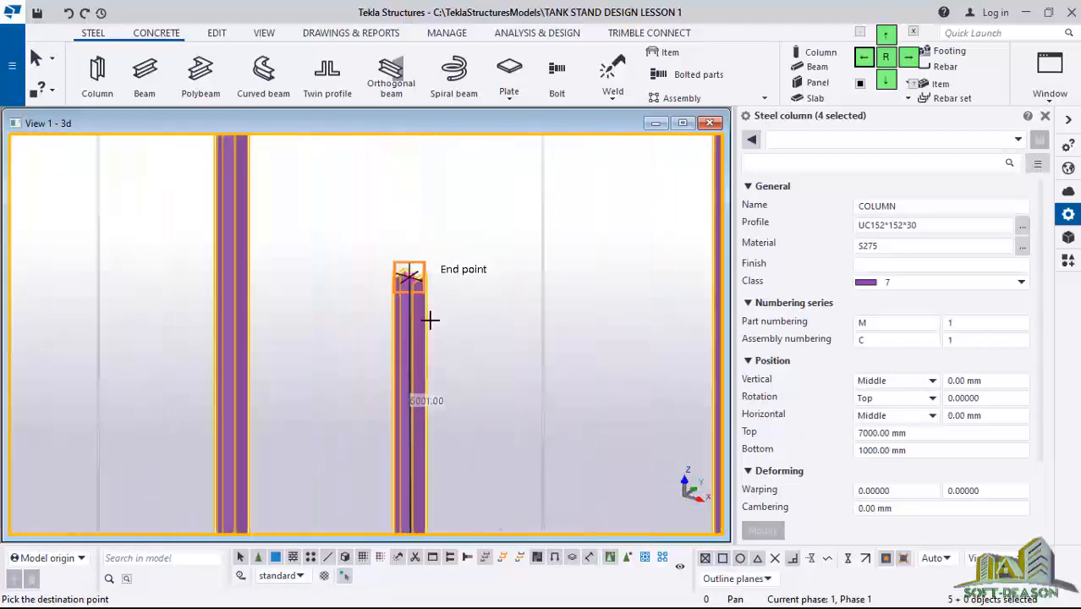
{"action": "scroll", "coordinate": [430, 320], "scroll_direction": "up", "scroll_amount": 6}
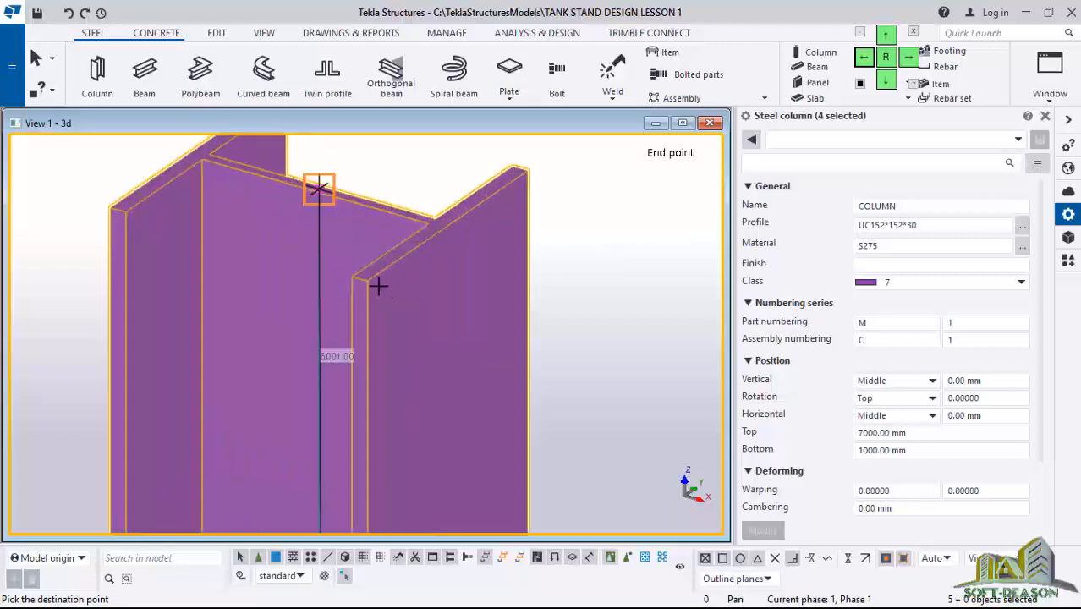
{"action": "scroll", "coordinate": [398, 302], "scroll_direction": "down", "scroll_amount": 6}
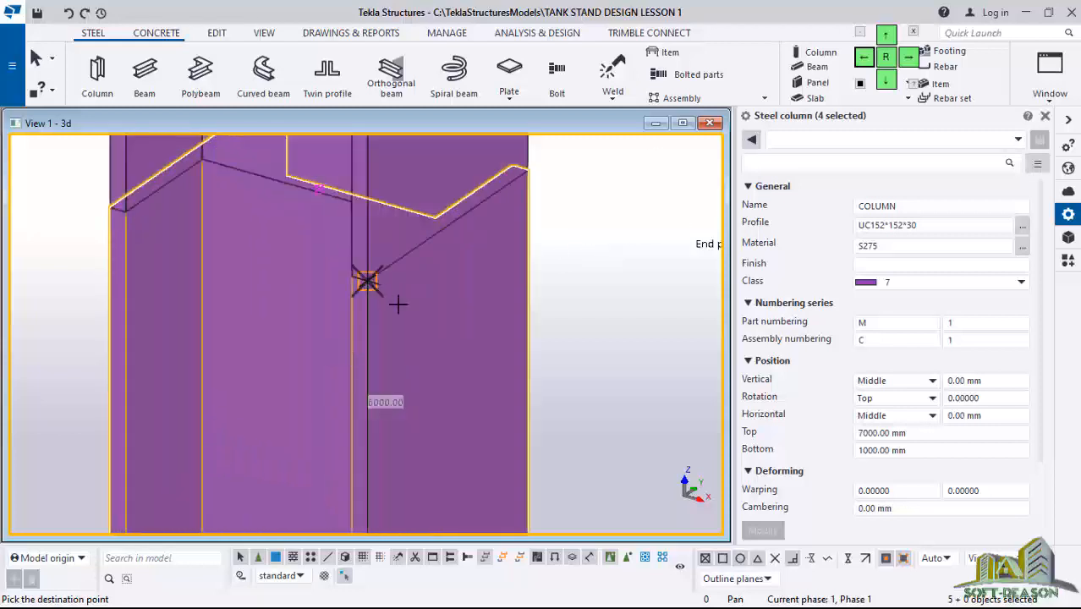
{"action": "scroll", "coordinate": [401, 304], "scroll_direction": "down", "scroll_amount": 8}
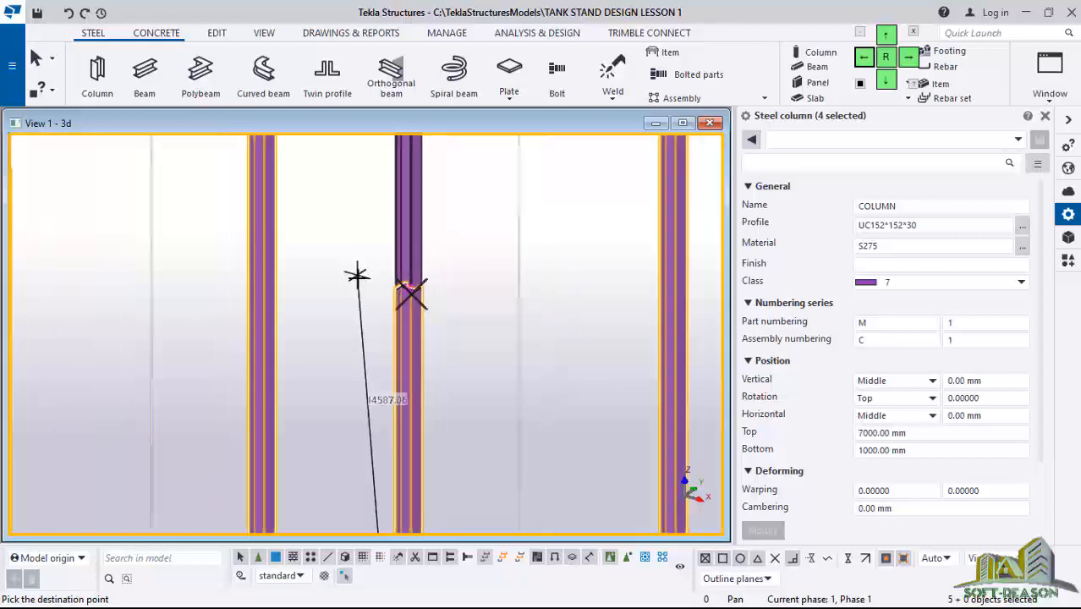
{"action": "key", "text": "Escape"}
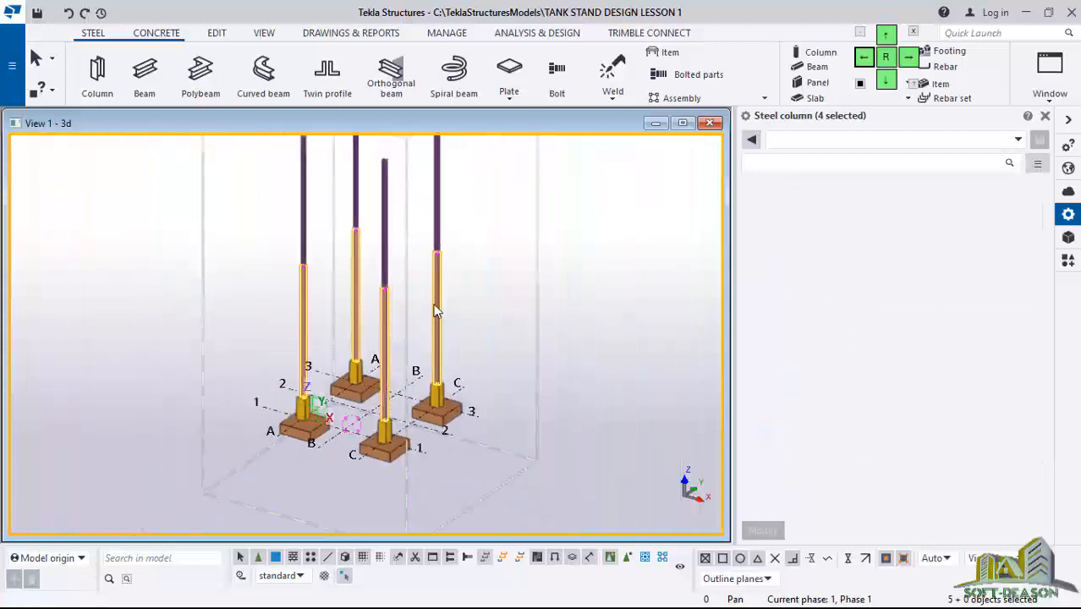
Examine the stacked steel columns and their footings around the grid, and clear the column selection
{"action": "scroll", "coordinate": [433, 308], "scroll_direction": "down", "scroll_amount": 3}
{"action": "scroll", "coordinate": [396, 219], "scroll_direction": "up", "scroll_amount": 2}
{"action": "scroll", "coordinate": [389, 448], "scroll_direction": "up", "scroll_amount": 6}
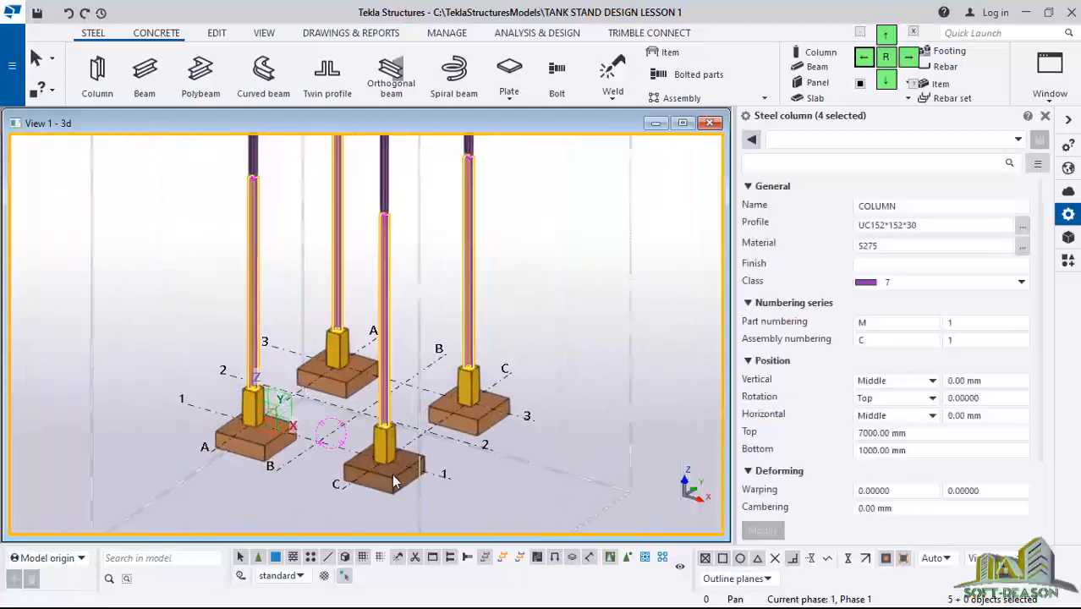
{"action": "scroll", "coordinate": [389, 449], "scroll_direction": "up", "scroll_amount": 3}
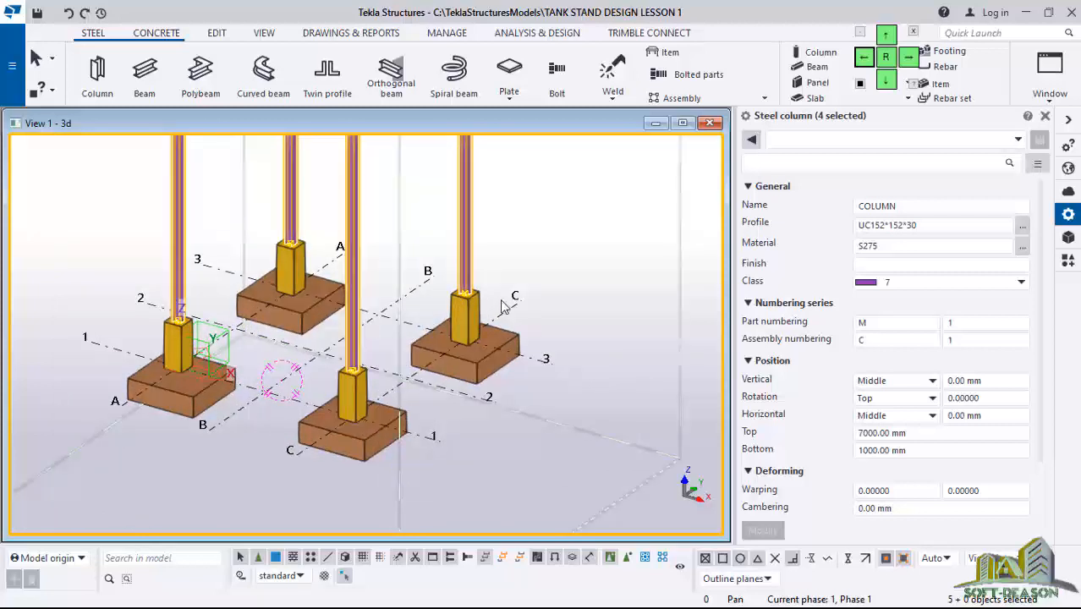
{"action": "scroll", "coordinate": [413, 479], "scroll_direction": "down", "scroll_amount": 2}
{"action": "scroll", "coordinate": [414, 480], "scroll_direction": "down", "scroll_amount": 2}
{"action": "scroll", "coordinate": [388, 394], "scroll_direction": "up", "scroll_amount": 3}
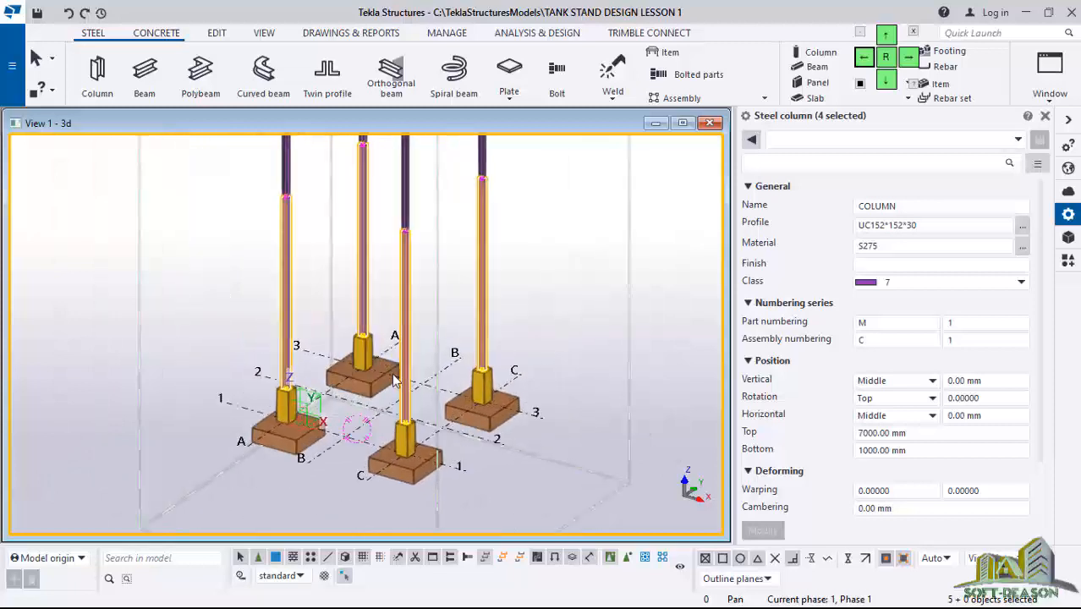
{"action": "scroll", "coordinate": [303, 380], "scroll_direction": "up", "scroll_amount": 4}
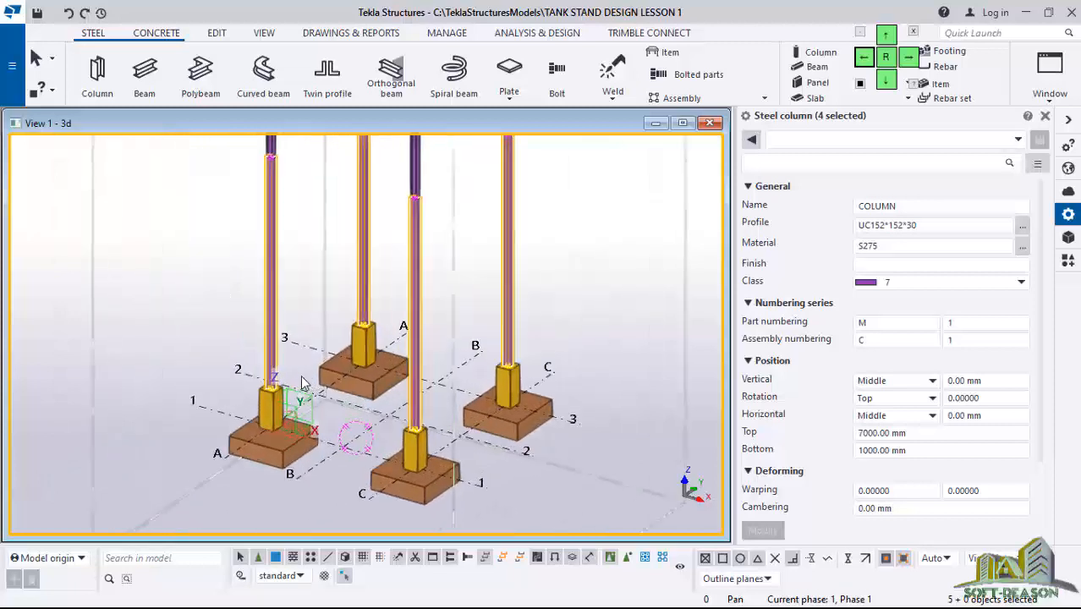
{"action": "scroll", "coordinate": [270, 370], "scroll_direction": "down", "scroll_amount": 2}
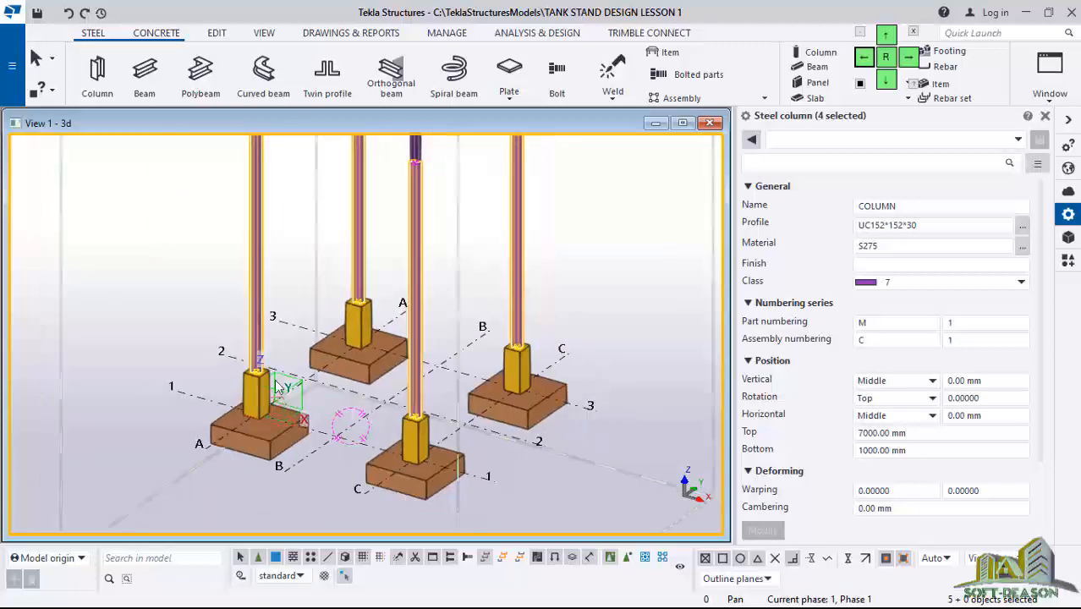
{"action": "scroll", "coordinate": [321, 422], "scroll_direction": "down", "scroll_amount": 1}
{"action": "scroll", "coordinate": [230, 392], "scroll_direction": "up", "scroll_amount": 3}
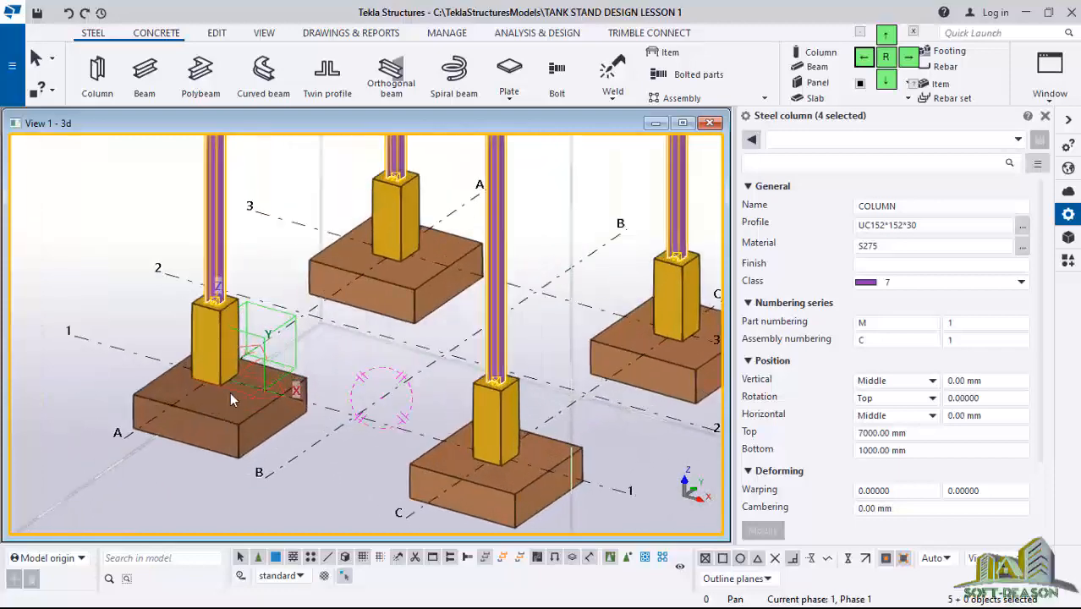
{"action": "scroll", "coordinate": [221, 357], "scroll_direction": "down", "scroll_amount": 3}
{"action": "scroll", "coordinate": [379, 435], "scroll_direction": "down", "scroll_amount": 1}
{"action": "scroll", "coordinate": [368, 357], "scroll_direction": "up", "scroll_amount": 2}
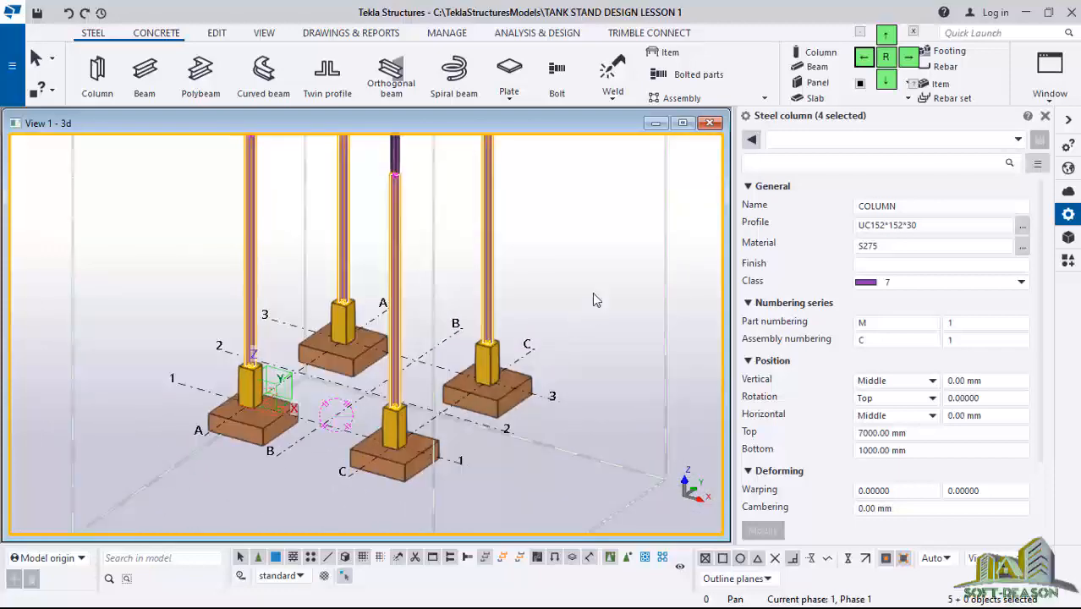
{"action": "left_click", "coordinate": [592, 292]}
{"action": "scroll", "coordinate": [407, 386], "scroll_direction": "up", "scroll_amount": 2}
{"action": "scroll", "coordinate": [429, 432], "scroll_direction": "down", "scroll_amount": 4}
{"action": "left_click", "coordinate": [429, 427]}
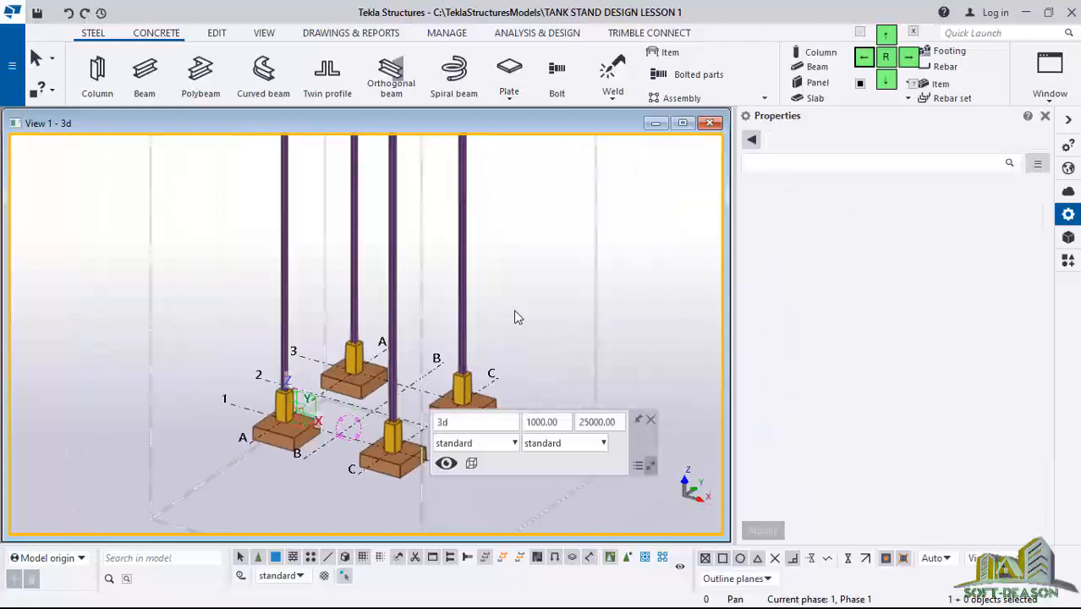
Start a steel beam and set its profile to RHS100*50*5.6 from the size 100 RHS group of rectangular hollow sections
{"action": "left_click", "coordinate": [144, 72]}
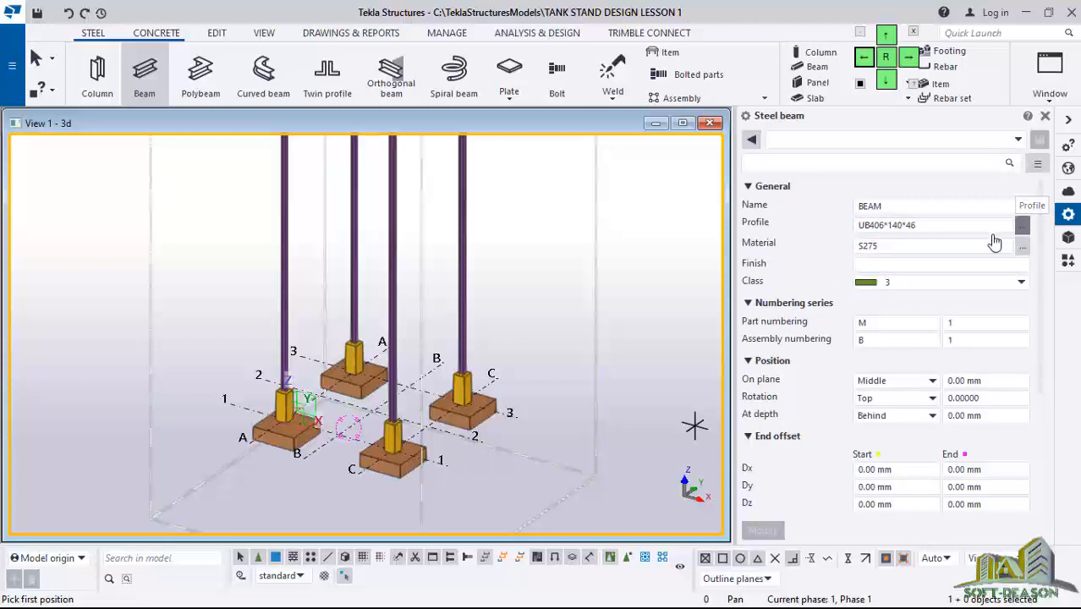
{"action": "left_click", "coordinate": [1021, 225]}
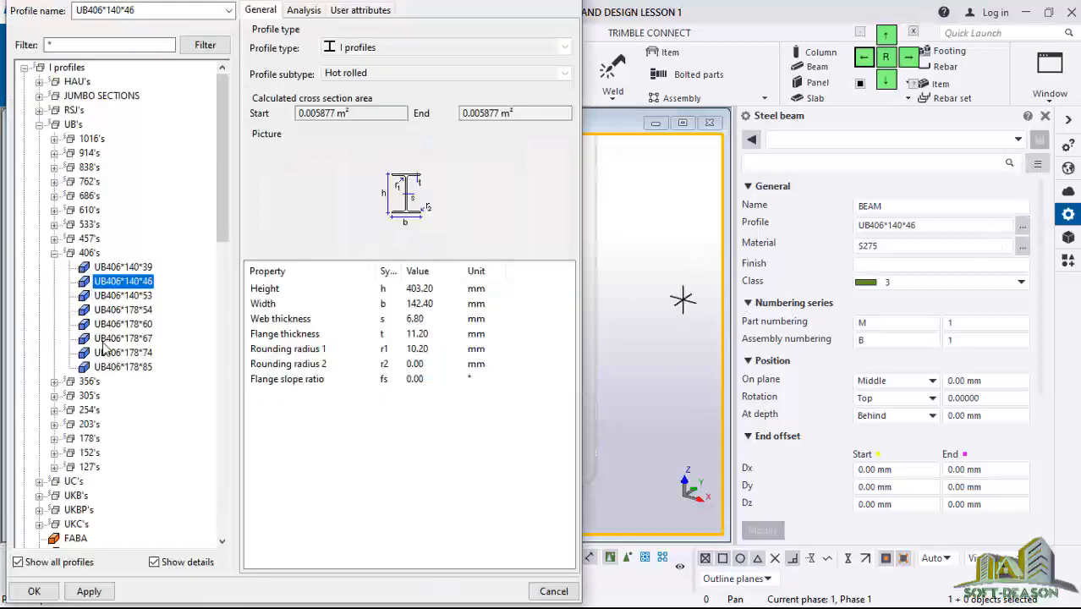
{"action": "scroll", "coordinate": [104, 347], "scroll_direction": "down", "scroll_amount": 10}
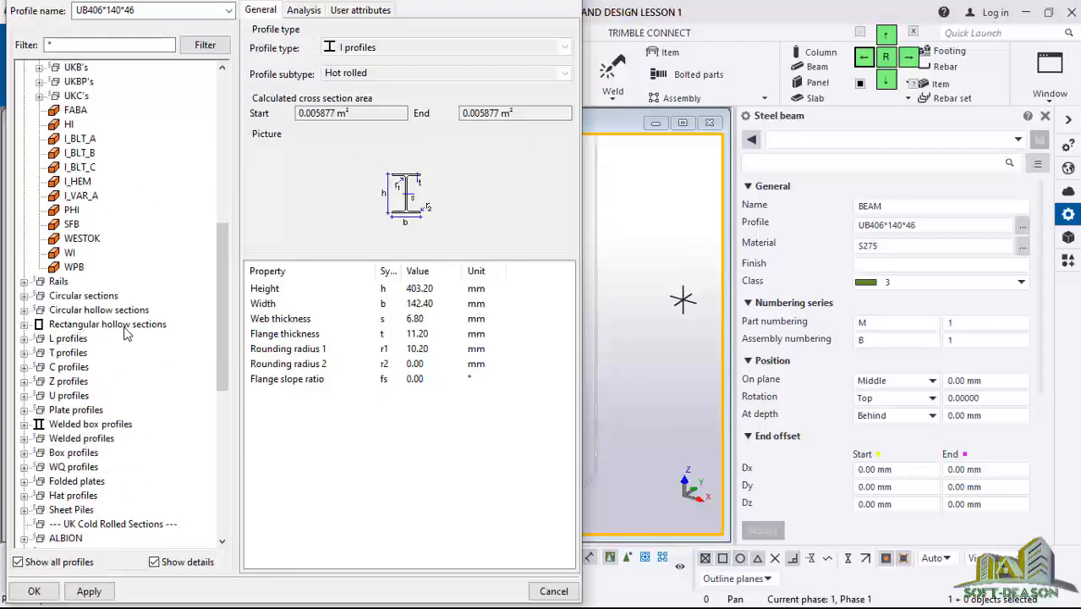
{"action": "left_click", "coordinate": [24, 326]}
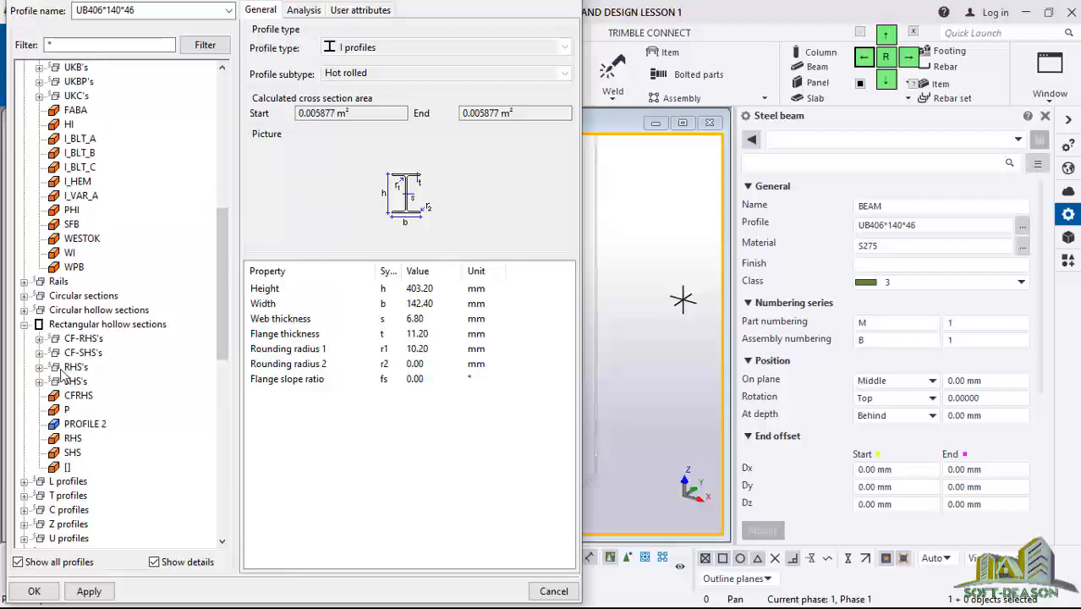
{"action": "left_click", "coordinate": [39, 367]}
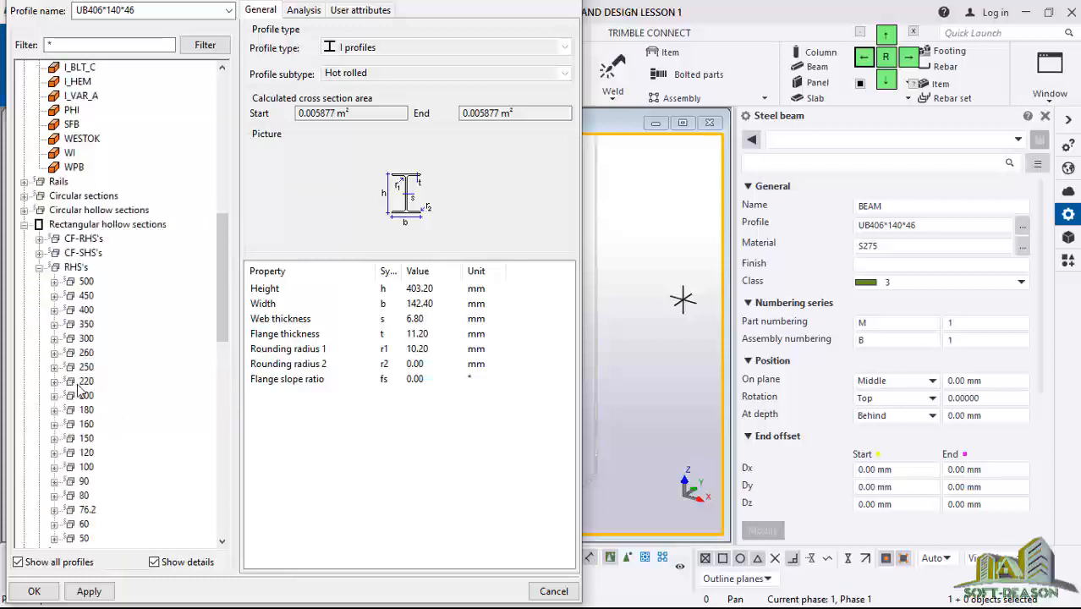
{"action": "scroll", "coordinate": [93, 316], "scroll_direction": "down", "scroll_amount": 3}
{"action": "scroll", "coordinate": [93, 317], "scroll_direction": "up", "scroll_amount": 1}
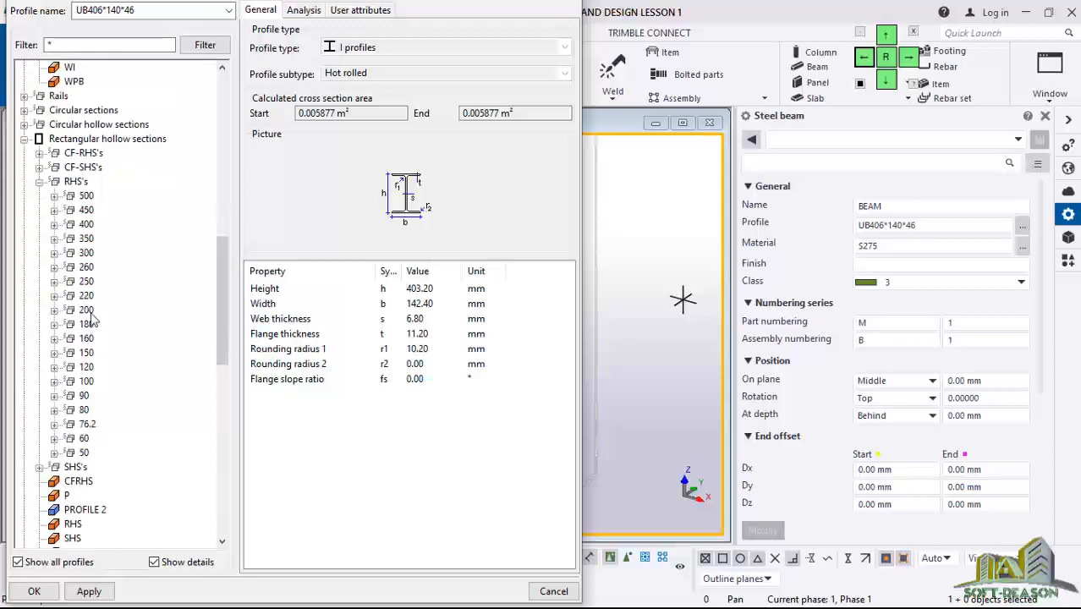
{"action": "left_click", "coordinate": [84, 382]}
{"action": "left_click", "coordinate": [55, 382]}
{"action": "scroll", "coordinate": [110, 343], "scroll_direction": "down", "scroll_amount": 3}
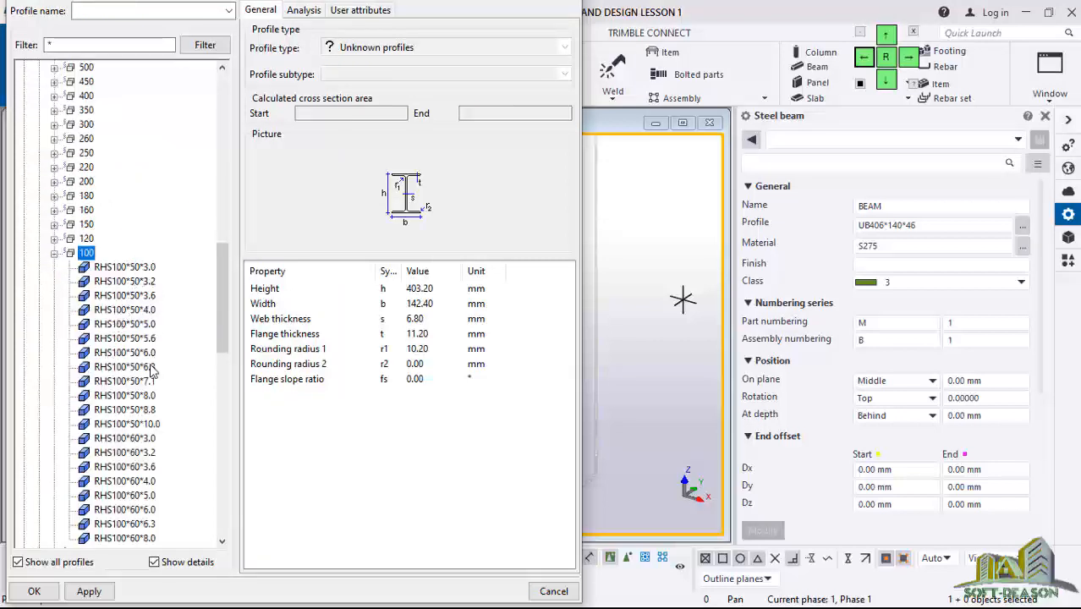
{"action": "left_click", "coordinate": [117, 339]}
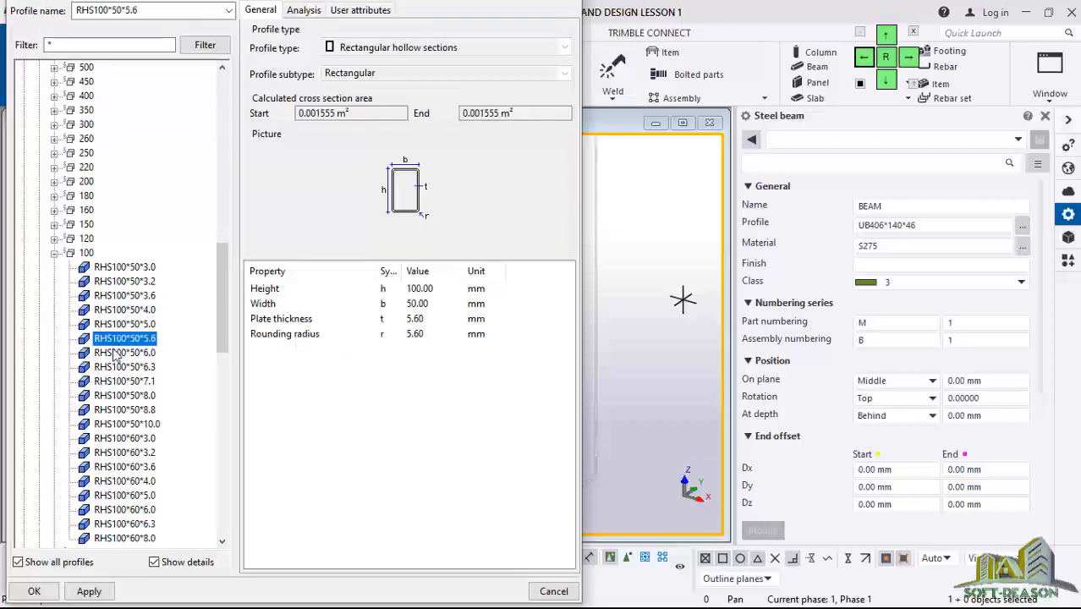
{"action": "left_click", "coordinate": [89, 590]}
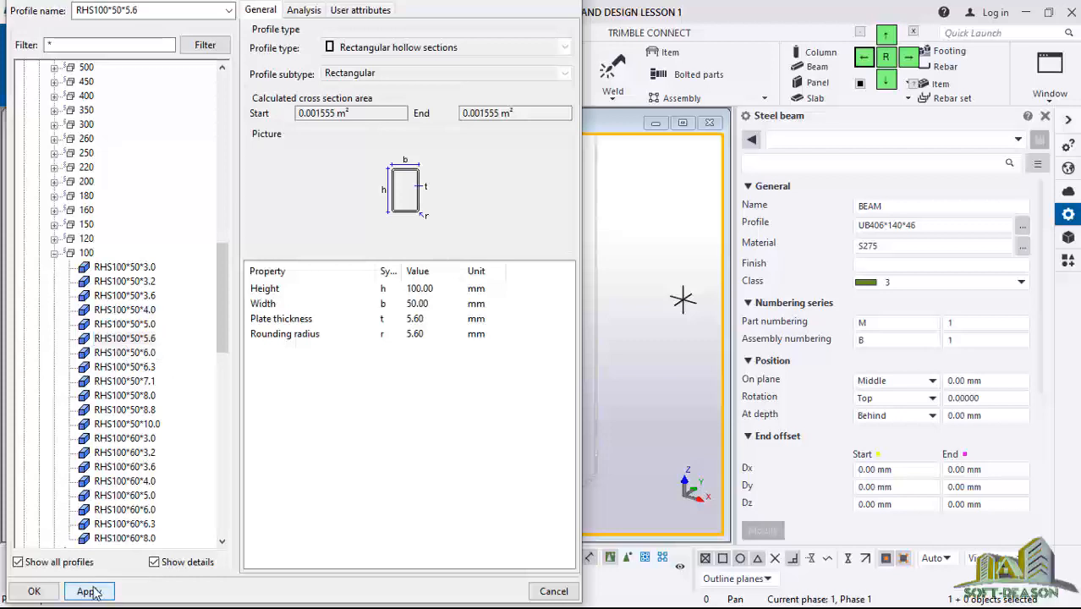
{"action": "left_click", "coordinate": [35, 591]}
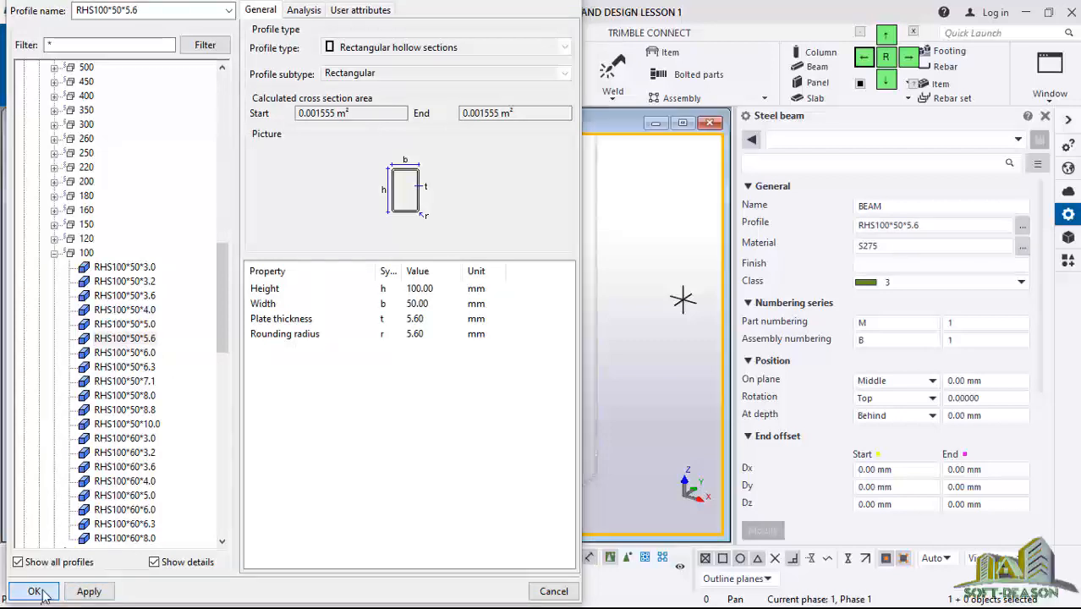
Try to place a beam along grid line 1 from the outer footing edge at C to beyond grid A
{"action": "scroll", "coordinate": [433, 462], "scroll_direction": "up", "scroll_amount": 1}
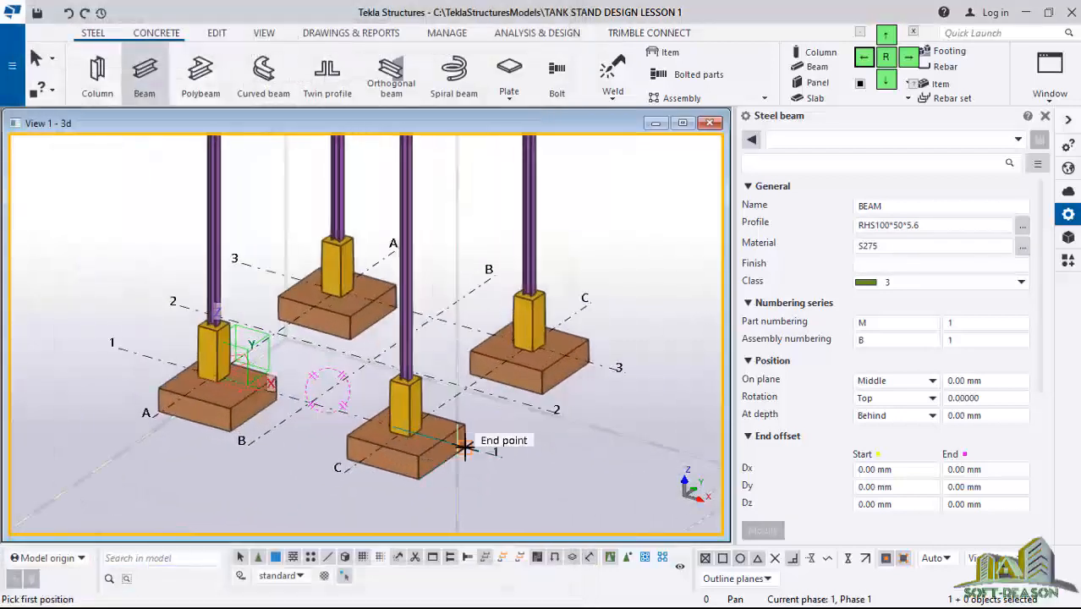
{"action": "left_click", "coordinate": [462, 449]}
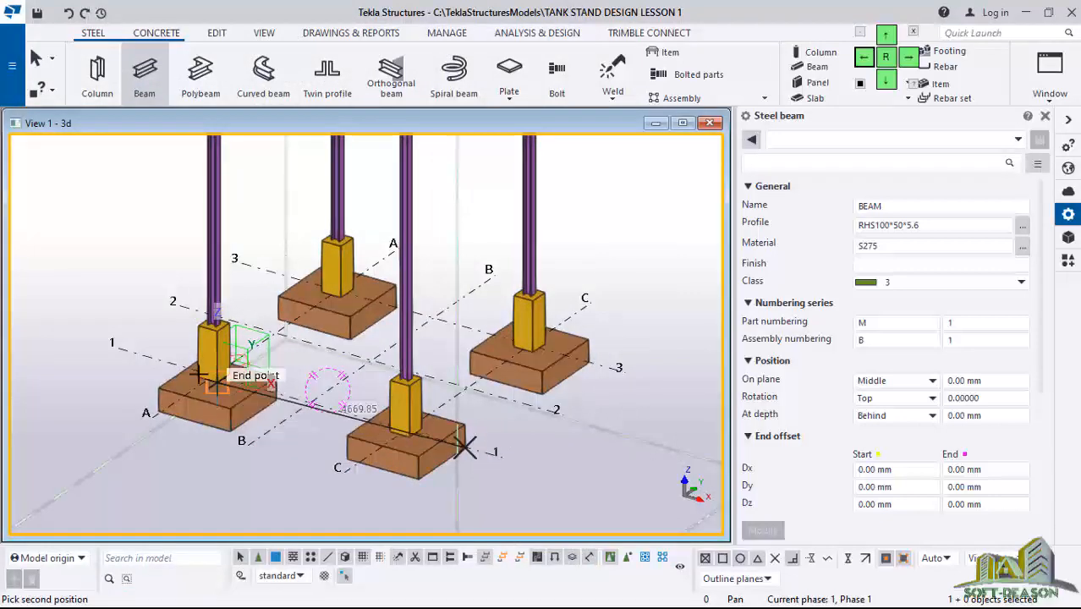
{"action": "left_click", "coordinate": [164, 359]}
{"action": "scroll", "coordinate": [157, 360], "scroll_direction": "up", "scroll_amount": 4}
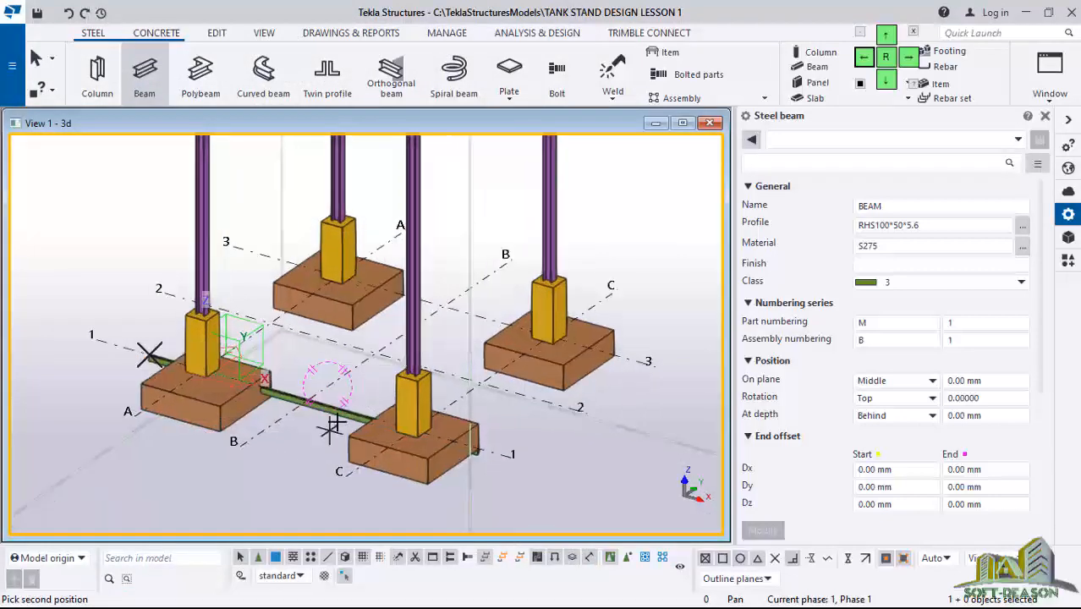
{"action": "scroll", "coordinate": [362, 338], "scroll_direction": "up", "scroll_amount": 1}
{"action": "scroll", "coordinate": [217, 357], "scroll_direction": "down", "scroll_amount": 5}
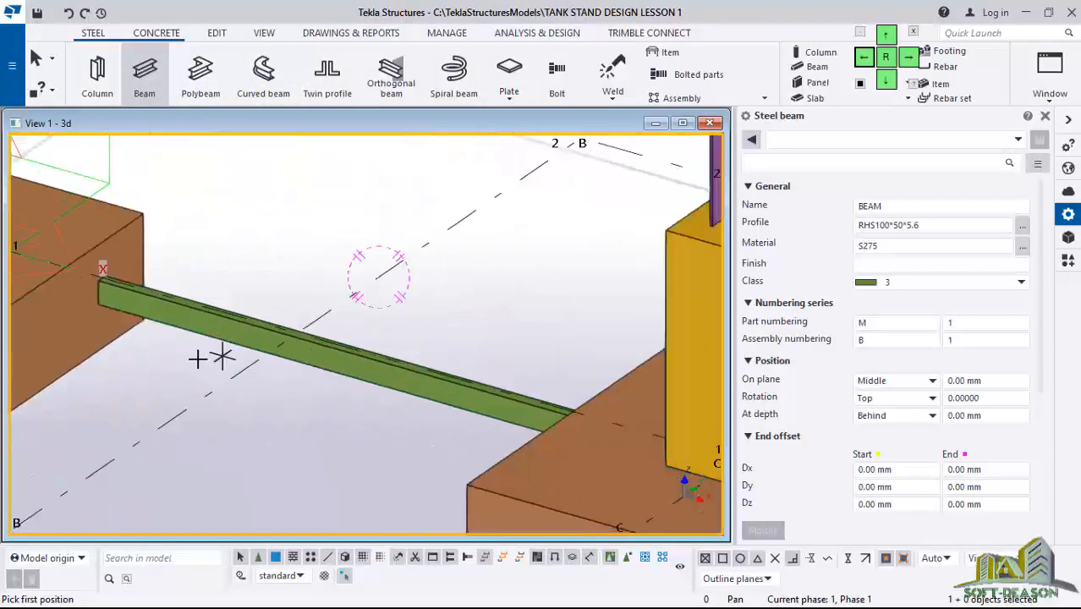
{"action": "key", "text": "Escape"}
{"action": "scroll", "coordinate": [488, 457], "scroll_direction": "down", "scroll_amount": 3}
{"action": "scroll", "coordinate": [494, 422], "scroll_direction": "up", "scroll_amount": 6}
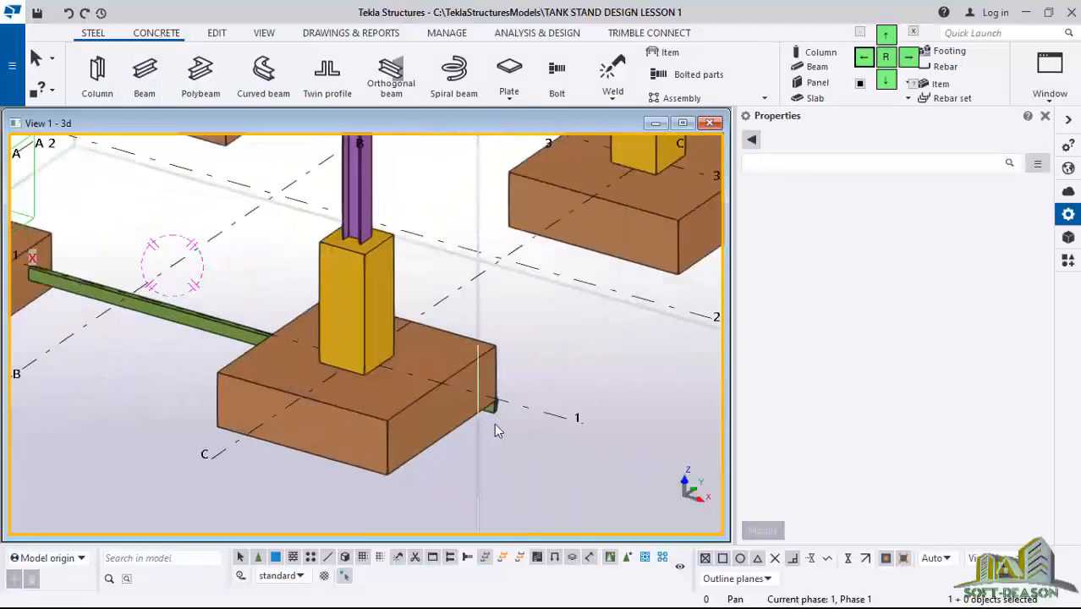
Select the misplaced beam at the outer edge of footing C-1 and delete it
{"action": "middle_click_drag", "start_coordinate": [493, 408], "coordinate": [548, 418], "text": "ctrl"}
{"action": "left_click", "coordinate": [567, 366]}
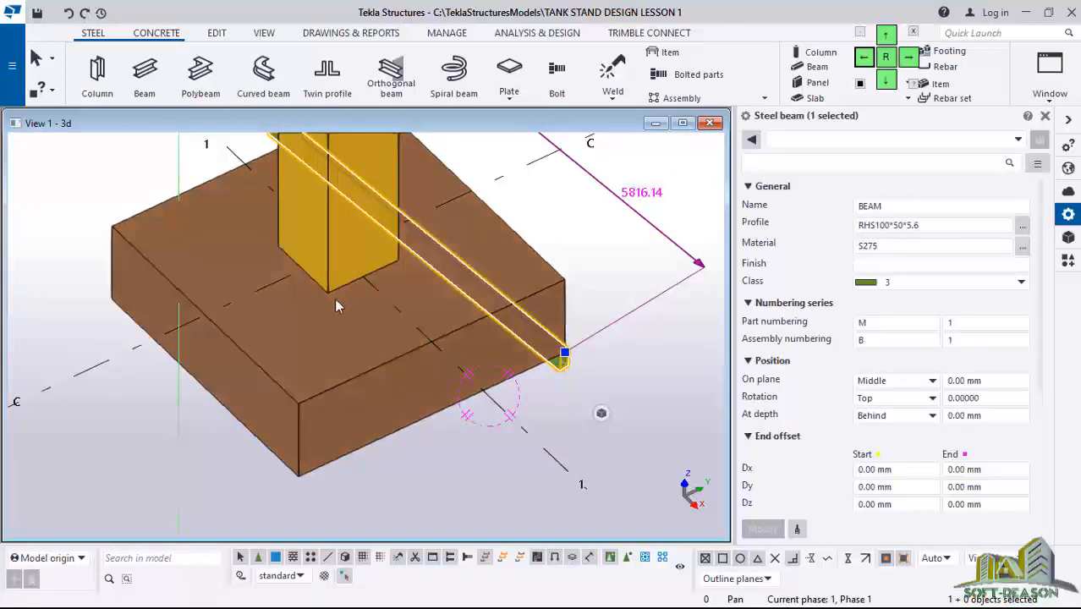
{"action": "right_click", "coordinate": [92, 143]}
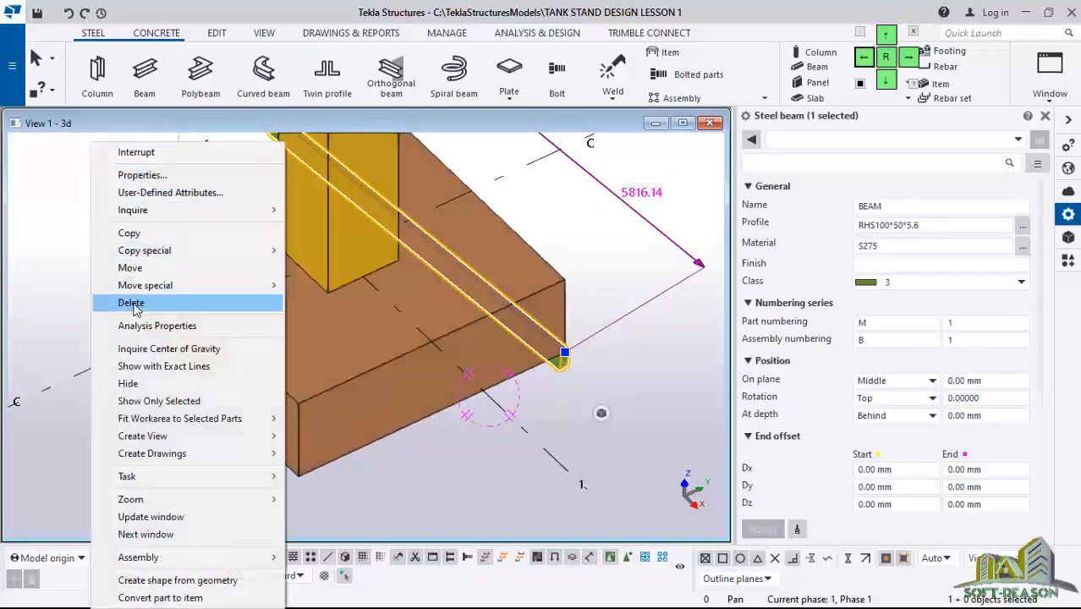
{"action": "left_click", "coordinate": [131, 302]}
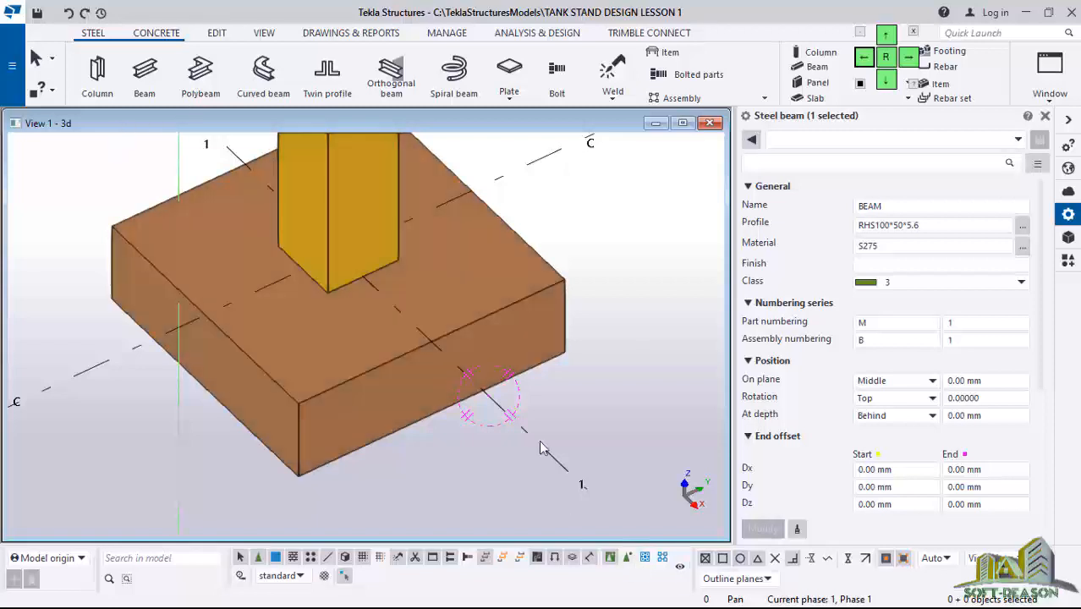
Place a 6000 mm RHS100*50*5.6 beam along grid line 1, from just beyond grid C to just beyond grid A
{"action": "left_click", "coordinate": [144, 75]}
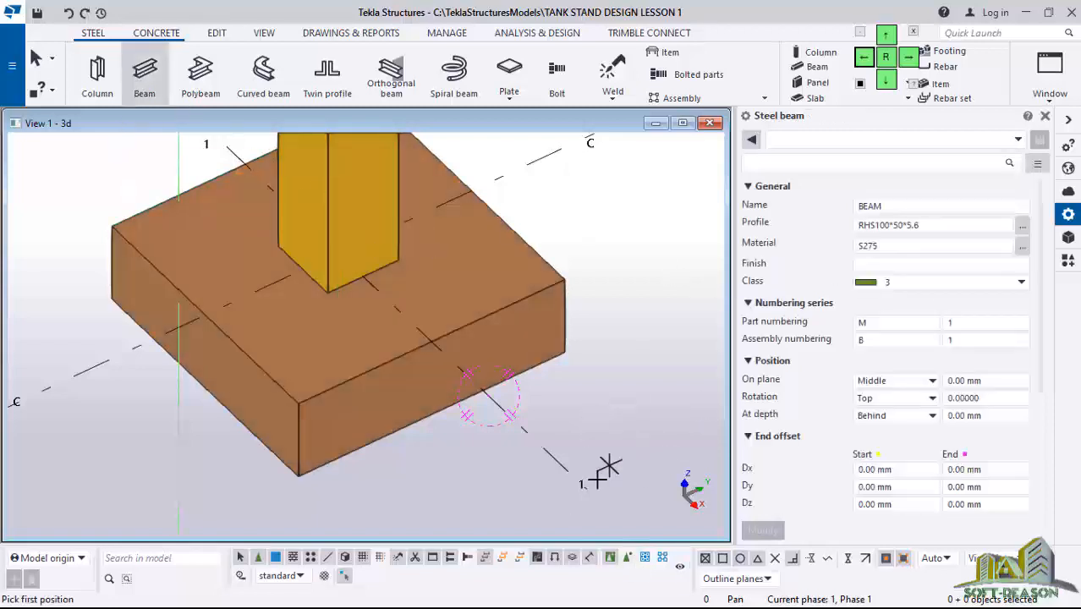
{"action": "mouse_move", "coordinate": [509, 412]}
{"action": "middle_mouse_down", "text": "ctrl"}
{"action": "mouse_move", "coordinate": [579, 496]}
{"action": "mouse_move", "coordinate": [506, 410]}
{"action": "middle_mouse_up", "text": "ctrl"}
{"action": "left_click", "coordinate": [489, 399]}
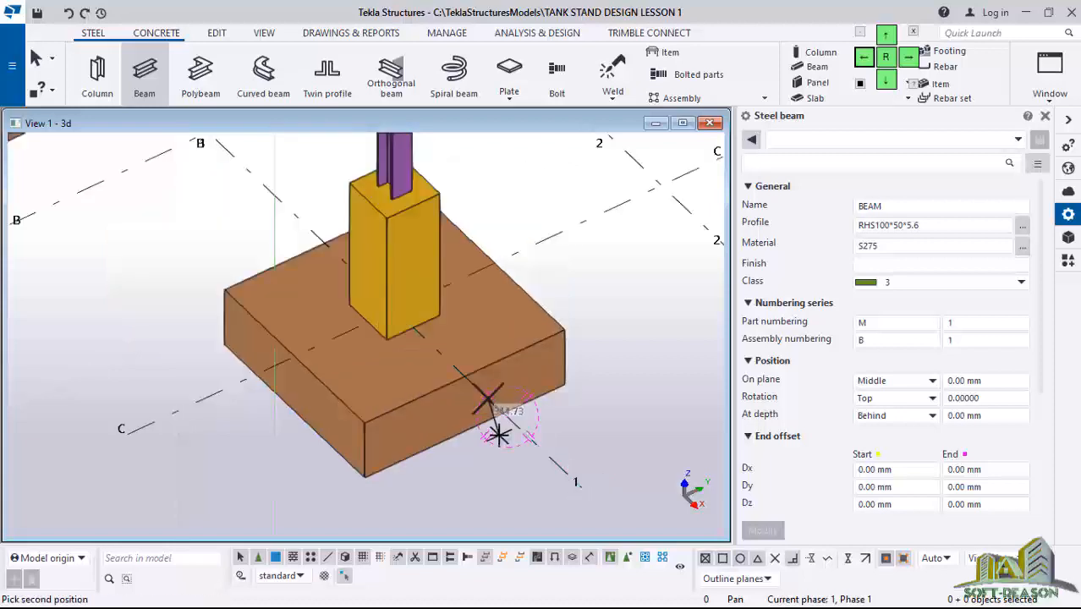
{"action": "scroll", "coordinate": [506, 475], "scroll_direction": "down", "scroll_amount": 4}
{"action": "scroll", "coordinate": [324, 250], "scroll_direction": "up", "scroll_amount": 3}
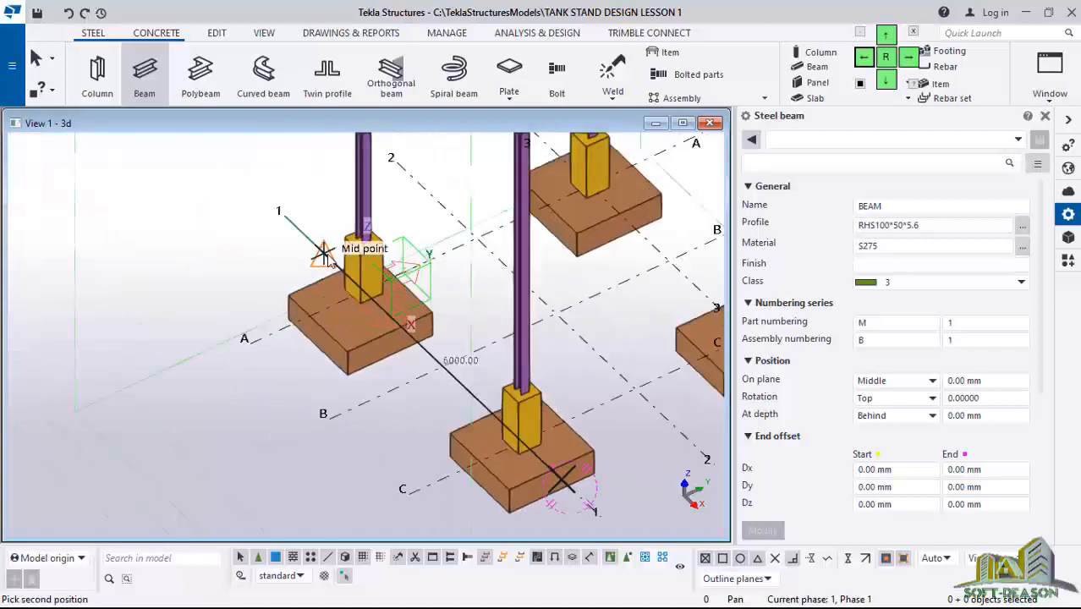
{"action": "left_click", "coordinate": [324, 254]}
{"action": "scroll", "coordinate": [465, 415], "scroll_direction": "up", "scroll_amount": 3}
{"action": "scroll", "coordinate": [287, 368], "scroll_direction": "down", "scroll_amount": 2}
{"action": "key", "text": "Escape"}
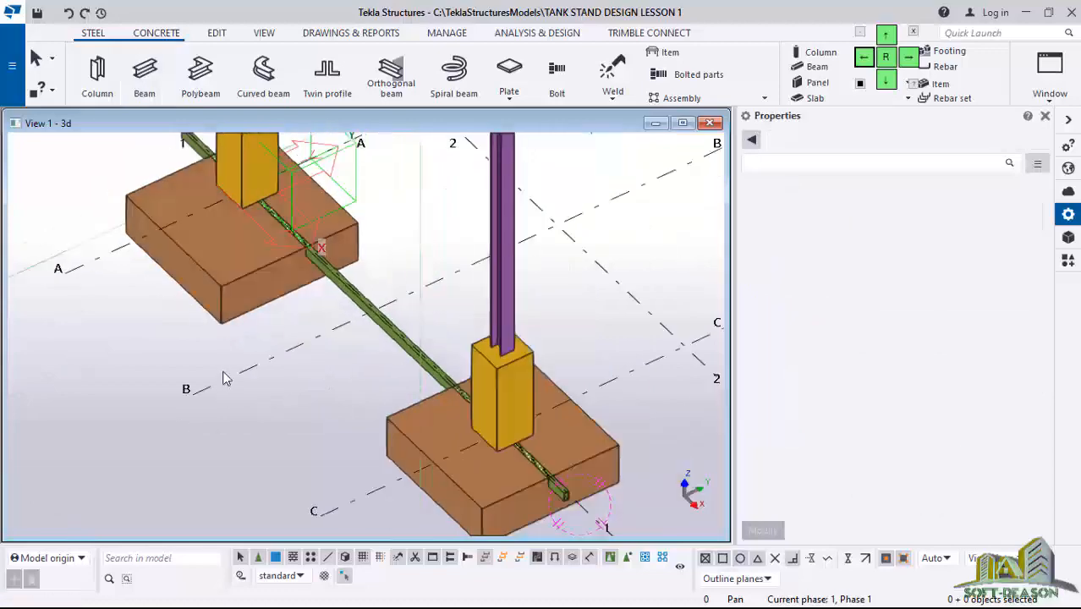
Select the beam on grid line 1 and modify its at-depth position to Front
{"action": "left_click", "coordinate": [140, 355]}
{"action": "scroll", "coordinate": [141, 357], "scroll_direction": "down", "scroll_amount": 3}
{"action": "scroll", "coordinate": [450, 472], "scroll_direction": "up", "scroll_amount": 5}
{"action": "left_click", "coordinate": [435, 420]}
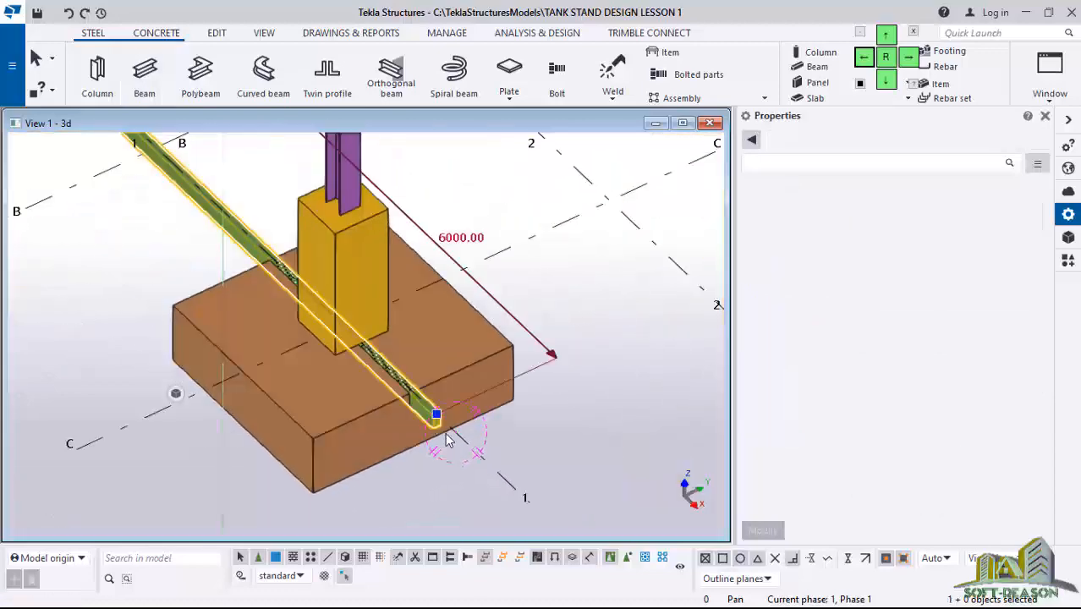
{"action": "scroll", "coordinate": [434, 420], "scroll_direction": "up", "scroll_amount": 1}
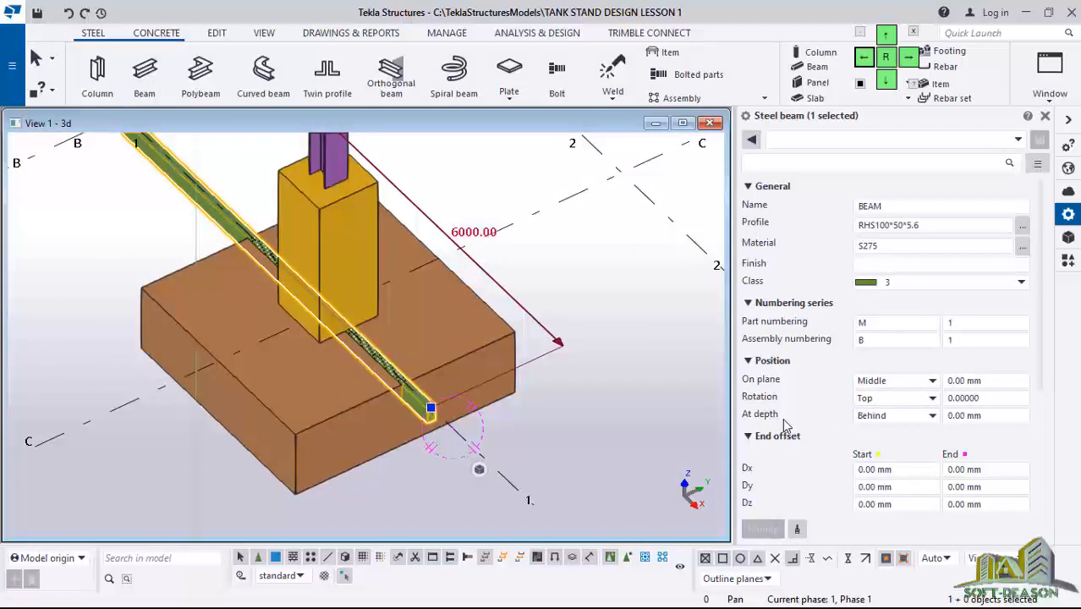
{"action": "left_click", "coordinate": [931, 418]}
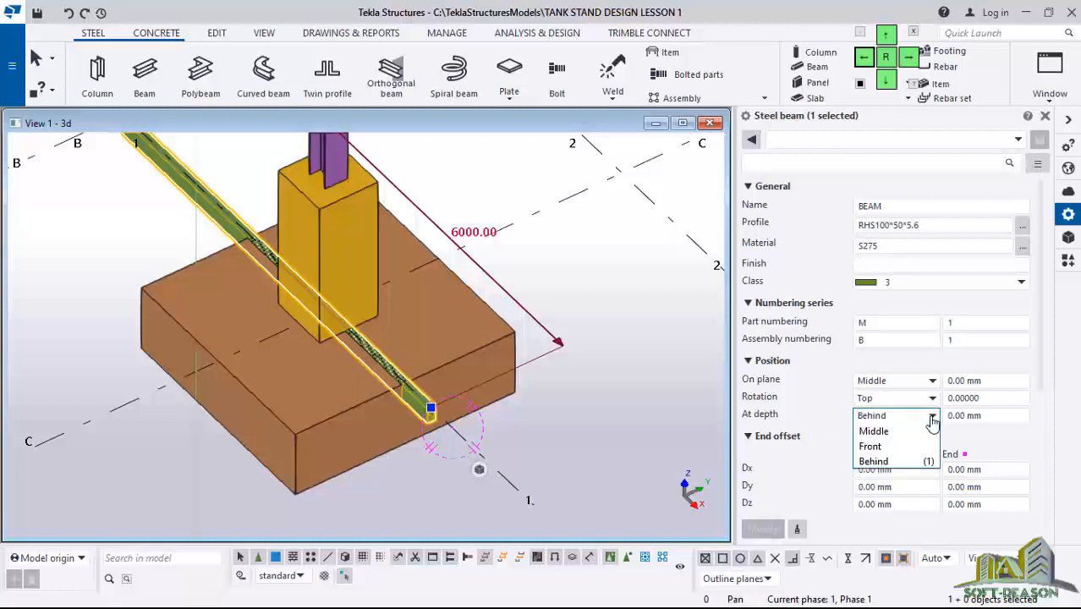
{"action": "left_click", "coordinate": [871, 445]}
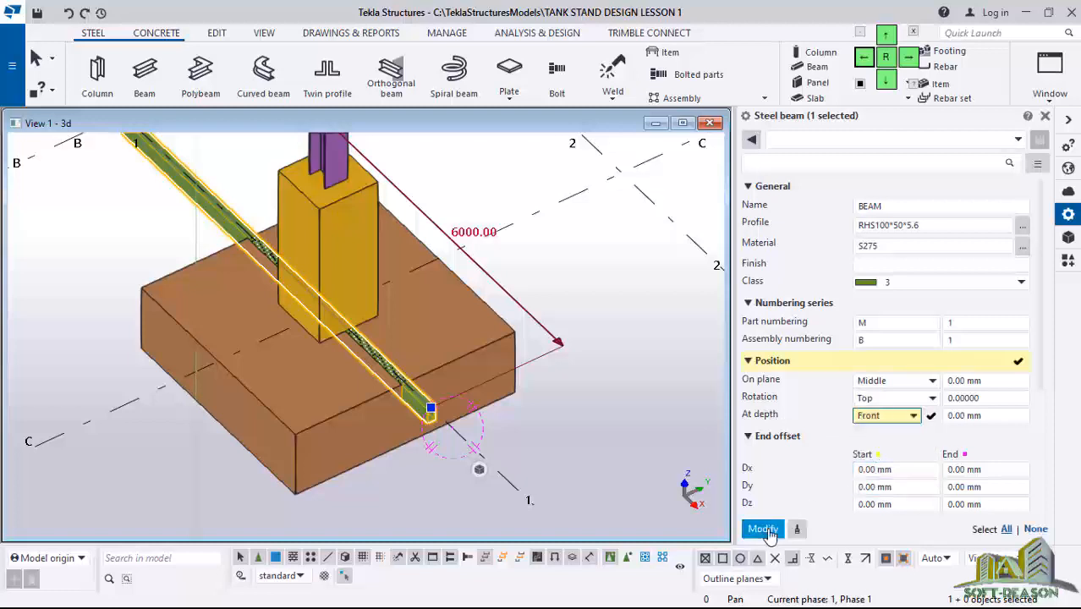
{"action": "left_click", "coordinate": [763, 530]}
{"action": "scroll", "coordinate": [407, 395], "scroll_direction": "up", "scroll_amount": 5}
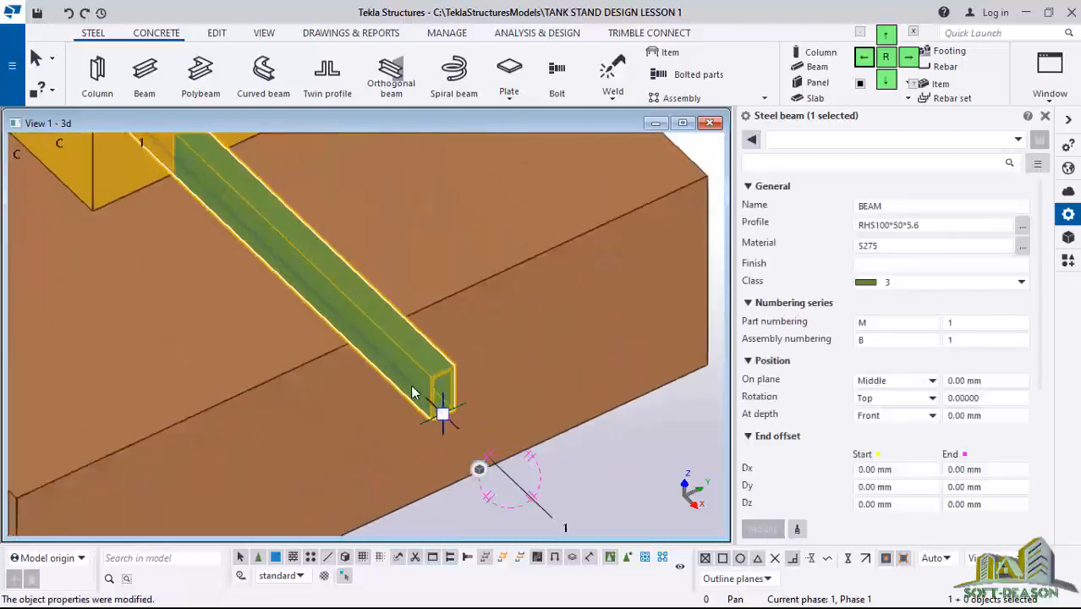
{"action": "scroll", "coordinate": [412, 391], "scroll_direction": "down", "scroll_amount": 6}
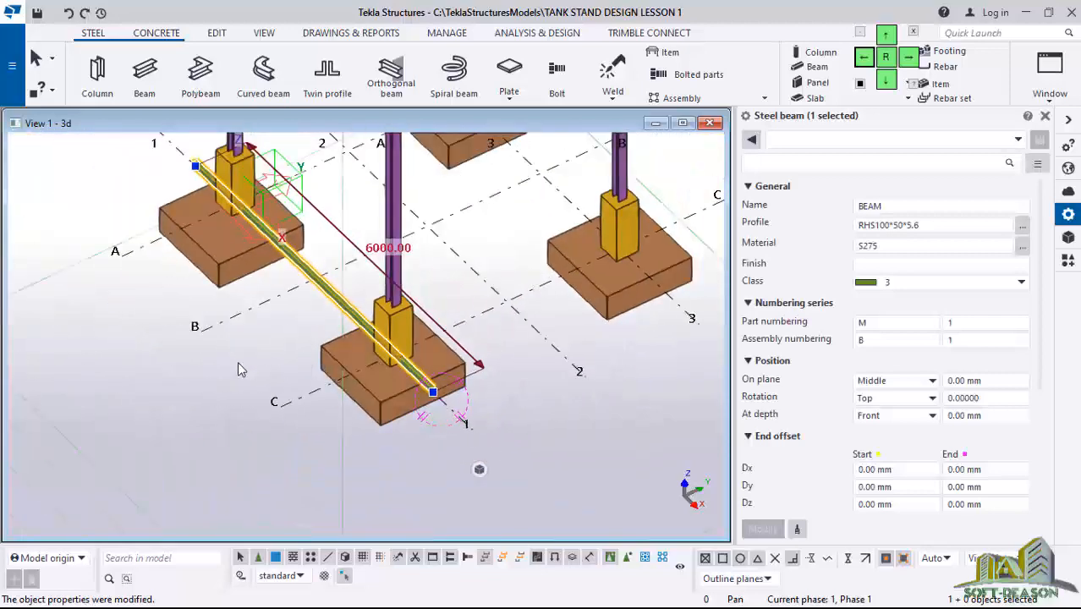
Make one linear copy of the grid line 1 beam with a dZ offset of 1000 mm
{"action": "right_click", "coordinate": [238, 364]}
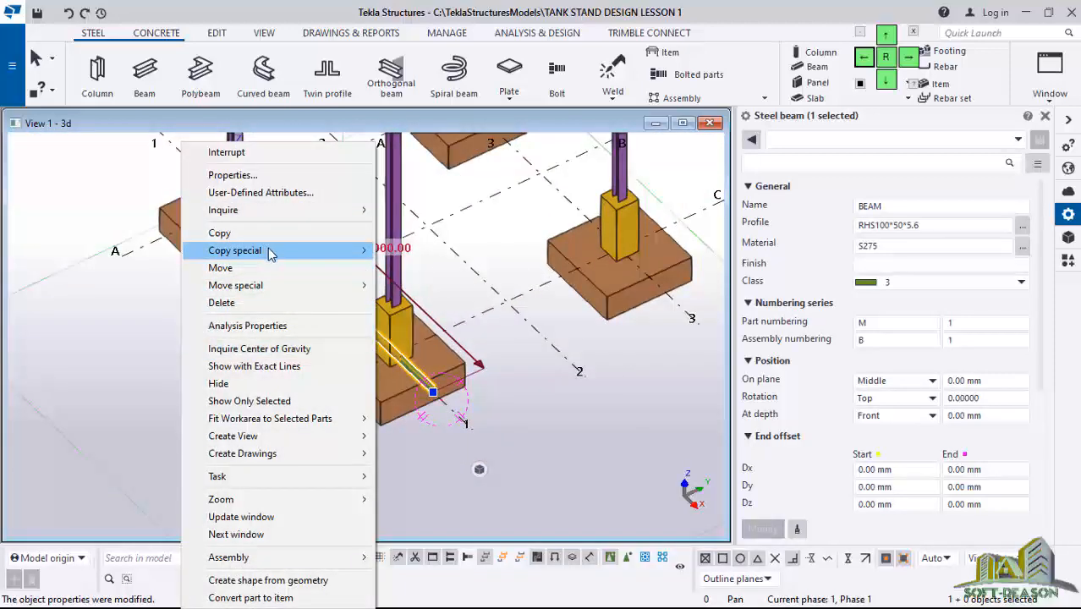
{"action": "mouse_move", "coordinate": [270, 255]}
{"action": "left_click", "coordinate": [411, 251]}
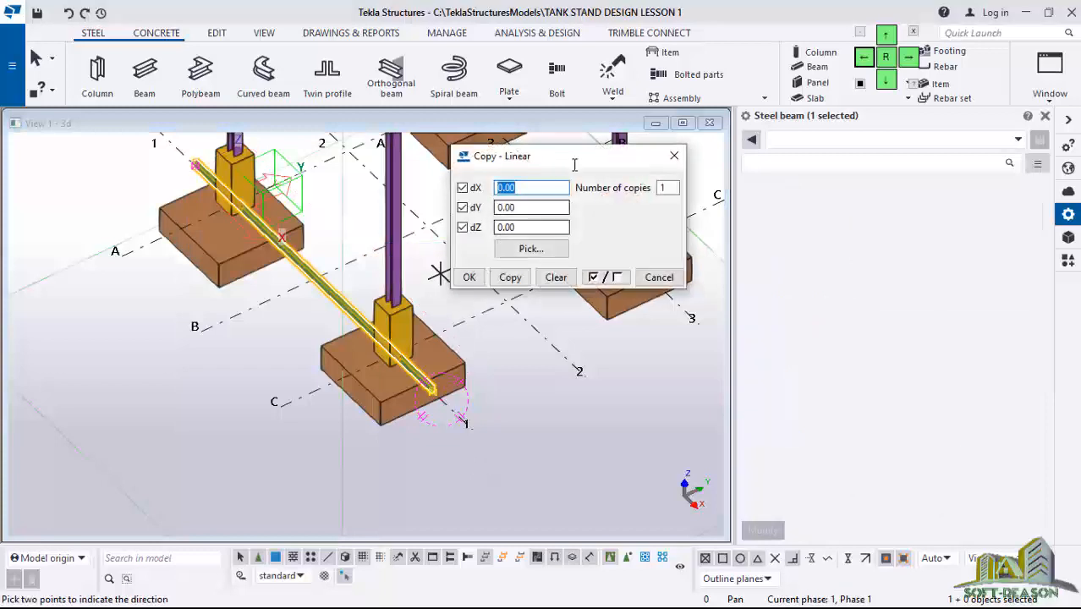
{"action": "left_click_drag", "start_coordinate": [574, 164], "coordinate": [654, 155]}
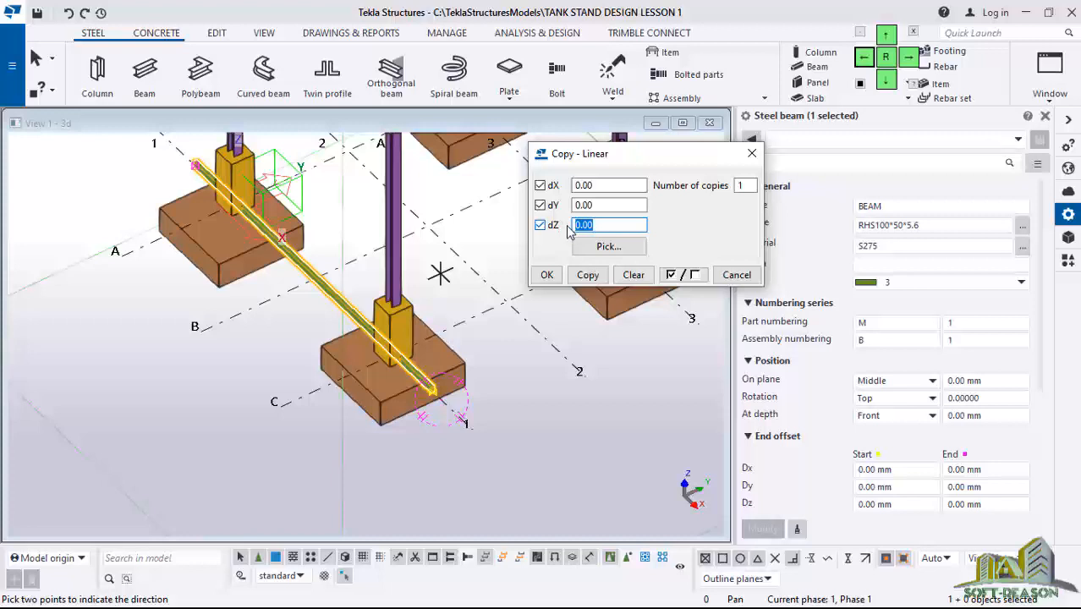
{"action": "left_click", "coordinate": [587, 276]}
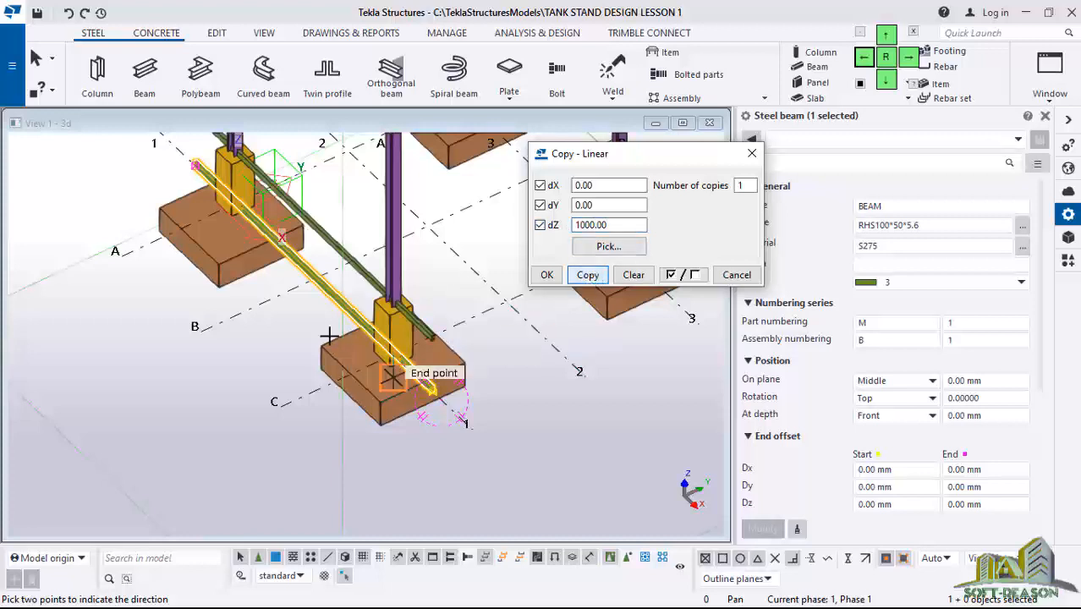
{"action": "scroll", "coordinate": [328, 336], "scroll_direction": "up", "scroll_amount": 6}
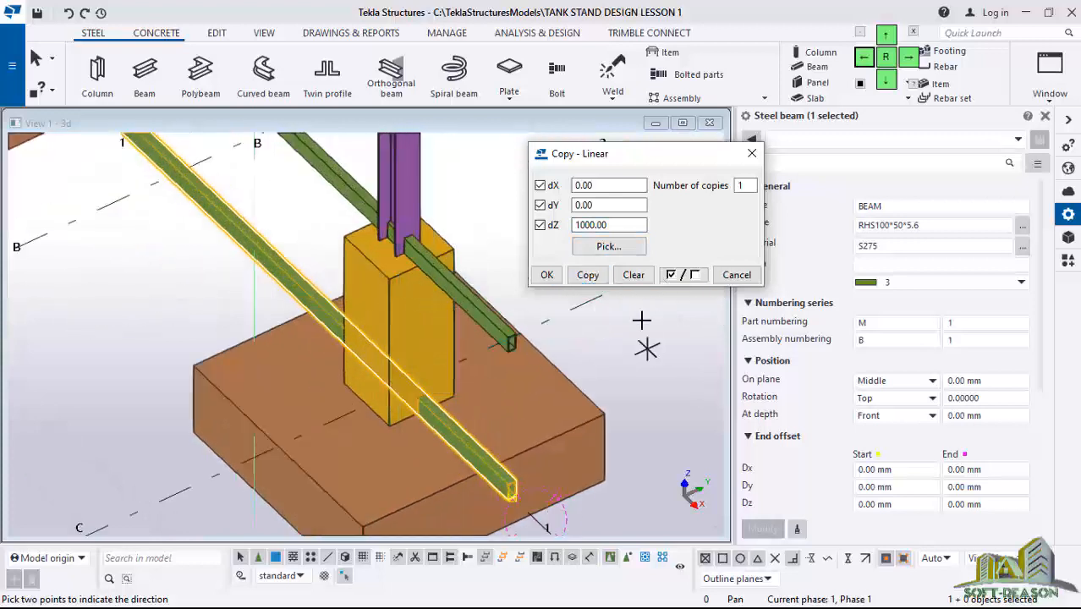
{"action": "scroll", "coordinate": [285, 403], "scroll_direction": "down", "scroll_amount": 1}
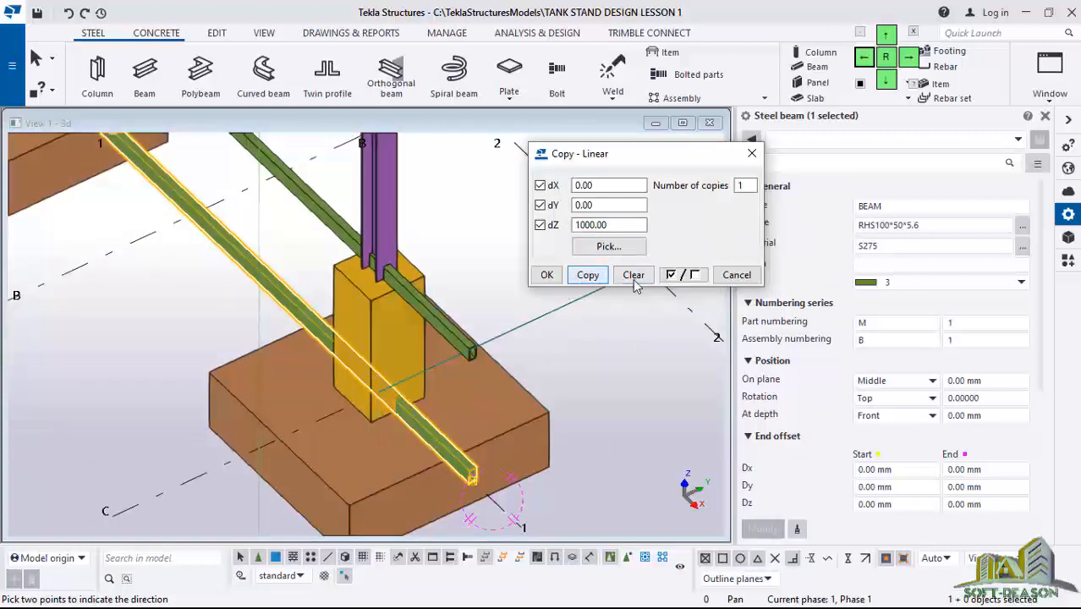
{"action": "left_click", "coordinate": [545, 276]}
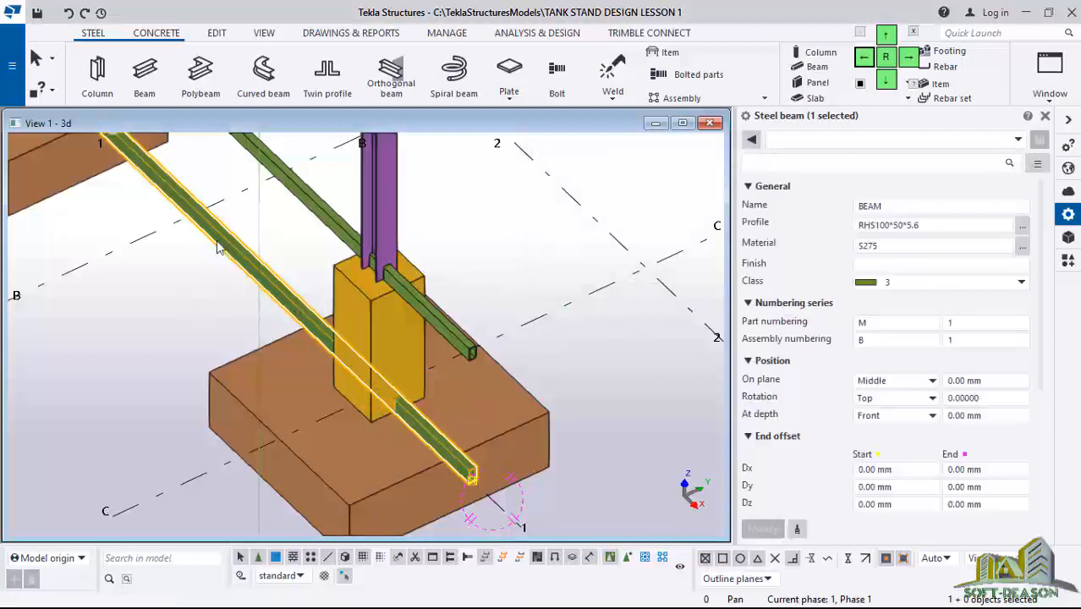
Delete the original lower beam on grid line 1, keeping the raised copy
{"action": "right_click", "coordinate": [224, 249]}
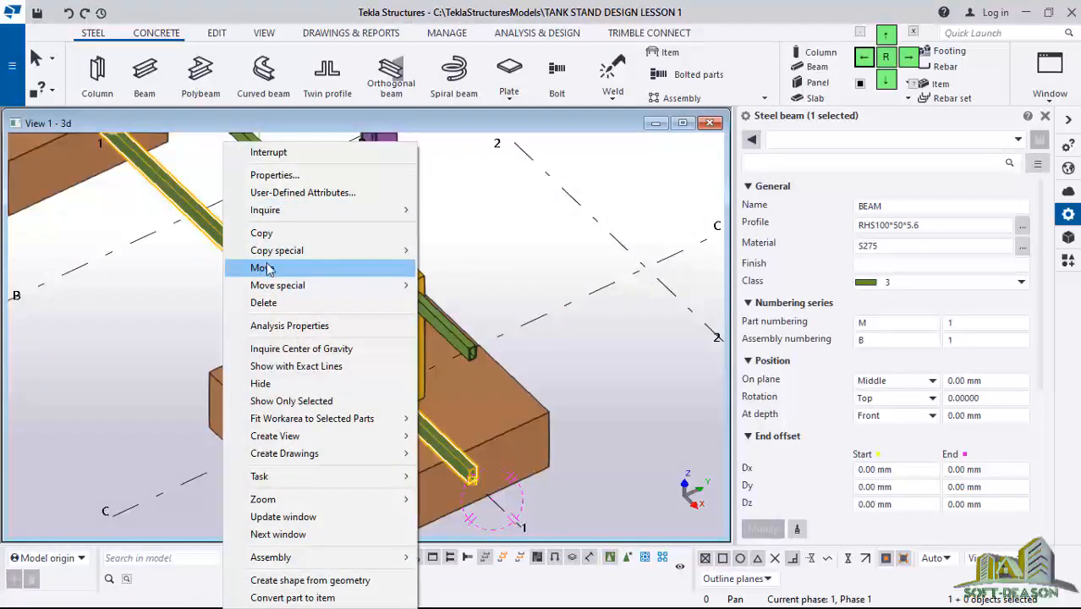
{"action": "left_click", "coordinate": [263, 303]}
{"action": "scroll", "coordinate": [304, 423], "scroll_direction": "down", "scroll_amount": 3}
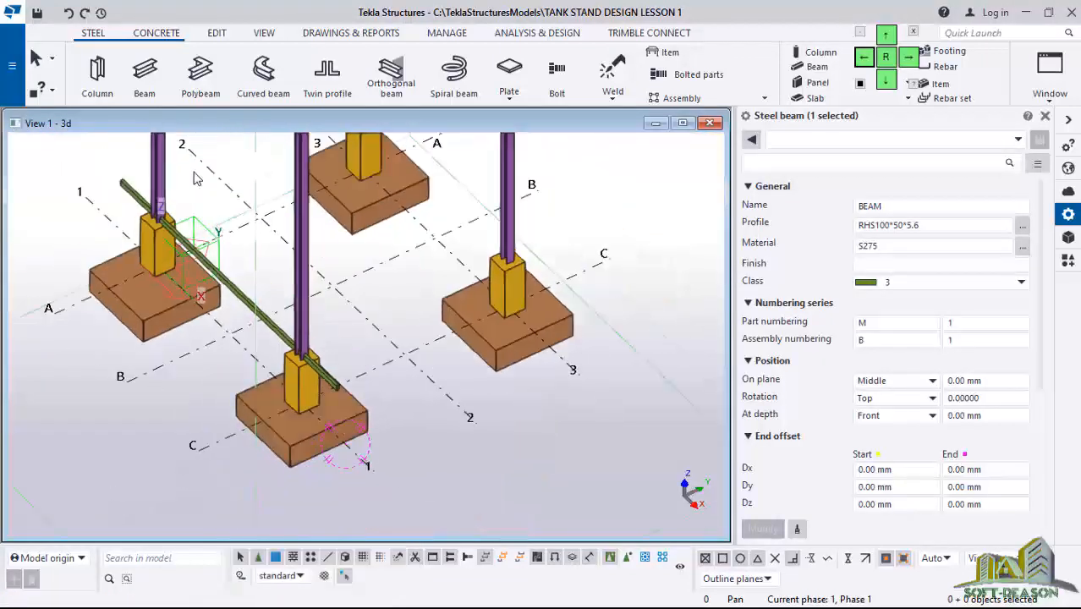
Place a 4000 mm RHS100*50*5.6 beam from grid line 1 to grid line 3, just beyond grid C
{"action": "left_click", "coordinate": [144, 74]}
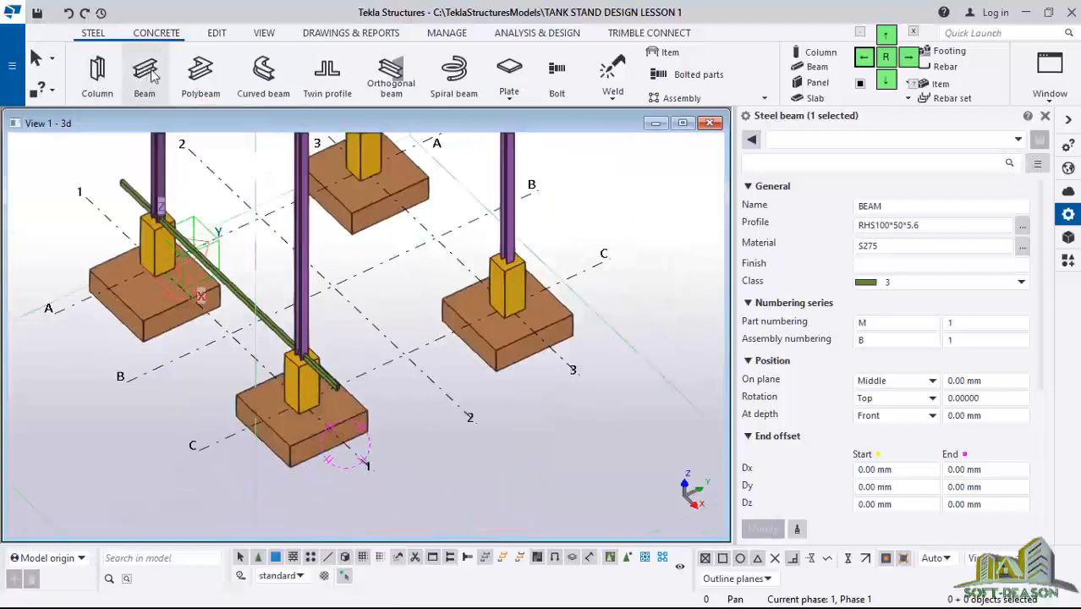
{"action": "scroll", "coordinate": [407, 461], "scroll_direction": "up", "scroll_amount": 2}
{"action": "scroll", "coordinate": [350, 448], "scroll_direction": "up", "scroll_amount": 2}
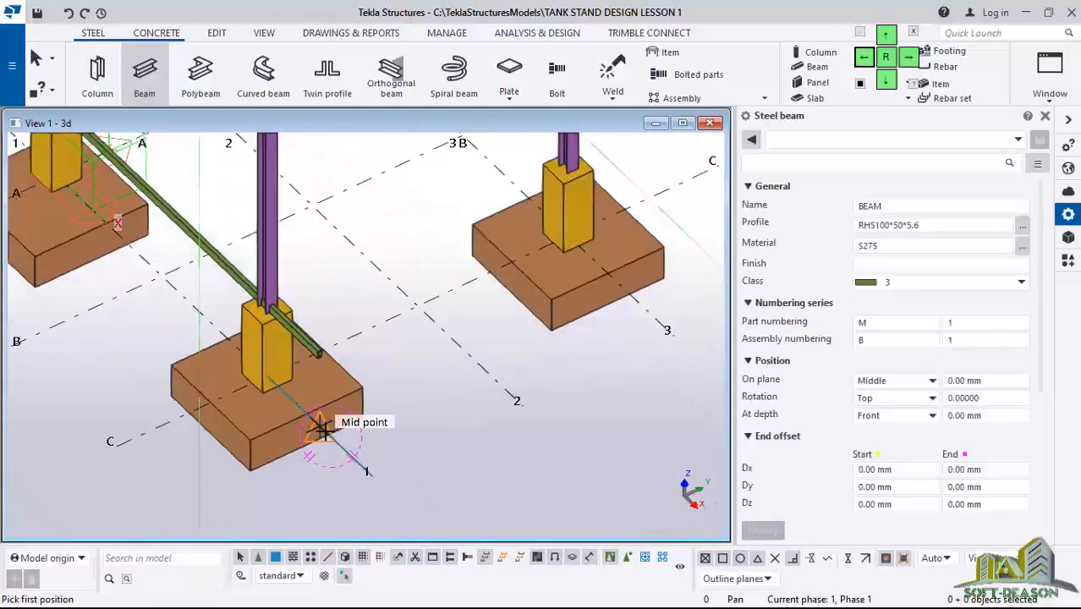
{"action": "left_click", "coordinate": [368, 432]}
{"action": "scroll", "coordinate": [290, 508], "scroll_direction": "down", "scroll_amount": 1}
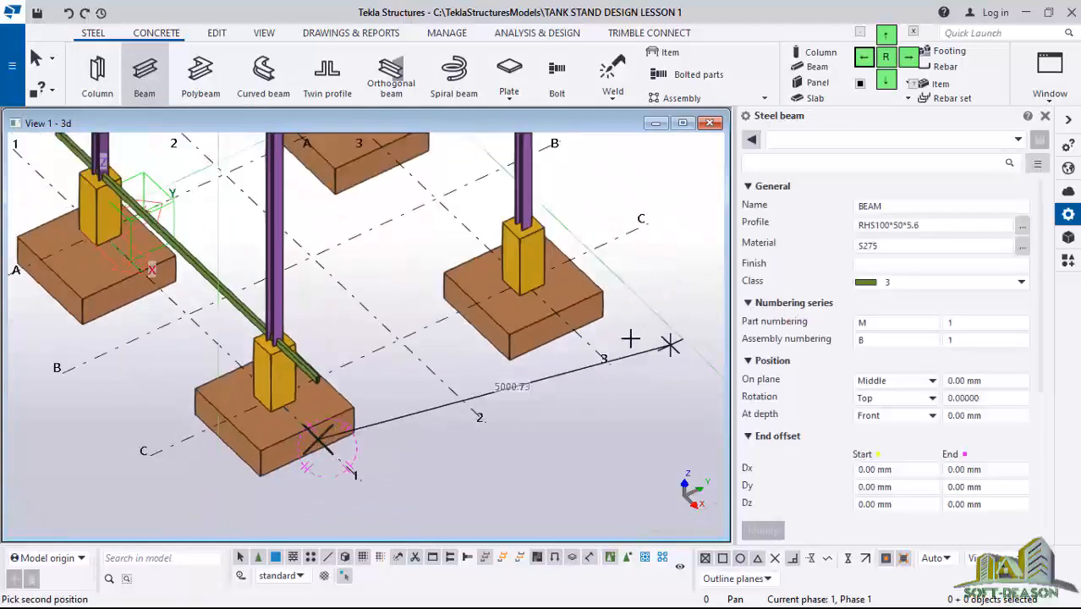
{"action": "left_click", "coordinate": [568, 324]}
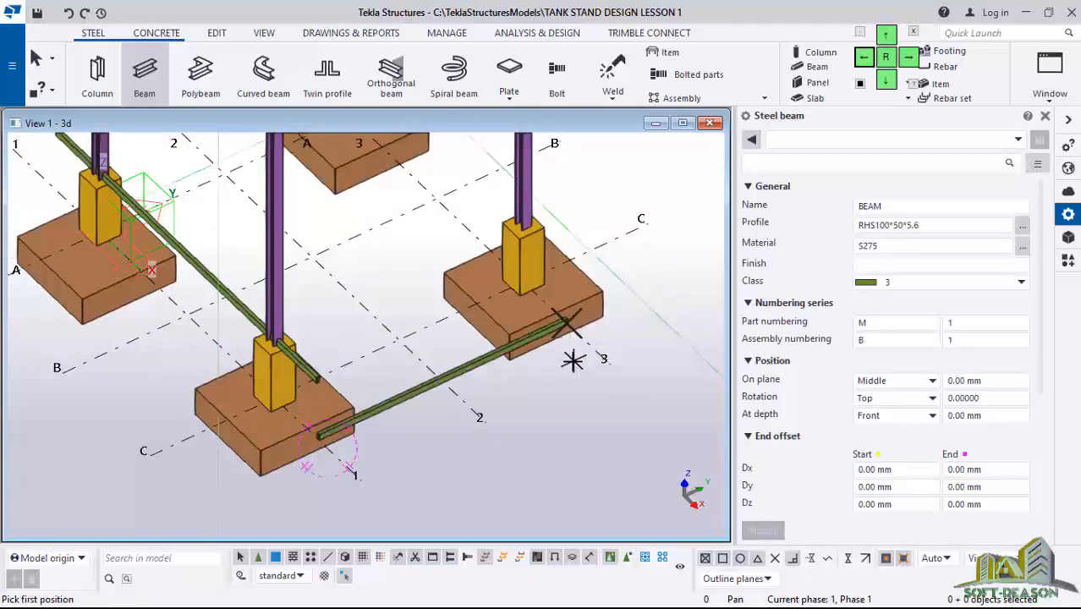
Select the misplaced beam between the outer edges of footings C-1 and C-3 and delete it
{"action": "scroll", "coordinate": [521, 380], "scroll_direction": "up", "scroll_amount": 1}
{"action": "scroll", "coordinate": [362, 440], "scroll_direction": "up", "scroll_amount": 2}
{"action": "scroll", "coordinate": [403, 441], "scroll_direction": "down", "scroll_amount": 4}
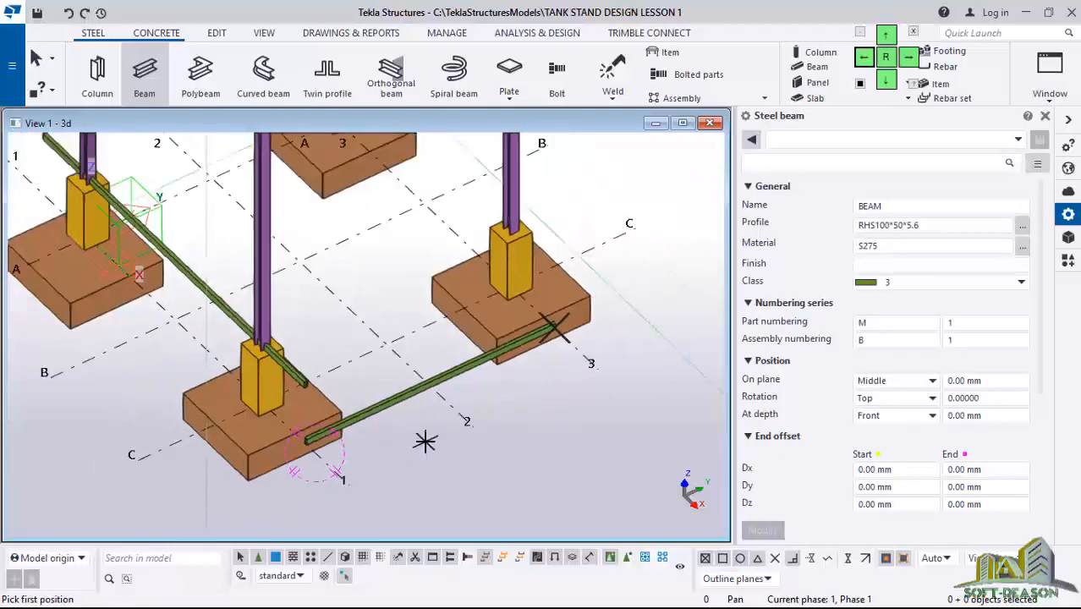
{"action": "scroll", "coordinate": [486, 379], "scroll_direction": "up", "scroll_amount": 4}
{"action": "scroll", "coordinate": [584, 334], "scroll_direction": "up", "scroll_amount": 3}
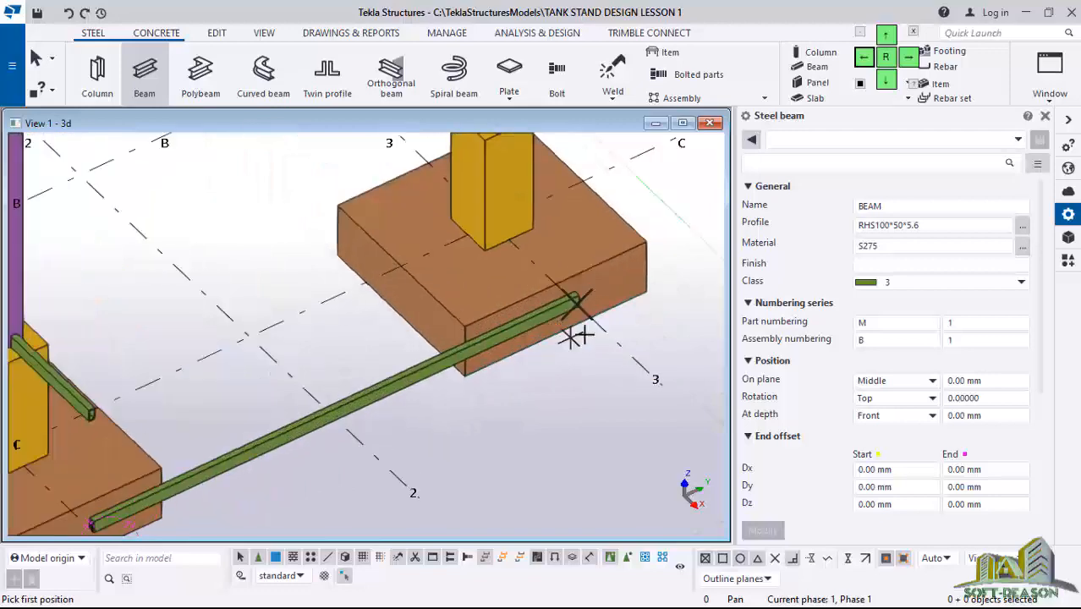
{"action": "scroll", "coordinate": [577, 317], "scroll_direction": "down", "scroll_amount": 2}
{"action": "scroll", "coordinate": [579, 306], "scroll_direction": "down", "scroll_amount": 1}
{"action": "scroll", "coordinate": [309, 461], "scroll_direction": "up", "scroll_amount": 2}
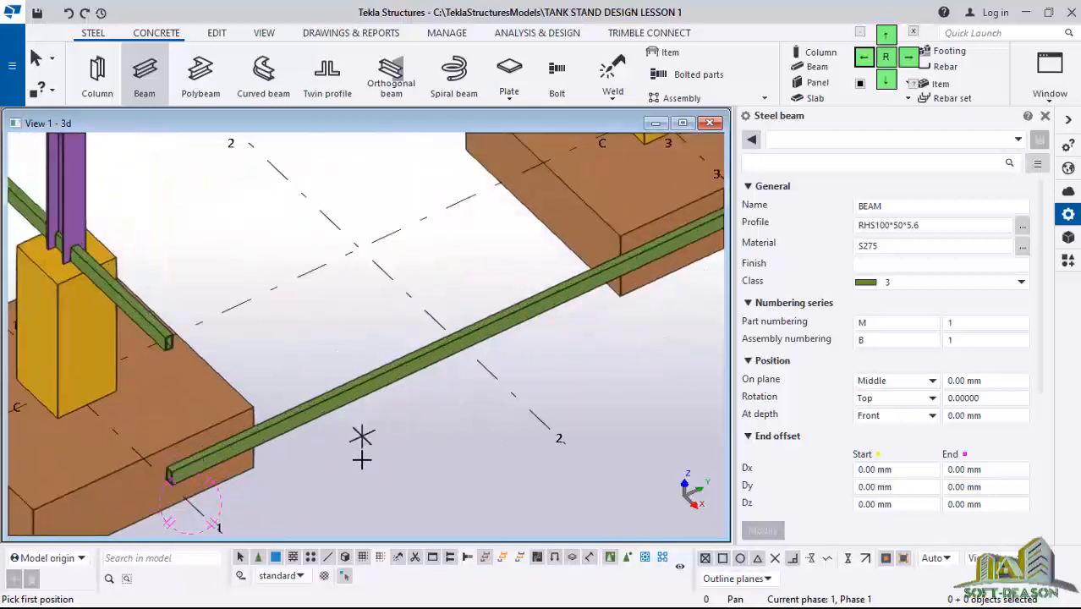
{"action": "middle_click_drag", "start_coordinate": [368, 451], "coordinate": [469, 391], "text": "ctrl"}
{"action": "scroll", "coordinate": [470, 391], "scroll_direction": "down", "scroll_amount": 4}
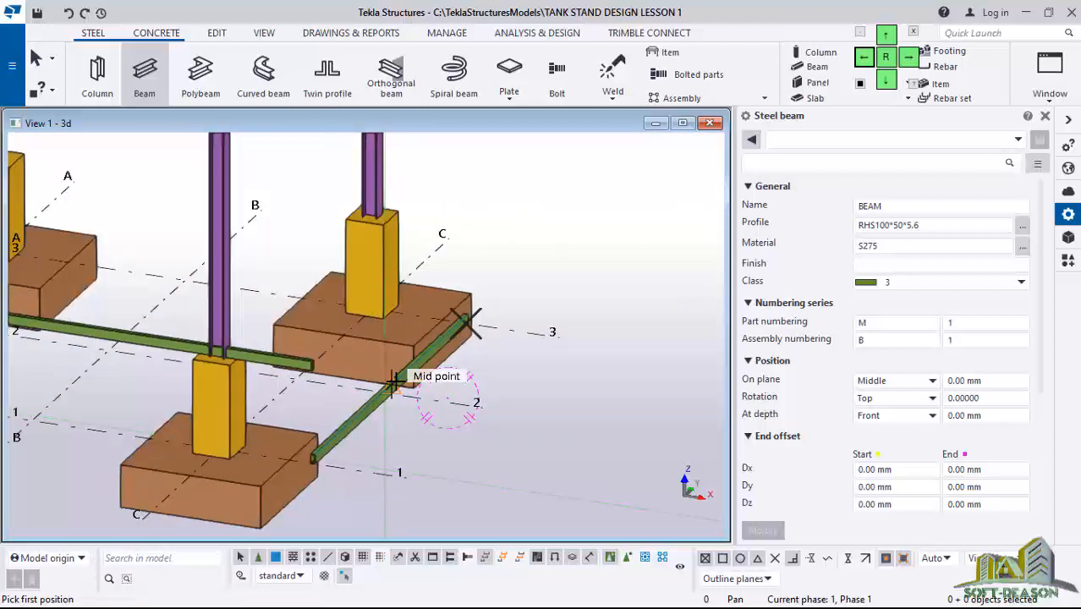
{"action": "key", "text": "Escape"}
{"action": "left_click", "coordinate": [397, 385]}
{"action": "right_click", "coordinate": [577, 247]}
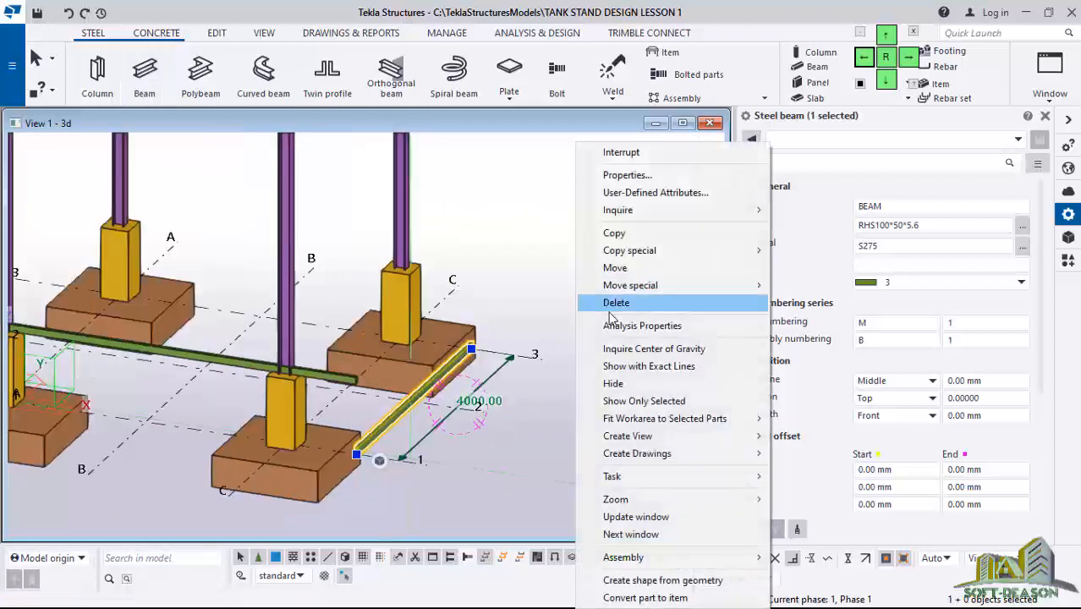
{"action": "left_click", "coordinate": [617, 302]}
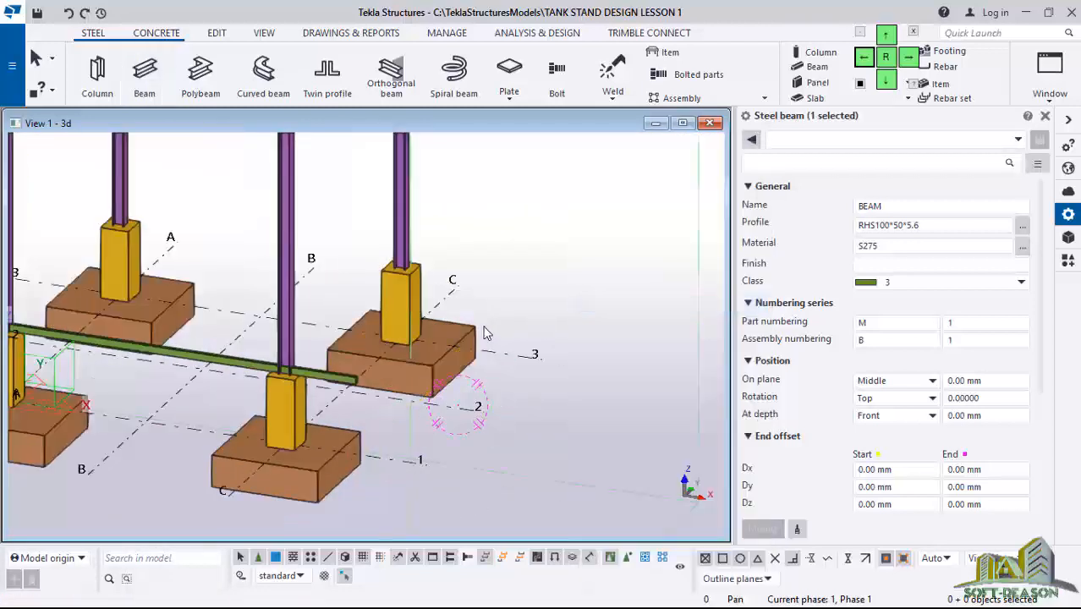
Place a 6000 mm RHS100*50*5.6 beam along grid line C, from just beyond grid 1 to just beyond grid 3
{"action": "left_click", "coordinate": [144, 74]}
{"action": "scroll", "coordinate": [292, 473], "scroll_direction": "up", "scroll_amount": 3}
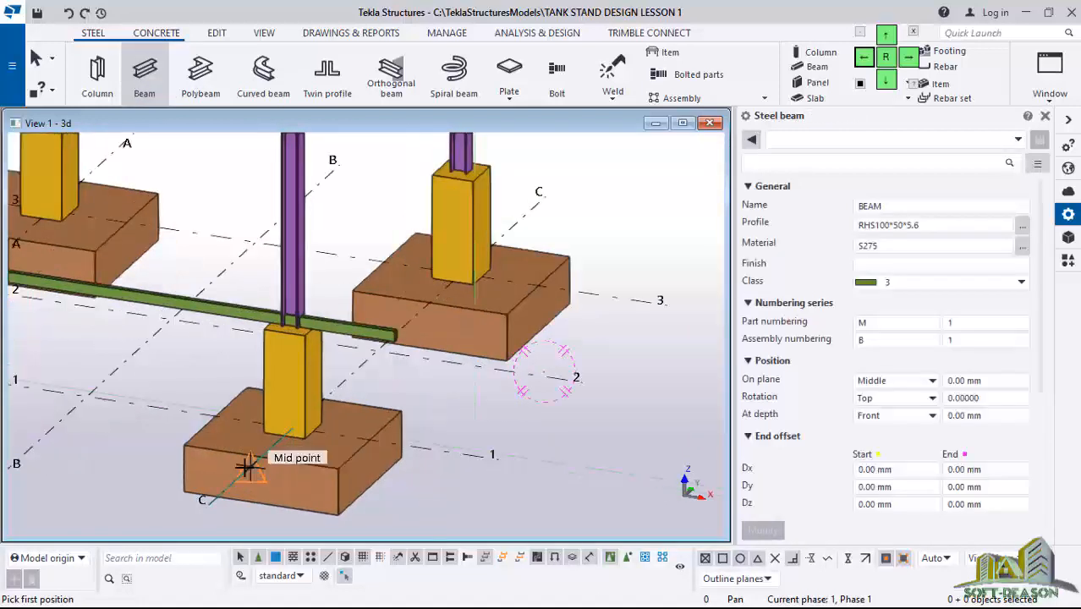
{"action": "left_click", "coordinate": [251, 467]}
{"action": "left_click", "coordinate": [502, 237]}
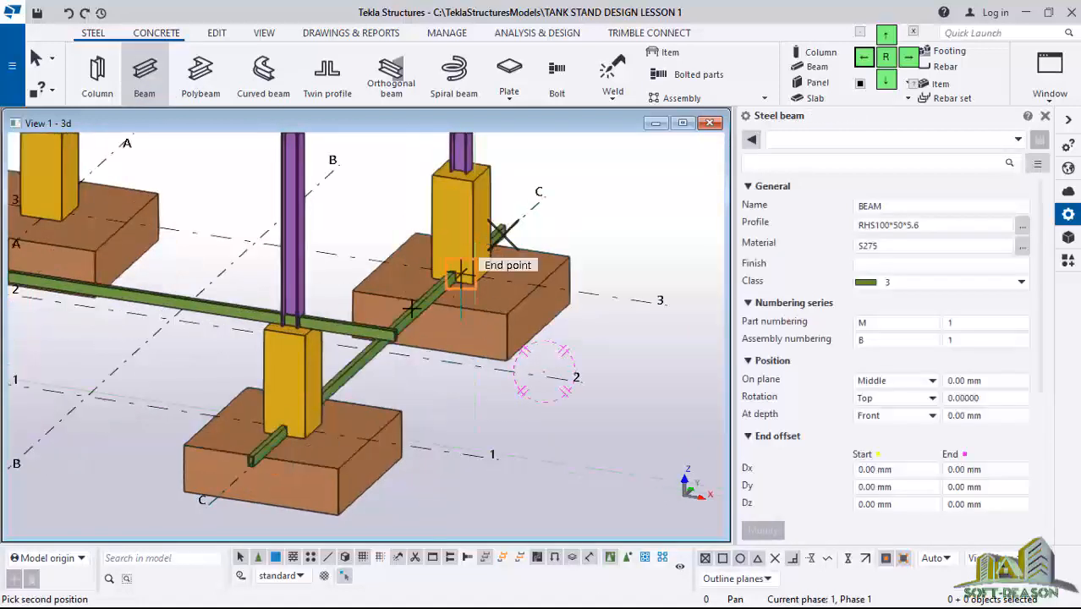
{"action": "scroll", "coordinate": [338, 403], "scroll_direction": "down", "scroll_amount": 4}
{"action": "key", "text": "Escape"}
Make one linear copy of the grid line C beam with a dZ offset of 1000 mm and delete the original
{"action": "scroll", "coordinate": [425, 423], "scroll_direction": "up", "scroll_amount": 2}
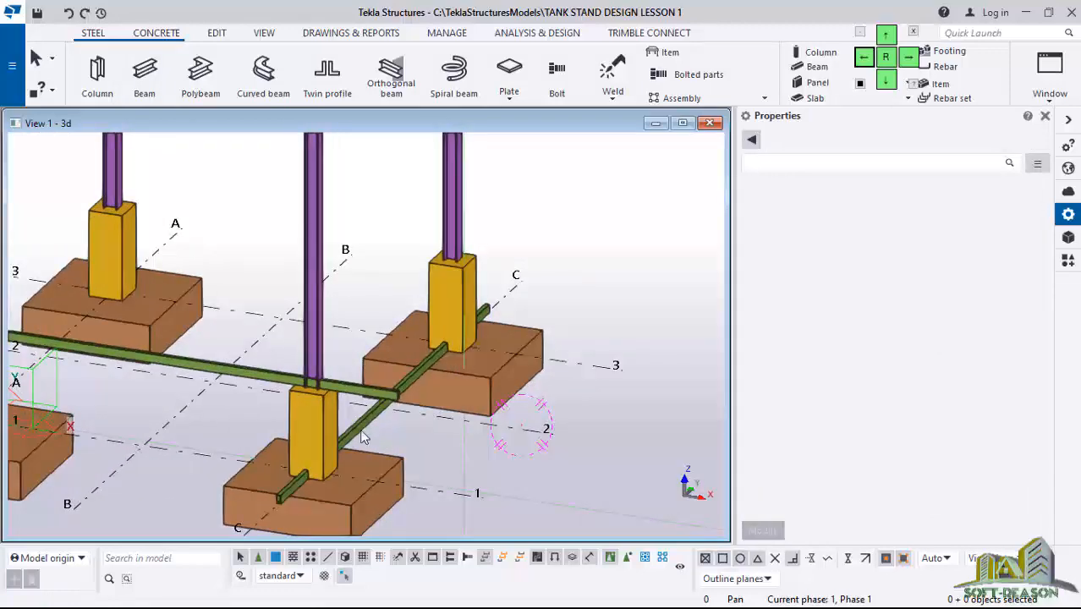
{"action": "right_click", "coordinate": [362, 431]}
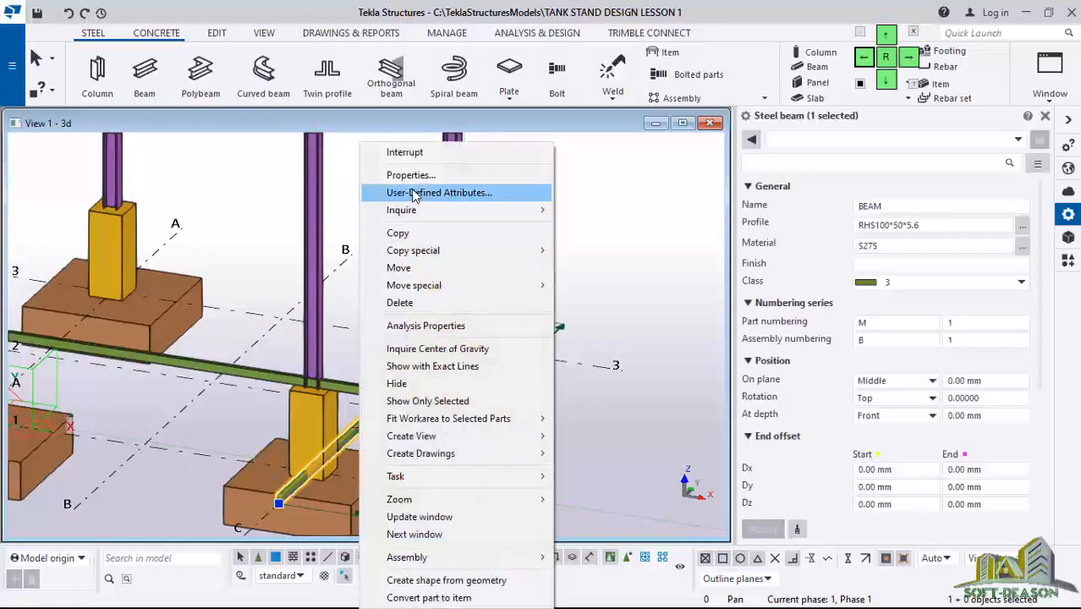
{"action": "mouse_move", "coordinate": [542, 250]}
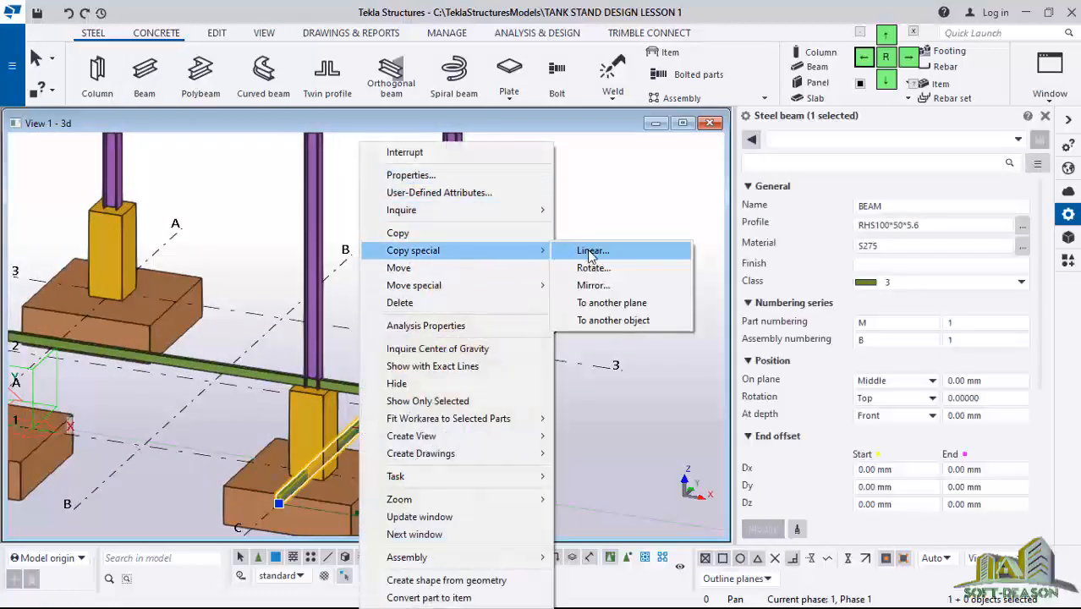
{"action": "left_click", "coordinate": [592, 251]}
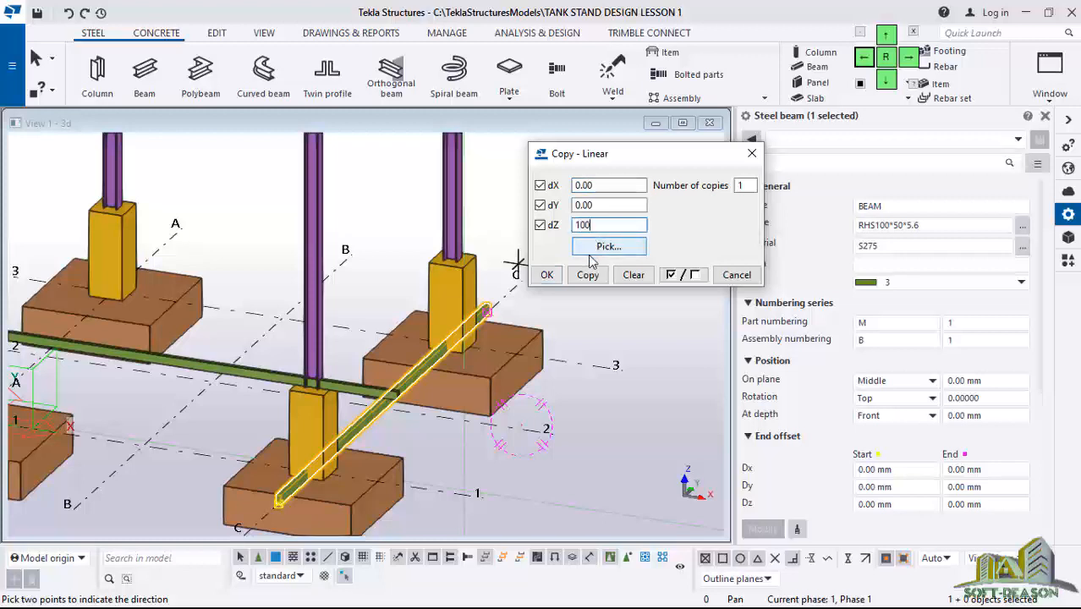
{"action": "left_click", "coordinate": [585, 282]}
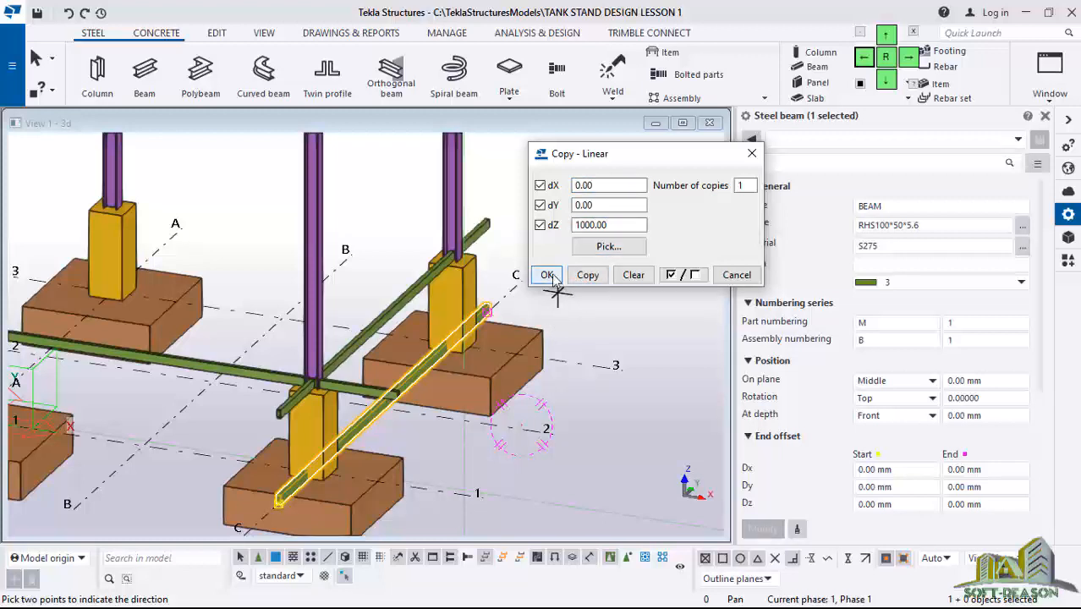
{"action": "left_click", "coordinate": [547, 276]}
{"action": "right_click", "coordinate": [361, 433]}
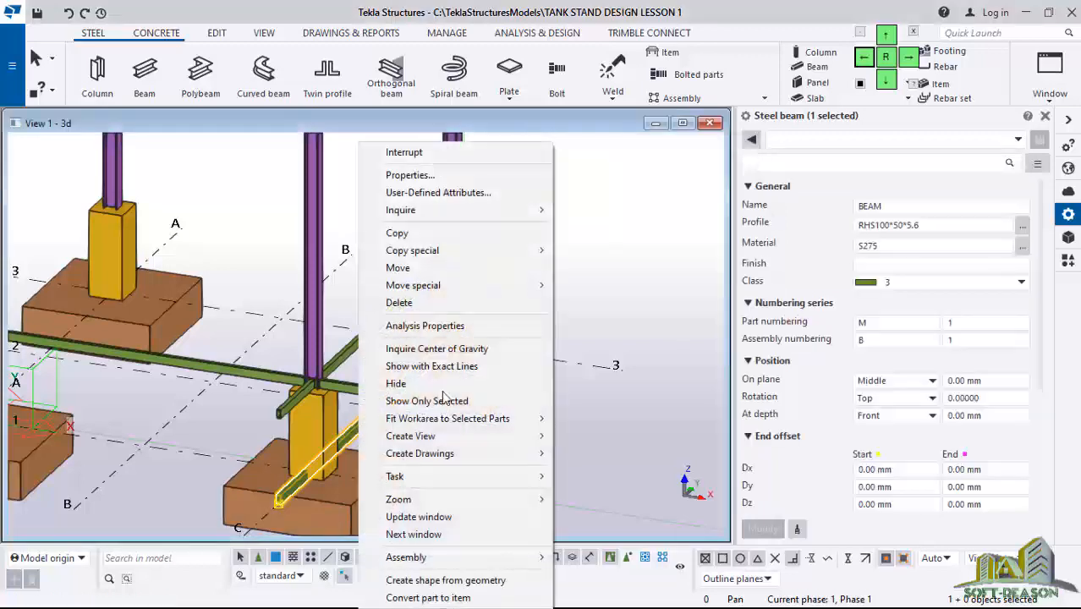
{"action": "left_click", "coordinate": [405, 302]}
Copy the raised beam on grid line C to grid line A, using the ends of the two grid lines as reference points
{"action": "middle_click_drag", "start_coordinate": [357, 349], "coordinate": [396, 354]}
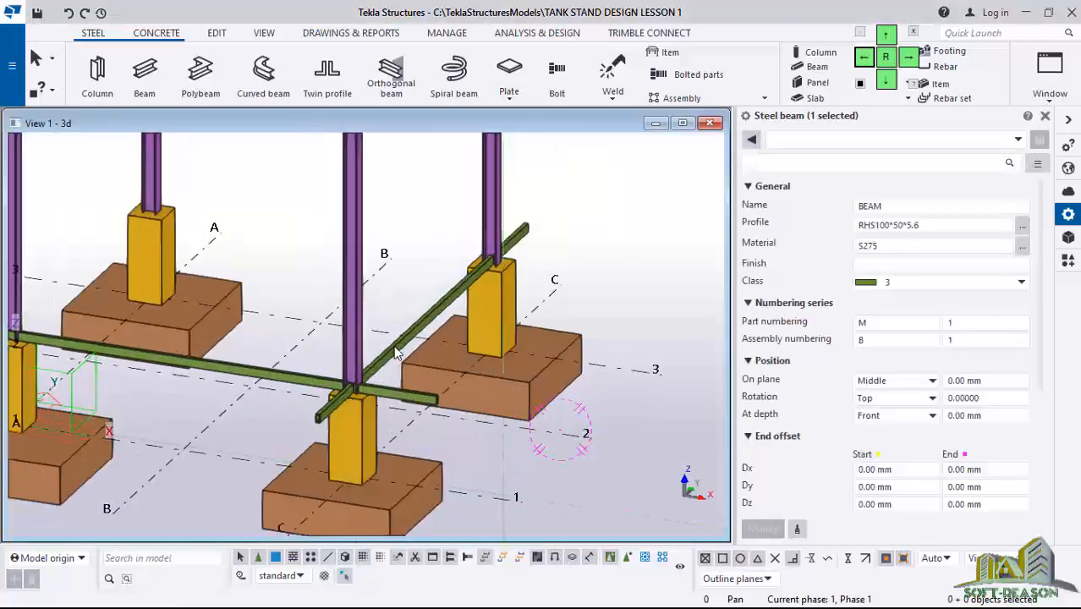
{"action": "left_click", "coordinate": [398, 354]}
{"action": "scroll", "coordinate": [514, 313], "scroll_direction": "down", "scroll_amount": 3}
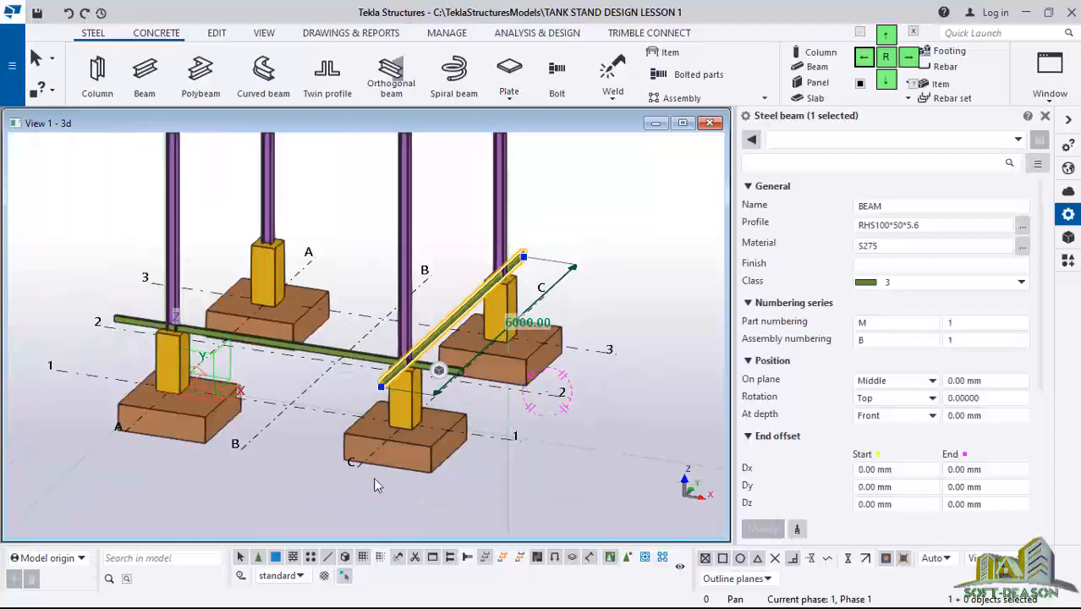
{"action": "right_click", "coordinate": [262, 473]}
{"action": "left_click", "coordinate": [298, 97]}
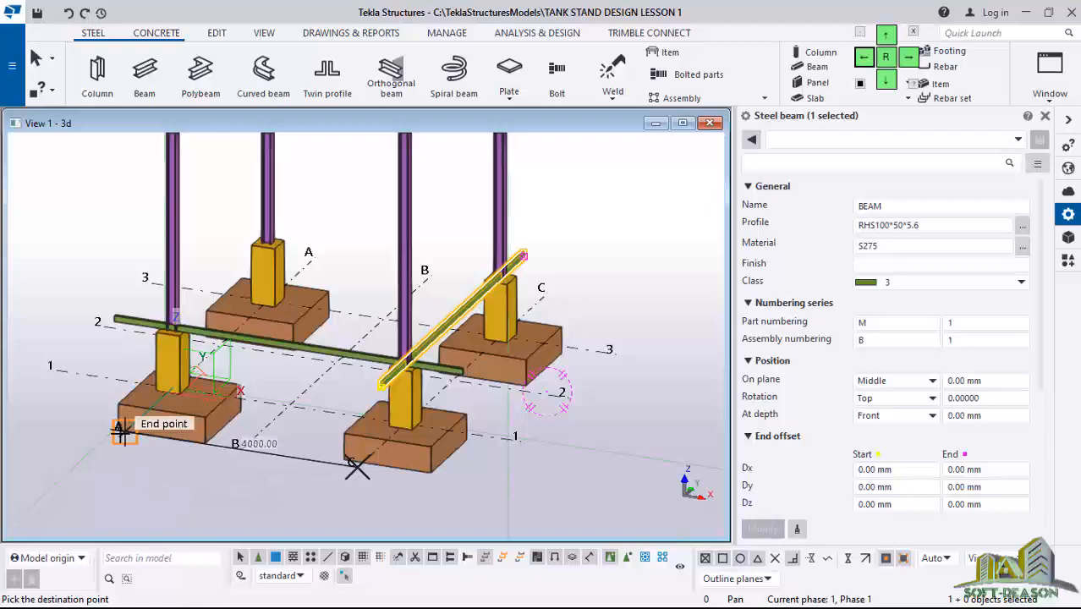
Examine how the copied beam meets the steel column and the crossing beam at grid A-1
{"action": "scroll", "coordinate": [121, 434], "scroll_direction": "up", "scroll_amount": 8}
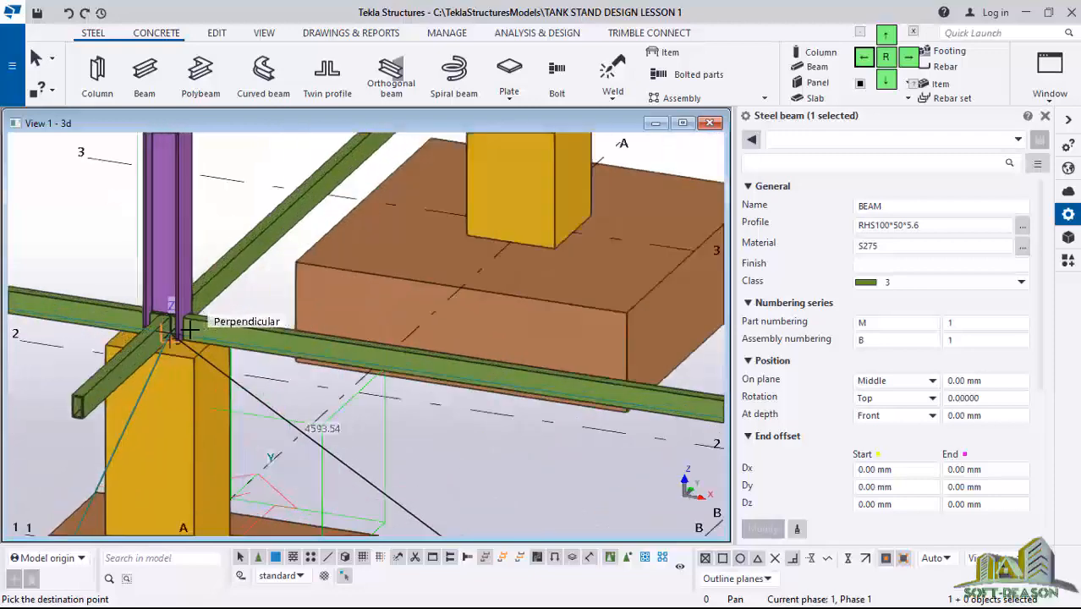
{"action": "scroll", "coordinate": [127, 322], "scroll_direction": "up", "scroll_amount": 3}
{"action": "scroll", "coordinate": [178, 321], "scroll_direction": "down", "scroll_amount": 4}
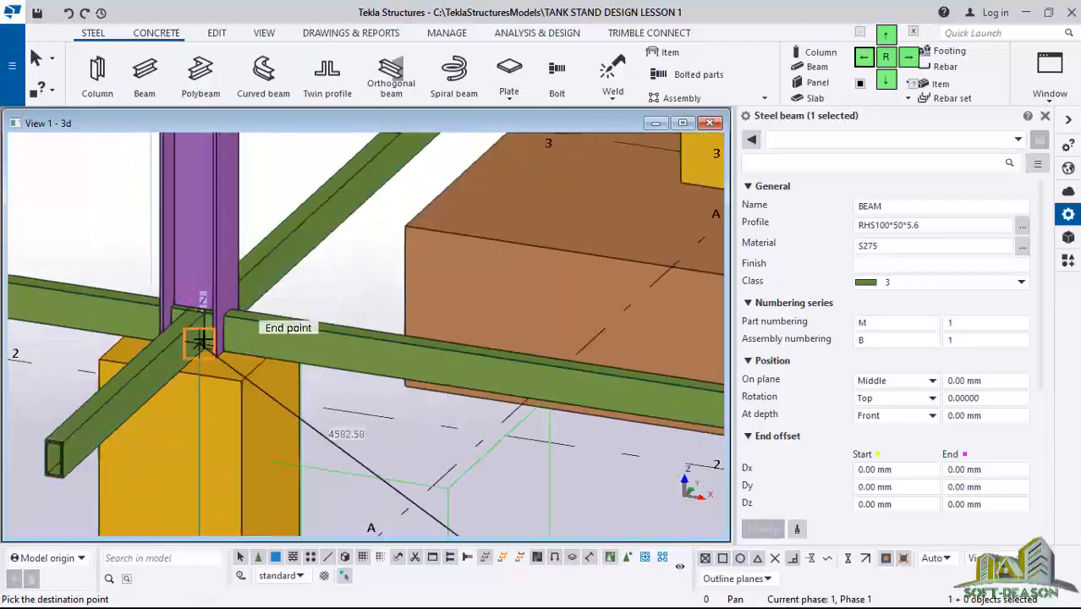
{"action": "scroll", "coordinate": [209, 333], "scroll_direction": "up", "scroll_amount": 3}
{"action": "scroll", "coordinate": [227, 326], "scroll_direction": "down", "scroll_amount": 5}
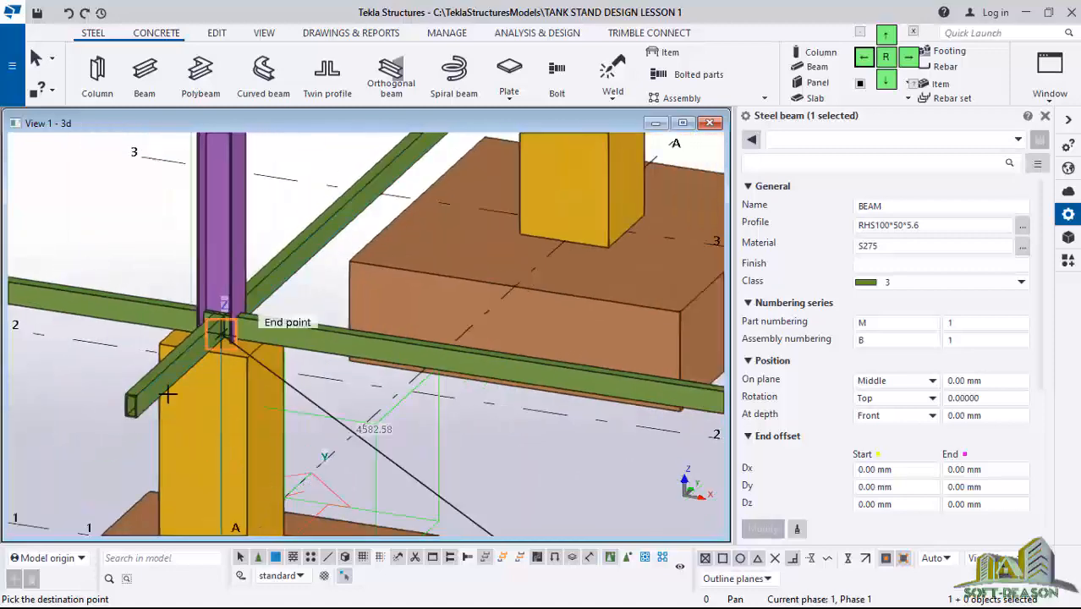
{"action": "scroll", "coordinate": [195, 341], "scroll_direction": "down", "scroll_amount": 2}
{"action": "left_click", "coordinate": [194, 341]}
{"action": "scroll", "coordinate": [194, 341], "scroll_direction": "down", "scroll_amount": 3}
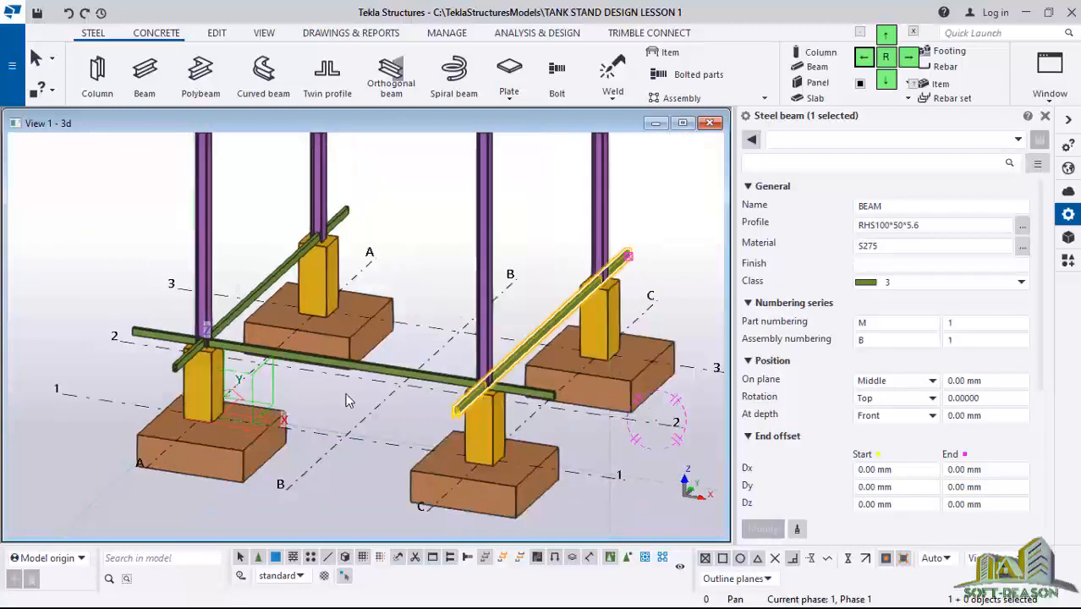
Copy the raised beam on grid line 1 to grid line 3, using the ends of the two grid lines as reference points
{"action": "scroll", "coordinate": [412, 375], "scroll_direction": "down", "scroll_amount": 3}
{"action": "left_click", "coordinate": [413, 374]}
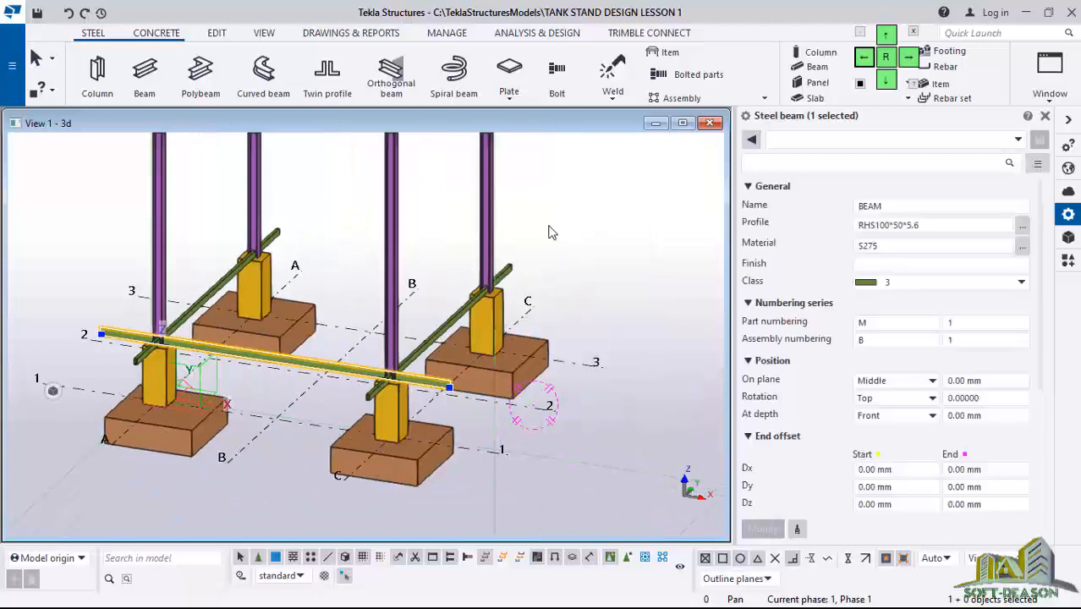
{"action": "right_click", "coordinate": [550, 230]}
{"action": "left_click", "coordinate": [604, 234]}
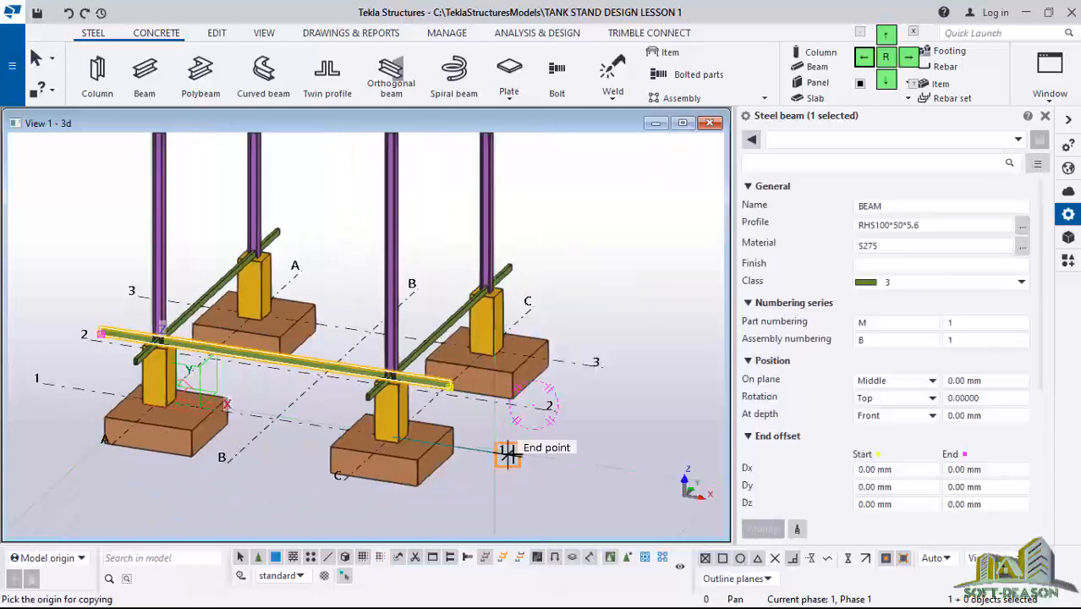
{"action": "left_click", "coordinate": [610, 368]}
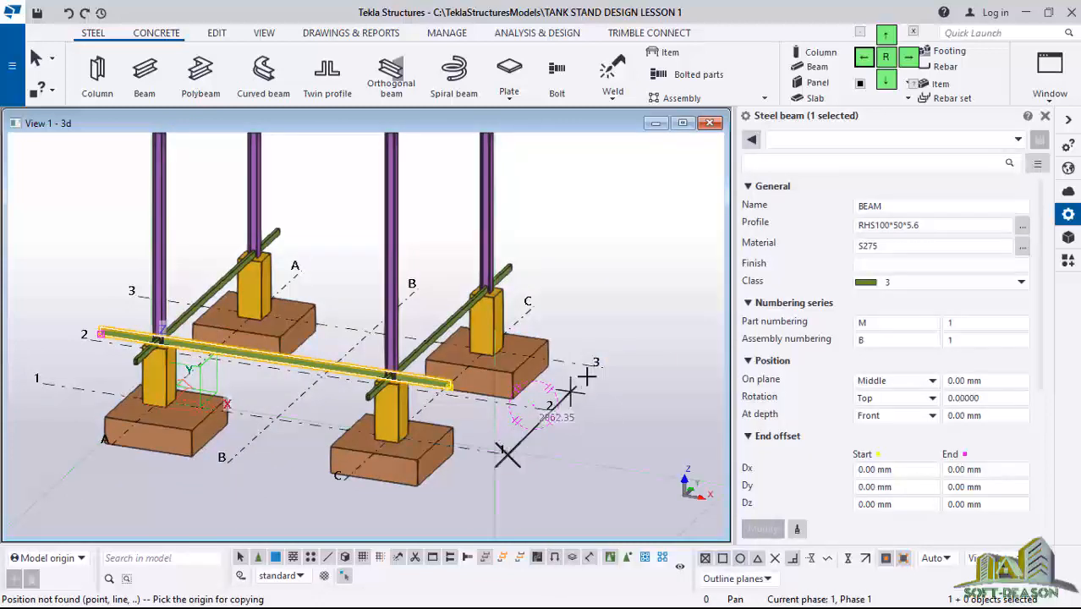
{"action": "left_click", "coordinate": [584, 372]}
Examine the joint between the crossing beams and the steel column at grid C-3
{"action": "scroll", "coordinate": [507, 287], "scroll_direction": "up", "scroll_amount": 4}
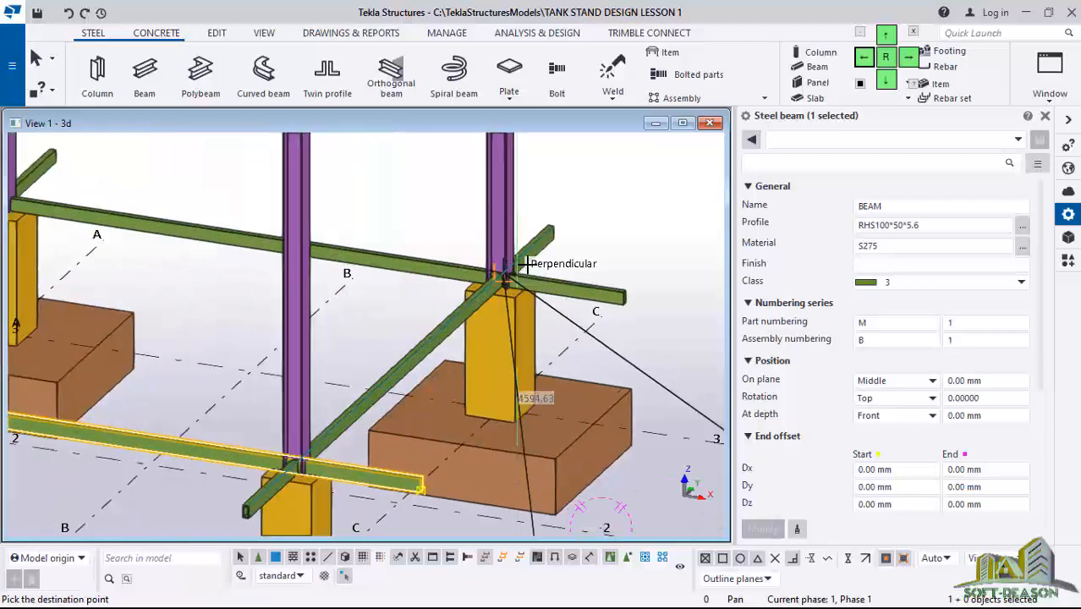
{"action": "scroll", "coordinate": [508, 288], "scroll_direction": "up", "scroll_amount": 5}
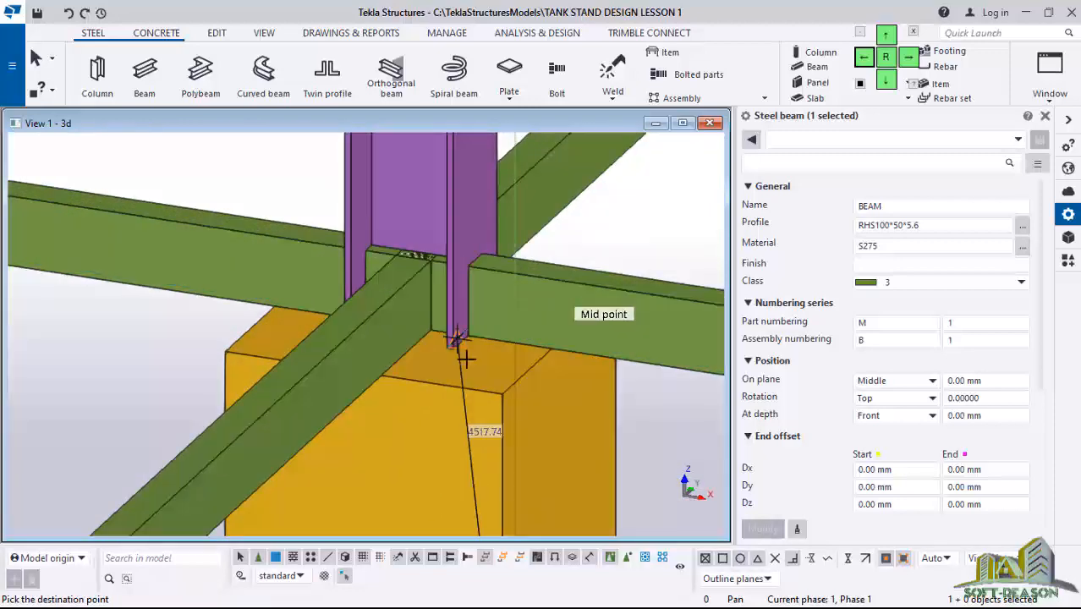
{"action": "middle_click_drag", "start_coordinate": [502, 319], "coordinate": [277, 445], "text": "ctrl"}
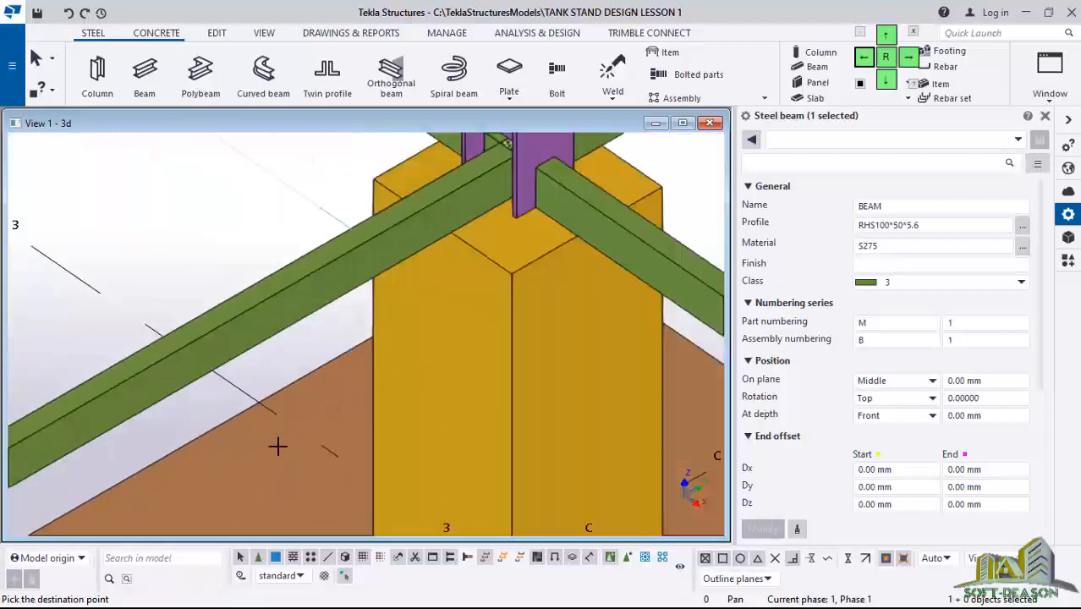
{"action": "scroll", "coordinate": [277, 446], "scroll_direction": "down", "scroll_amount": 2}
{"action": "scroll", "coordinate": [514, 272], "scroll_direction": "up", "scroll_amount": 4}
{"action": "scroll", "coordinate": [512, 328], "scroll_direction": "down", "scroll_amount": 5}
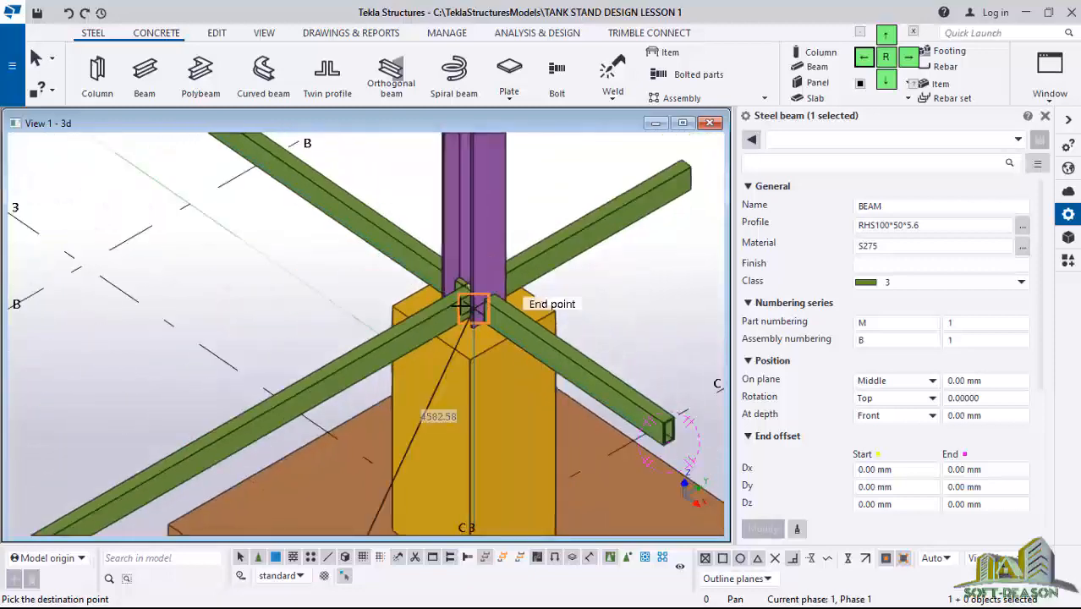
{"action": "scroll", "coordinate": [472, 309], "scroll_direction": "down", "scroll_amount": 5}
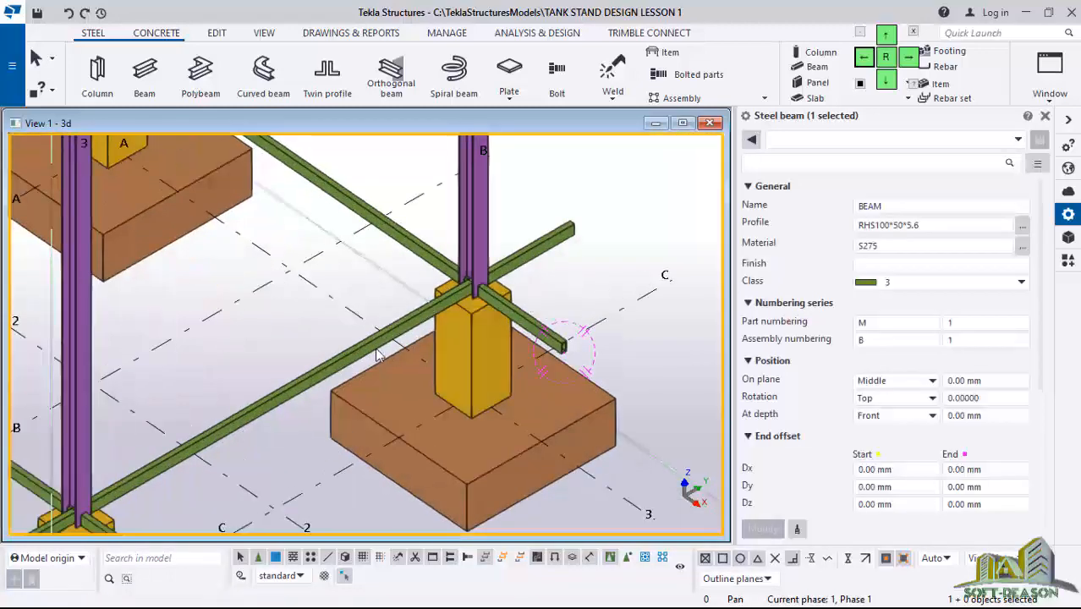
Move the four RHS100*50*5.6 beams around the columns up by 2000 mm in Z with a linear move
{"action": "scroll", "coordinate": [410, 373], "scroll_direction": "down", "scroll_amount": 5}
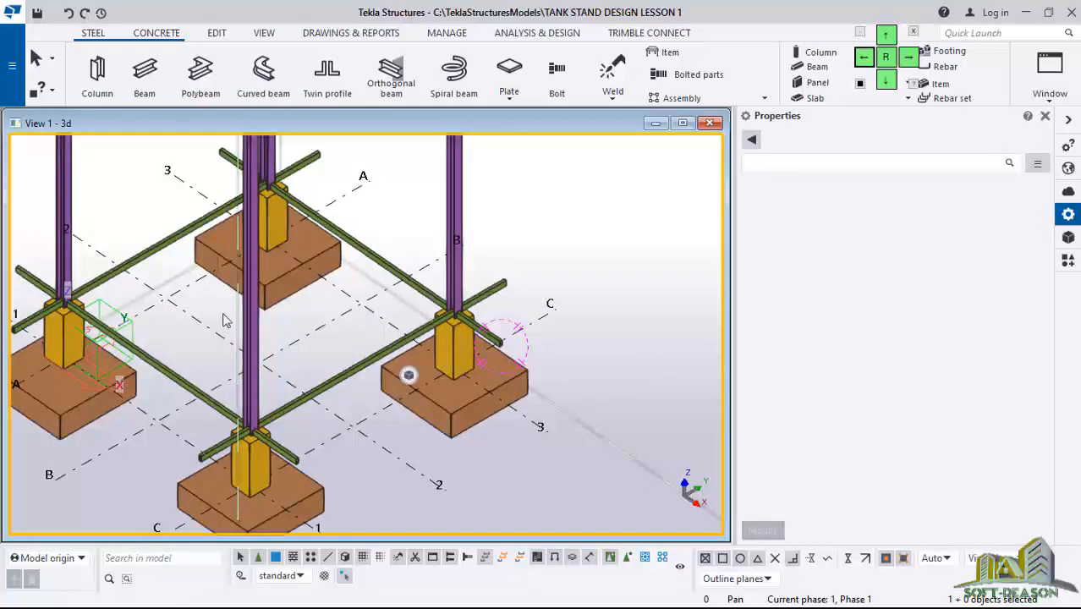
{"action": "scroll", "coordinate": [225, 320], "scroll_direction": "down", "scroll_amount": 2}
{"action": "scroll", "coordinate": [362, 308], "scroll_direction": "up", "scroll_amount": 3}
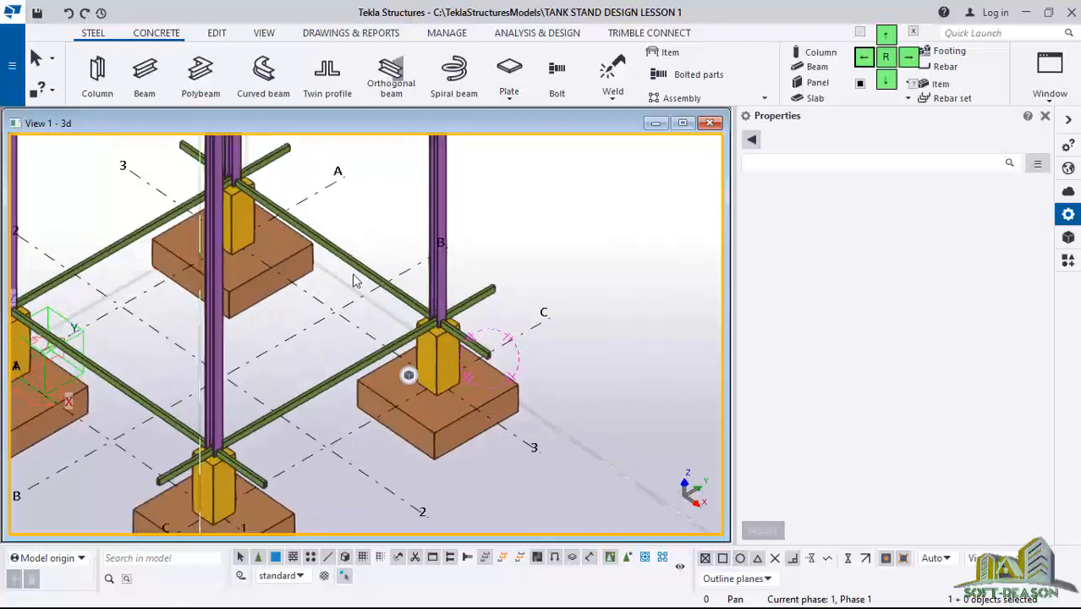
{"action": "left_click", "coordinate": [357, 269]}
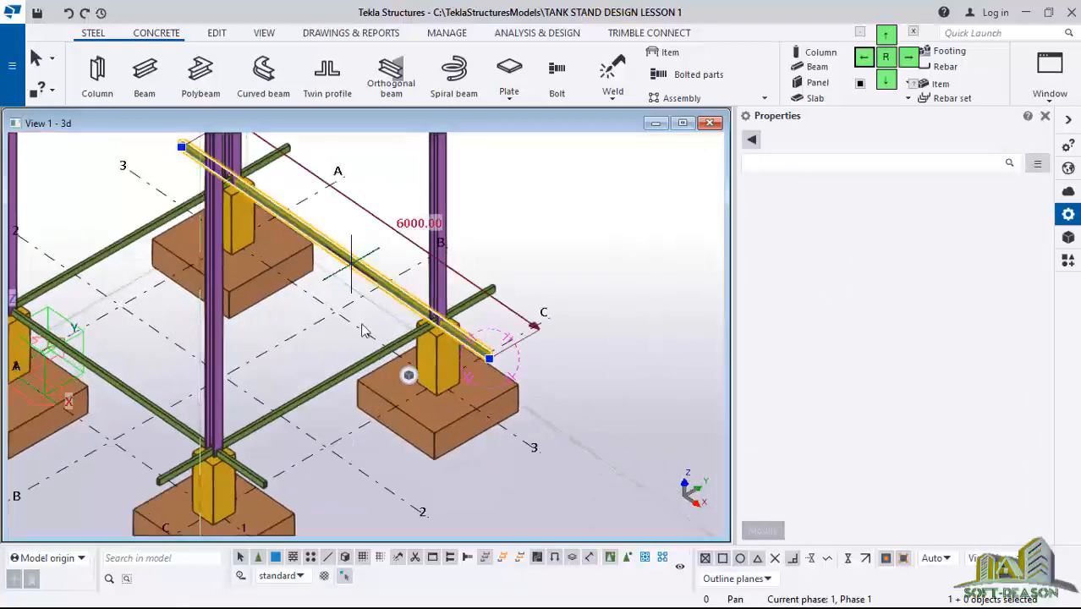
{"action": "left_click", "coordinate": [307, 395], "text": "ctrl"}
{"action": "left_click", "coordinate": [135, 237], "text": "ctrl"}
{"action": "left_click", "coordinate": [135, 396], "text": "ctrl"}
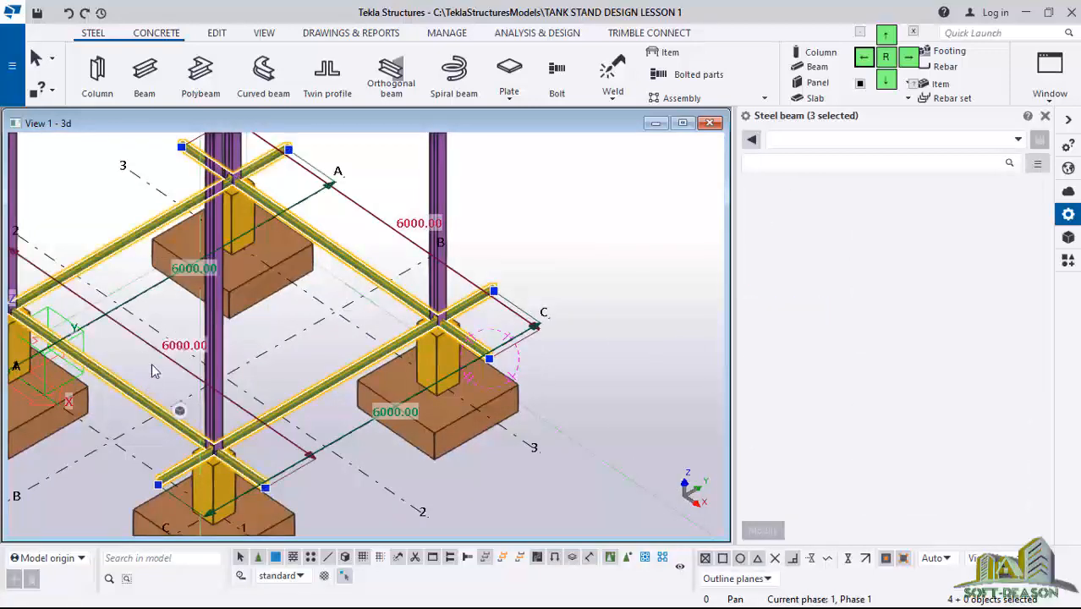
{"action": "right_click", "coordinate": [154, 370]}
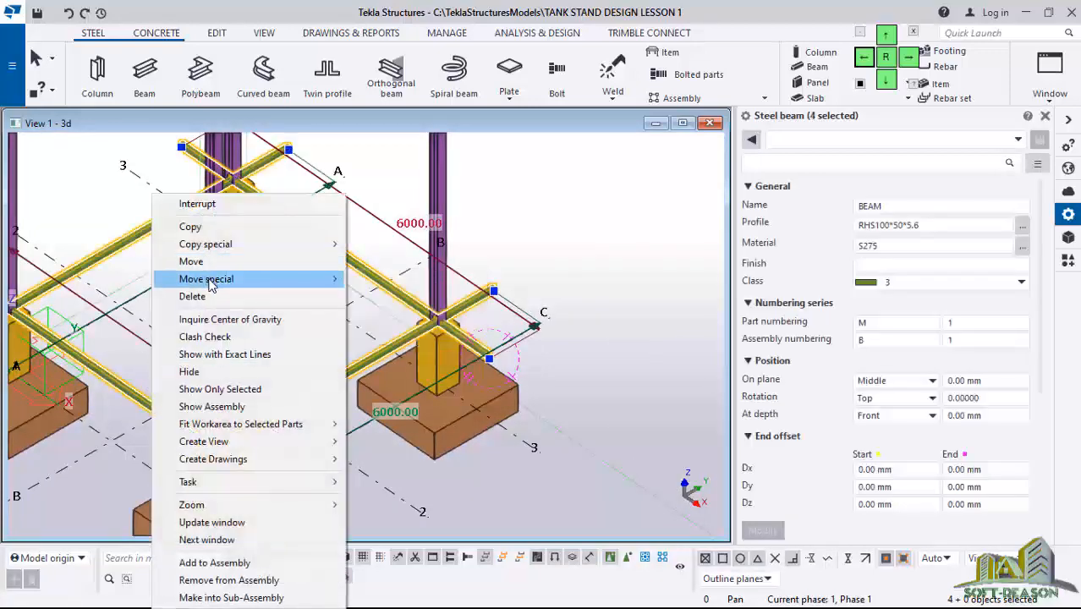
{"action": "mouse_move", "coordinate": [212, 285]}
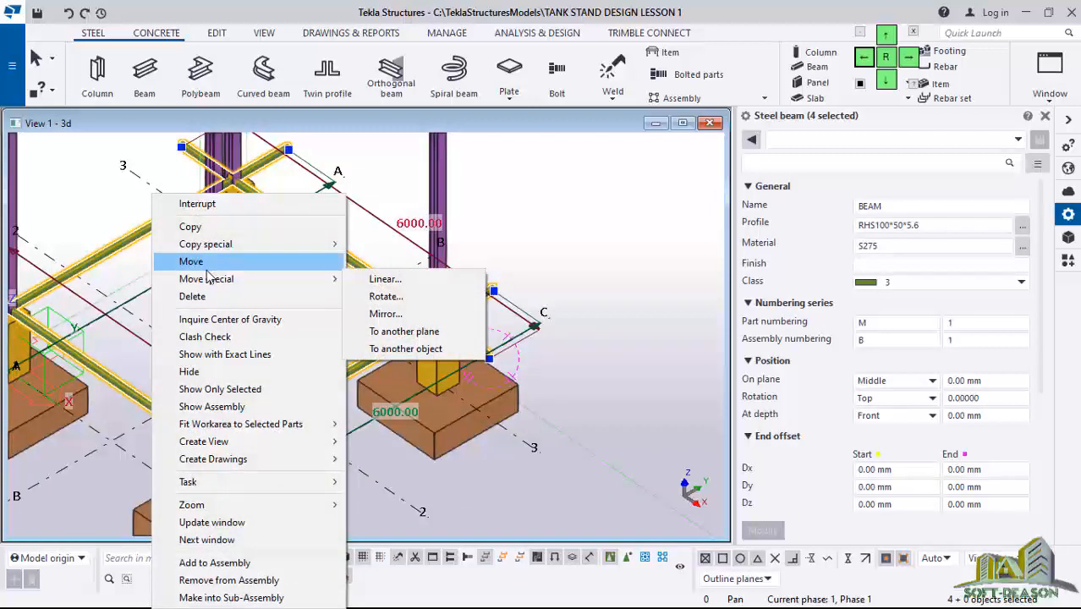
{"action": "left_click", "coordinate": [372, 280]}
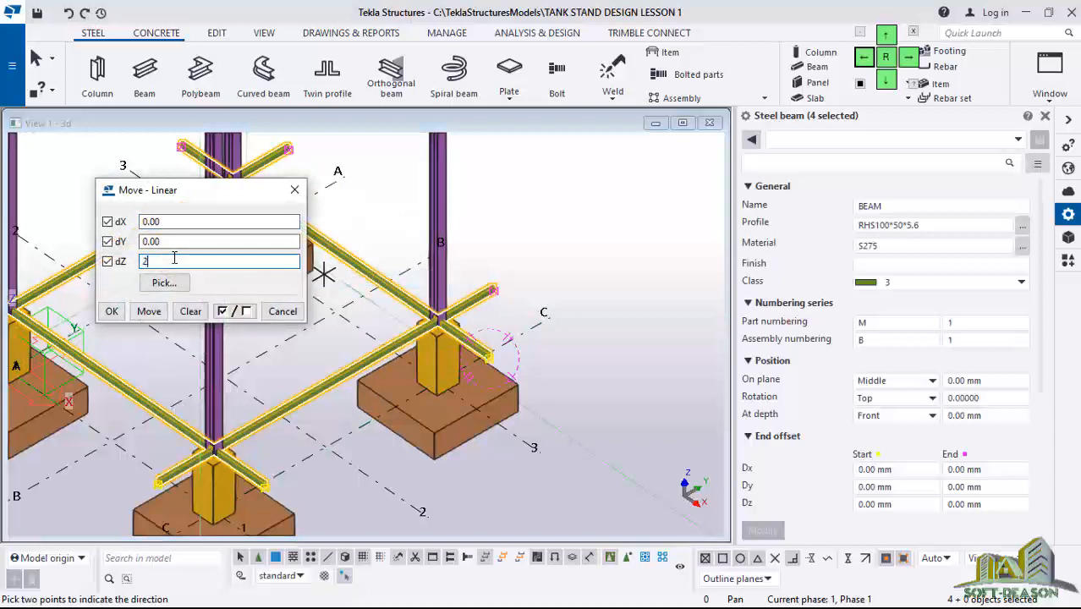
{"action": "left_click", "coordinate": [148, 311]}
{"action": "scroll", "coordinate": [457, 338], "scroll_direction": "down", "scroll_amount": 1}
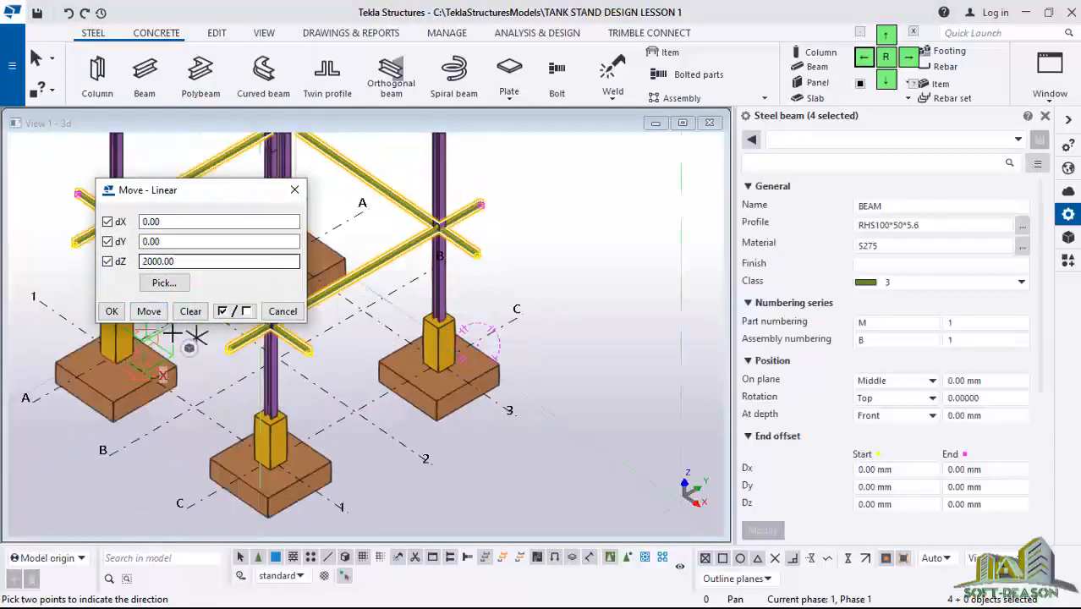
{"action": "left_click", "coordinate": [112, 311]}
{"action": "right_click", "coordinate": [564, 170]}
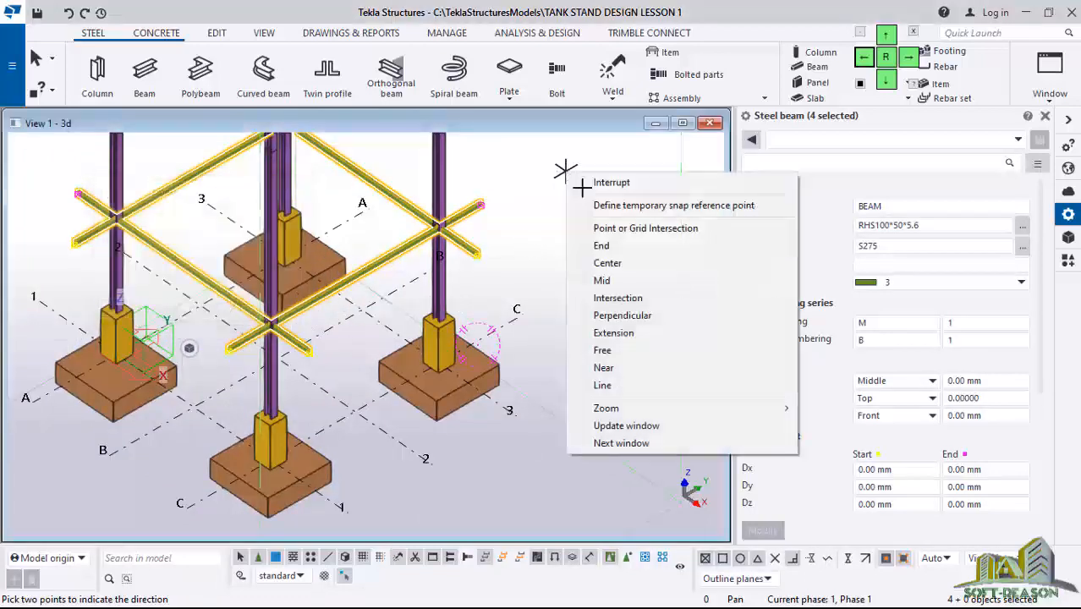
{"action": "left_click", "coordinate": [611, 182]}
{"action": "left_click", "coordinate": [560, 267]}
Examine the raised beam frame against the four steel columns, from the whole structure down to the beam crossings
{"action": "scroll", "coordinate": [406, 419], "scroll_direction": "up", "scroll_amount": 2}
{"action": "scroll", "coordinate": [229, 419], "scroll_direction": "down", "scroll_amount": 2}
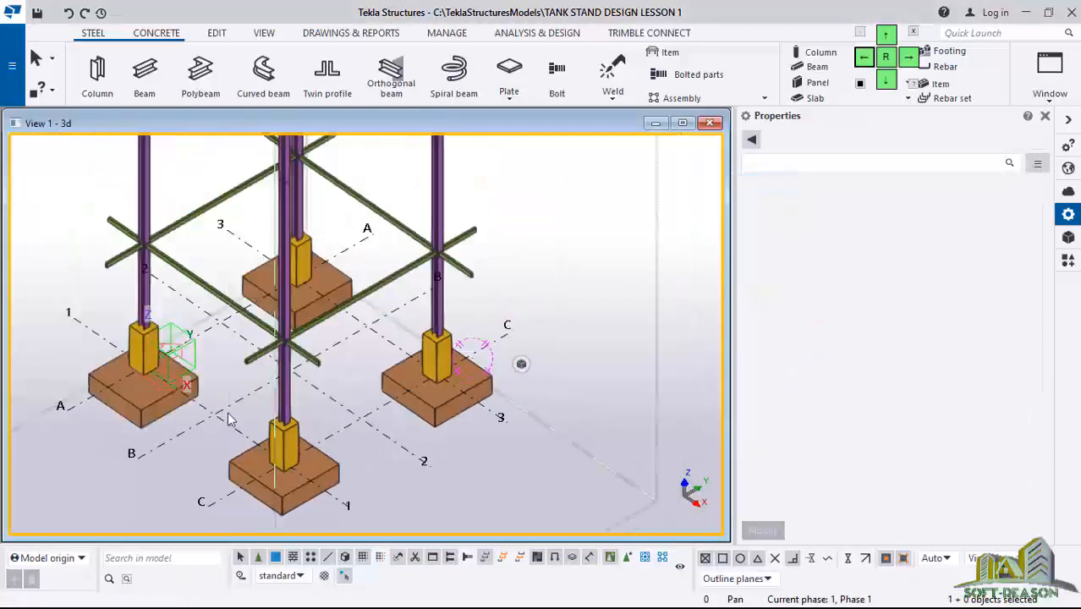
{"action": "scroll", "coordinate": [296, 396], "scroll_direction": "up", "scroll_amount": 1}
{"action": "scroll", "coordinate": [295, 395], "scroll_direction": "down", "scroll_amount": 4}
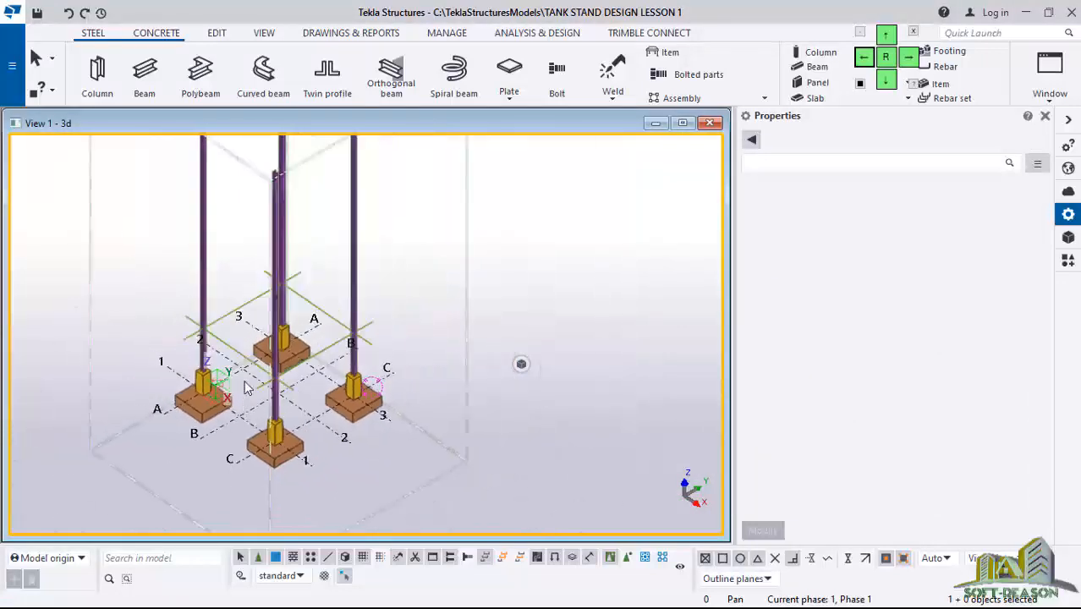
{"action": "scroll", "coordinate": [254, 385], "scroll_direction": "down", "scroll_amount": 2}
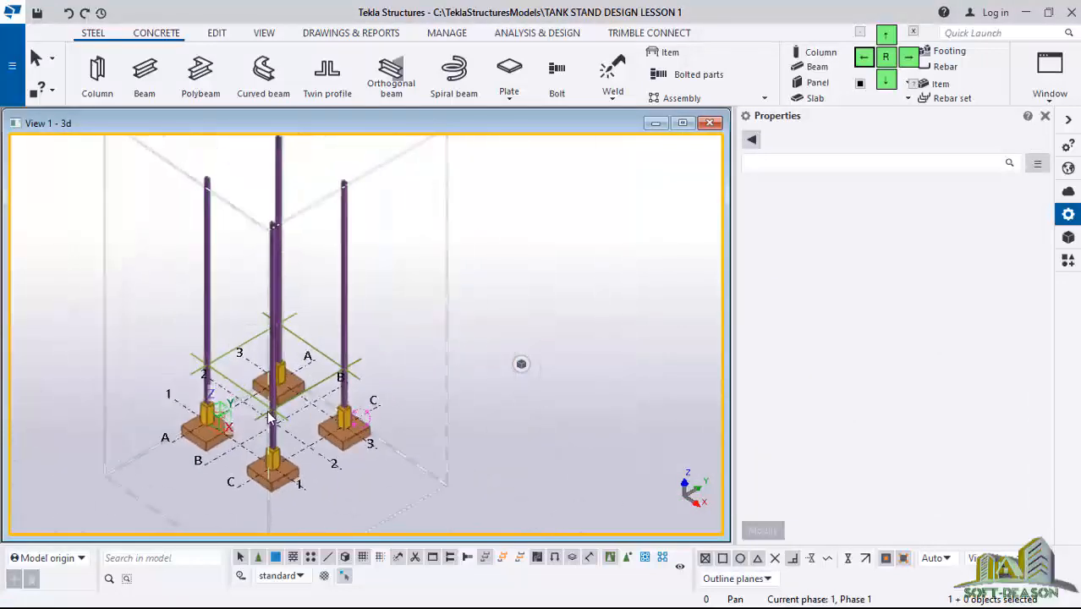
{"action": "scroll", "coordinate": [247, 399], "scroll_direction": "up", "scroll_amount": 6}
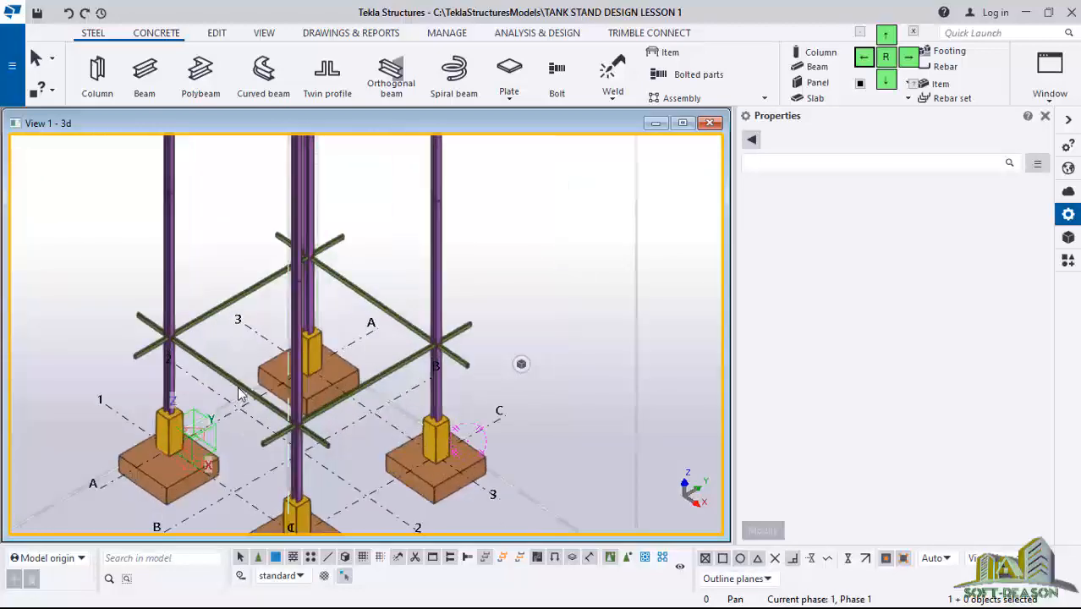
{"action": "scroll", "coordinate": [160, 325], "scroll_direction": "down", "scroll_amount": 5}
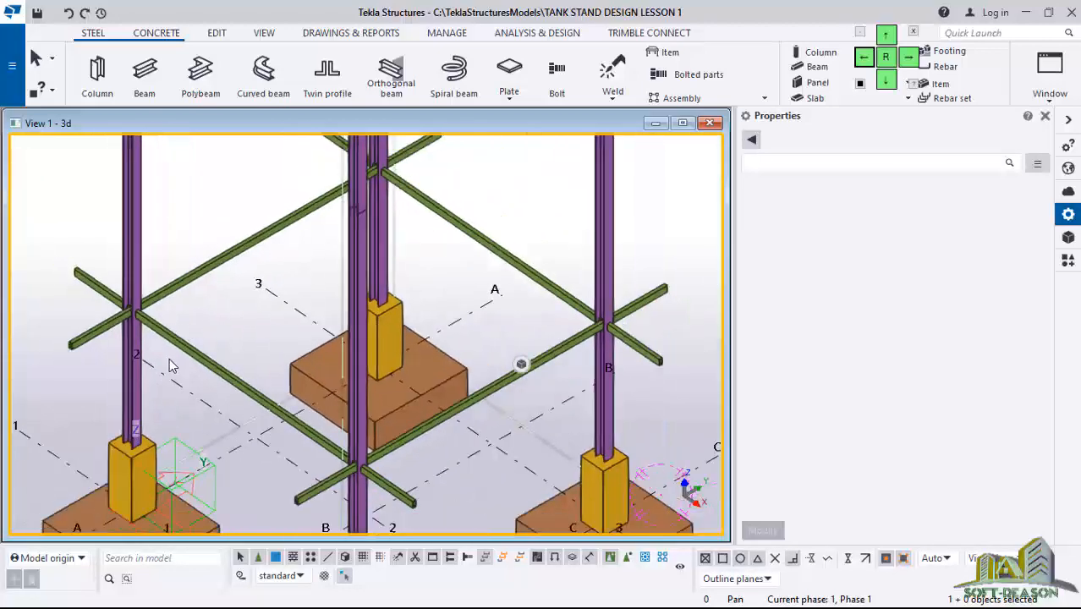
{"action": "scroll", "coordinate": [235, 437], "scroll_direction": "down", "scroll_amount": 1}
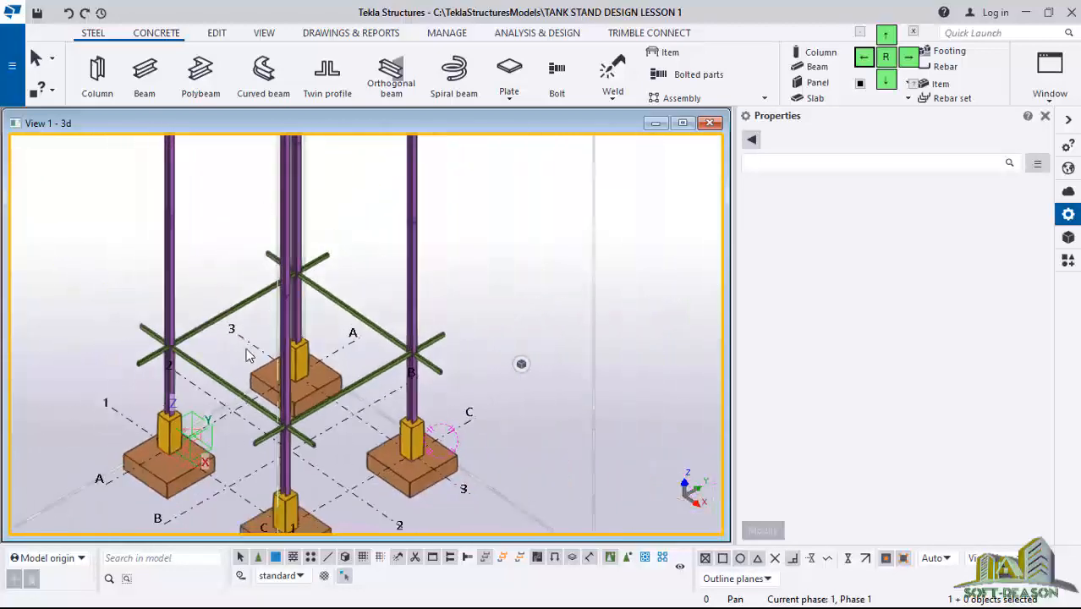
{"action": "scroll", "coordinate": [241, 368], "scroll_direction": "down", "scroll_amount": 2}
{"action": "scroll", "coordinate": [224, 390], "scroll_direction": "up", "scroll_amount": 2}
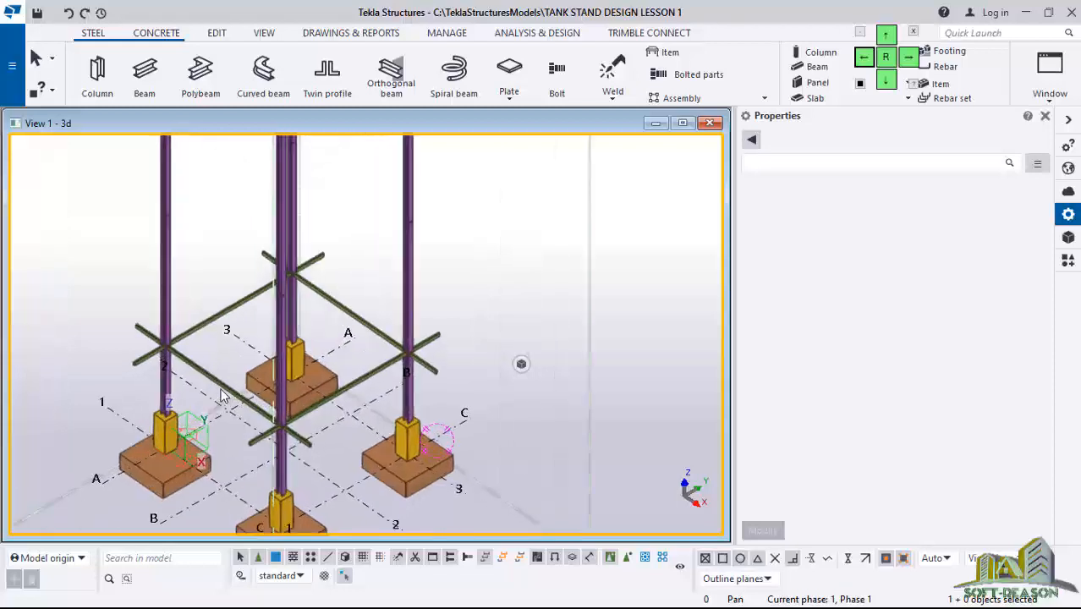
{"action": "scroll", "coordinate": [216, 391], "scroll_direction": "up", "scroll_amount": 2}
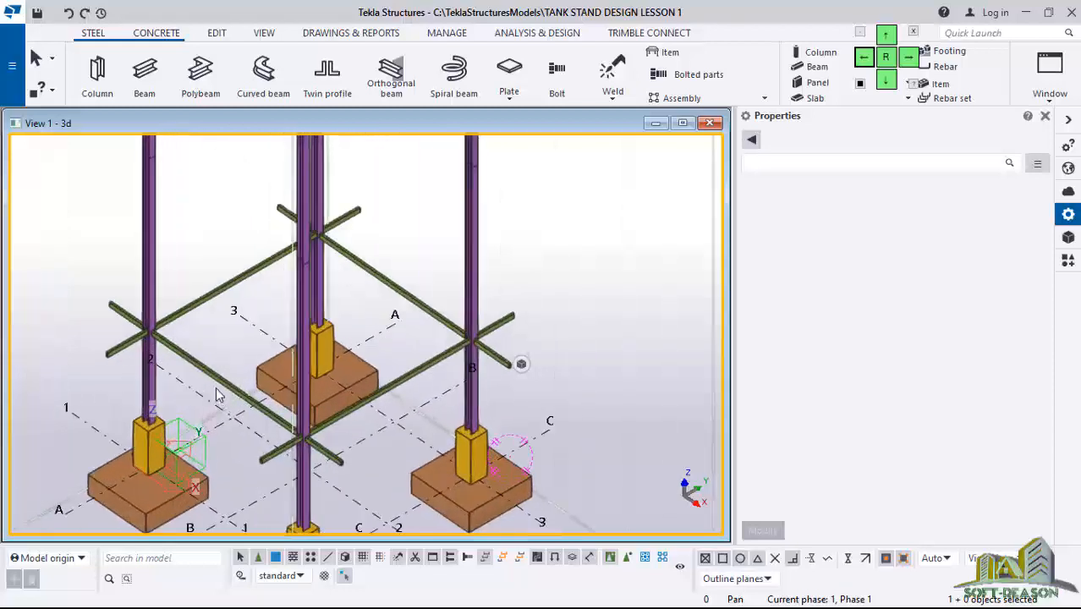
{"action": "scroll", "coordinate": [207, 389], "scroll_direction": "down", "scroll_amount": 2}
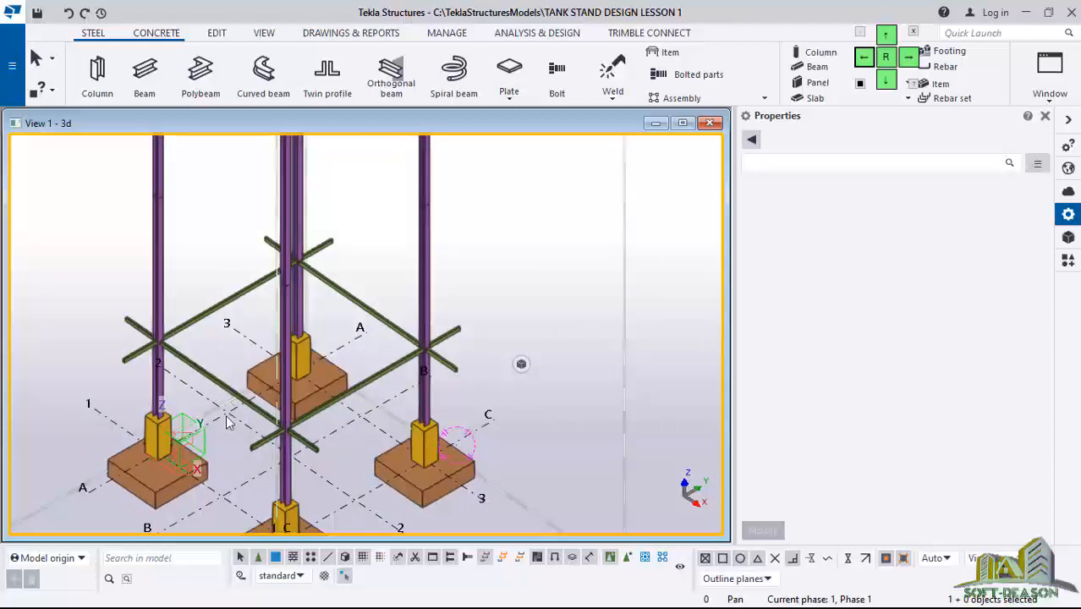
{"action": "scroll", "coordinate": [220, 419], "scroll_direction": "down", "scroll_amount": 1}
{"action": "scroll", "coordinate": [182, 431], "scroll_direction": "up", "scroll_amount": 3}
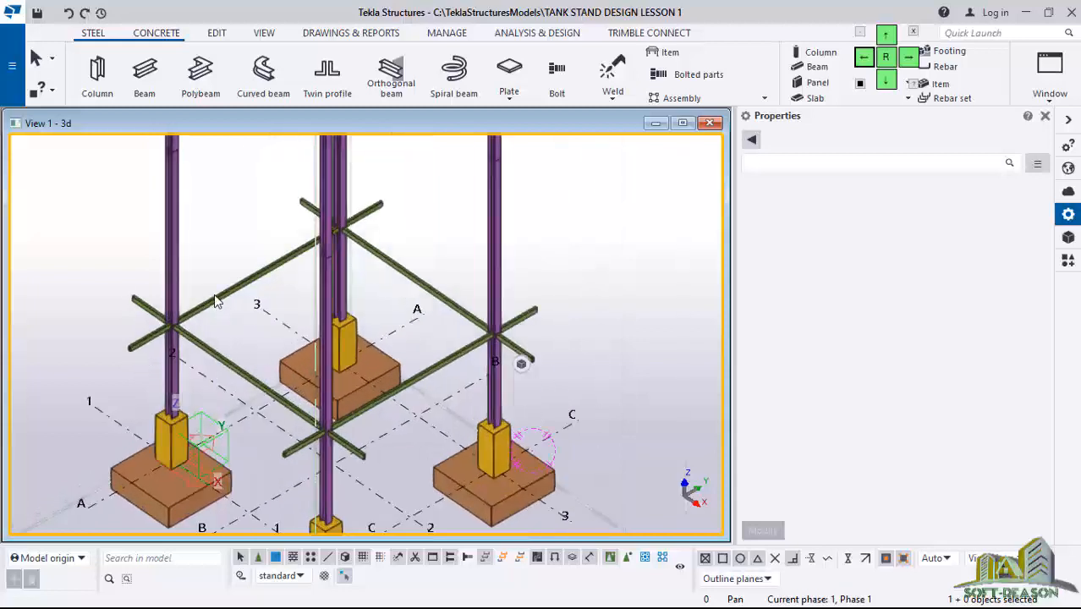
Try a linear copy of the four raised beams with 5 copies at 1000 mm in Z, and undo it
{"action": "left_click", "coordinate": [215, 300]}
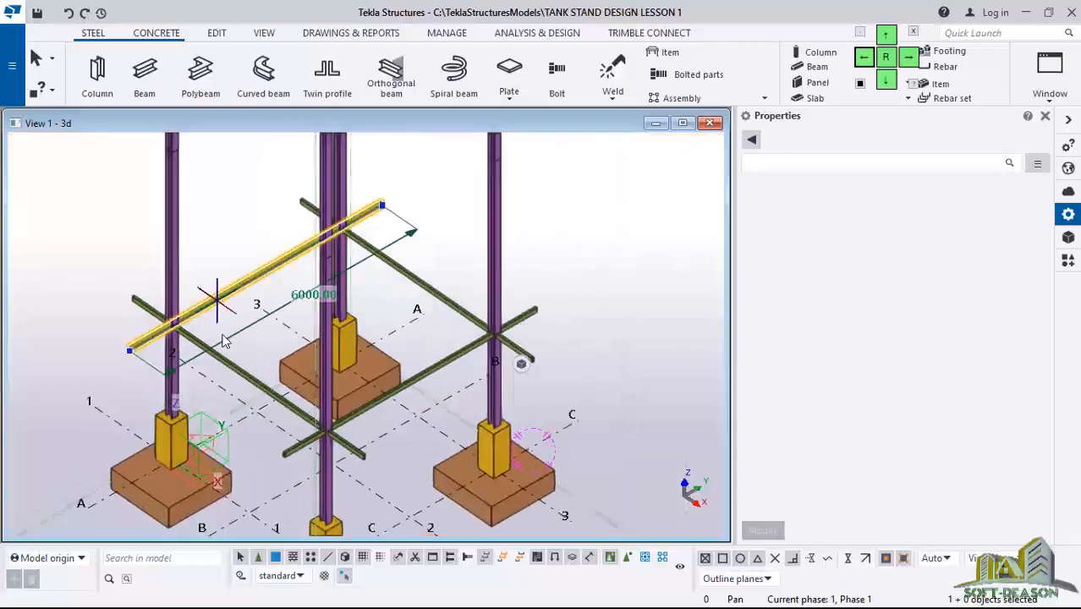
{"action": "left_click", "coordinate": [432, 298], "text": "ctrl"}
{"action": "left_click", "coordinate": [321, 431], "text": "ctrl"}
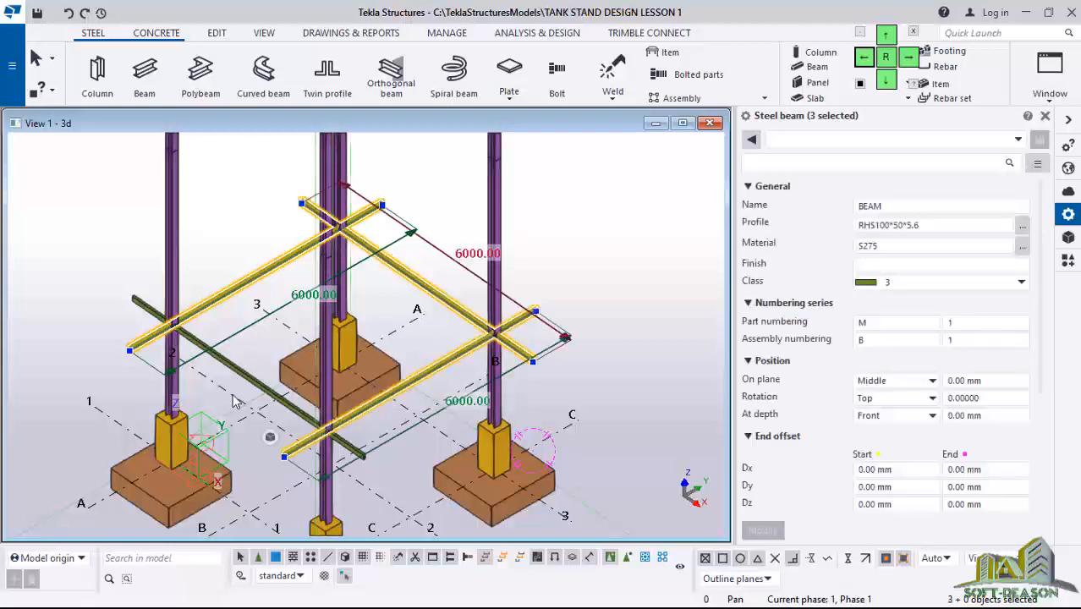
{"action": "left_click", "coordinate": [254, 381], "text": "ctrl"}
{"action": "scroll", "coordinate": [434, 365], "scroll_direction": "down", "scroll_amount": 2}
{"action": "right_click", "coordinate": [471, 280]}
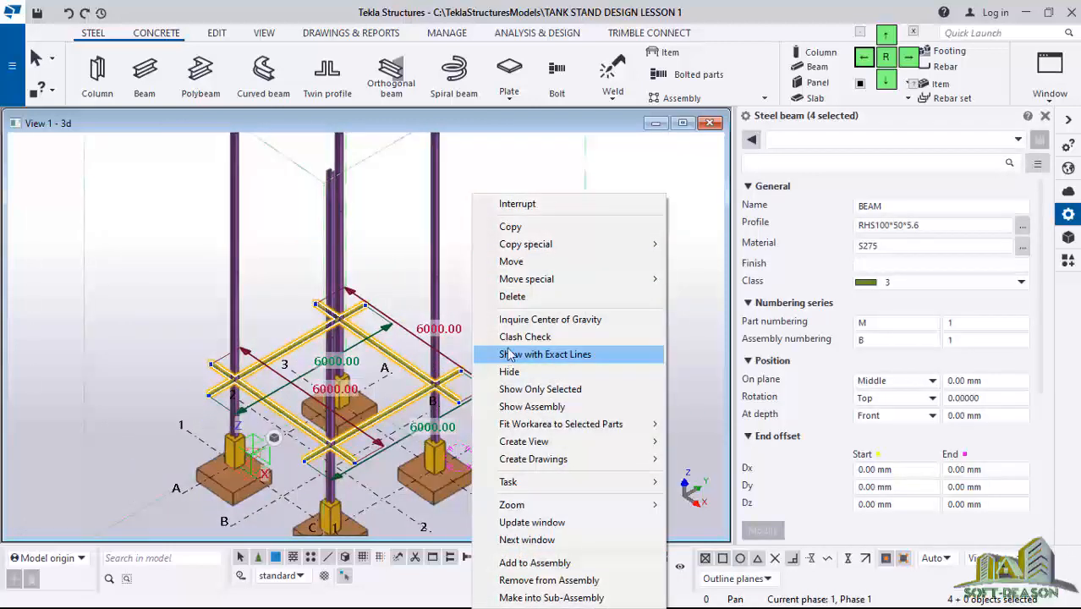
{"action": "mouse_move", "coordinate": [534, 245]}
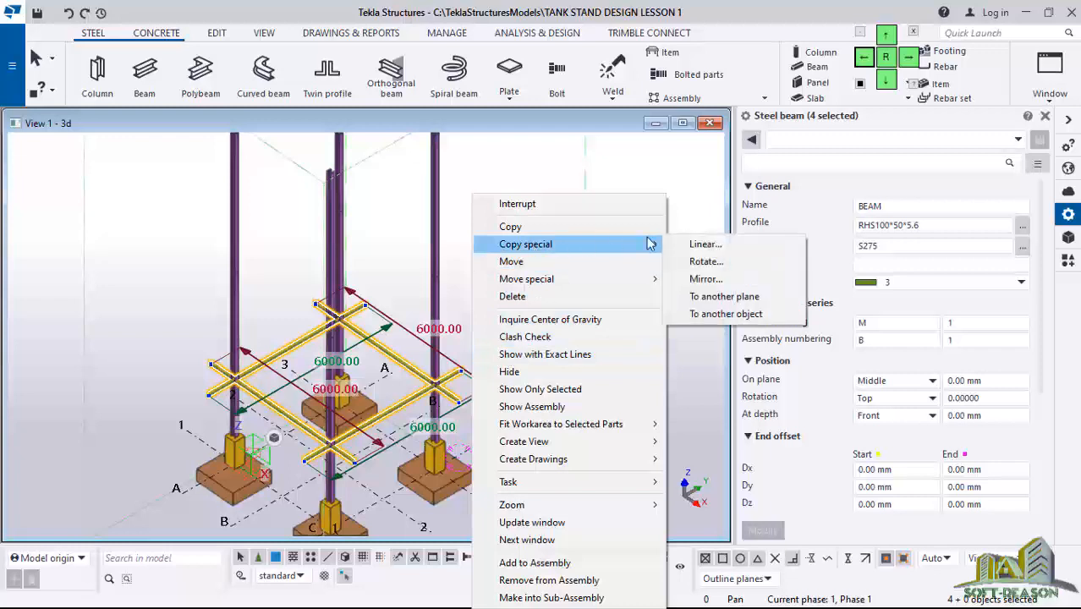
{"action": "left_click", "coordinate": [699, 243]}
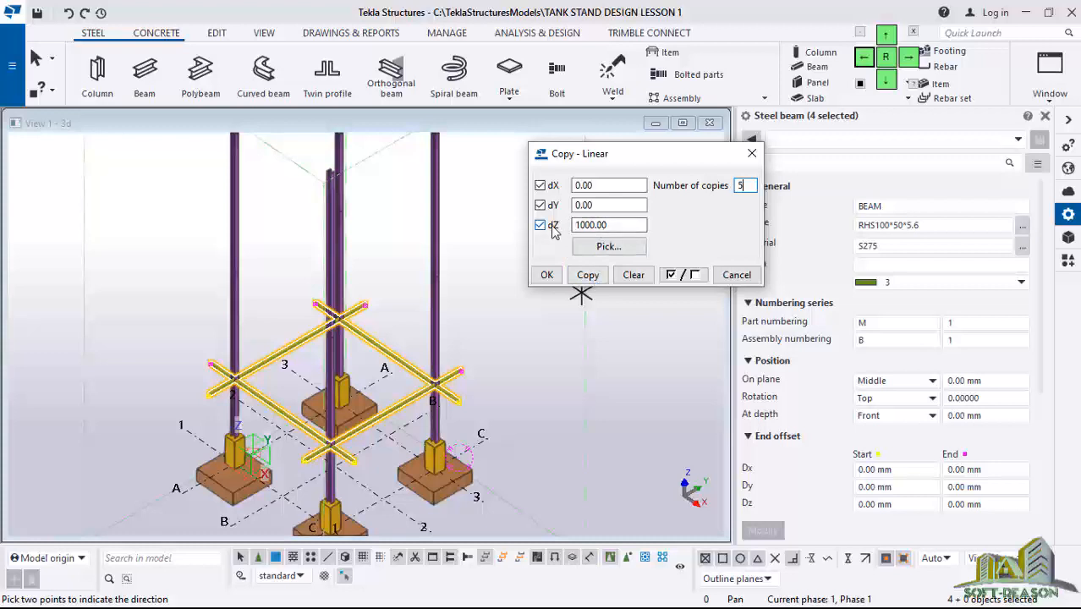
{"action": "left_click", "coordinate": [587, 275]}
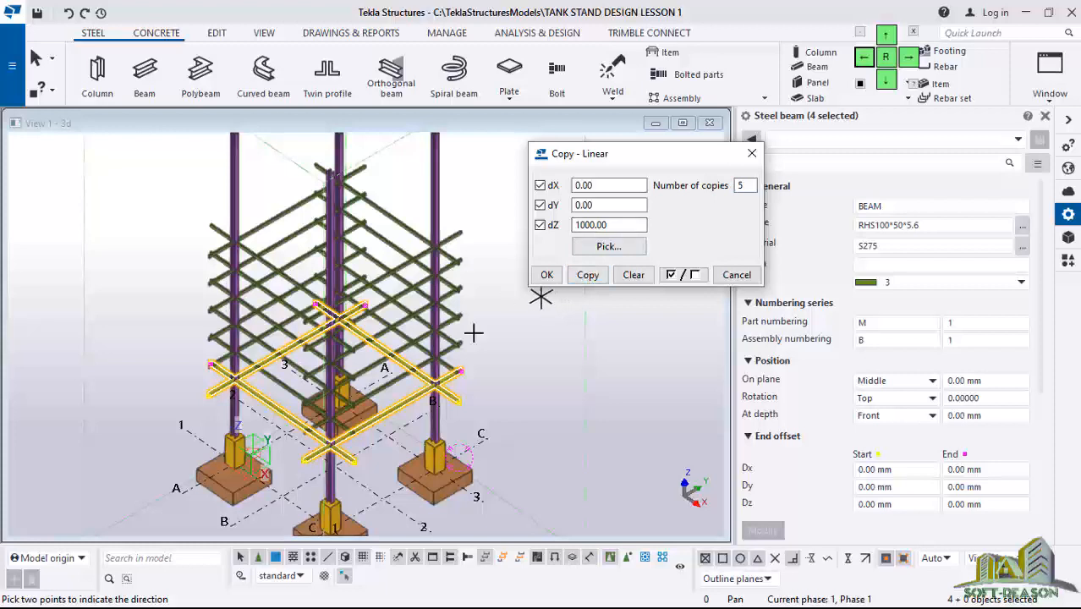
{"action": "left_click", "coordinate": [68, 13]}
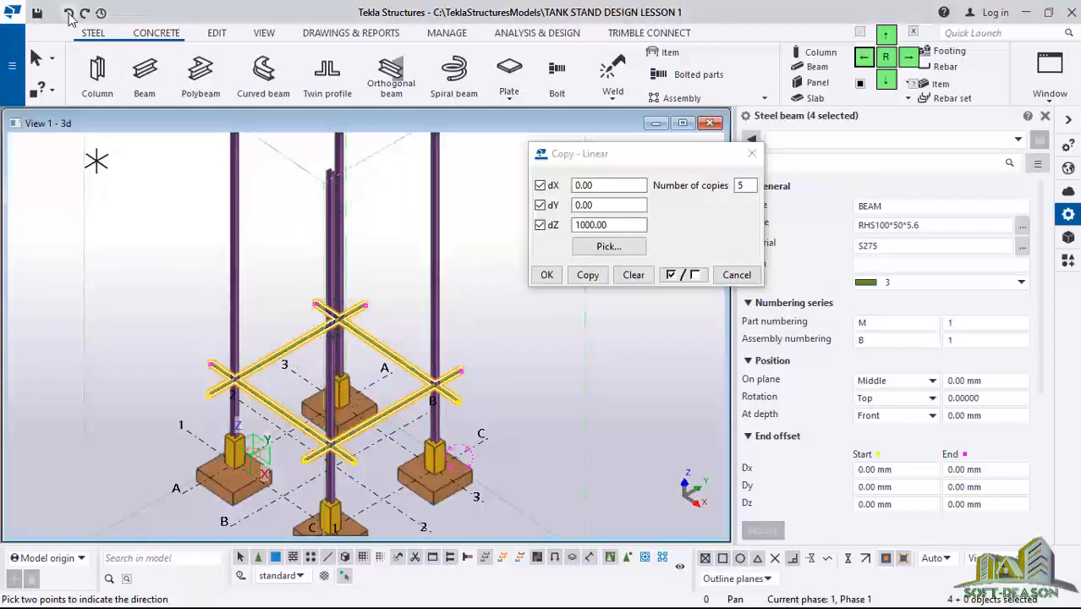
Try a linear copy of the four beams with 5 copies at 2000 mm in Z, and check the levels up to the column tops
{"action": "left_click_drag", "start_coordinate": [577, 224], "coordinate": [573, 225]}
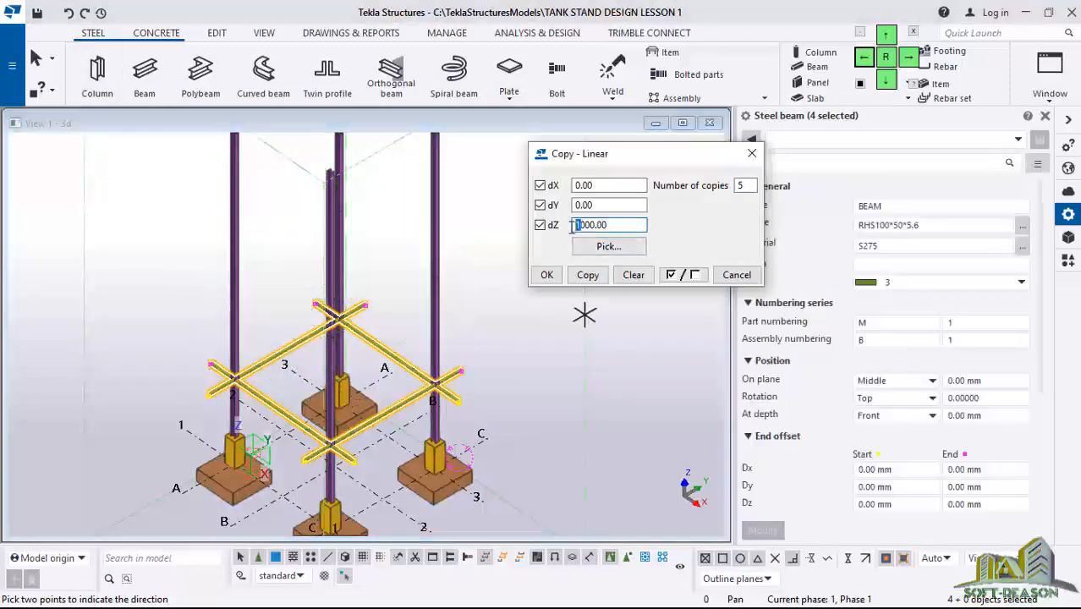
{"action": "left_click", "coordinate": [588, 275]}
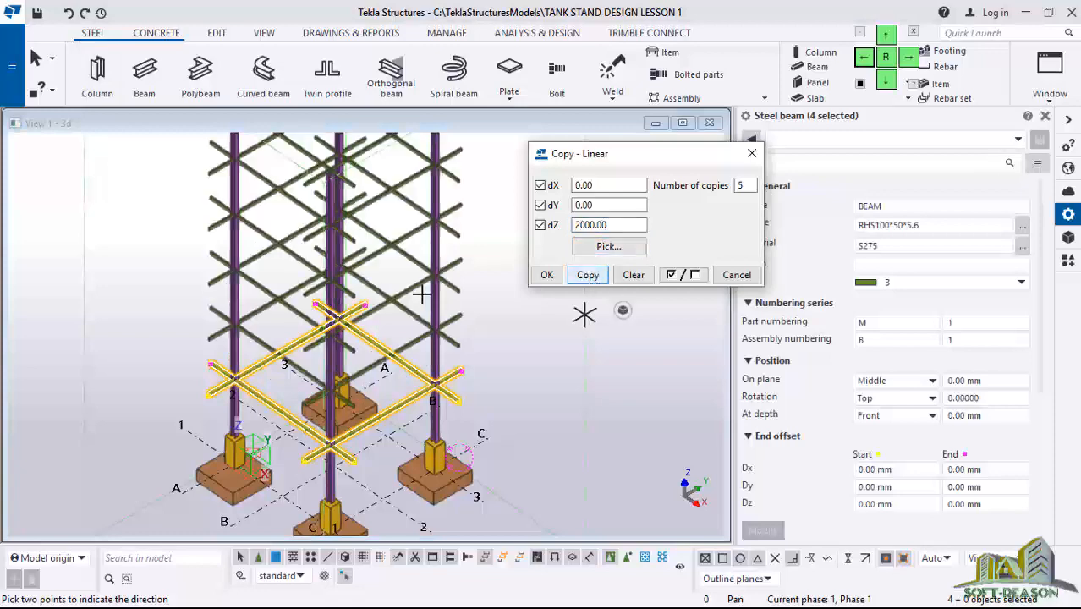
{"action": "scroll", "coordinate": [371, 330], "scroll_direction": "down", "scroll_amount": 4}
{"action": "middle_click_drag", "start_coordinate": [351, 372], "coordinate": [350, 325], "text": "ctrl"}
{"action": "scroll", "coordinate": [338, 165], "scroll_direction": "up", "scroll_amount": 5}
{"action": "middle_click_drag", "start_coordinate": [338, 153], "coordinate": [248, 252], "text": "ctrl"}
{"action": "scroll", "coordinate": [271, 215], "scroll_direction": "down", "scroll_amount": 5}
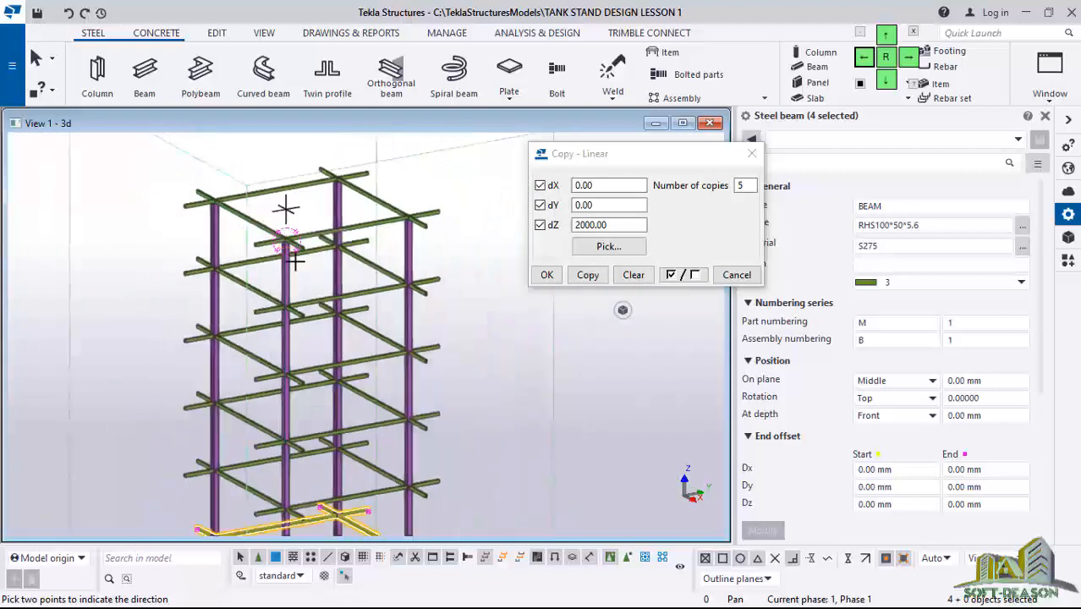
{"action": "scroll", "coordinate": [310, 454], "scroll_direction": "up", "scroll_amount": 5}
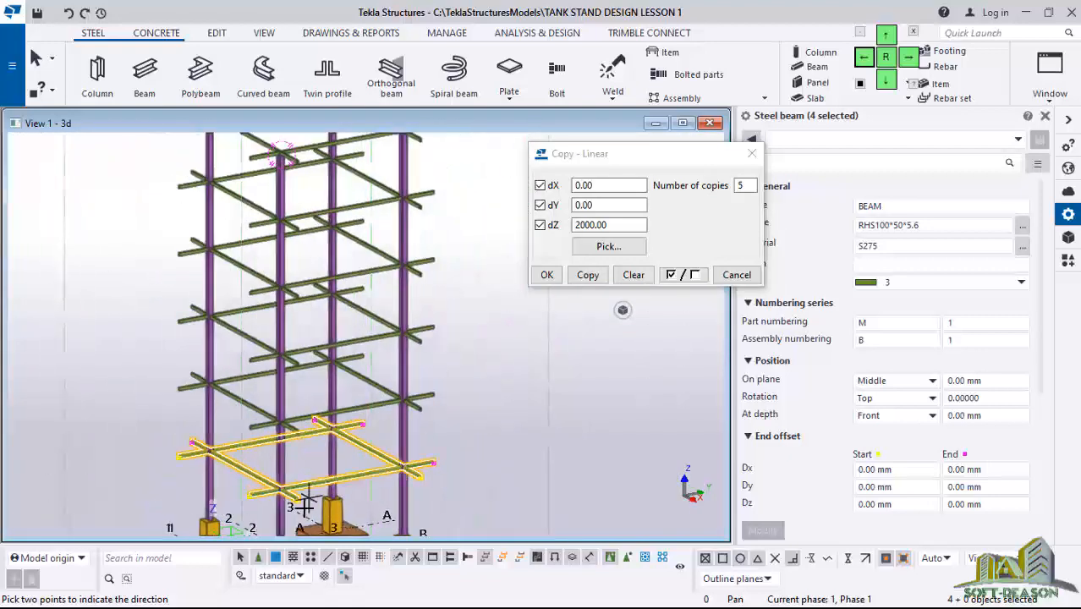
{"action": "scroll", "coordinate": [311, 288], "scroll_direction": "down", "scroll_amount": 1}
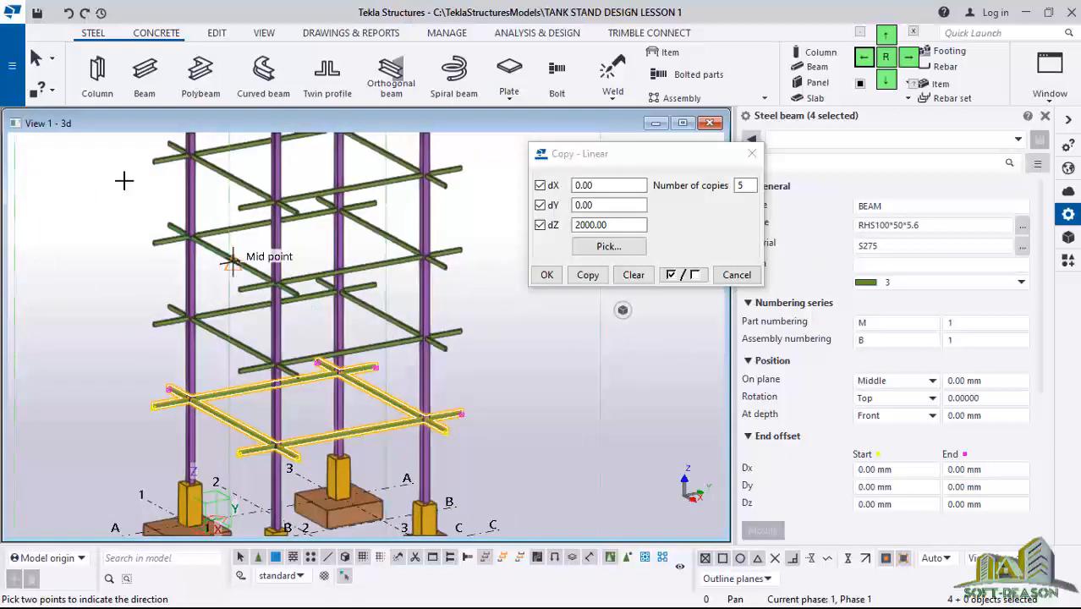
Undo the copies made at 2000 mm spacing, clear the linear copy values and close the dialog
{"action": "left_click", "coordinate": [69, 14]}
{"action": "scroll", "coordinate": [475, 386], "scroll_direction": "up", "scroll_amount": 1}
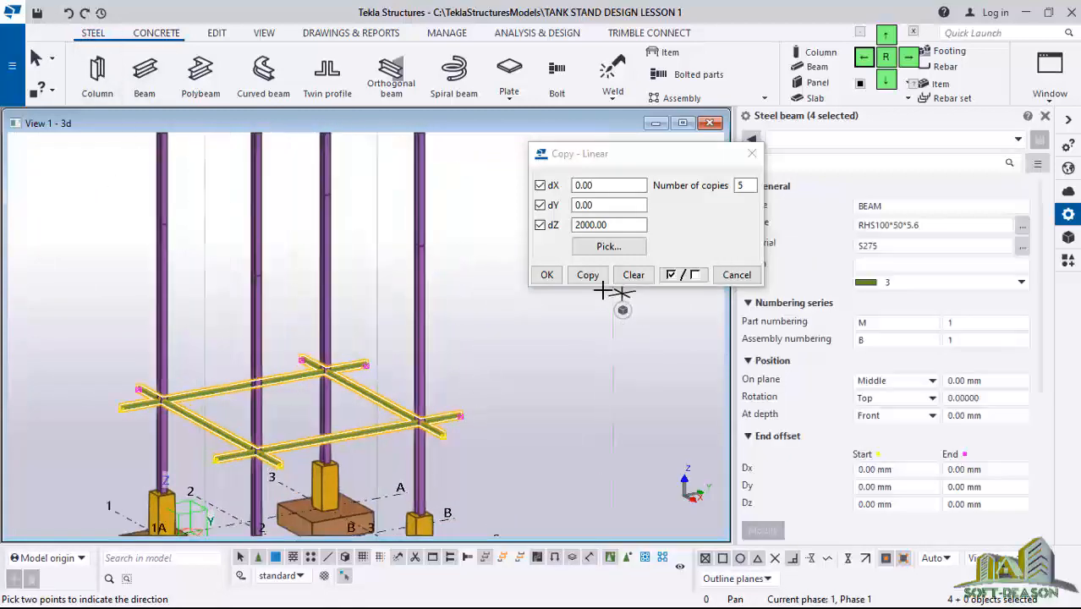
{"action": "left_click", "coordinate": [633, 275]}
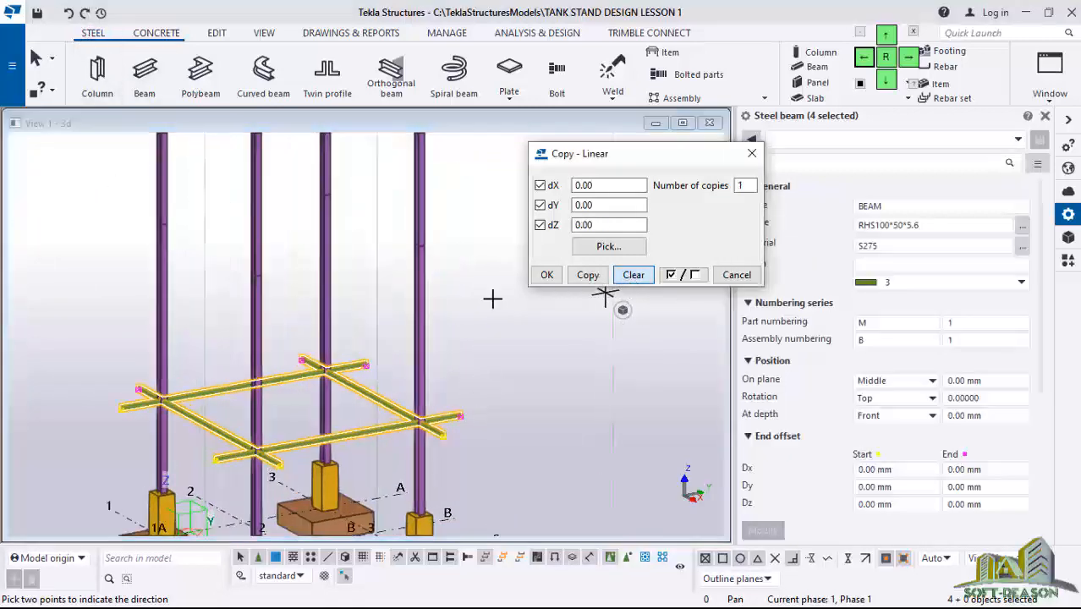
{"action": "left_click", "coordinate": [547, 275]}
Search the Applications & components catalog for "end"
{"action": "scroll", "coordinate": [509, 357], "scroll_direction": "up", "scroll_amount": 2}
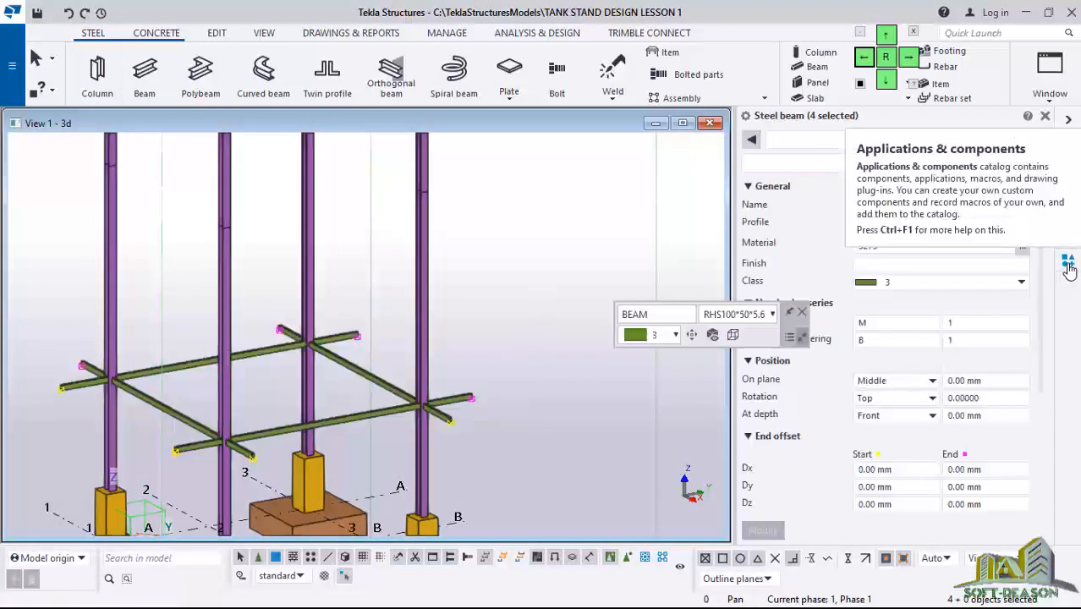
{"action": "left_click", "coordinate": [1068, 267]}
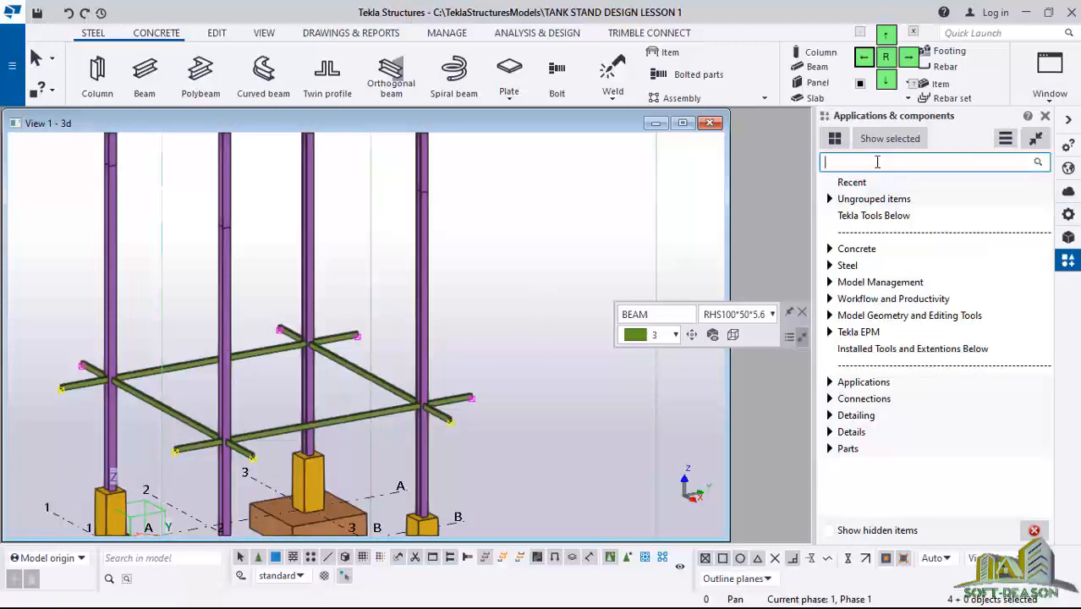
{"action": "left_click", "coordinate": [877, 161]}
{"action": "type", "text": "end"}
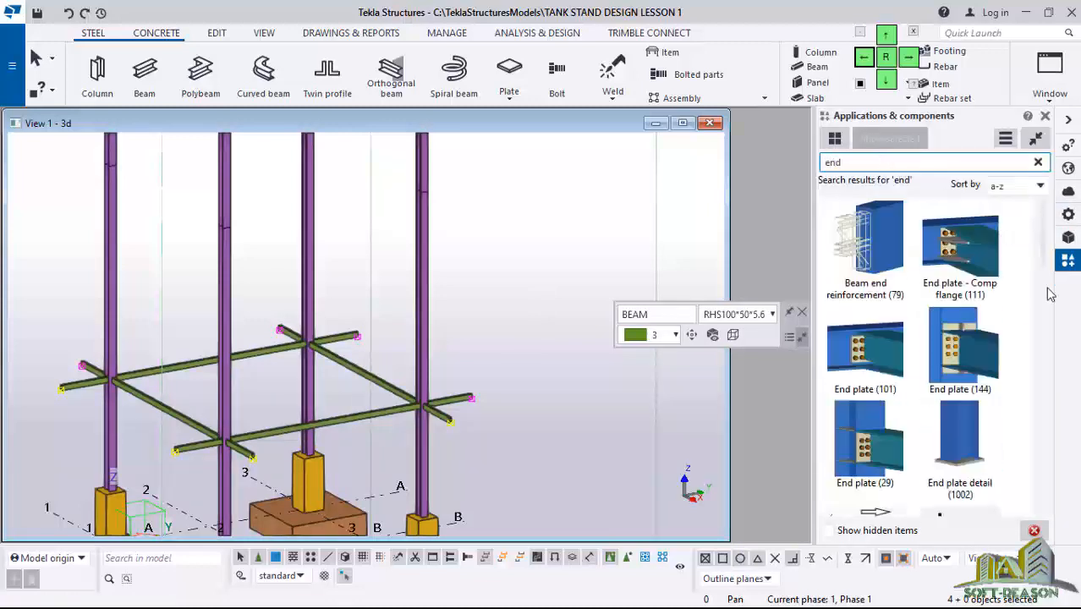
Apply the End plate (101) connection with the leftmost steel column as main part and a raised RHS beam crossing it as secondary part
{"action": "left_click", "coordinate": [864, 351]}
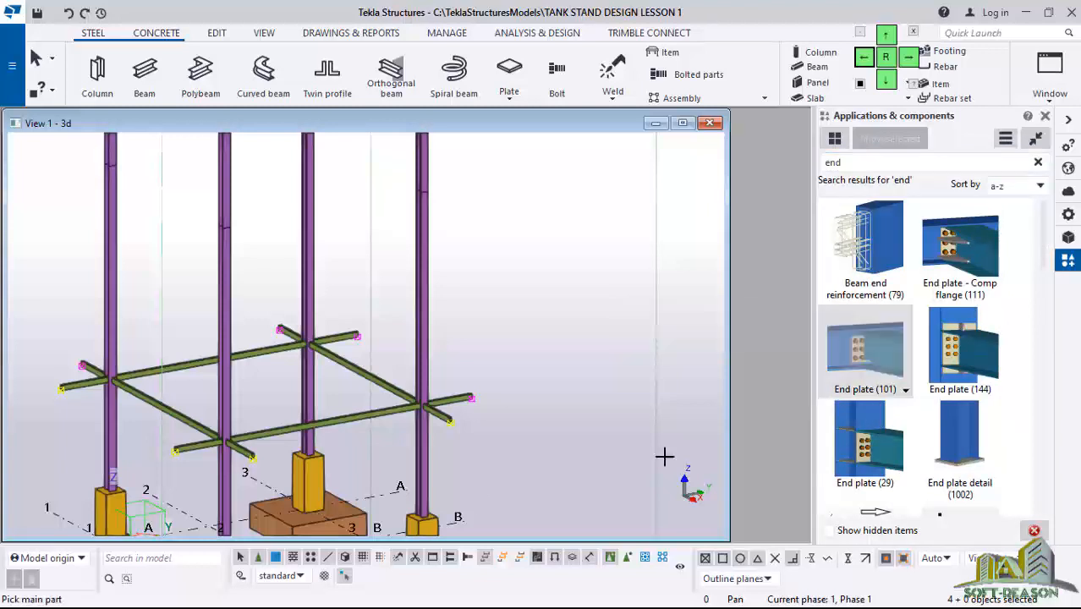
{"action": "scroll", "coordinate": [164, 425], "scroll_direction": "up", "scroll_amount": 3}
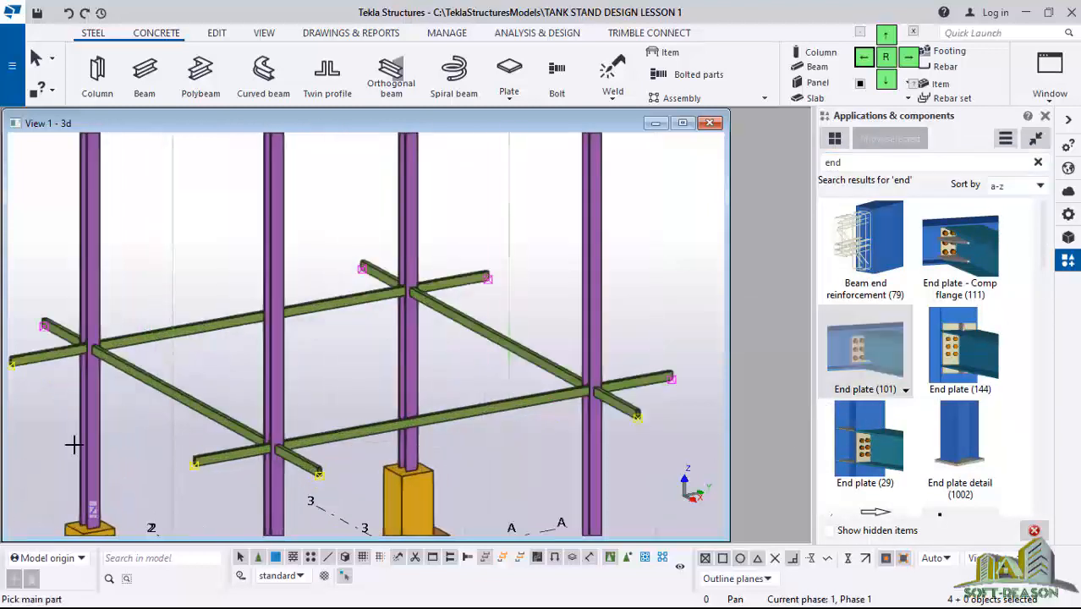
{"action": "scroll", "coordinate": [90, 379], "scroll_direction": "up", "scroll_amount": 1}
{"action": "left_click", "coordinate": [89, 377]}
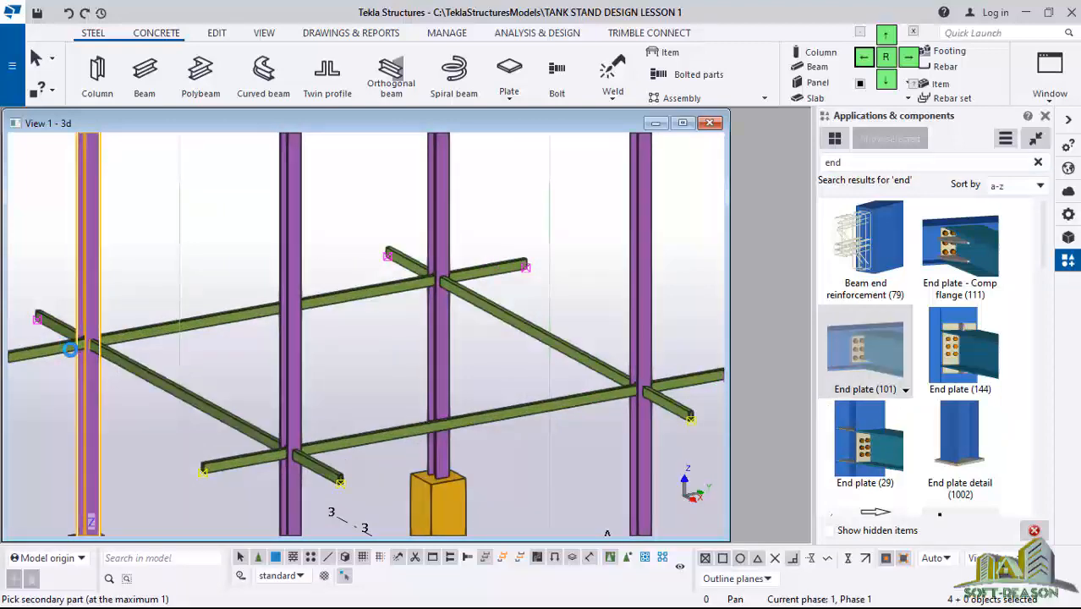
{"action": "left_click", "coordinate": [70, 347]}
{"action": "scroll", "coordinate": [84, 352], "scroll_direction": "up", "scroll_amount": 6}
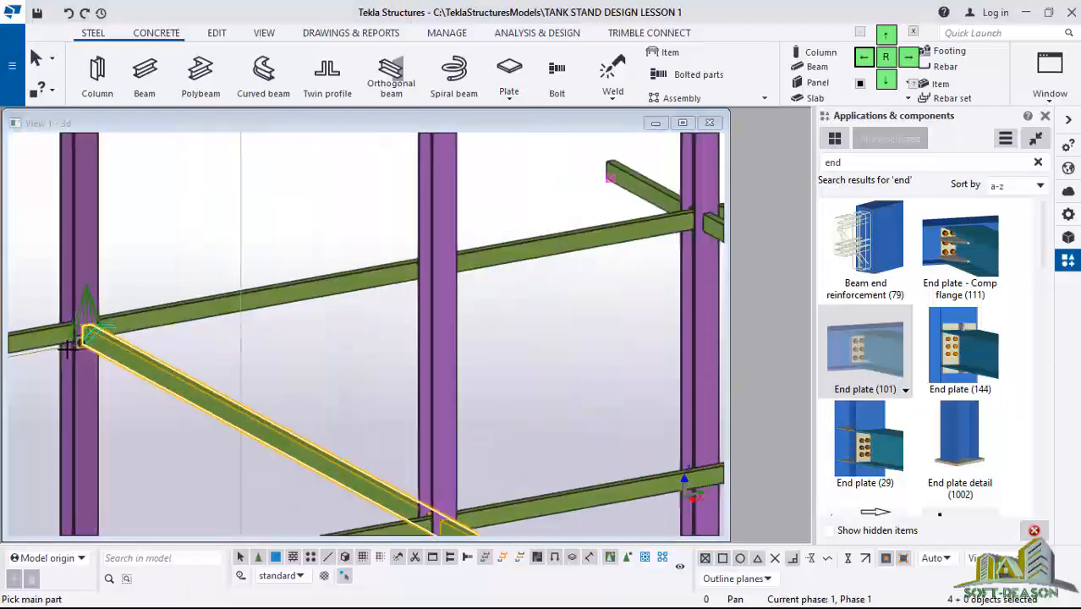
{"action": "scroll", "coordinate": [459, 331], "scroll_direction": "down", "scroll_amount": 1}
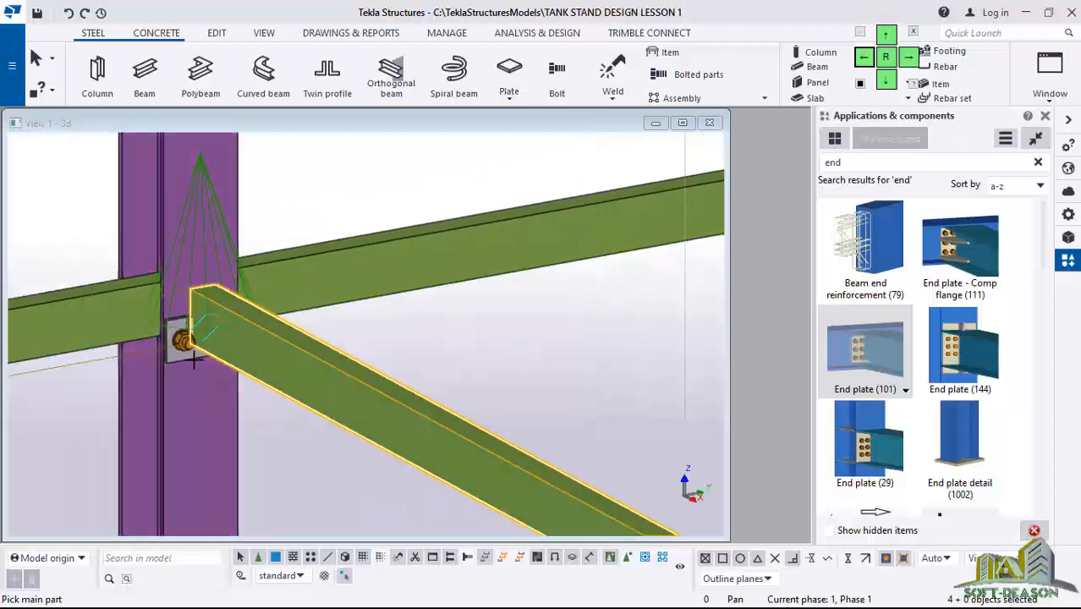
Set the column end plate's bolts to two rows 150 mm apart with a 40 mm edge distance, aligned to the middle, and update the connection
{"action": "scroll", "coordinate": [192, 355], "scroll_direction": "up", "scroll_amount": 2}
{"action": "scroll", "coordinate": [185, 300], "scroll_direction": "up", "scroll_amount": 1}
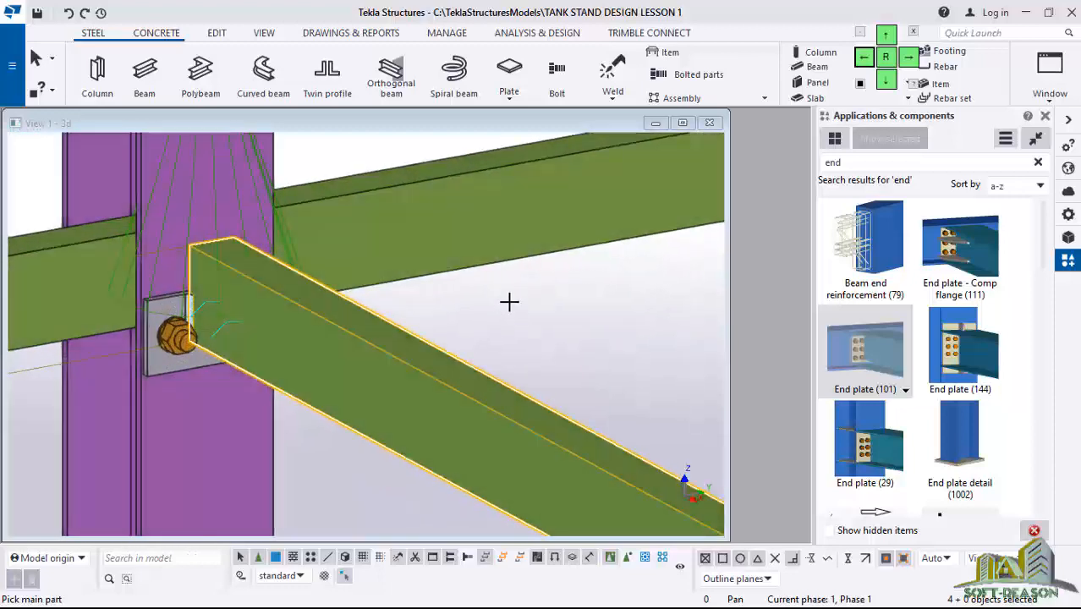
{"action": "right_click", "coordinate": [533, 302]}
{"action": "left_click", "coordinate": [555, 313]}
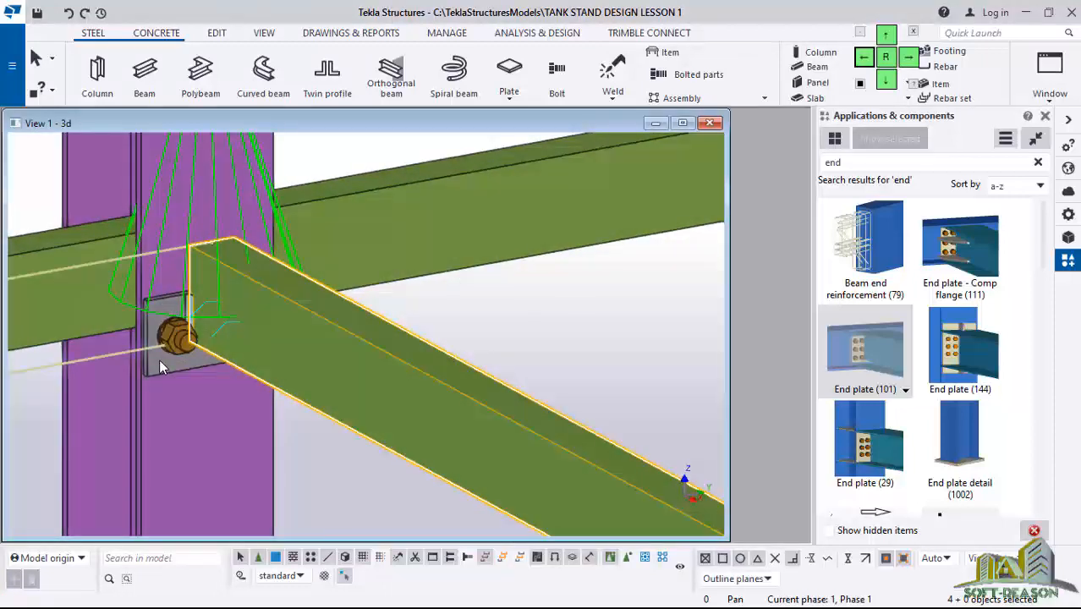
{"action": "double_click", "coordinate": [159, 359]}
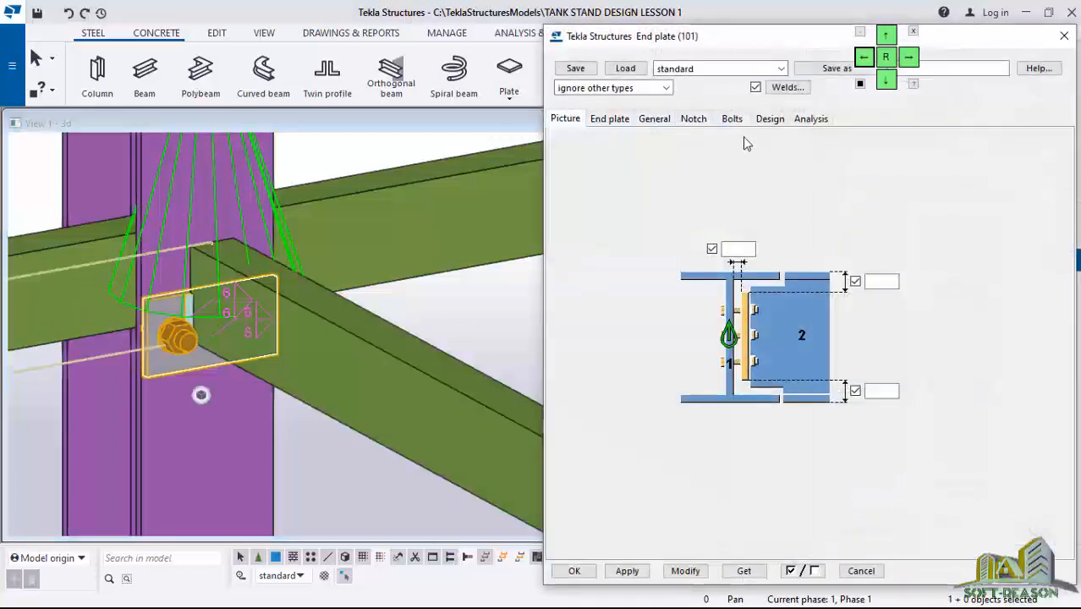
{"action": "left_click", "coordinate": [733, 119]}
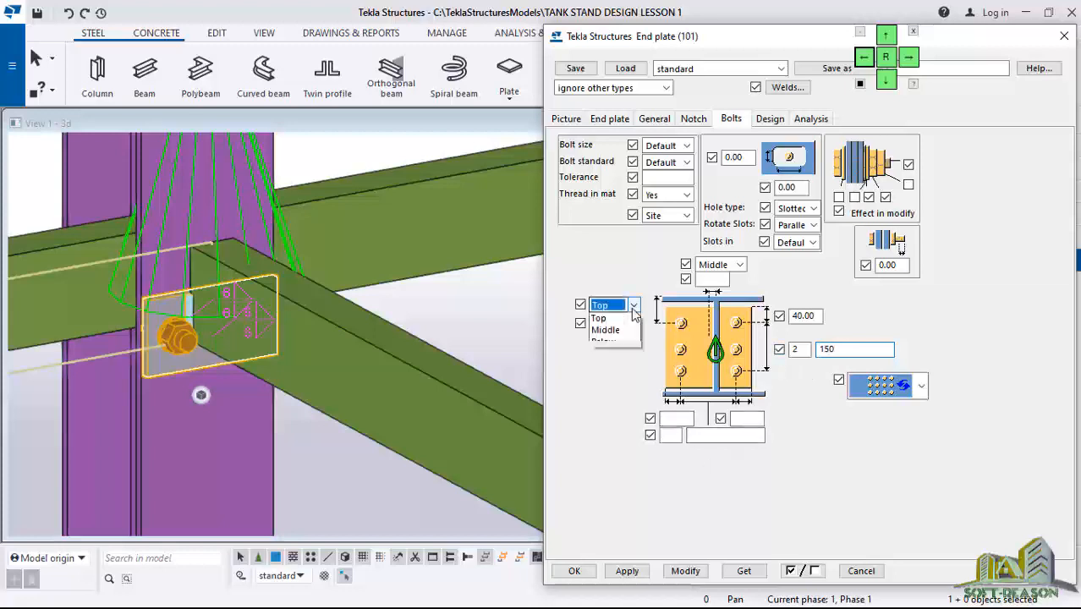
{"action": "left_click", "coordinate": [613, 357]}
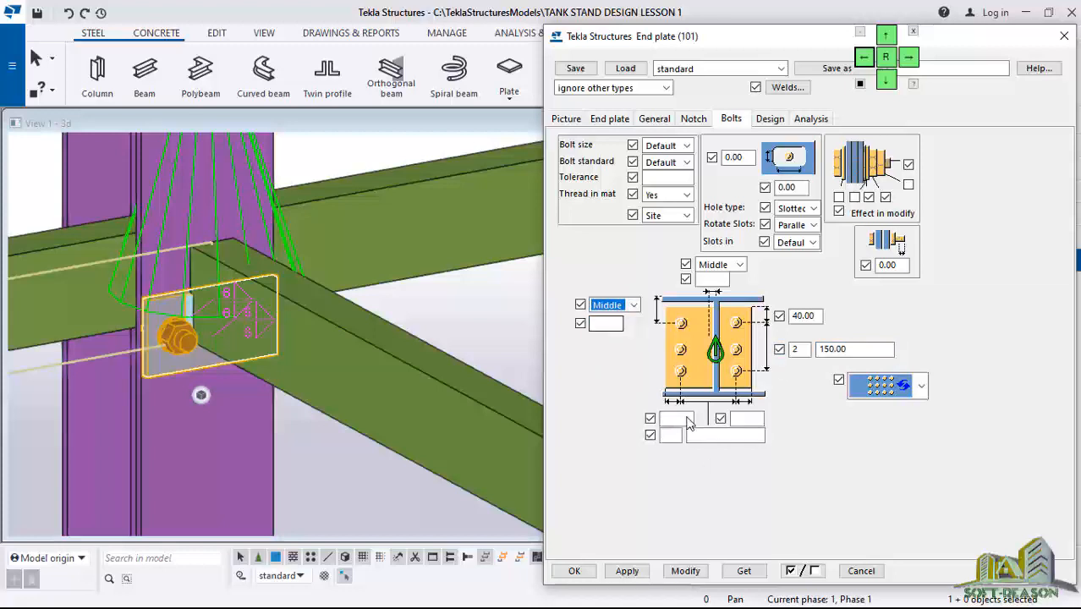
{"action": "left_click", "coordinate": [685, 571]}
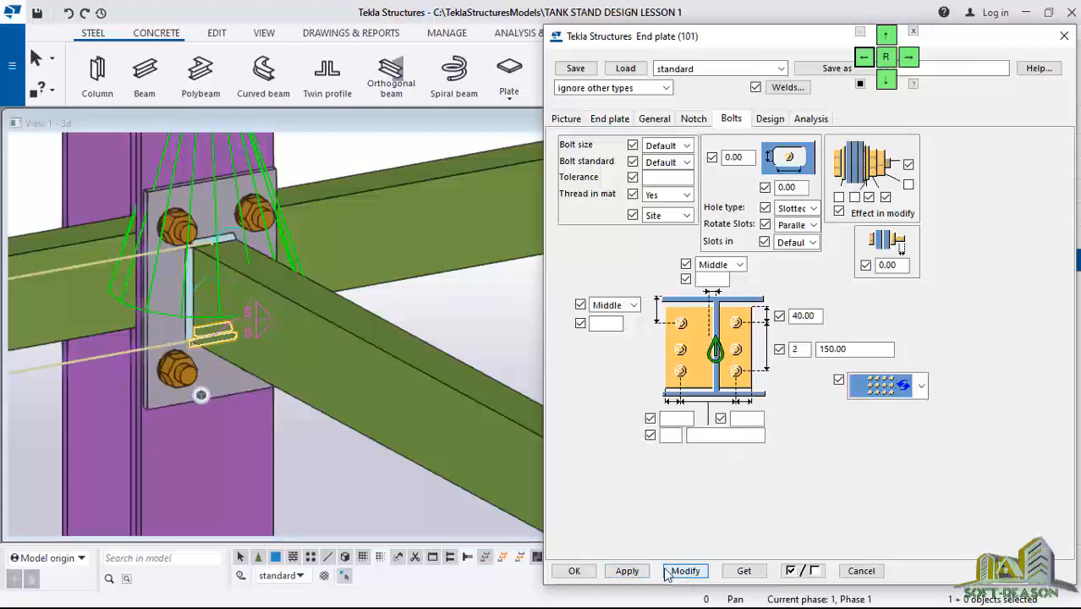
Check the modified end plate at the column, then reapply the bolt settings and close the connection's properties
{"action": "middle_click_drag", "start_coordinate": [220, 387], "coordinate": [174, 301], "text": "ctrl"}
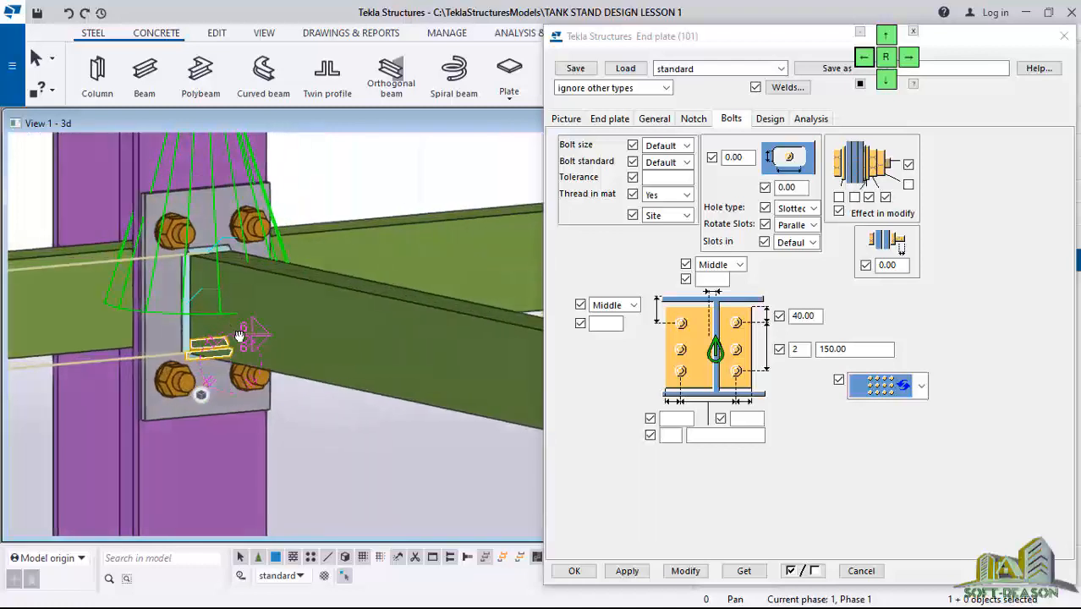
{"action": "scroll", "coordinate": [156, 293], "scroll_direction": "down", "scroll_amount": 5}
{"action": "left_click", "coordinate": [685, 570]}
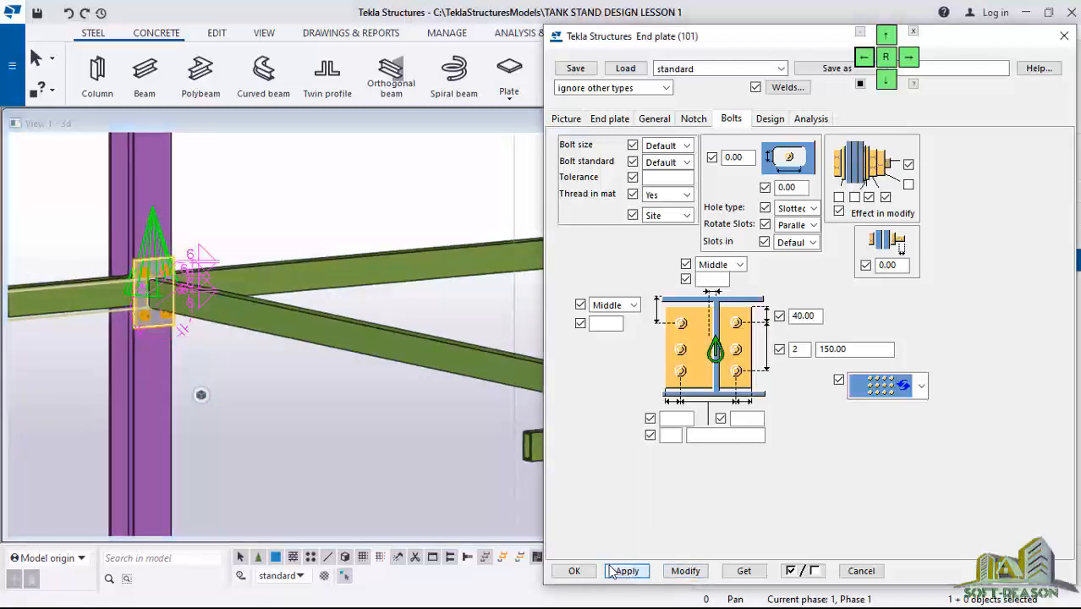
{"action": "left_click", "coordinate": [575, 571]}
{"action": "scroll", "coordinate": [480, 304], "scroll_direction": "down", "scroll_amount": 2}
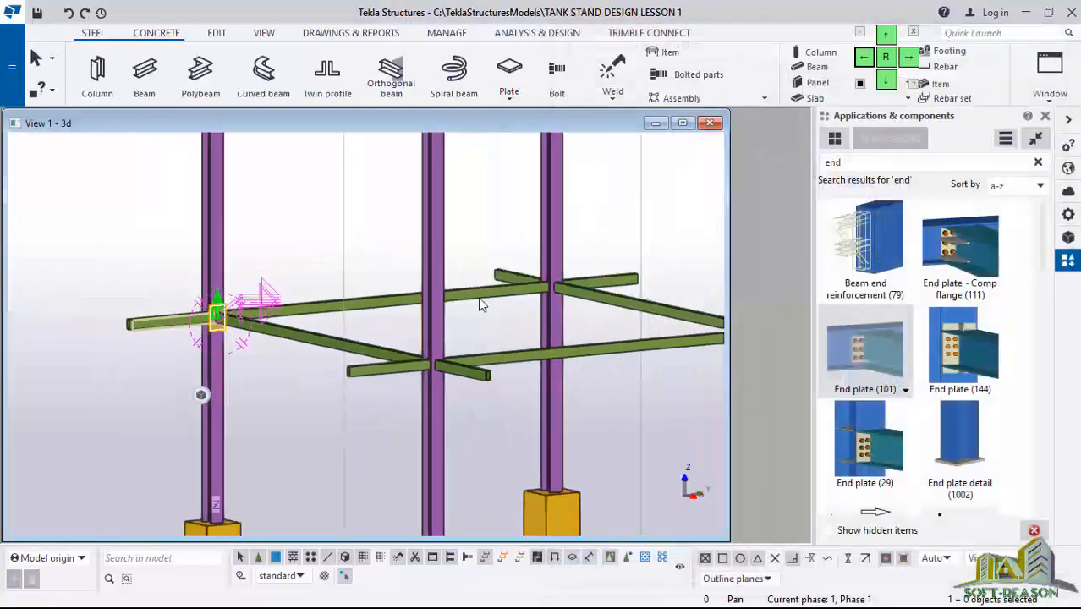
Try to add an End plate (101) connection using a column as main part and the adjacent long beam as secondary part
{"action": "left_click", "coordinate": [913, 349]}
{"action": "scroll", "coordinate": [288, 325], "scroll_direction": "up", "scroll_amount": 3}
{"action": "scroll", "coordinate": [283, 325], "scroll_direction": "down", "scroll_amount": 2}
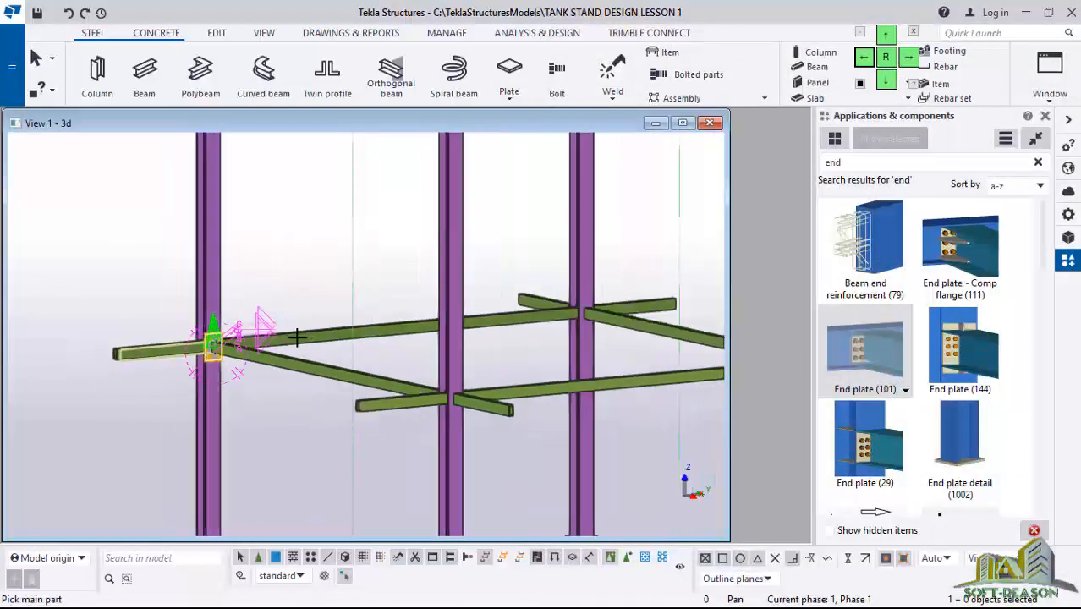
{"action": "scroll", "coordinate": [271, 324], "scroll_direction": "up", "scroll_amount": 6}
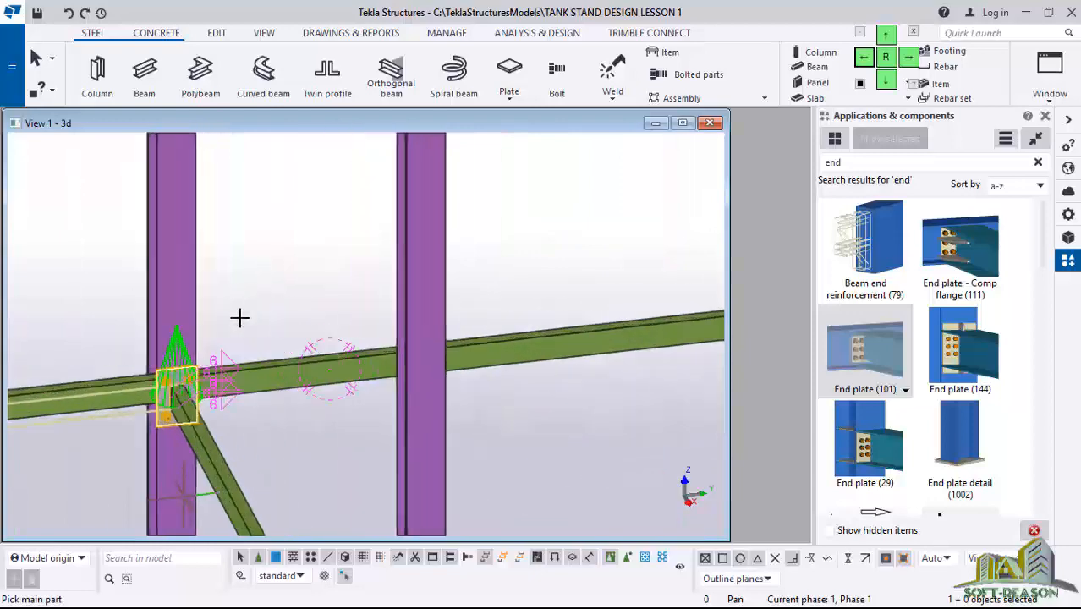
{"action": "scroll", "coordinate": [451, 323], "scroll_direction": "down", "scroll_amount": 4}
{"action": "scroll", "coordinate": [280, 333], "scroll_direction": "up", "scroll_amount": 4}
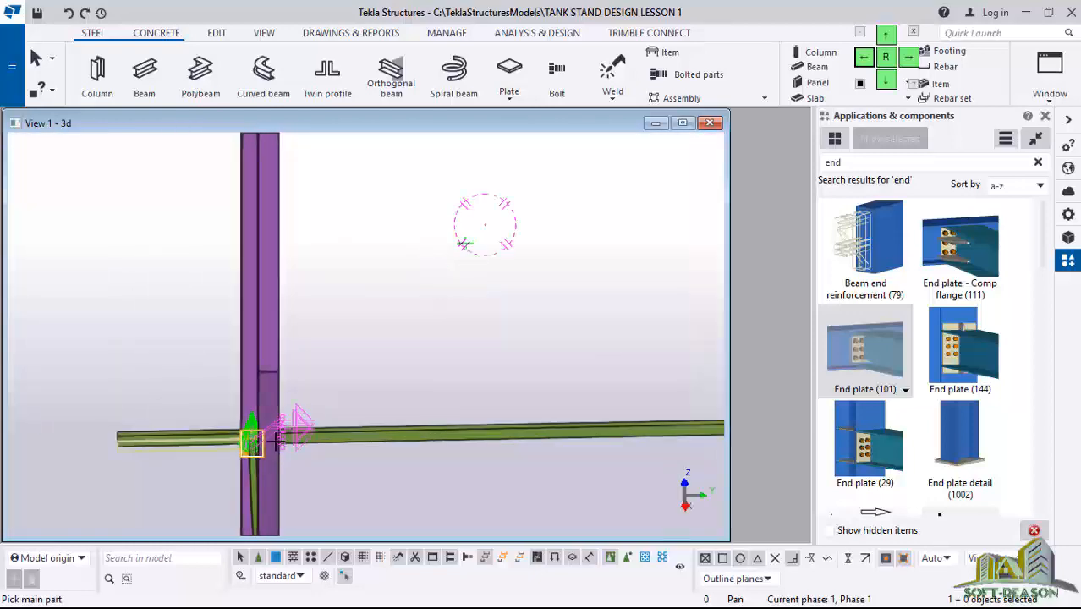
{"action": "left_click", "coordinate": [259, 315]}
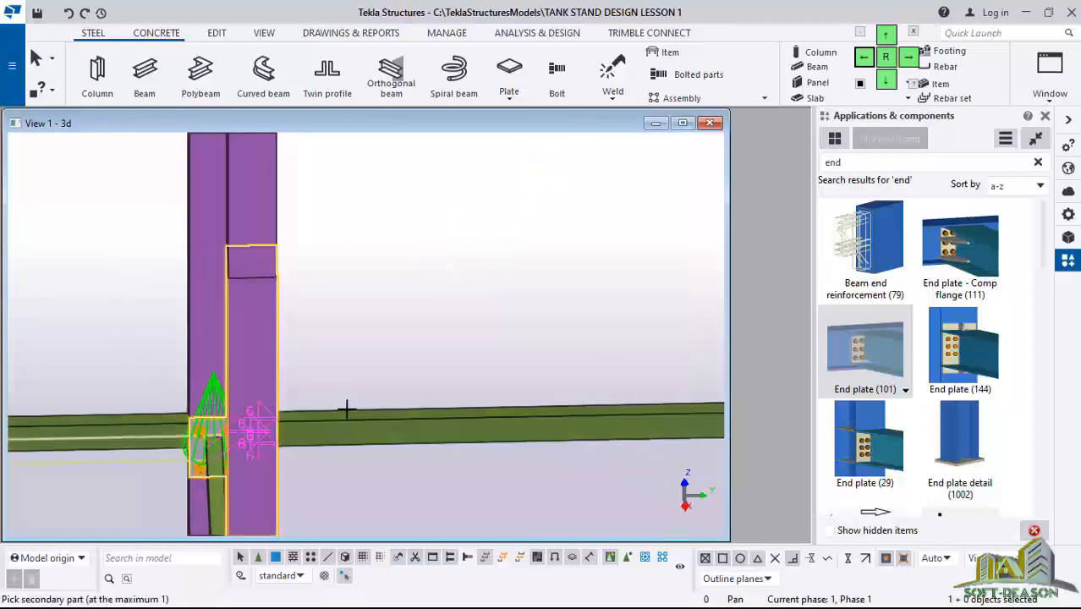
{"action": "left_click", "coordinate": [311, 434]}
Examine the existing end plate and its bolts from several sides for their fit against the column flange
{"action": "scroll", "coordinate": [306, 361], "scroll_direction": "down", "scroll_amount": 2}
{"action": "middle_click_drag", "start_coordinate": [323, 379], "coordinate": [254, 395], "text": "ctrl"}
{"action": "scroll", "coordinate": [270, 434], "scroll_direction": "up", "scroll_amount": 5}
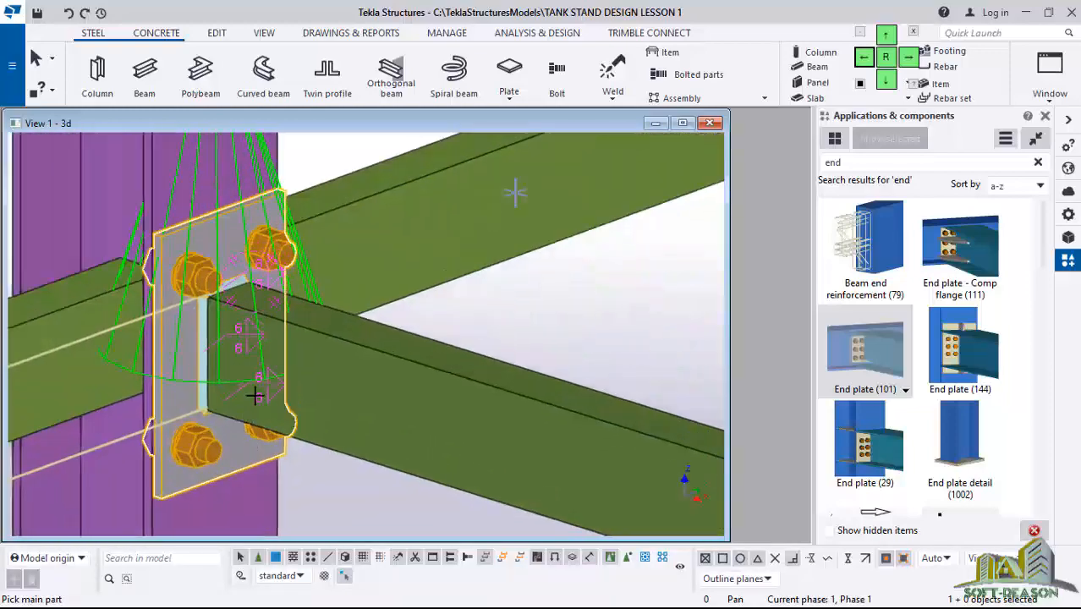
{"action": "middle_click_drag", "start_coordinate": [281, 272], "coordinate": [386, 340], "text": "ctrl"}
{"action": "scroll", "coordinate": [387, 340], "scroll_direction": "down", "scroll_amount": 3}
{"action": "scroll", "coordinate": [582, 304], "scroll_direction": "up", "scroll_amount": 6}
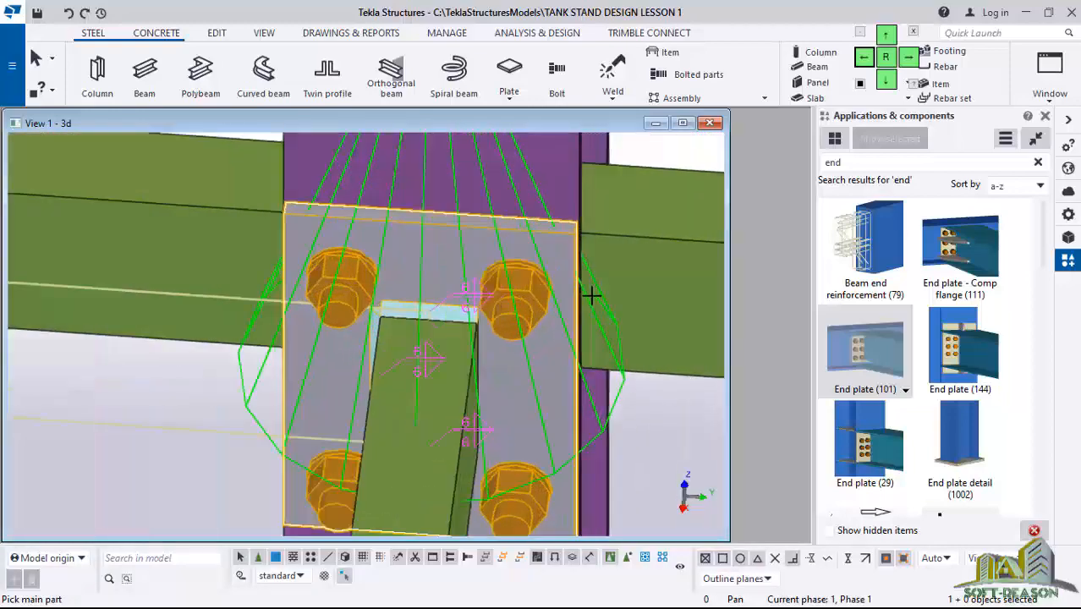
{"action": "middle_click_drag", "start_coordinate": [591, 295], "coordinate": [189, 275], "text": "ctrl"}
{"action": "scroll", "coordinate": [540, 374], "scroll_direction": "up", "scroll_amount": 6}
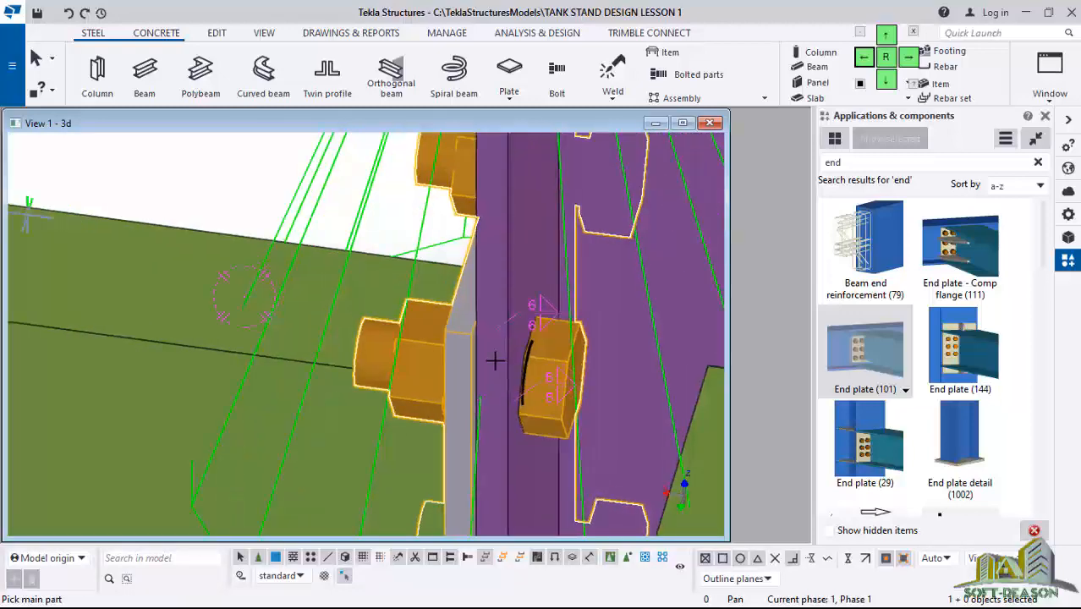
{"action": "scroll", "coordinate": [451, 283], "scroll_direction": "down", "scroll_amount": 5}
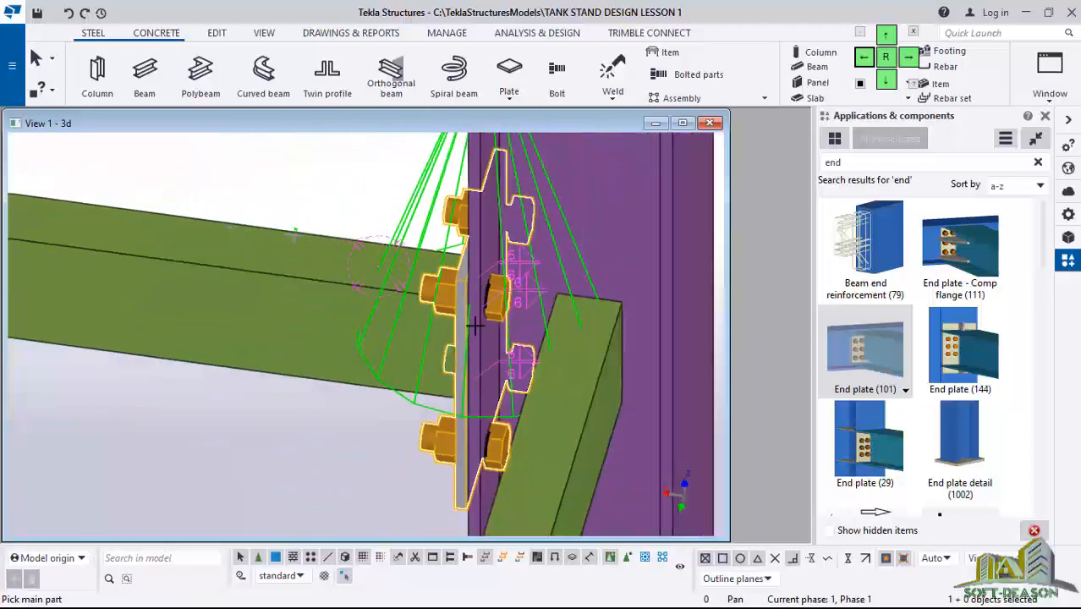
{"action": "middle_click_drag", "start_coordinate": [495, 347], "coordinate": [577, 275], "text": "ctrl"}
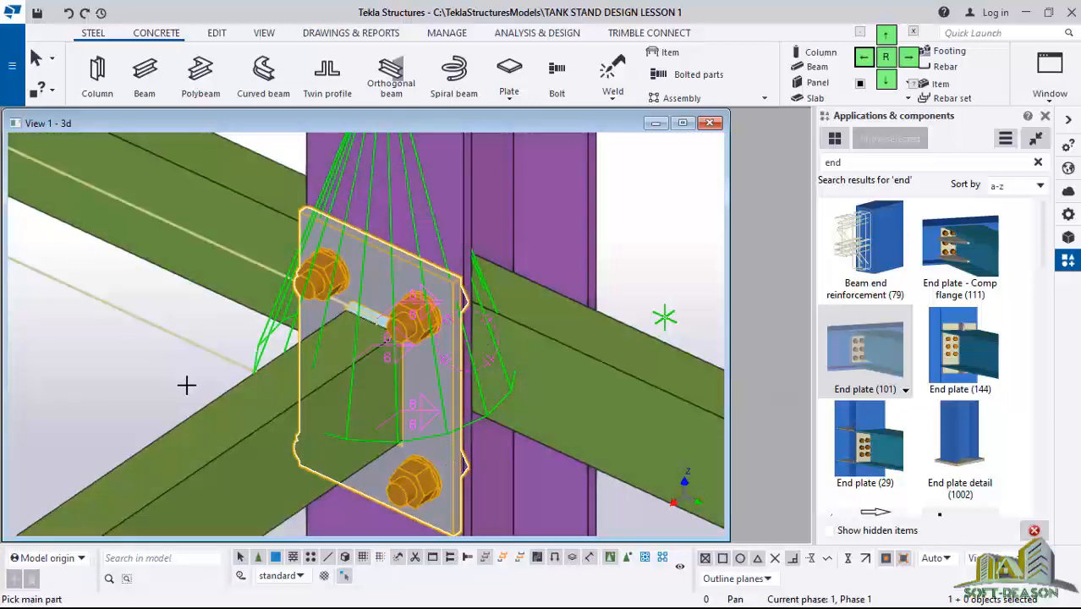
Set the end plate's vertical bolt spacing to 200 mm and its two bolt columns to 80 mm apart with 40 mm side edge distances
{"action": "double_click", "coordinate": [429, 303]}
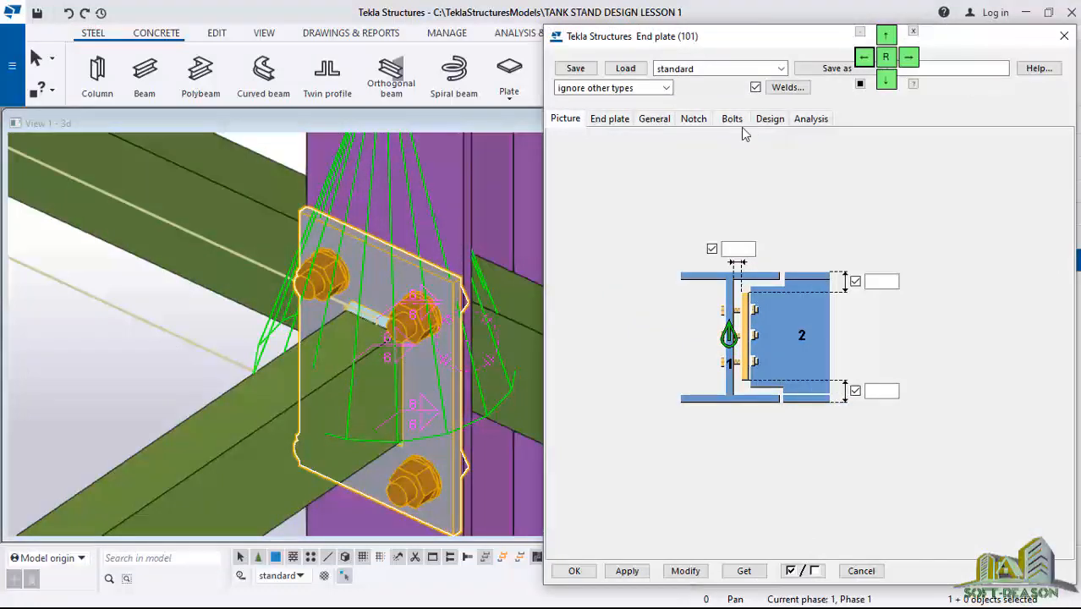
{"action": "left_click", "coordinate": [731, 119]}
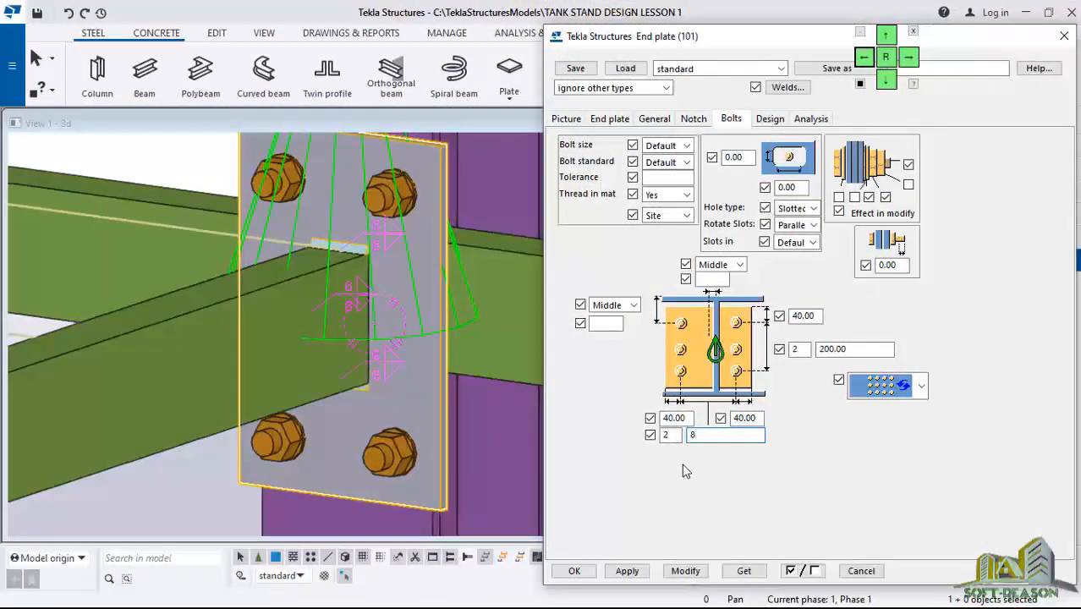
{"action": "left_click", "coordinate": [685, 571]}
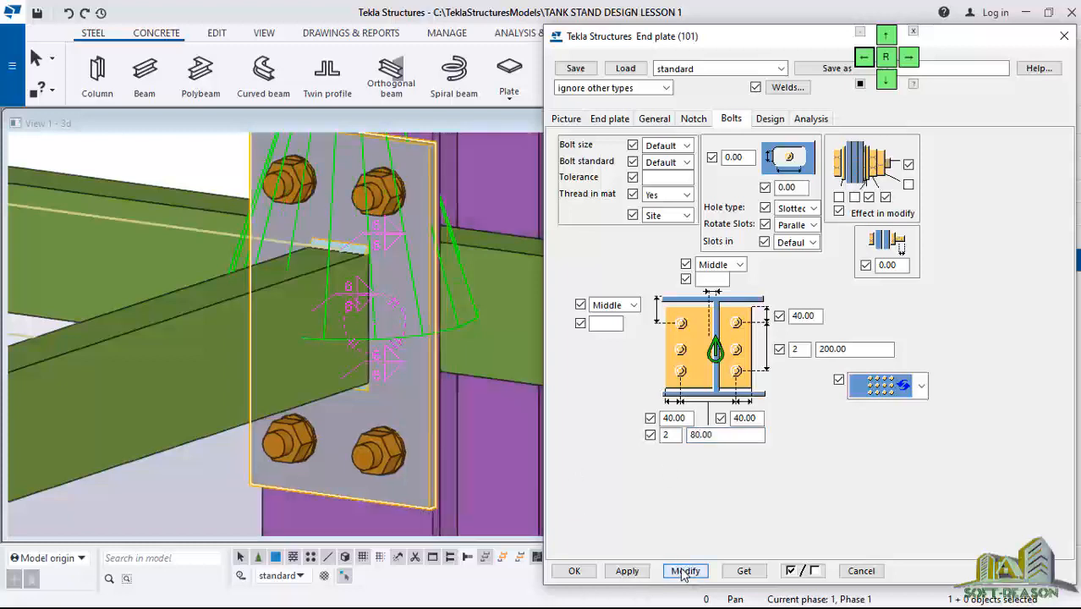
Change the end plate's side edge distances to 30 mm and the horizontal bolt spacing to 70 mm, then apply the settings and close the properties
{"action": "scroll", "coordinate": [442, 304], "scroll_direction": "up", "scroll_amount": 2}
{"action": "middle_click_drag", "start_coordinate": [433, 404], "coordinate": [439, 217], "text": "ctrl"}
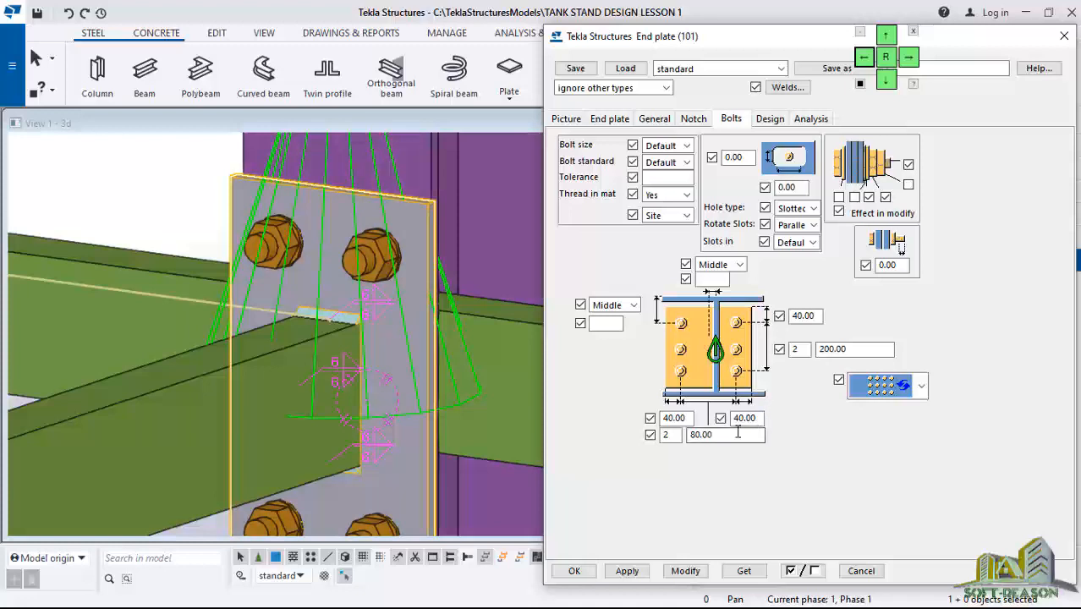
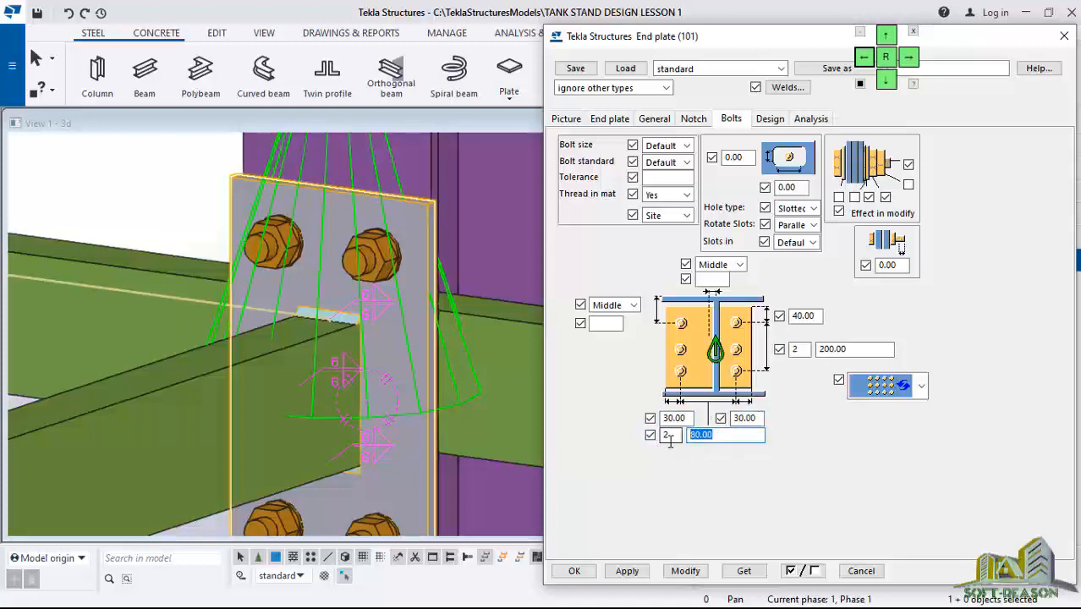
{"action": "left_click", "coordinate": [687, 570]}
{"action": "scroll", "coordinate": [430, 201], "scroll_direction": "down", "scroll_amount": 3}
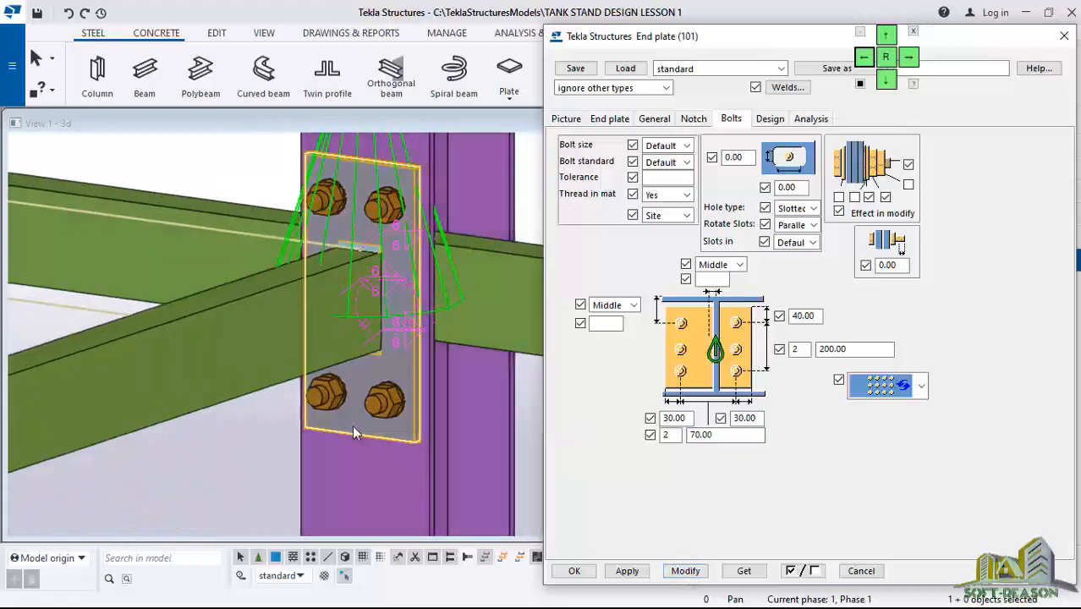
{"action": "scroll", "coordinate": [353, 432], "scroll_direction": "up", "scroll_amount": 1}
{"action": "middle_click_drag", "start_coordinate": [317, 423], "coordinate": [397, 432], "text": "ctrl"}
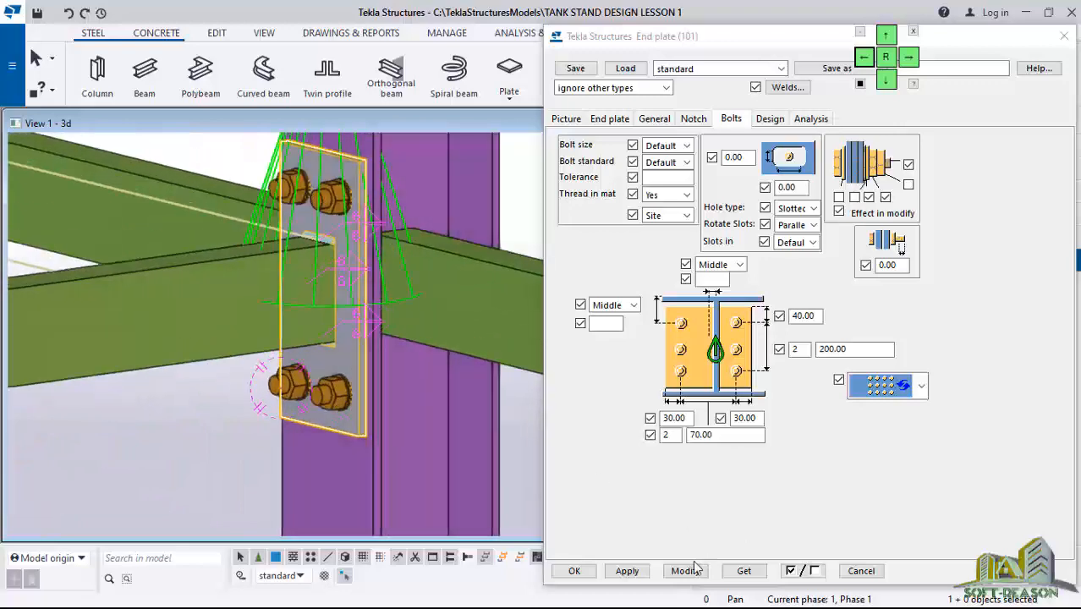
{"action": "left_click", "coordinate": [626, 571]}
{"action": "left_click", "coordinate": [575, 572]}
{"action": "scroll", "coordinate": [318, 366], "scroll_direction": "down", "scroll_amount": 3}
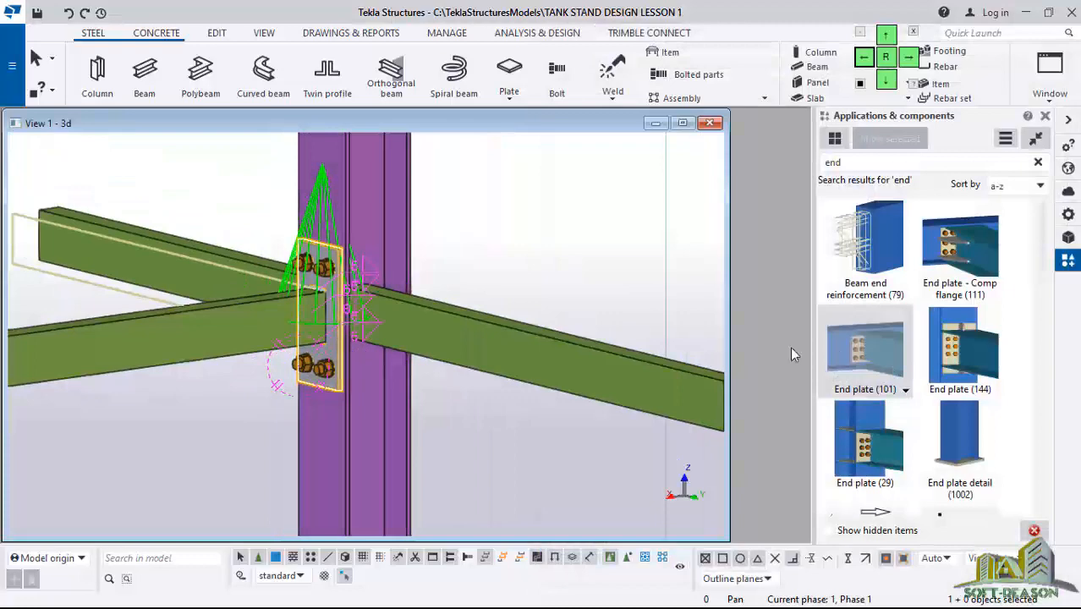
Add an End plate (101) connection between the same column and its second, perpendicular beam, and inspect the two plates together
{"action": "left_click", "coordinate": [370, 208]}
{"action": "left_click", "coordinate": [464, 345]}
{"action": "scroll", "coordinate": [420, 329], "scroll_direction": "up", "scroll_amount": 3}
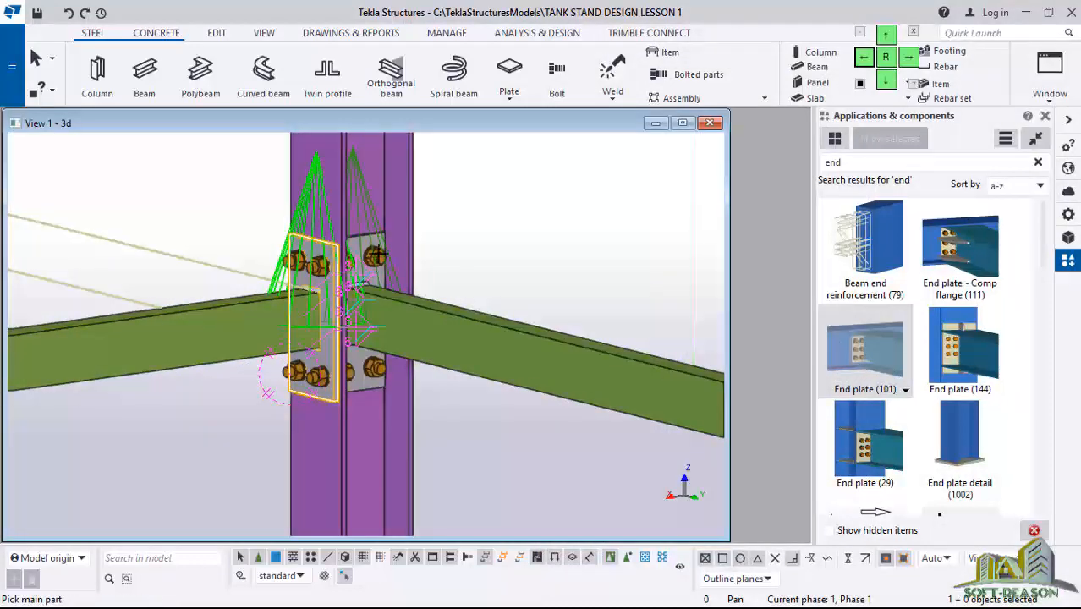
{"action": "middle_click_drag", "start_coordinate": [413, 345], "coordinate": [272, 283], "text": "ctrl"}
{"action": "scroll", "coordinate": [413, 264], "scroll_direction": "up", "scroll_amount": 5}
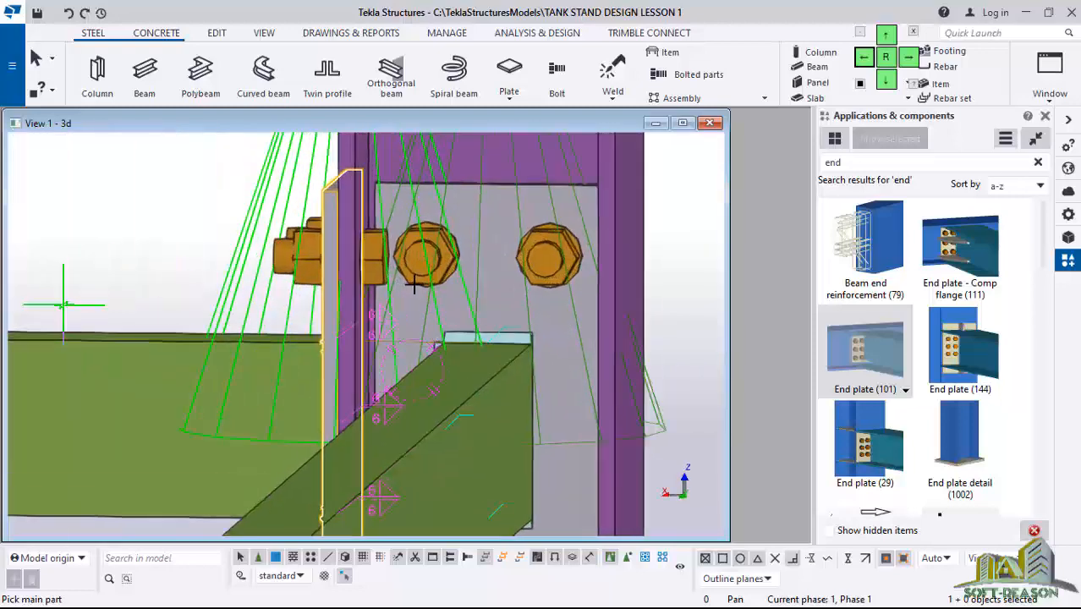
{"action": "scroll", "coordinate": [401, 218], "scroll_direction": "down", "scroll_amount": 3}
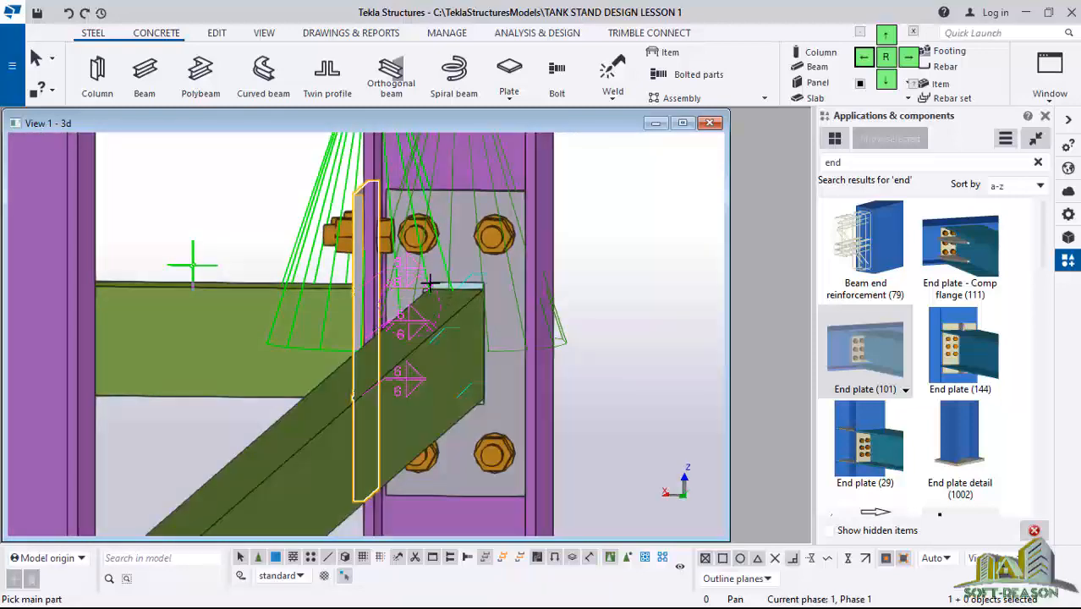
{"action": "middle_click_drag", "start_coordinate": [430, 283], "coordinate": [566, 328], "text": "ctrl"}
{"action": "scroll", "coordinate": [277, 213], "scroll_direction": "down", "scroll_amount": 5}
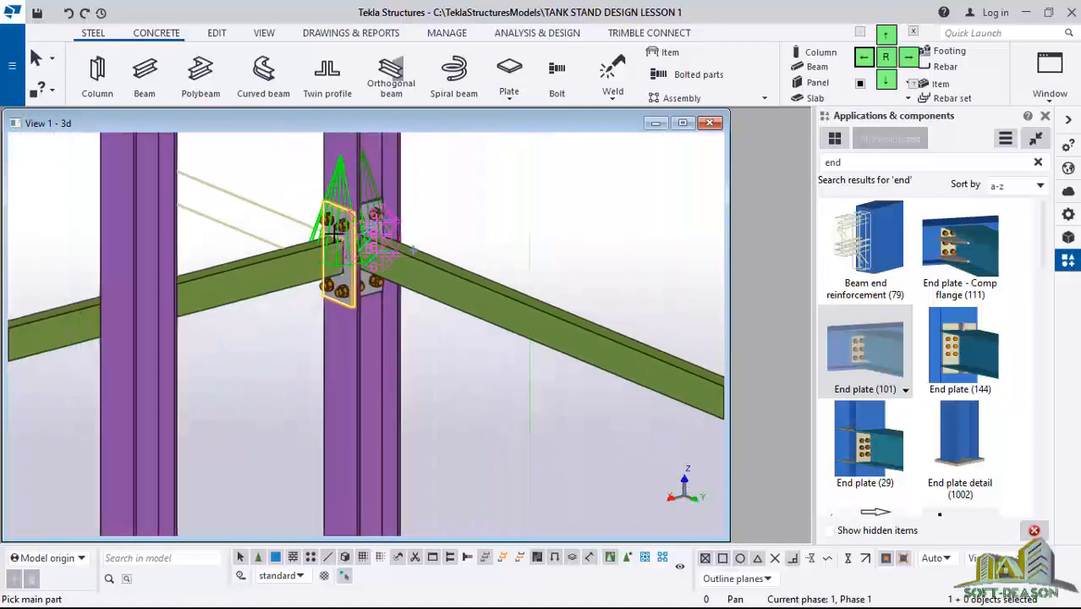
Add End plate (101) connections joining both horizontal beams to the next column of the tank stand
{"action": "scroll", "coordinate": [330, 227], "scroll_direction": "down", "scroll_amount": 5}
{"action": "scroll", "coordinate": [526, 345], "scroll_direction": "up", "scroll_amount": 6}
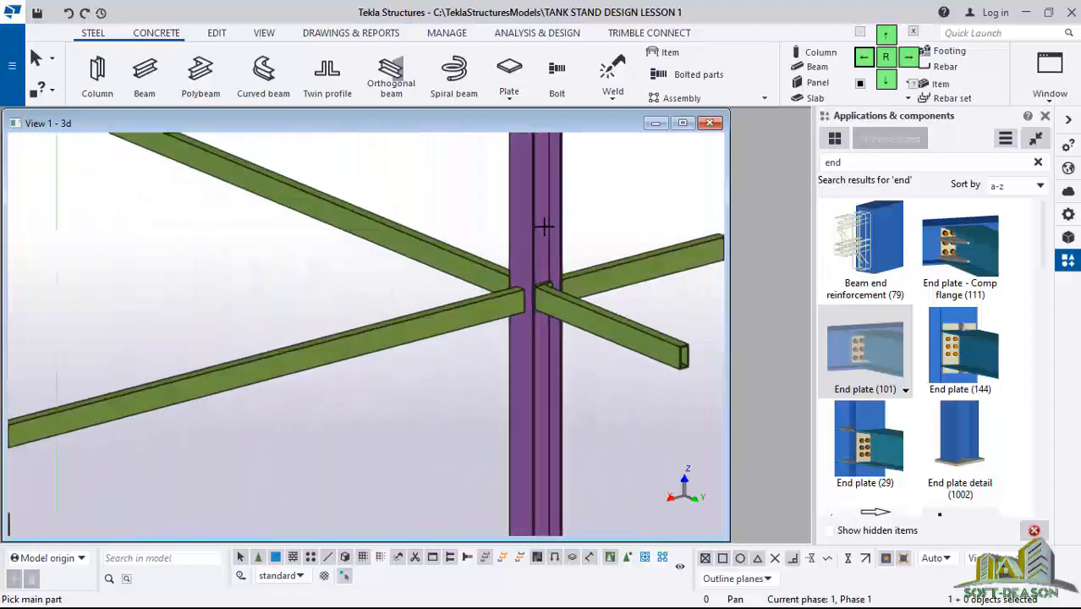
{"action": "left_click", "coordinate": [519, 224]}
{"action": "left_click", "coordinate": [455, 270]}
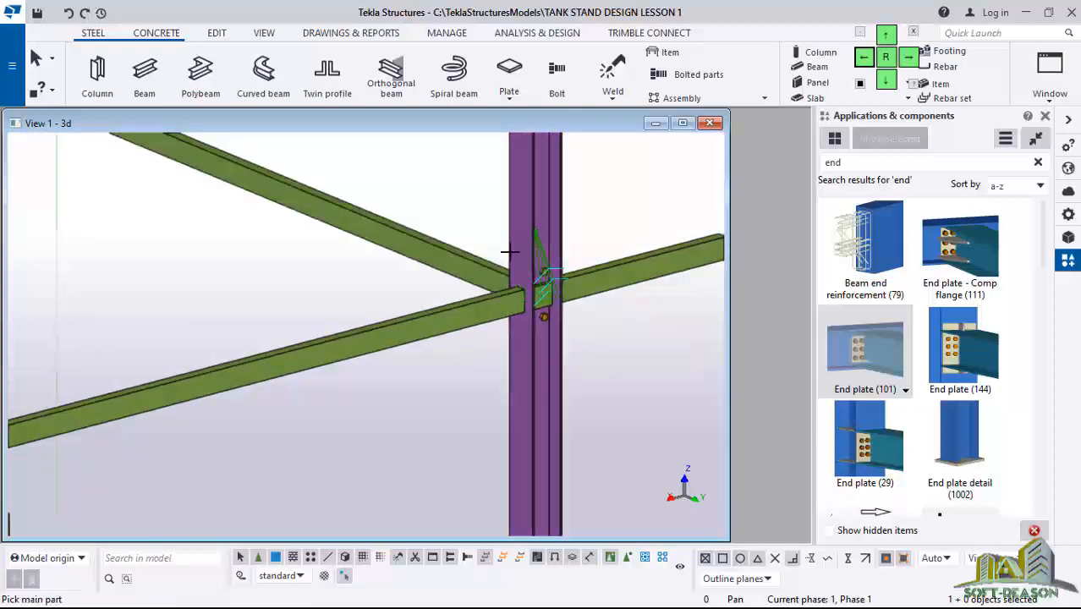
{"action": "scroll", "coordinate": [537, 274], "scroll_direction": "up", "scroll_amount": 1}
{"action": "left_click", "coordinate": [521, 213]}
{"action": "left_click", "coordinate": [427, 313]}
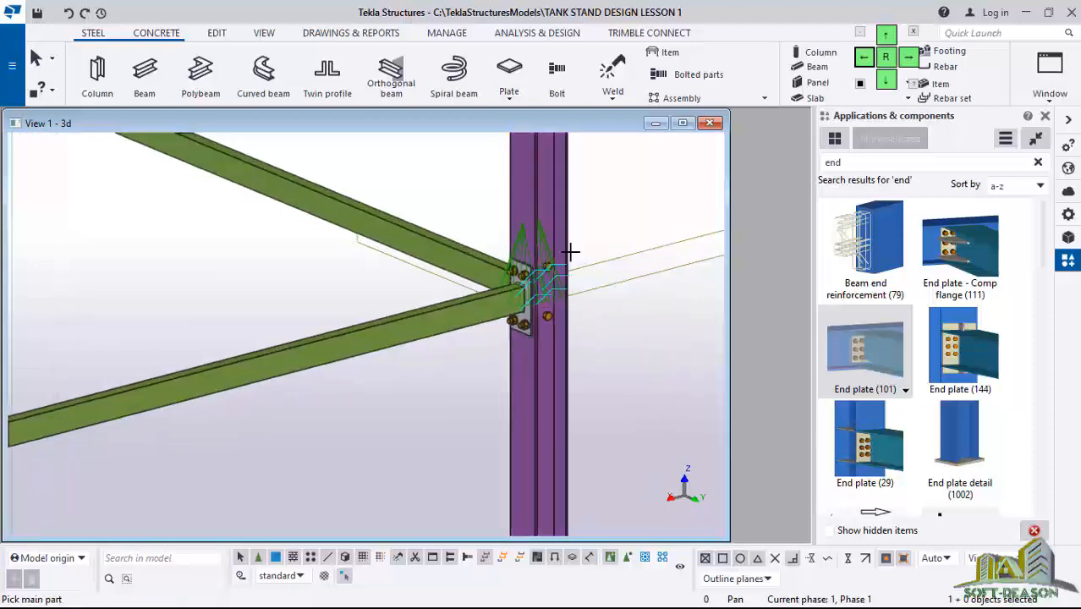
Add End plate (101) connections joining both horizontal beams to the front column of the tank stand
{"action": "scroll", "coordinate": [606, 326], "scroll_direction": "down", "scroll_amount": 3}
{"action": "scroll", "coordinate": [606, 327], "scroll_direction": "down", "scroll_amount": 2}
{"action": "scroll", "coordinate": [255, 370], "scroll_direction": "up", "scroll_amount": 3}
{"action": "left_click", "coordinate": [339, 340]}
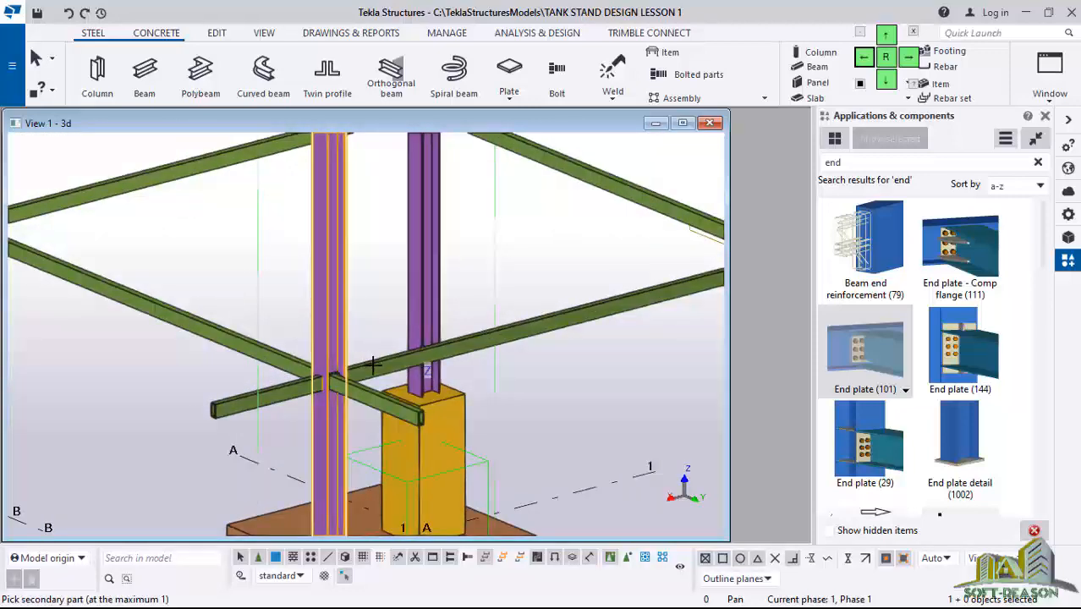
{"action": "left_click", "coordinate": [374, 365]}
{"action": "left_click", "coordinate": [318, 351]}
{"action": "left_click", "coordinate": [272, 356]}
{"action": "scroll", "coordinate": [442, 343], "scroll_direction": "down", "scroll_amount": 3}
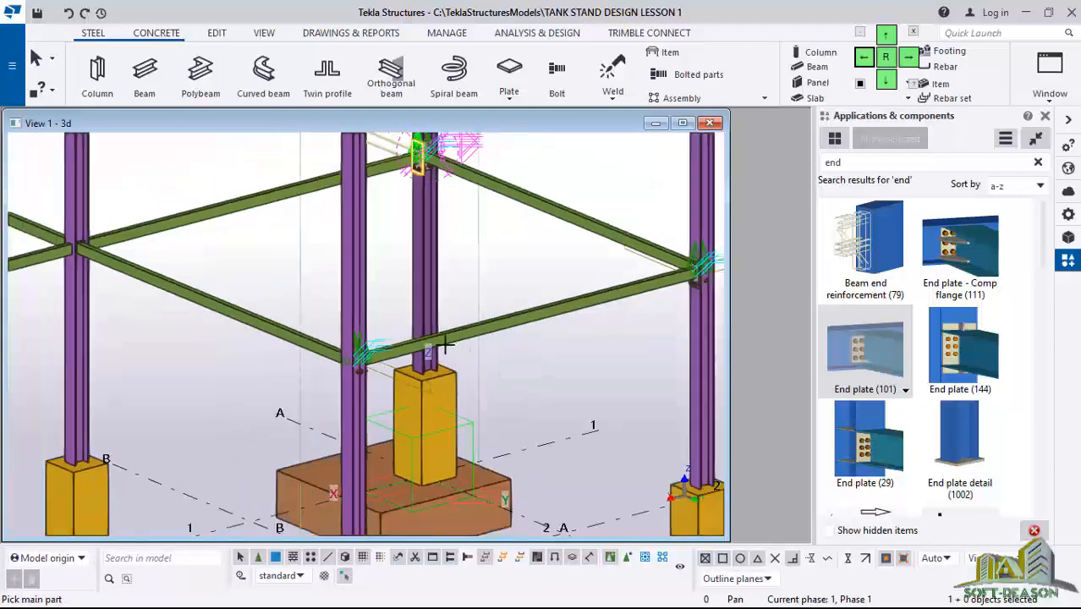
Add End plate (101) connections joining both horizontal beams to the last unconnected column and inspect its bolted plates up close
{"action": "middle_click_drag", "start_coordinate": [442, 342], "coordinate": [169, 235], "text": "ctrl"}
{"action": "left_click", "coordinate": [160, 240]}
{"action": "scroll", "coordinate": [103, 288], "scroll_direction": "up", "scroll_amount": 2}
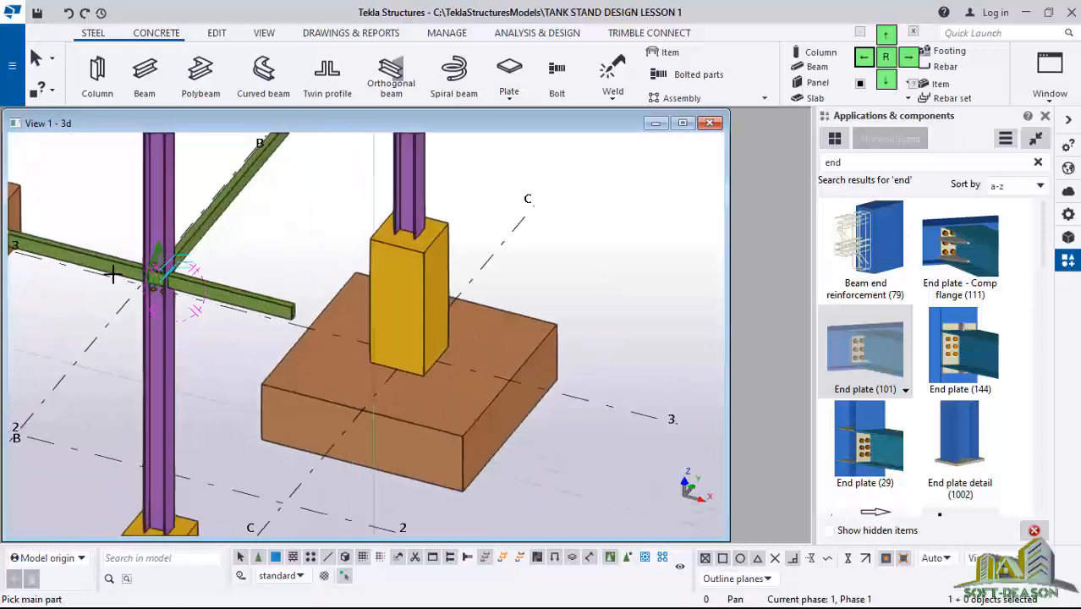
{"action": "left_click", "coordinate": [103, 248]}
{"action": "scroll", "coordinate": [232, 316], "scroll_direction": "down", "scroll_amount": 2}
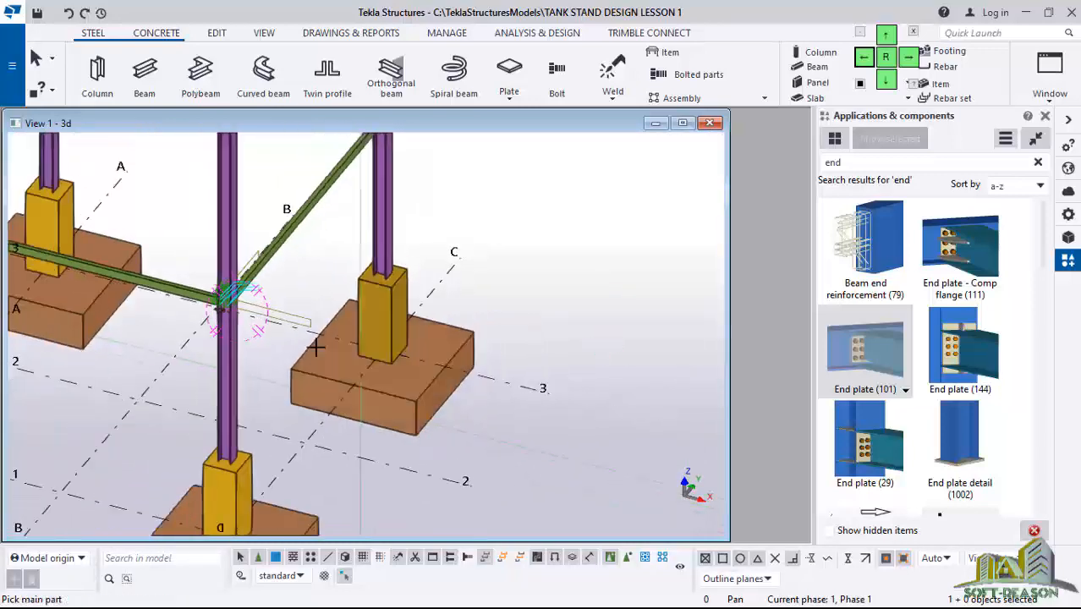
{"action": "middle_click_drag", "start_coordinate": [232, 317], "coordinate": [521, 326], "text": "ctrl"}
{"action": "scroll", "coordinate": [331, 360], "scroll_direction": "up", "scroll_amount": 2}
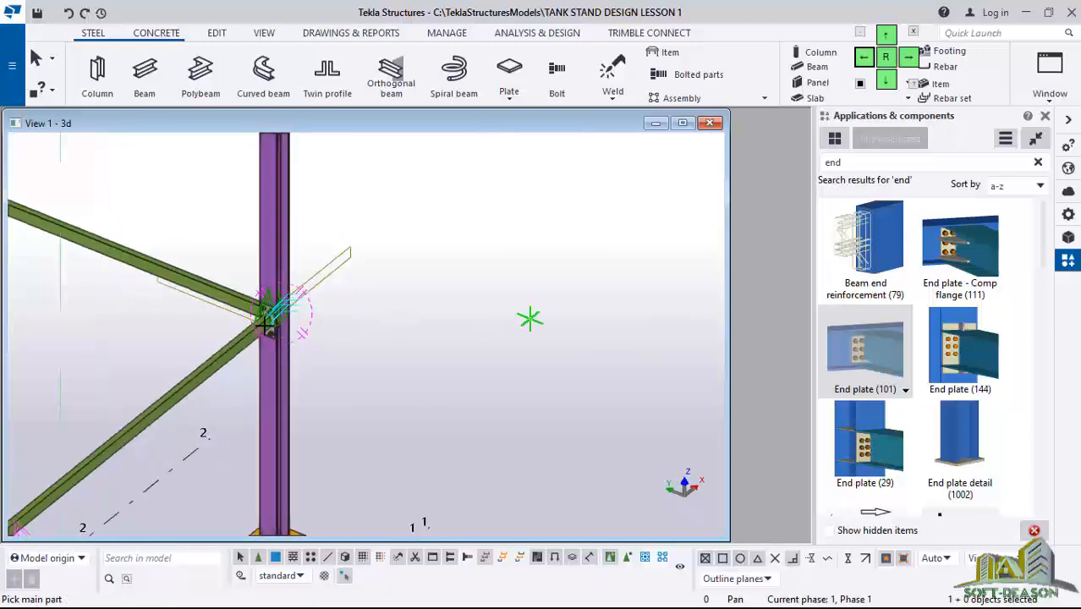
{"action": "scroll", "coordinate": [288, 298], "scroll_direction": "up", "scroll_amount": 5}
{"action": "scroll", "coordinate": [415, 241], "scroll_direction": "down", "scroll_amount": 2}
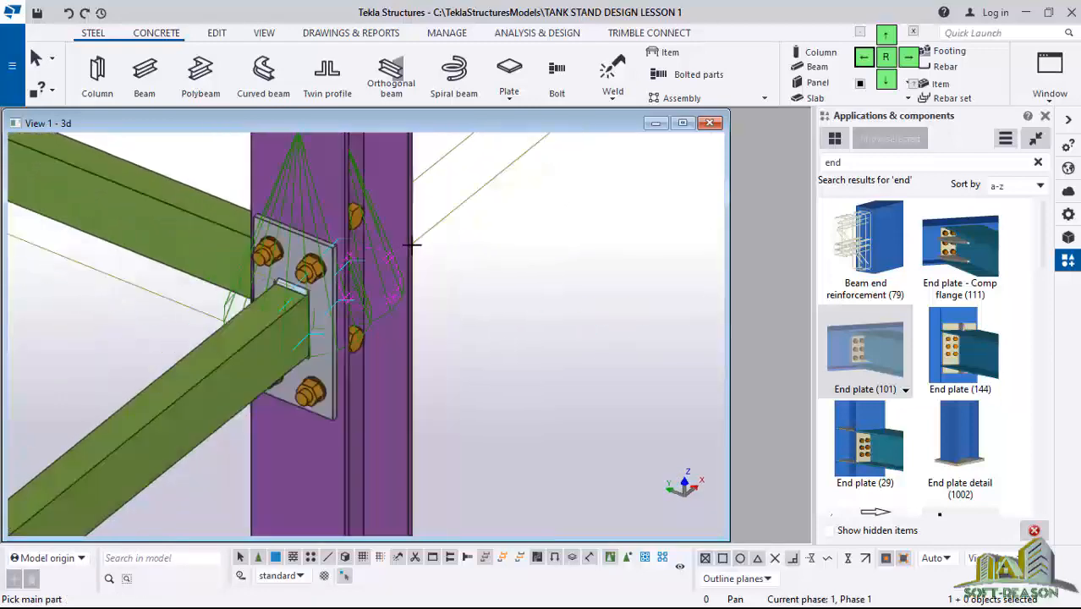
{"action": "middle_click_drag", "start_coordinate": [415, 241], "coordinate": [538, 307]}
{"action": "scroll", "coordinate": [553, 307], "scroll_direction": "down", "scroll_amount": 4}
End the End plate (101) command and redraw the 3D view of the tank stand
{"action": "right_click", "coordinate": [583, 223]}
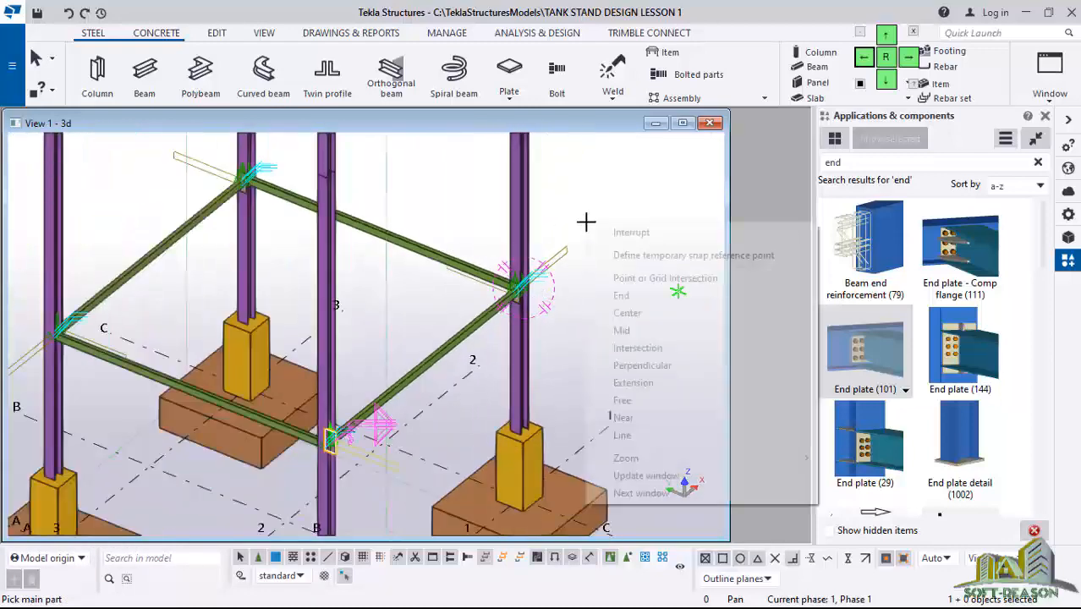
{"action": "left_click", "coordinate": [596, 232]}
{"action": "right_click", "coordinate": [607, 241]}
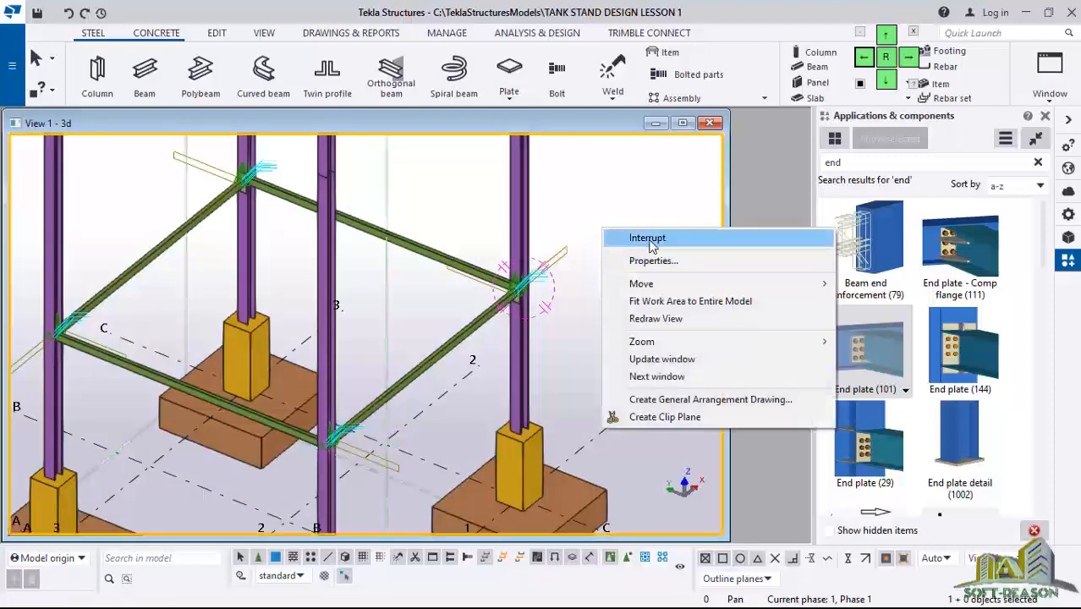
{"action": "left_click", "coordinate": [623, 240]}
{"action": "right_click", "coordinate": [580, 219]}
{"action": "left_click", "coordinate": [633, 307]}
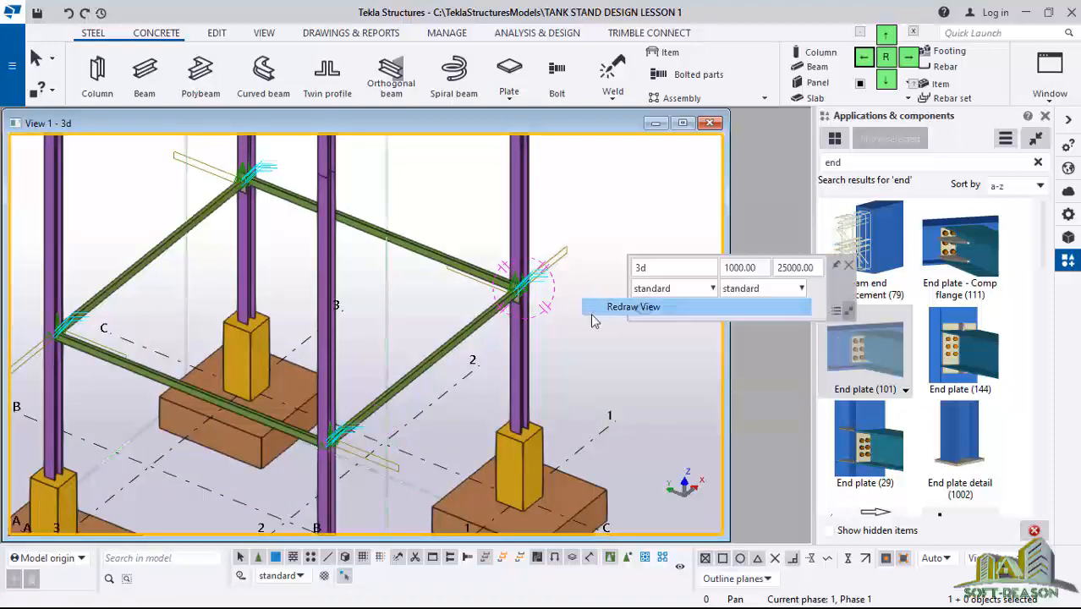
Copy the ring of four connected horizontal beams linearly upward, making 5 copies at a dZ of 2000 mm
{"action": "scroll", "coordinate": [330, 385], "scroll_direction": "down", "scroll_amount": 2}
{"action": "middle_click_drag", "start_coordinate": [331, 385], "coordinate": [410, 392]}
{"action": "scroll", "coordinate": [379, 428], "scroll_direction": "down", "scroll_amount": 2}
{"action": "scroll", "coordinate": [311, 440], "scroll_direction": "down", "scroll_amount": 3}
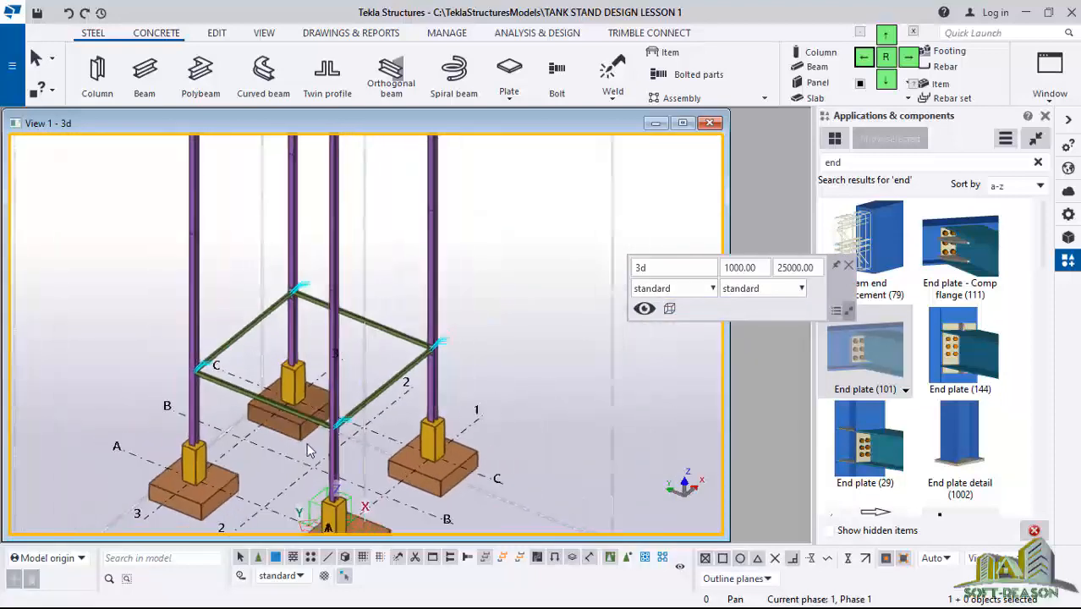
{"action": "scroll", "coordinate": [326, 364], "scroll_direction": "up", "scroll_amount": 6}
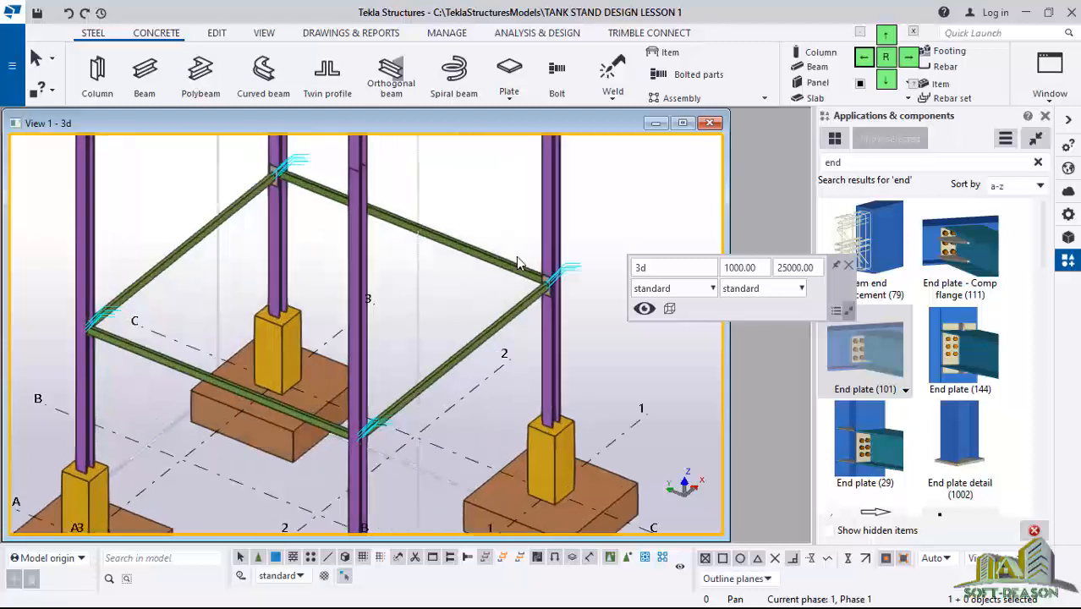
{"action": "left_click", "coordinate": [423, 228]}
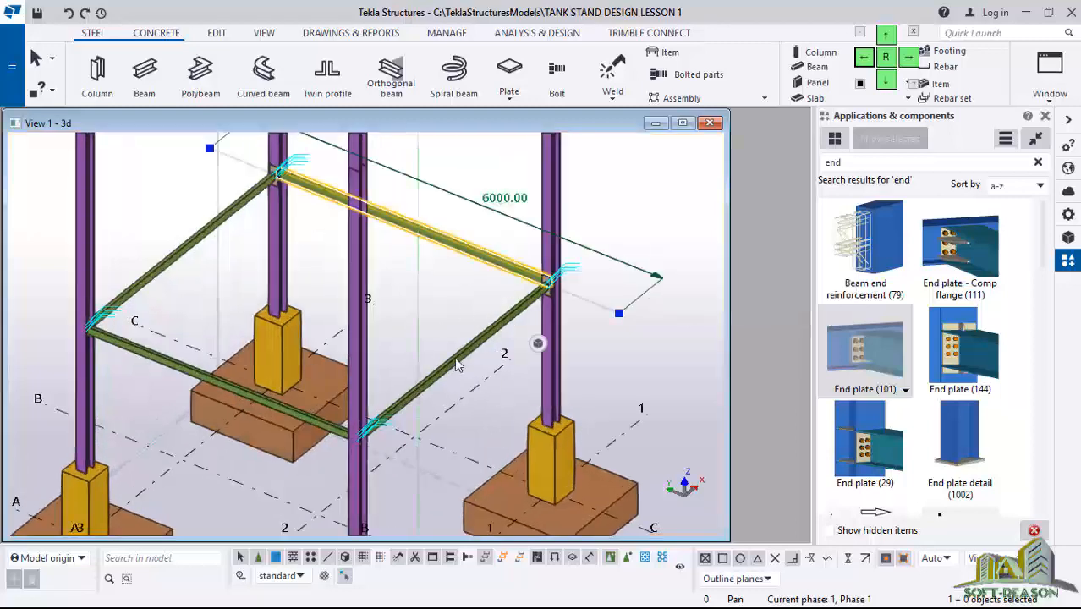
{"action": "left_click", "coordinate": [456, 364], "text": "ctrl"}
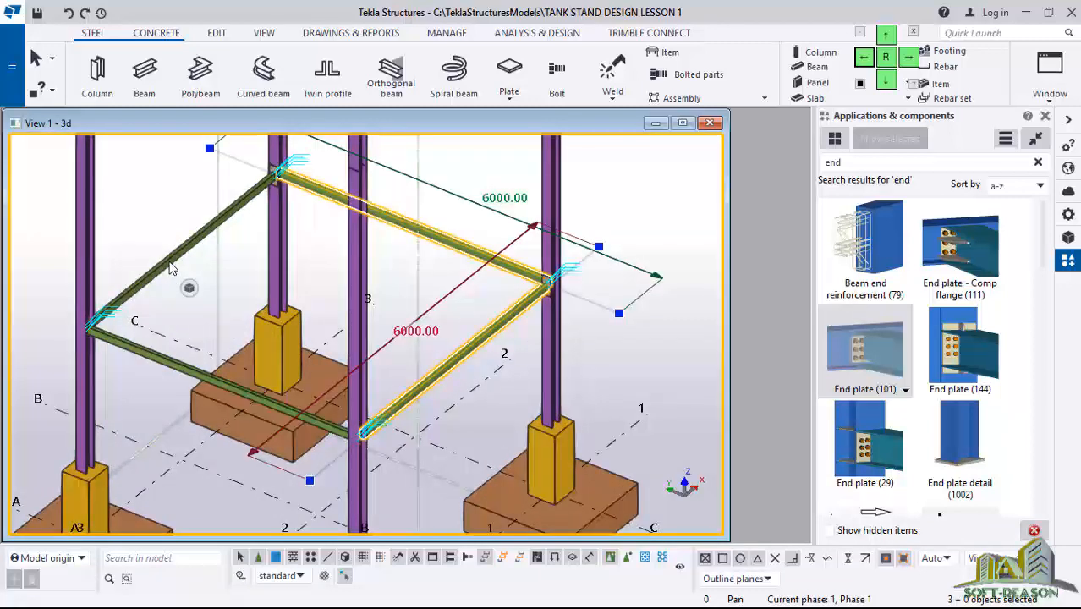
{"action": "left_click", "coordinate": [169, 267], "text": "ctrl"}
{"action": "middle_click_drag", "start_coordinate": [169, 267], "coordinate": [253, 279], "text": "ctrl"}
{"action": "left_click", "coordinate": [253, 372], "text": "ctrl"}
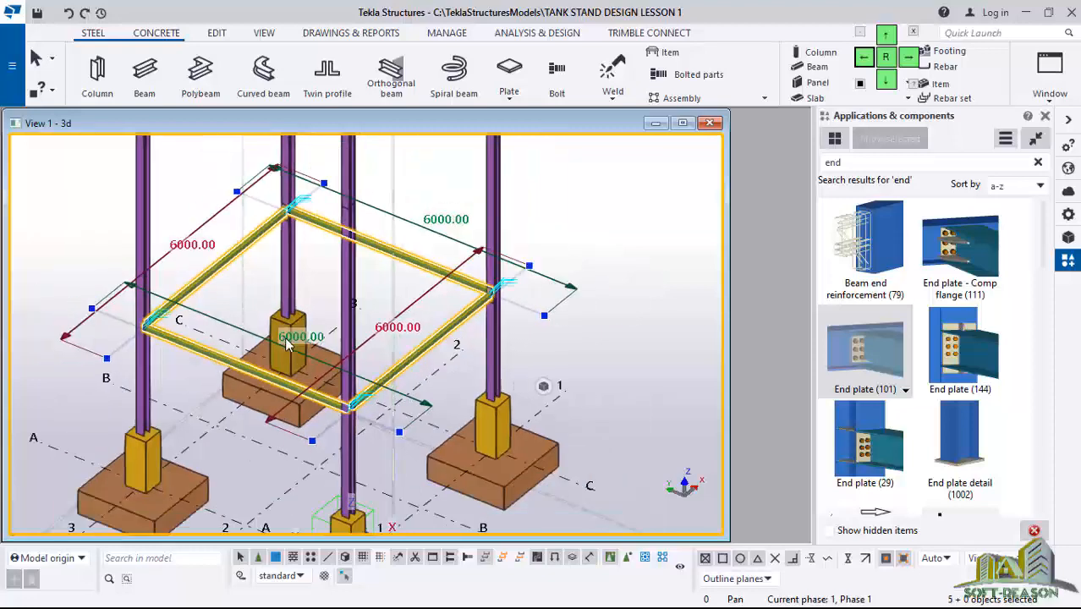
{"action": "scroll", "coordinate": [286, 342], "scroll_direction": "down", "scroll_amount": 5}
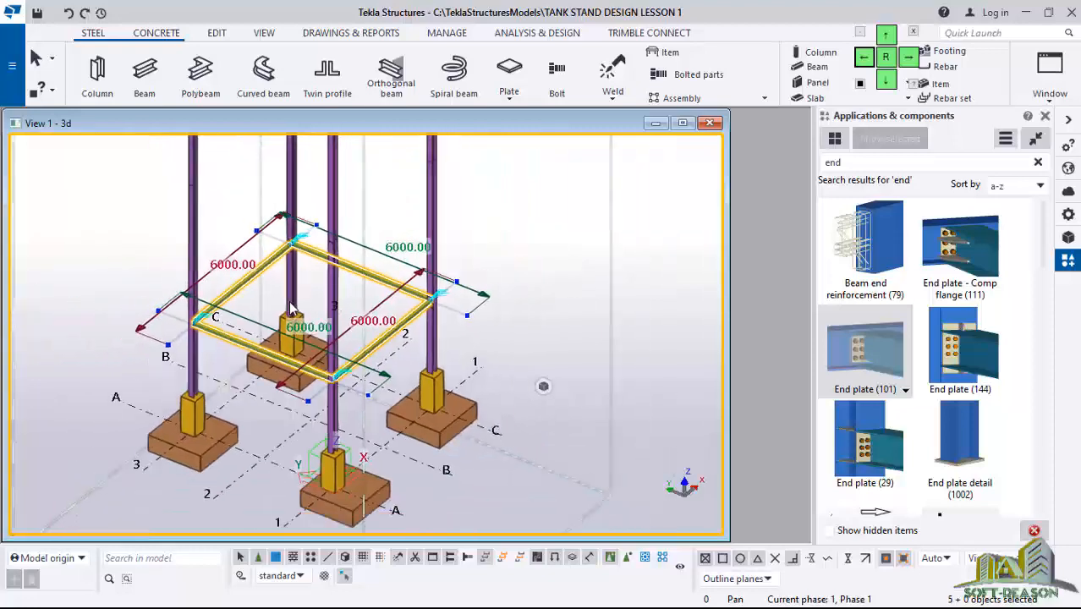
{"action": "right_click", "coordinate": [507, 235]}
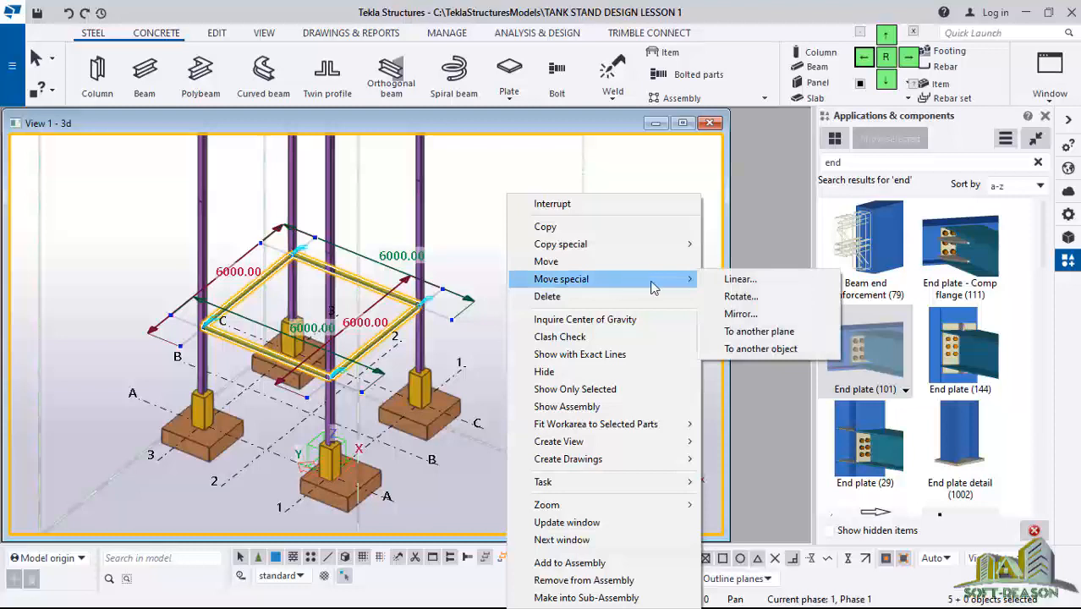
{"action": "mouse_move", "coordinate": [680, 248]}
{"action": "left_click", "coordinate": [717, 245]}
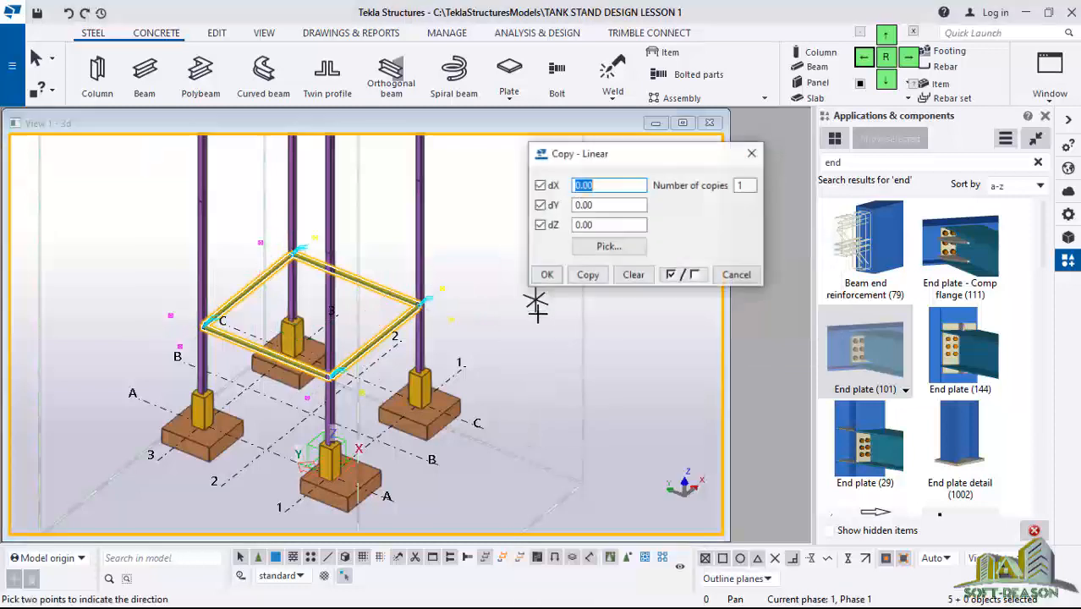
{"action": "left_click", "coordinate": [740, 185]}
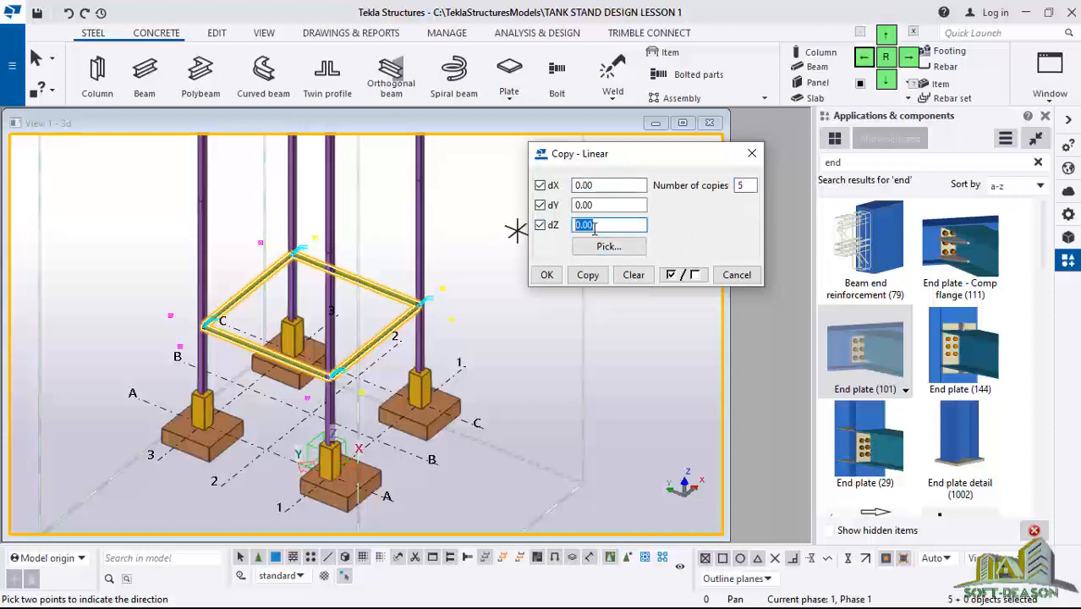
{"action": "type", "text": "200"}
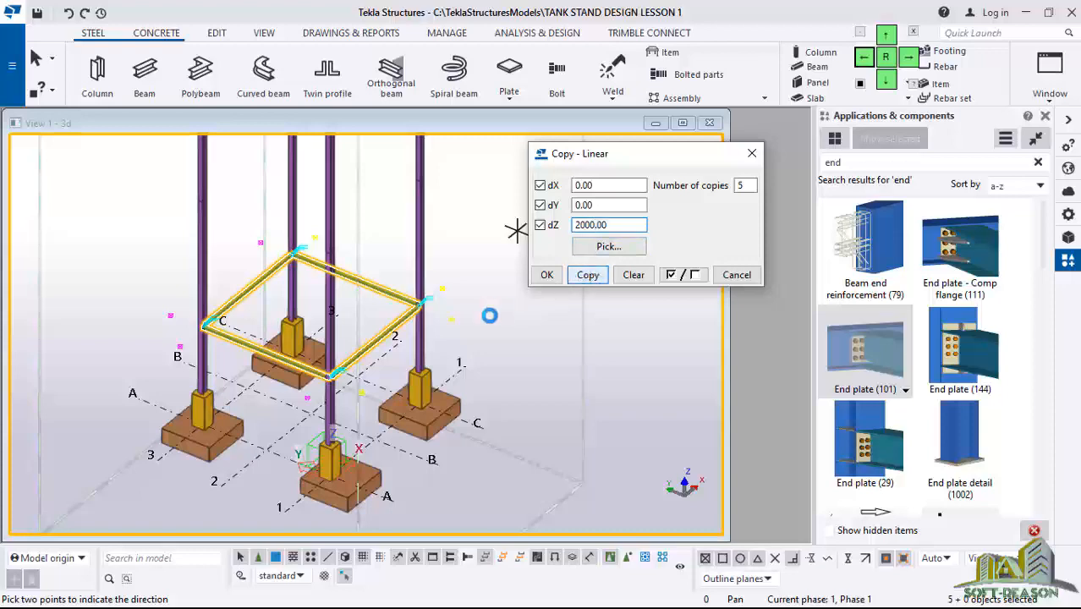
Examine the copied beam levels up to the column tops, close the linear copy settings and leave the copy command
{"action": "scroll", "coordinate": [389, 372], "scroll_direction": "down", "scroll_amount": 3}
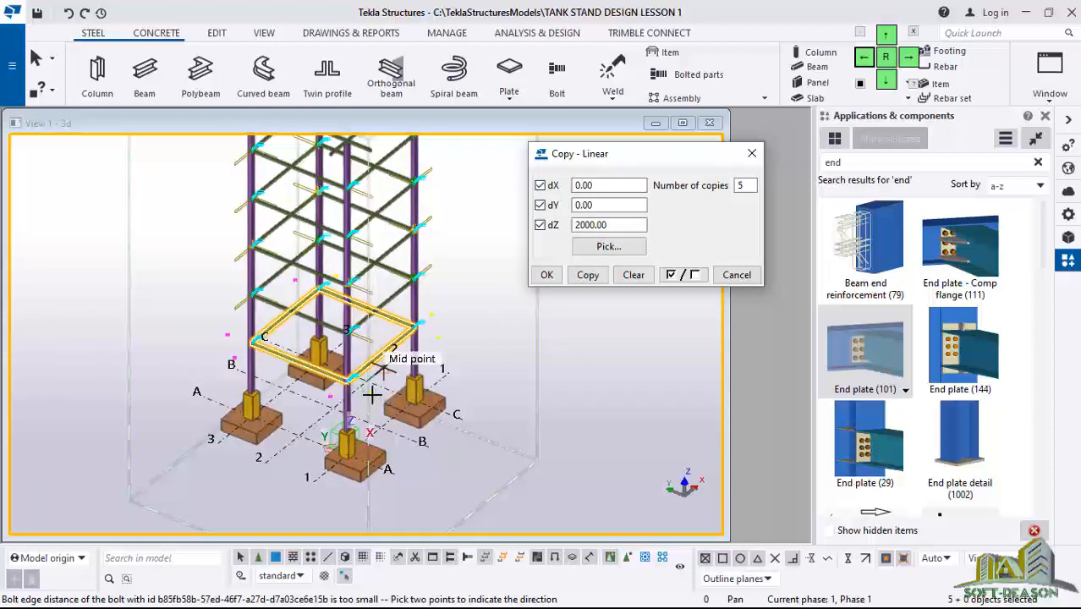
{"action": "scroll", "coordinate": [342, 223], "scroll_direction": "up", "scroll_amount": 2}
{"action": "scroll", "coordinate": [293, 254], "scroll_direction": "up", "scroll_amount": 5}
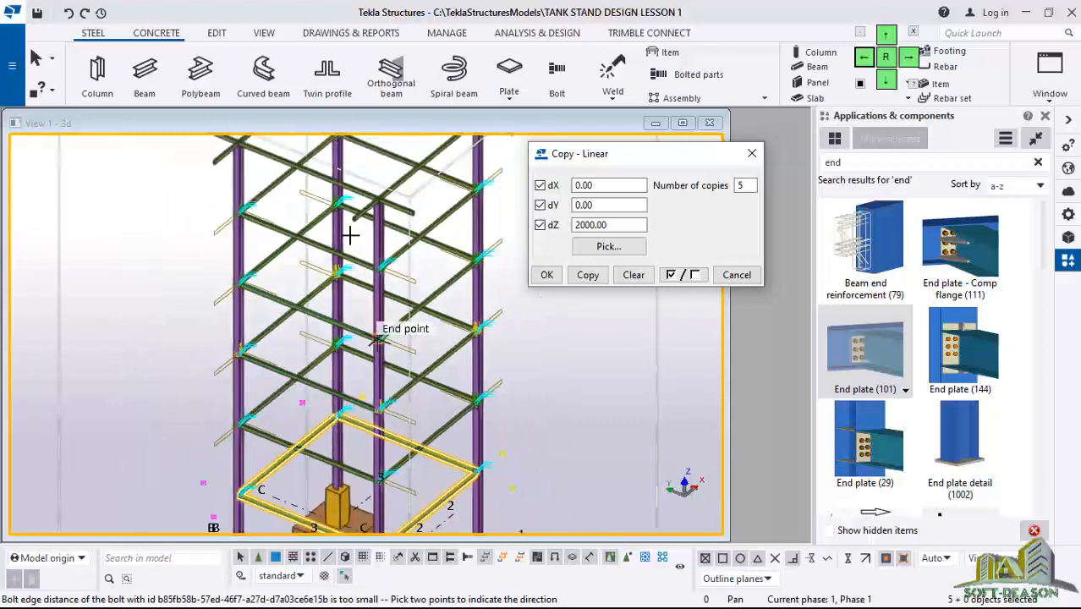
{"action": "scroll", "coordinate": [396, 205], "scroll_direction": "up", "scroll_amount": 5}
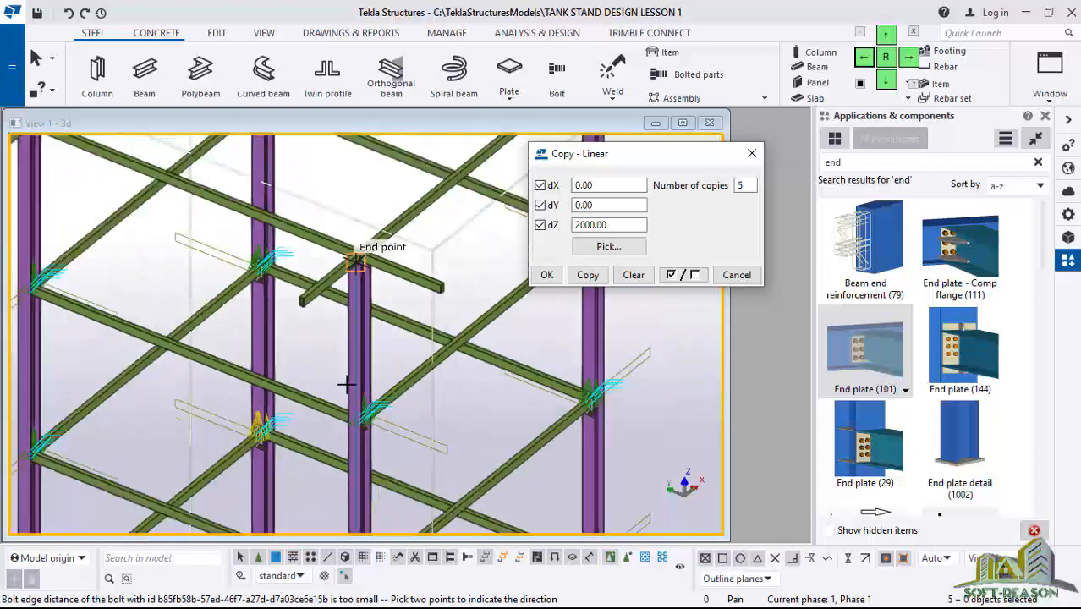
{"action": "scroll", "coordinate": [371, 269], "scroll_direction": "up", "scroll_amount": 5}
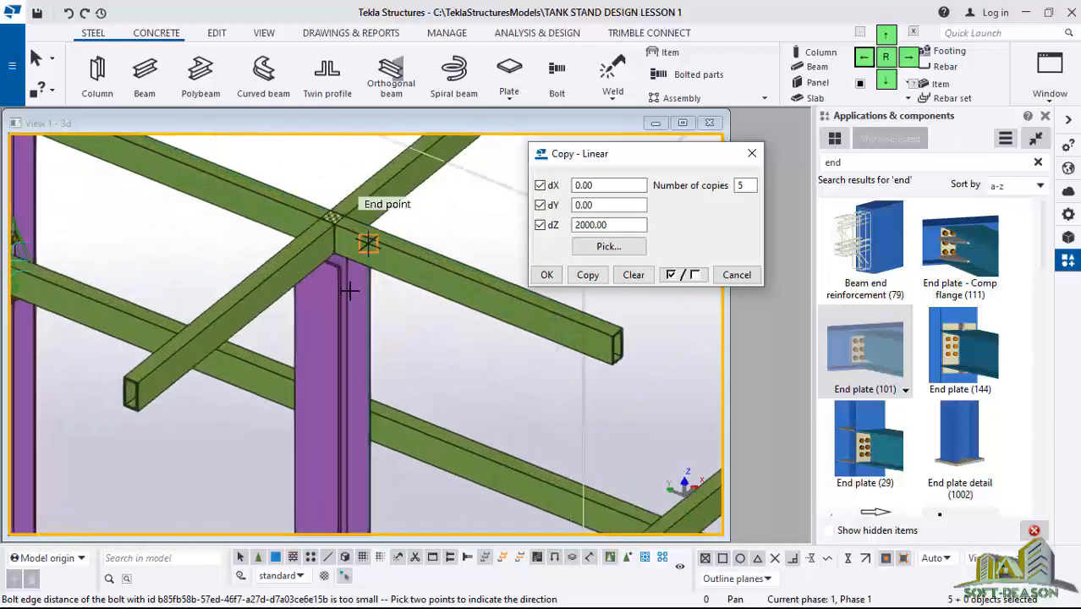
{"action": "scroll", "coordinate": [351, 338], "scroll_direction": "down", "scroll_amount": 6}
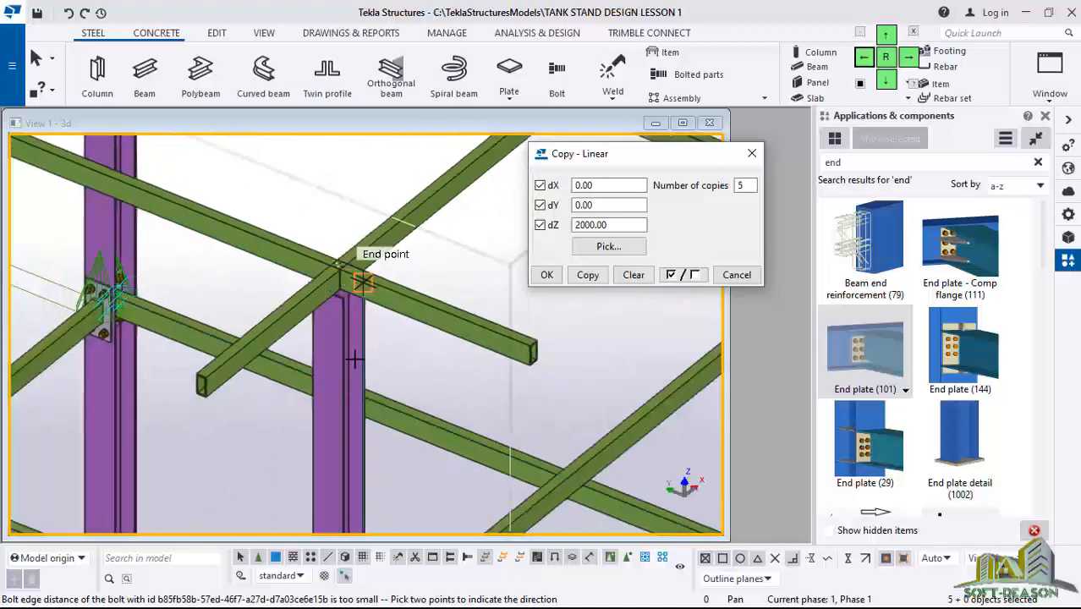
{"action": "scroll", "coordinate": [267, 338], "scroll_direction": "down", "scroll_amount": 5}
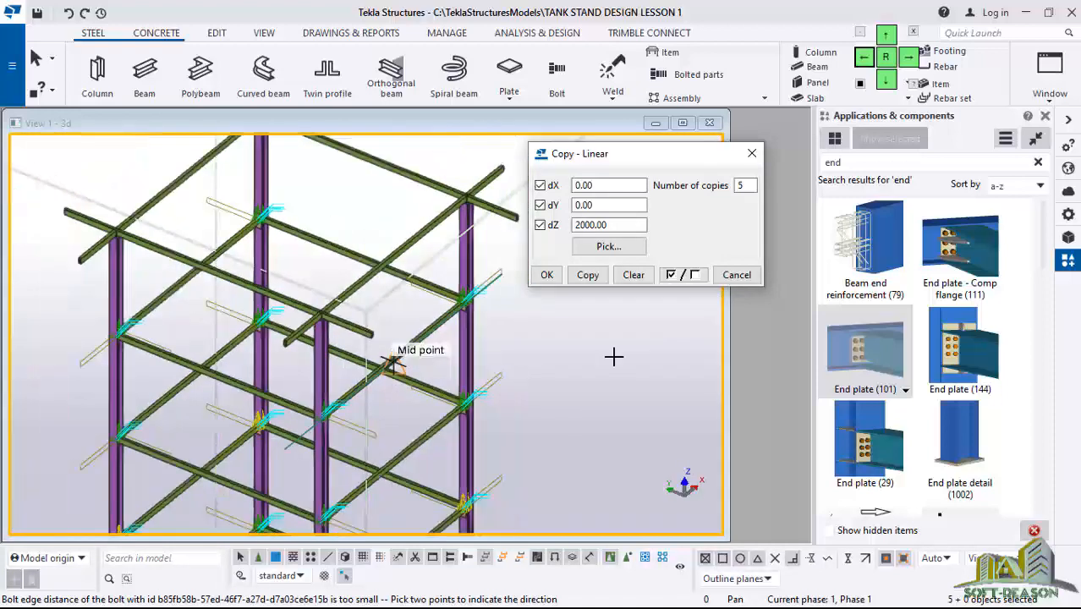
{"action": "left_click", "coordinate": [547, 275]}
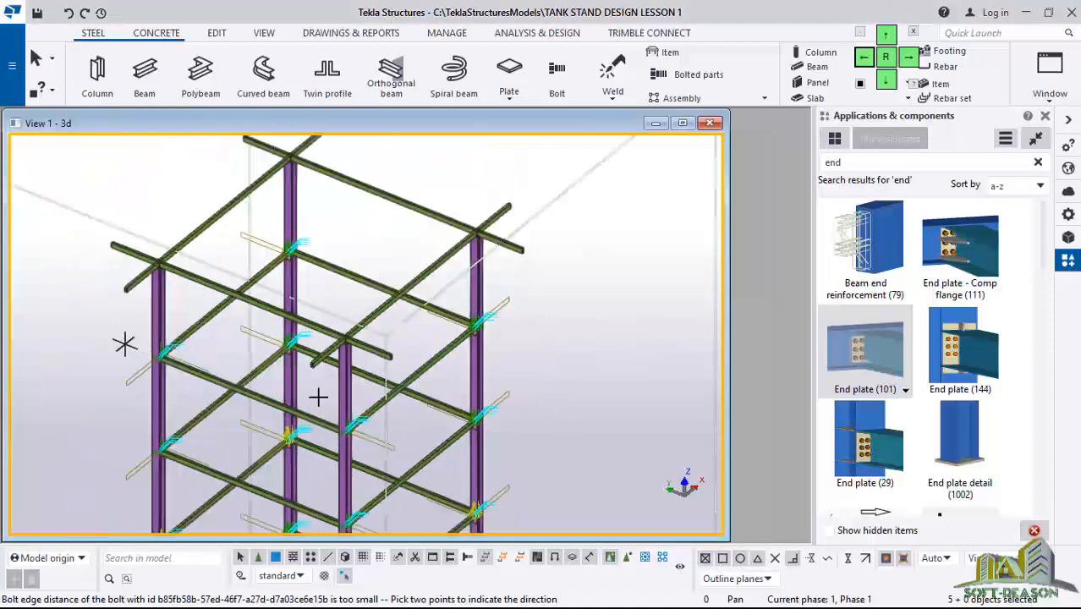
{"action": "left_click", "coordinate": [36, 63]}
Set the top level of the upper column at grid C-1 to 13200 mm and inspect where the highest beams meet it
{"action": "scroll", "coordinate": [514, 243], "scroll_direction": "up", "scroll_amount": 3}
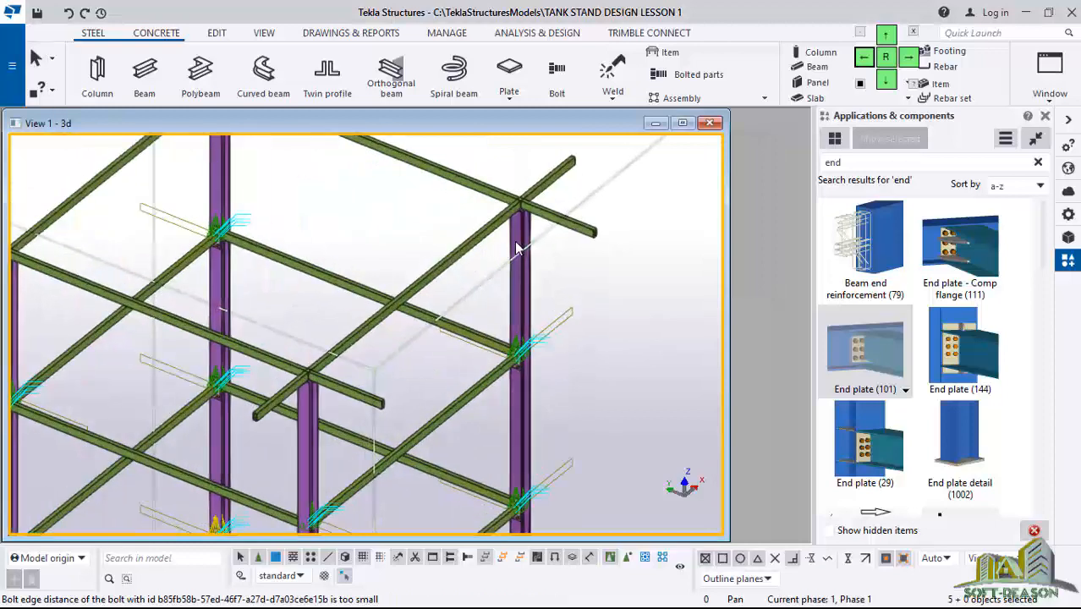
{"action": "left_click", "coordinate": [510, 250]}
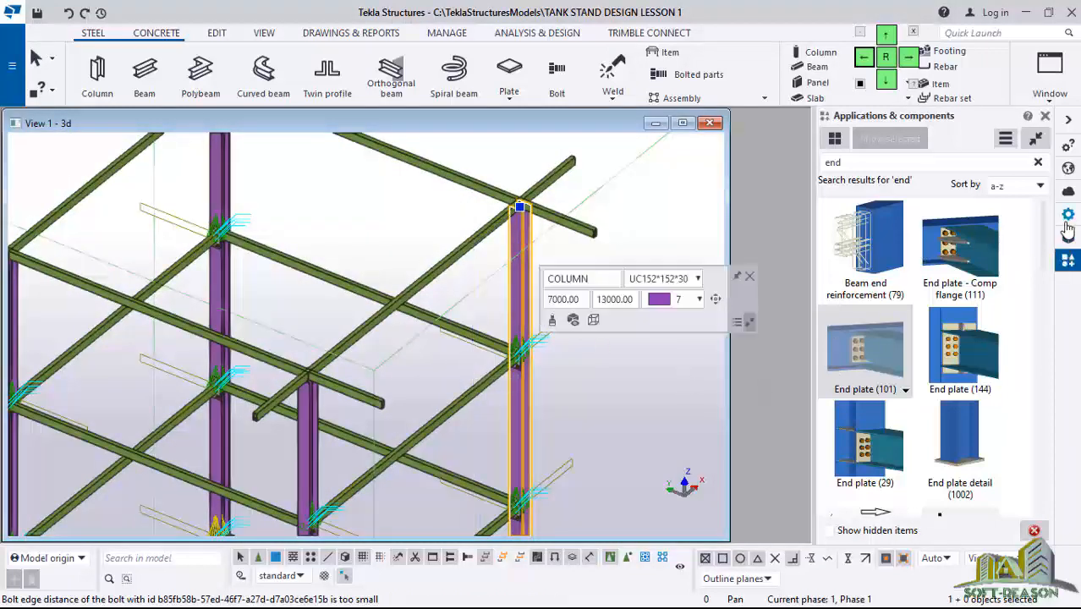
{"action": "left_click", "coordinate": [1068, 217]}
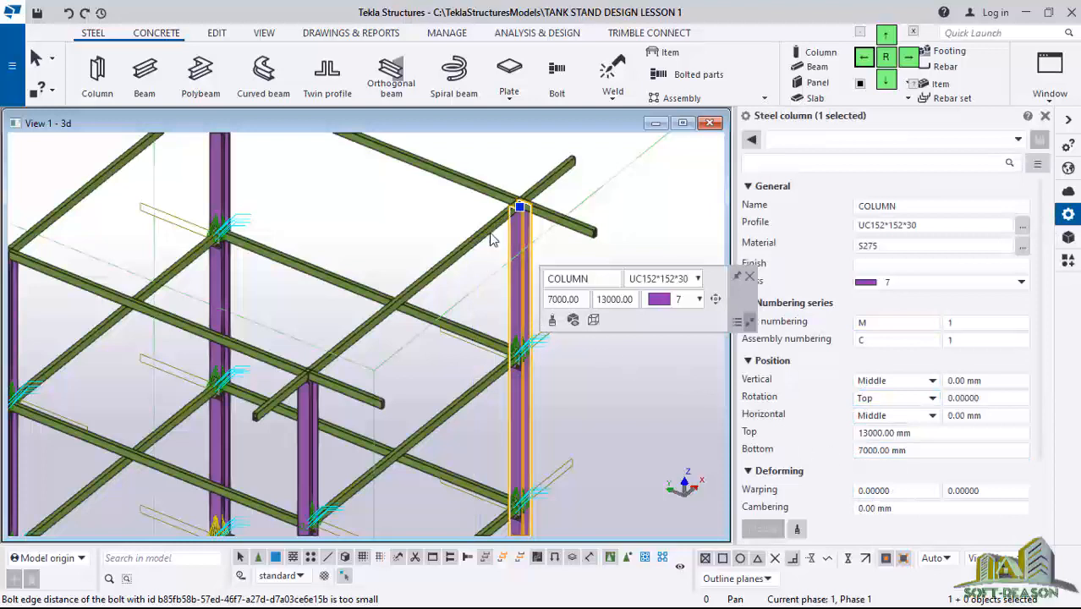
{"action": "scroll", "coordinate": [493, 240], "scroll_direction": "up", "scroll_amount": 3}
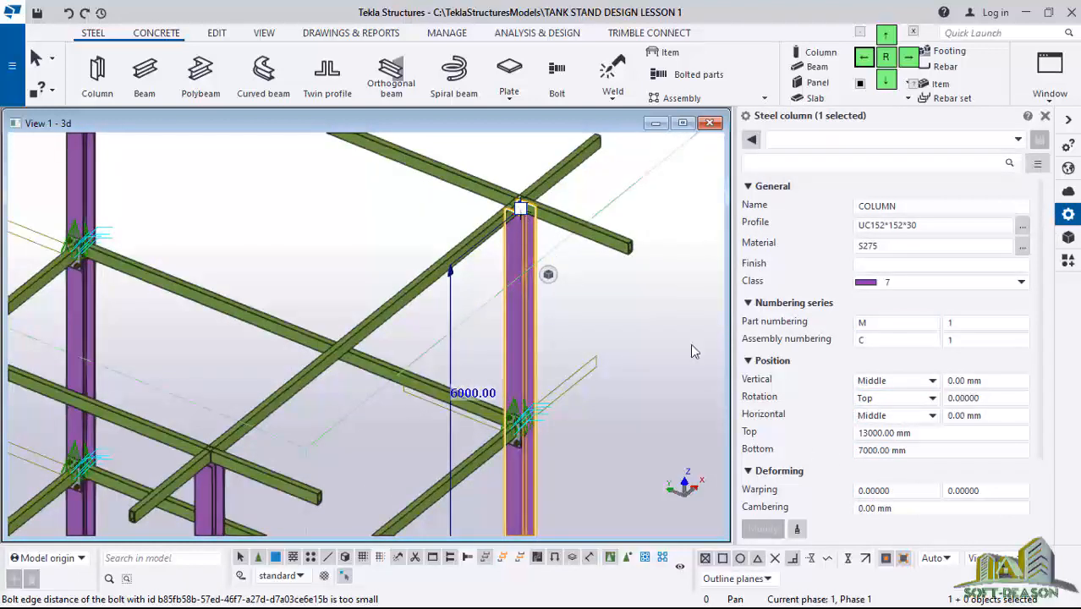
{"action": "scroll", "coordinate": [527, 375], "scroll_direction": "down", "scroll_amount": 1}
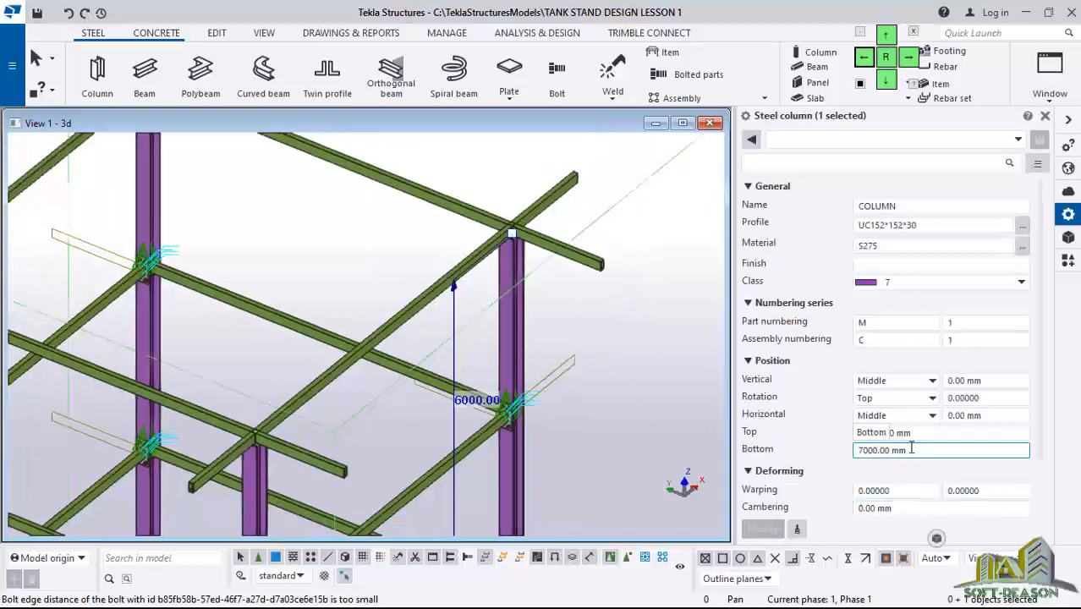
{"action": "left_click", "coordinate": [870, 433]}
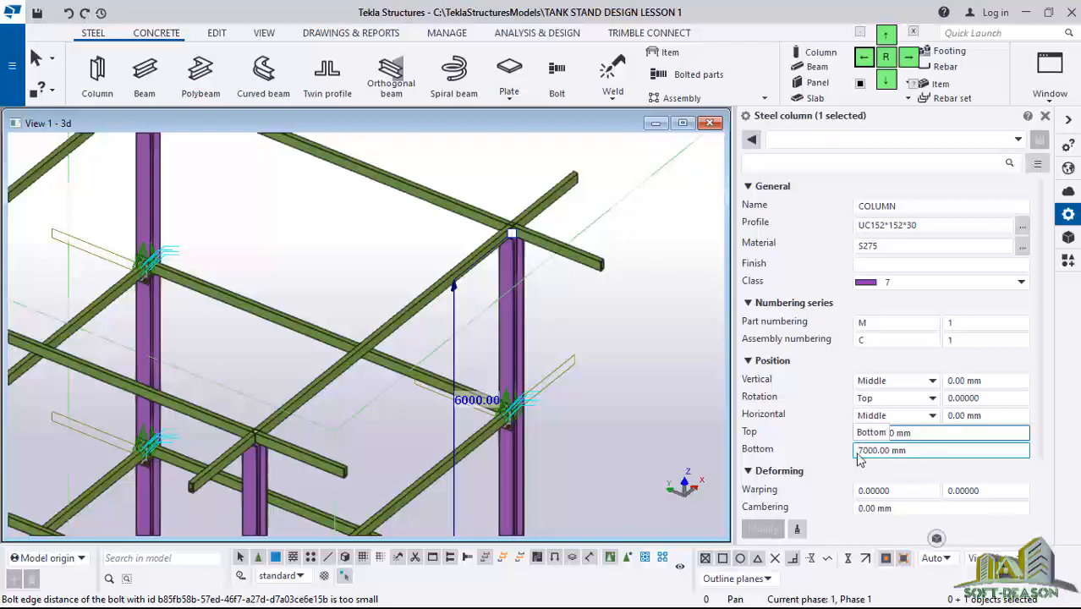
{"action": "key", "text": "BackSpace"}
{"action": "type", "text": "2"}
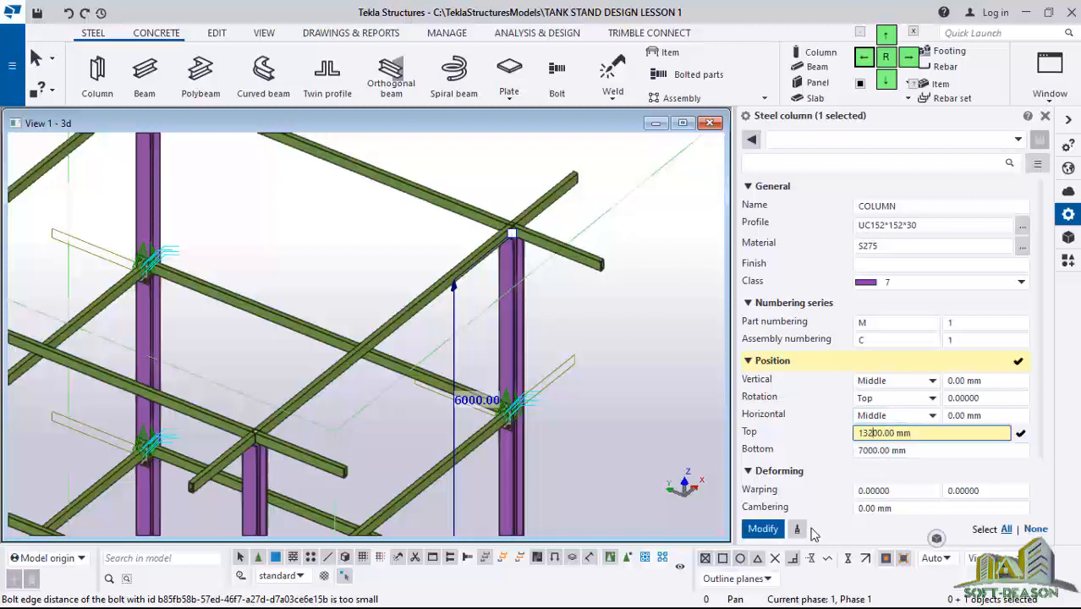
{"action": "left_click", "coordinate": [762, 529]}
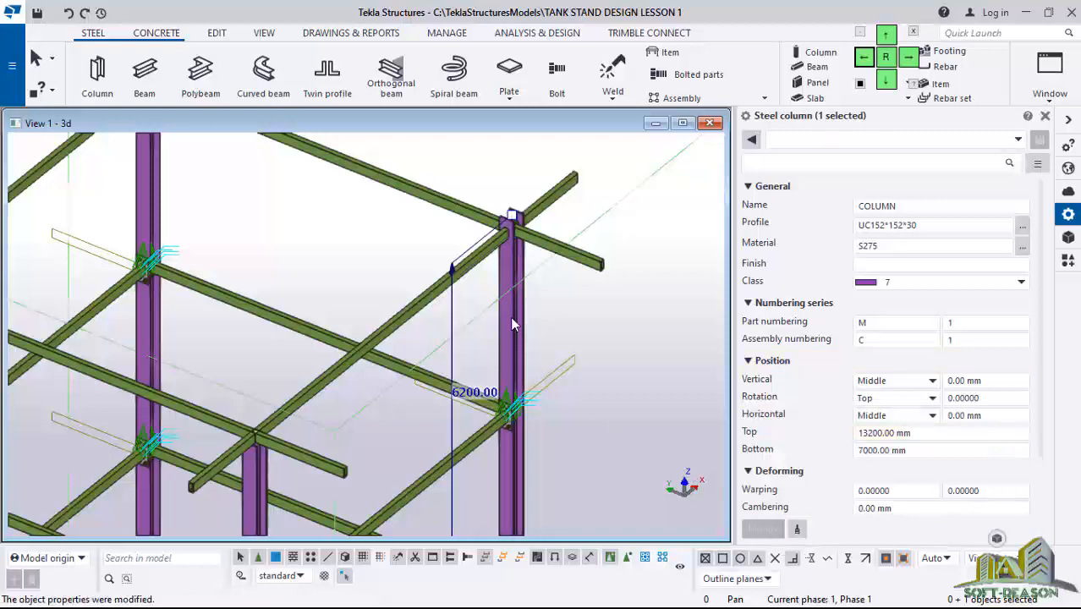
{"action": "scroll", "coordinate": [507, 220], "scroll_direction": "up", "scroll_amount": 5}
{"action": "scroll", "coordinate": [506, 218], "scroll_direction": "up", "scroll_amount": 5}
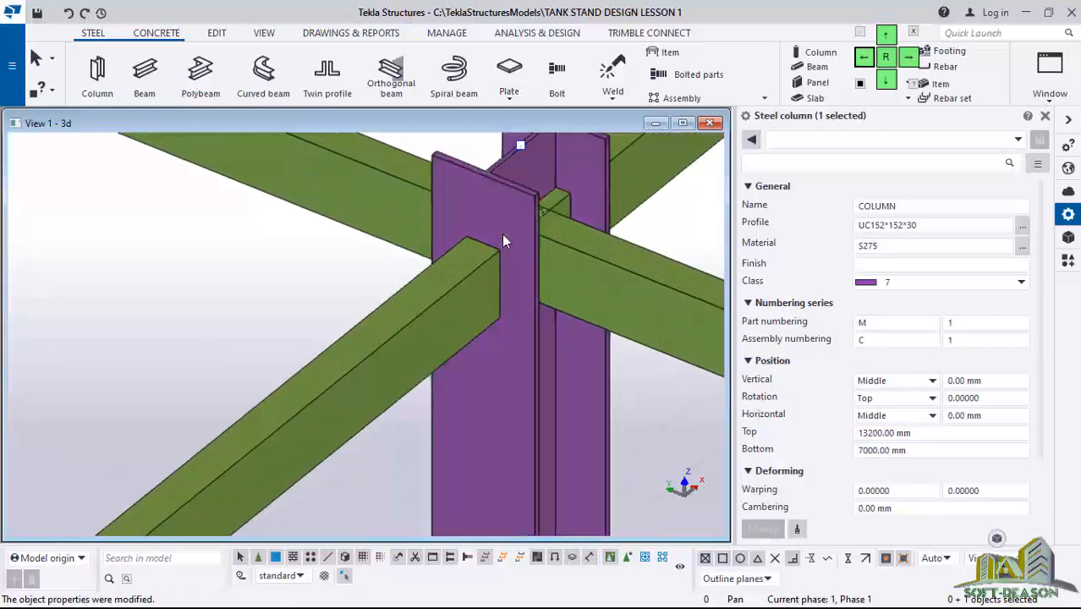
{"action": "scroll", "coordinate": [469, 218], "scroll_direction": "down", "scroll_amount": 10}
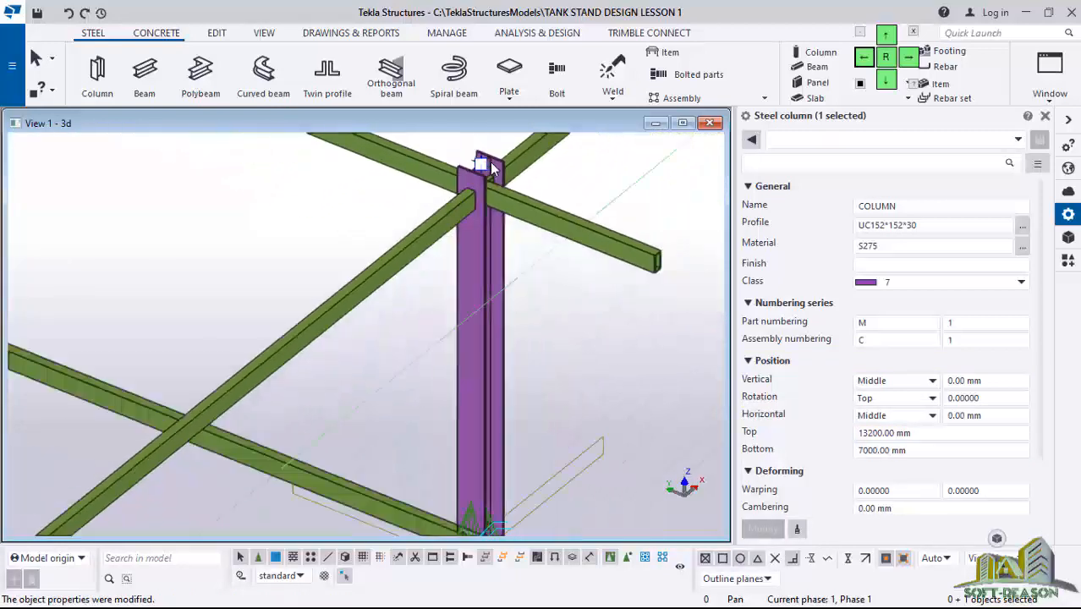
{"action": "scroll", "coordinate": [493, 242], "scroll_direction": "up", "scroll_amount": 1}
{"action": "scroll", "coordinate": [377, 346], "scroll_direction": "down", "scroll_amount": 1}
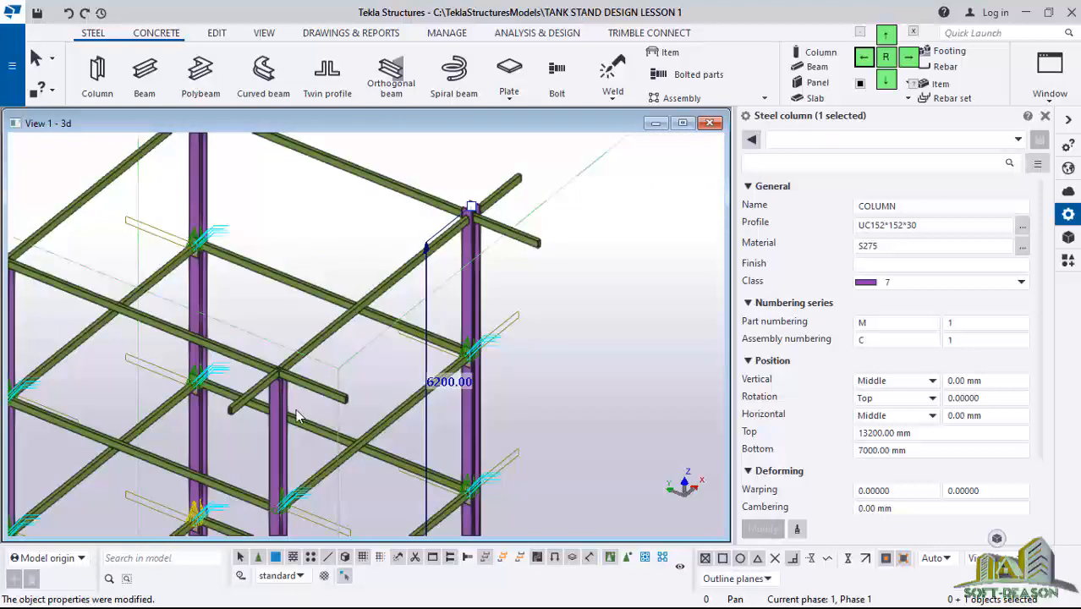
Set the top level of the upper columns at grids A-1, C-3 and A-3 to 13300 mm
{"action": "left_click", "coordinate": [541, 339]}
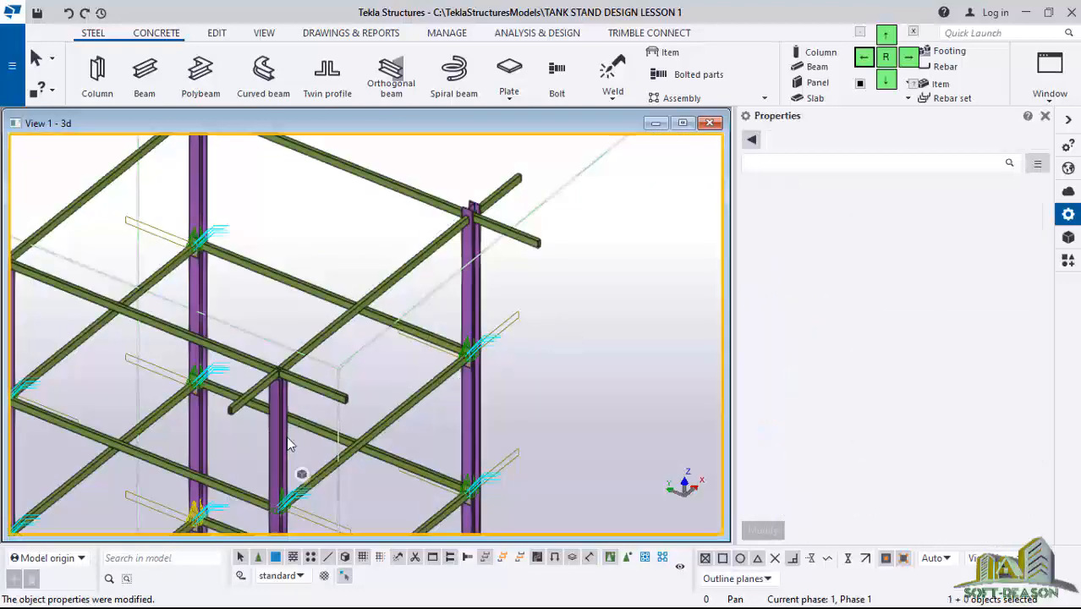
{"action": "left_click", "coordinate": [285, 438]}
{"action": "scroll", "coordinate": [480, 362], "scroll_direction": "down", "scroll_amount": 2}
{"action": "left_click", "coordinate": [288, 241], "text": "ctrl"}
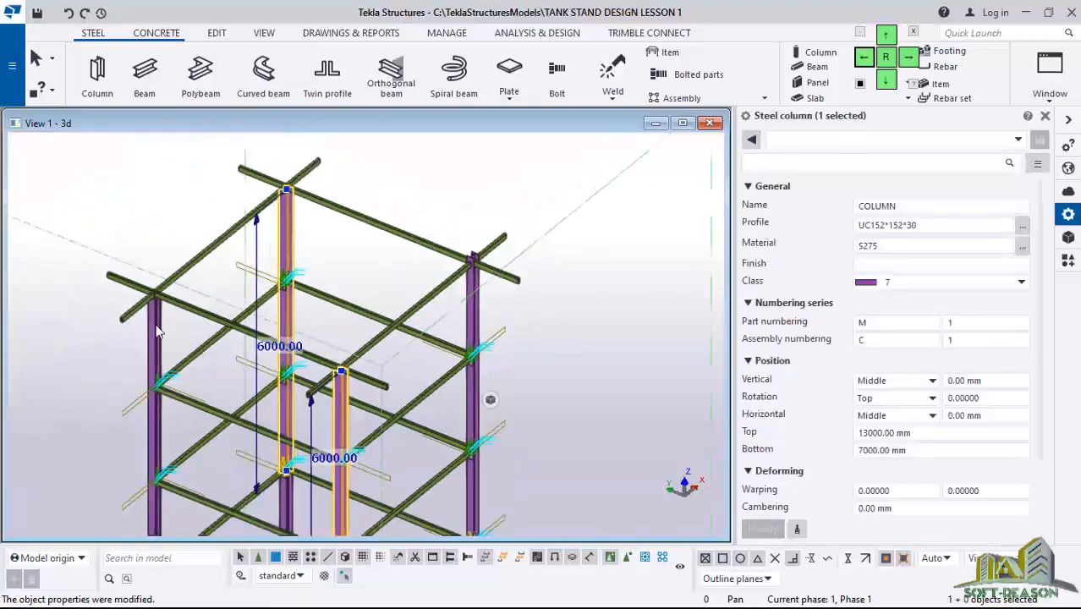
{"action": "left_click", "coordinate": [155, 364], "text": "ctrl"}
{"action": "left_click", "coordinate": [883, 433]}
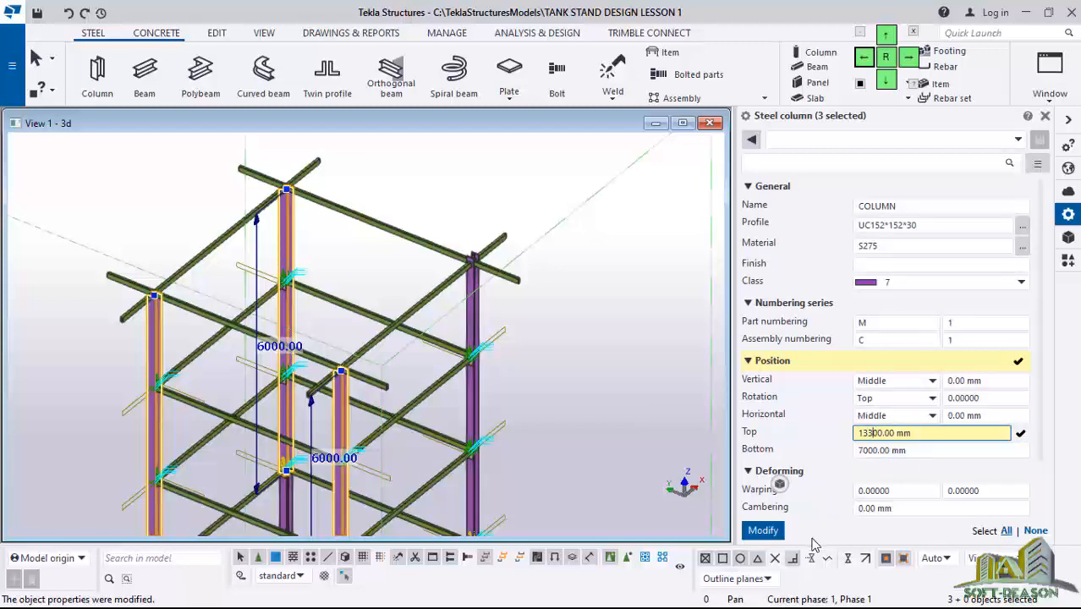
{"action": "left_click", "coordinate": [763, 533]}
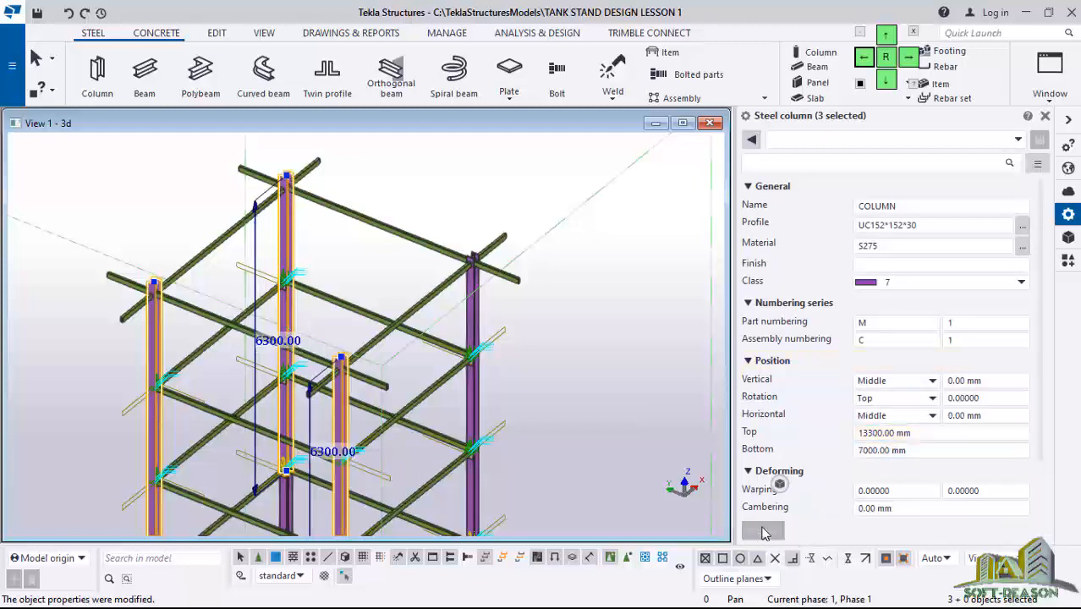
Set the top level of the upper column at grid C-1 to 13300 mm and clear the selection
{"action": "scroll", "coordinate": [474, 287], "scroll_direction": "up", "scroll_amount": 3}
{"action": "left_click", "coordinate": [499, 269]}
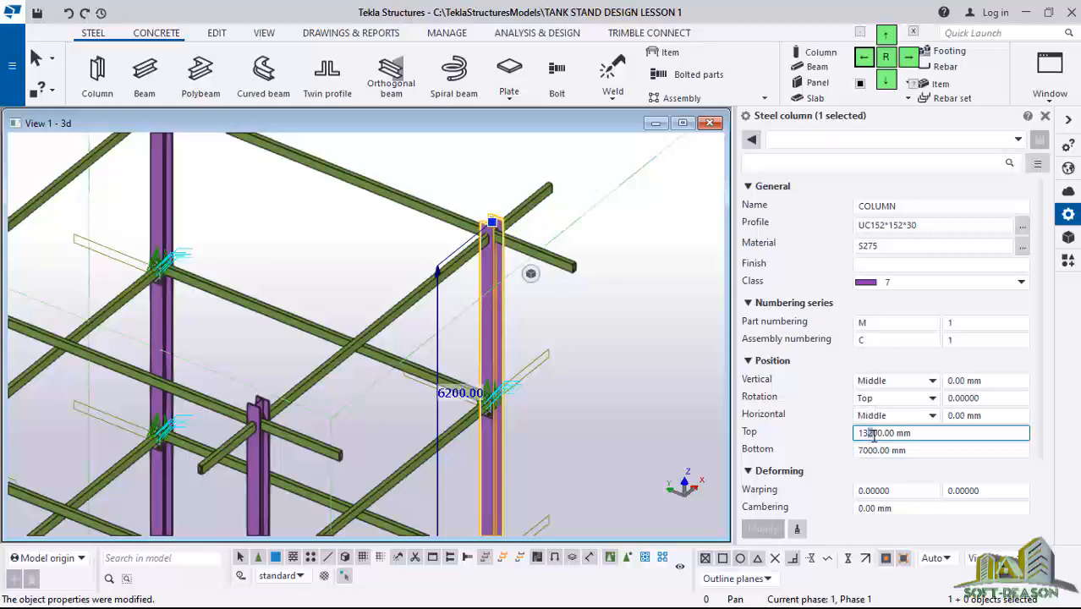
{"action": "type", "text": "3"}
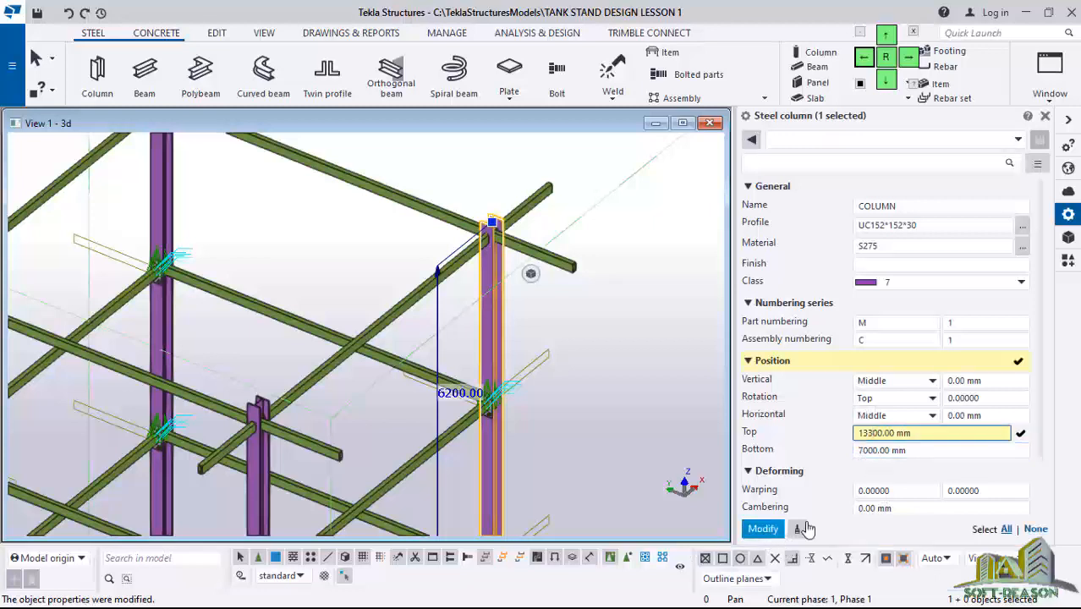
{"action": "left_click", "coordinate": [764, 529]}
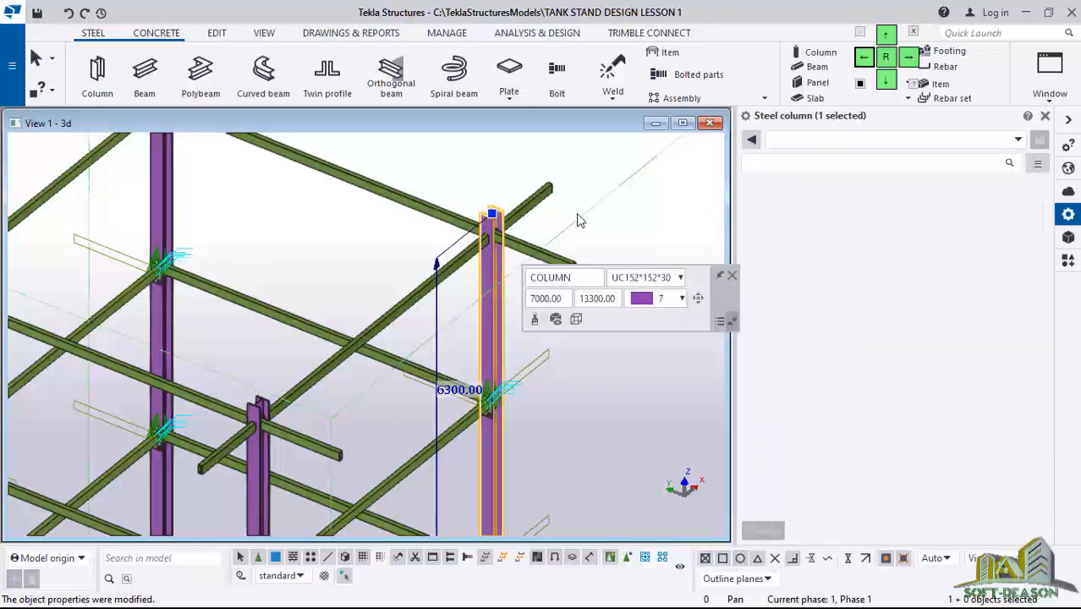
{"action": "scroll", "coordinate": [584, 364], "scroll_direction": "down", "scroll_amount": 3}
{"action": "left_click", "coordinate": [587, 384]}
Connect the two highest horizontal beams to the column at grid C-1 with End plate (101)
{"action": "left_click", "coordinate": [1069, 259]}
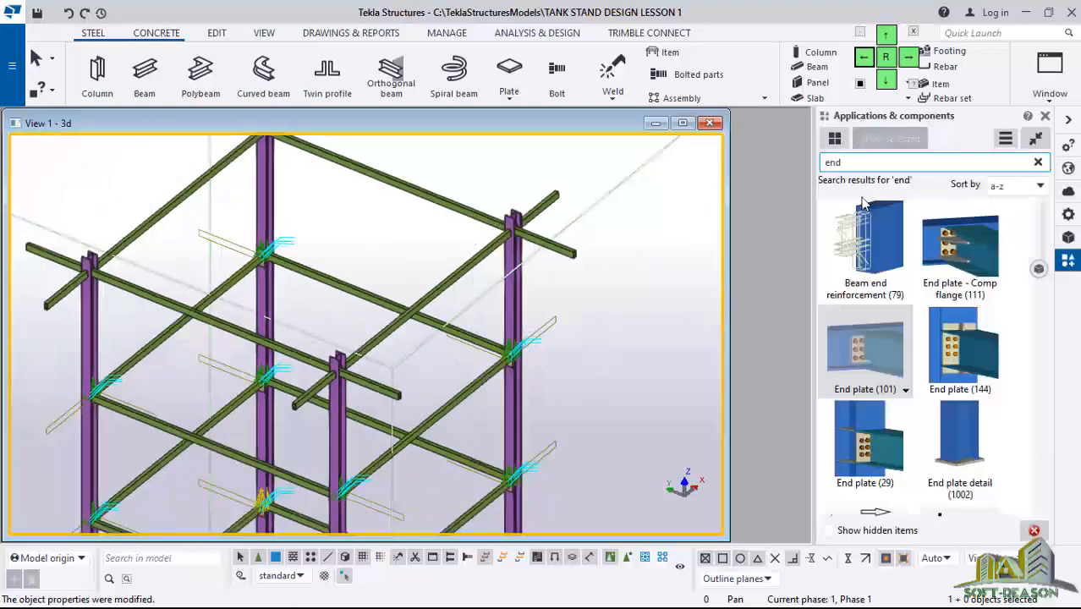
{"action": "left_click", "coordinate": [885, 344]}
{"action": "scroll", "coordinate": [504, 258], "scroll_direction": "up", "scroll_amount": 3}
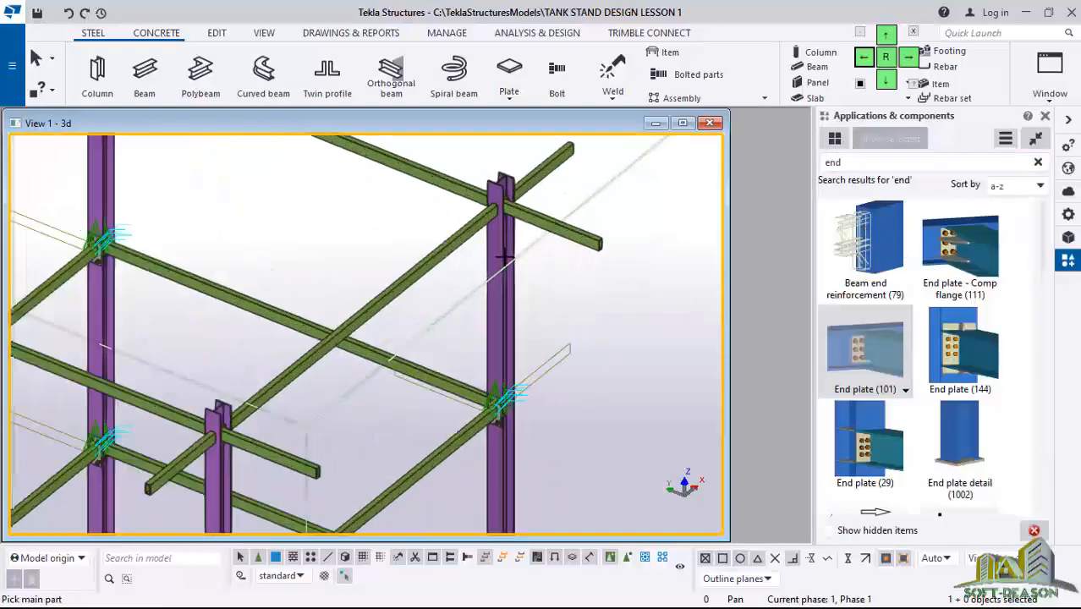
{"action": "left_click", "coordinate": [486, 244]}
{"action": "left_click", "coordinate": [446, 243]}
{"action": "scroll", "coordinate": [487, 241], "scroll_direction": "up", "scroll_amount": 3}
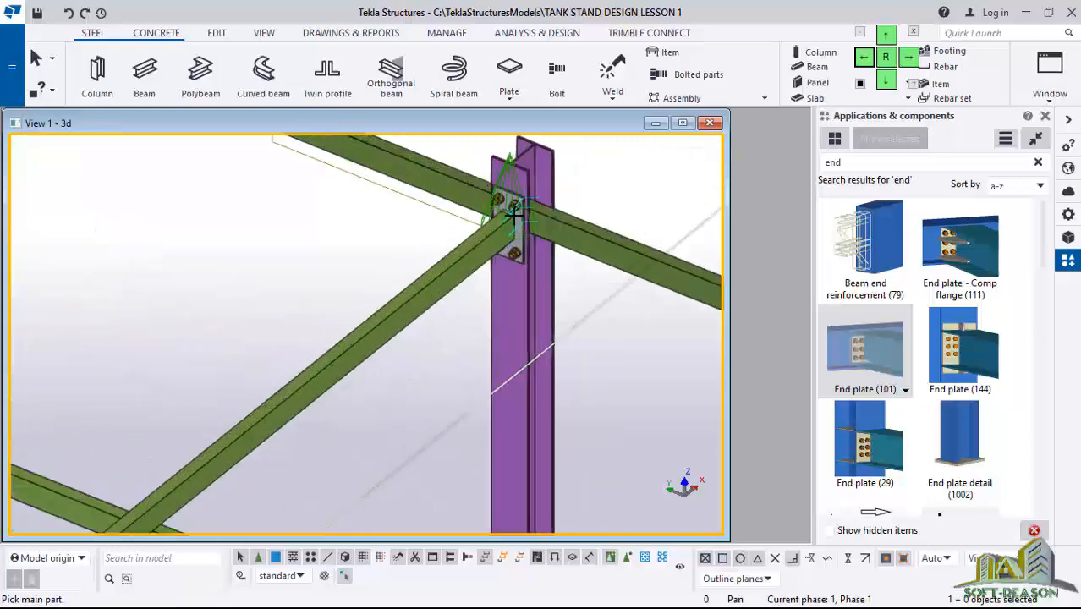
{"action": "scroll", "coordinate": [510, 324], "scroll_direction": "up", "scroll_amount": 2}
{"action": "left_click", "coordinate": [522, 318]}
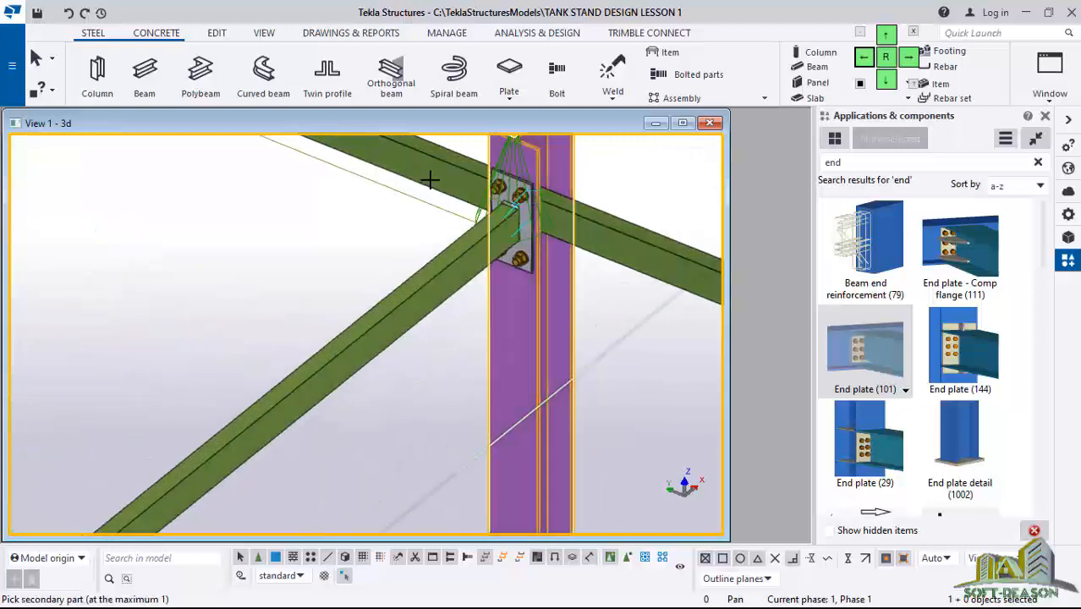
{"action": "left_click", "coordinate": [430, 176]}
Connect the two highest horizontal beams to the column at grid C-3 with End plate (101)
{"action": "scroll", "coordinate": [586, 283], "scroll_direction": "down", "scroll_amount": 5}
{"action": "middle_click_drag", "start_coordinate": [215, 179], "coordinate": [304, 251]}
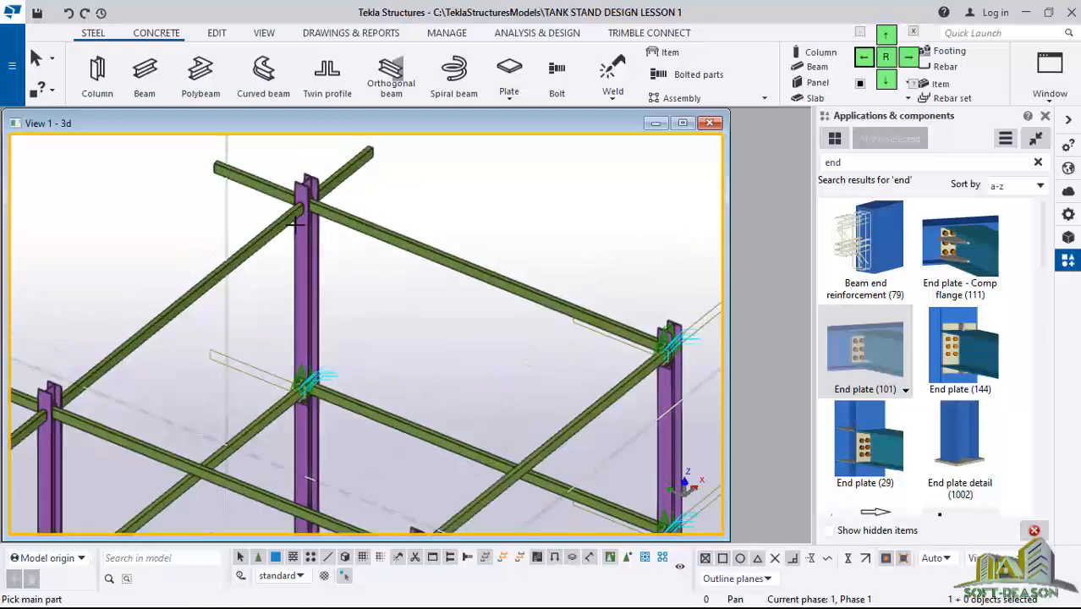
{"action": "scroll", "coordinate": [304, 251], "scroll_direction": "up", "scroll_amount": 2}
{"action": "left_click", "coordinate": [307, 227]}
{"action": "left_click", "coordinate": [261, 224]}
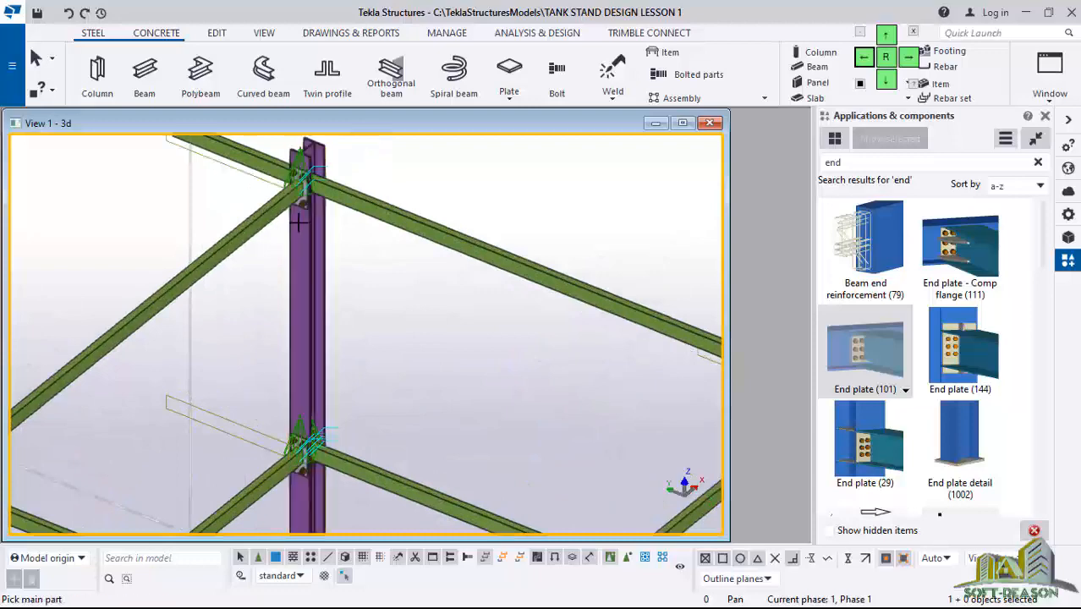
{"action": "scroll", "coordinate": [260, 224], "scroll_direction": "down", "scroll_amount": 2}
{"action": "left_click", "coordinate": [334, 201]}
{"action": "left_click", "coordinate": [371, 205]}
Connect the two highest horizontal beams to the column at grid A-3 with End plate (101)
{"action": "scroll", "coordinate": [386, 185], "scroll_direction": "down", "scroll_amount": 3}
{"action": "scroll", "coordinate": [169, 337], "scroll_direction": "up", "scroll_amount": 4}
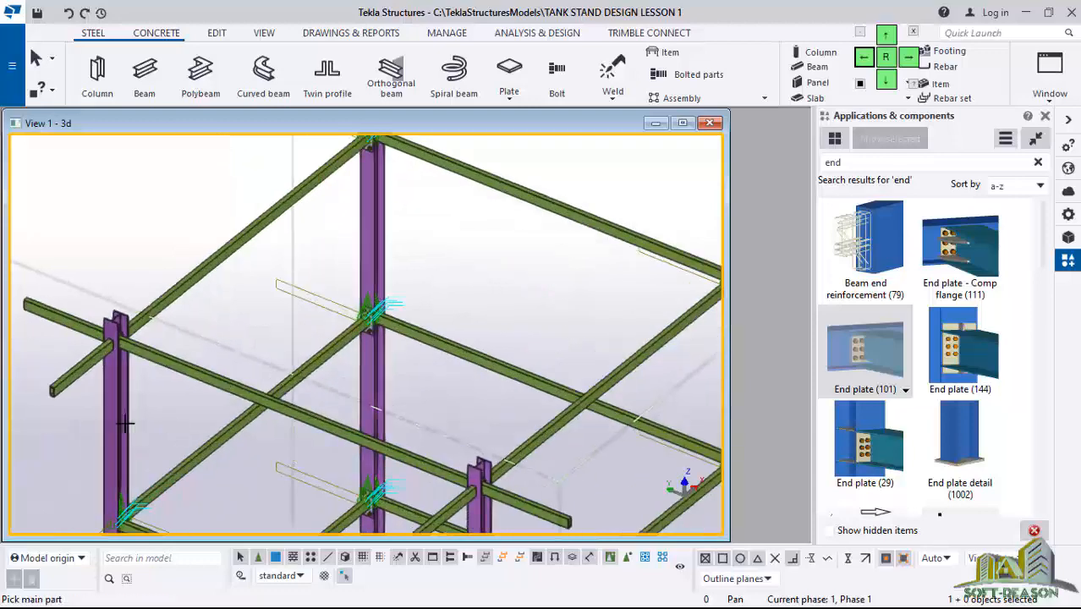
{"action": "left_click", "coordinate": [124, 386]}
{"action": "left_click", "coordinate": [136, 337]}
{"action": "left_click", "coordinate": [117, 362]}
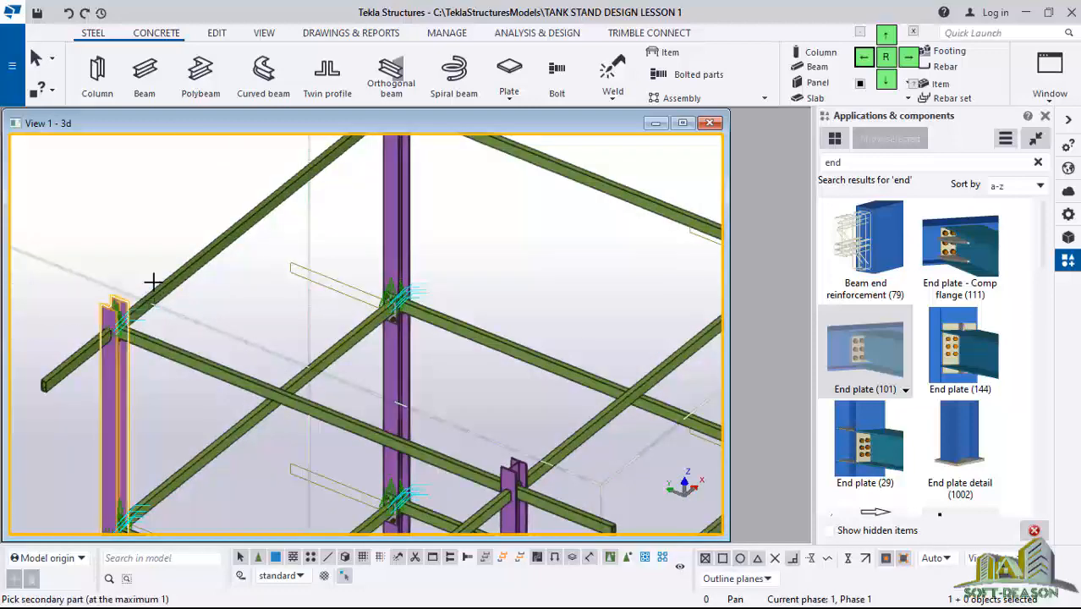
{"action": "left_click", "coordinate": [156, 289]}
Connect the highest horizontal beams to the column at grid A-1 with End plate (101)
{"action": "scroll", "coordinate": [160, 245], "scroll_direction": "down", "scroll_amount": 3}
{"action": "scroll", "coordinate": [387, 412], "scroll_direction": "up", "scroll_amount": 1}
{"action": "scroll", "coordinate": [387, 412], "scroll_direction": "up", "scroll_amount": 1}
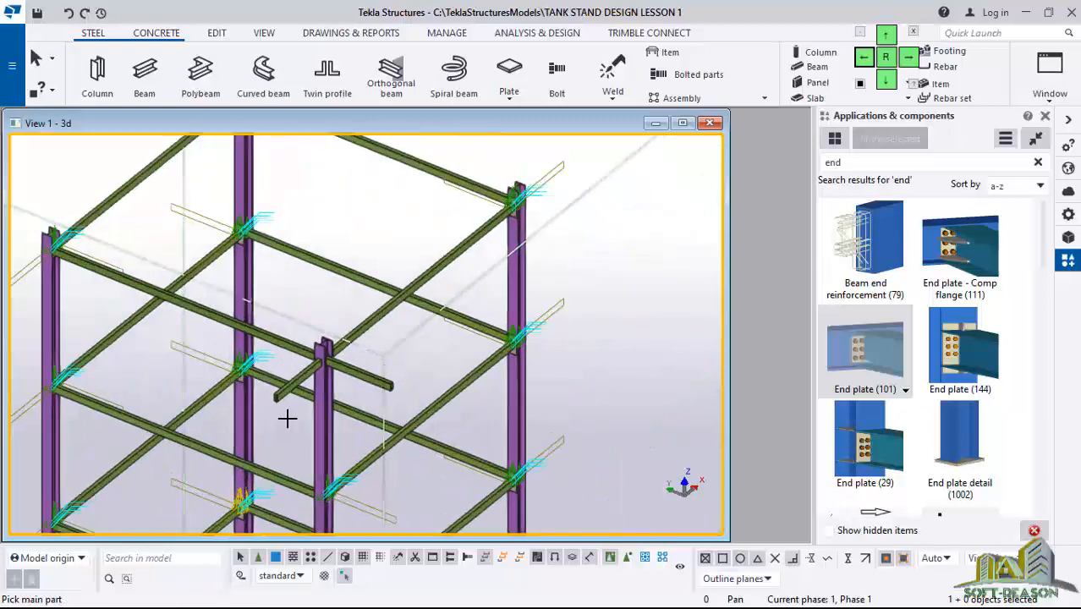
{"action": "left_click", "coordinate": [322, 389]}
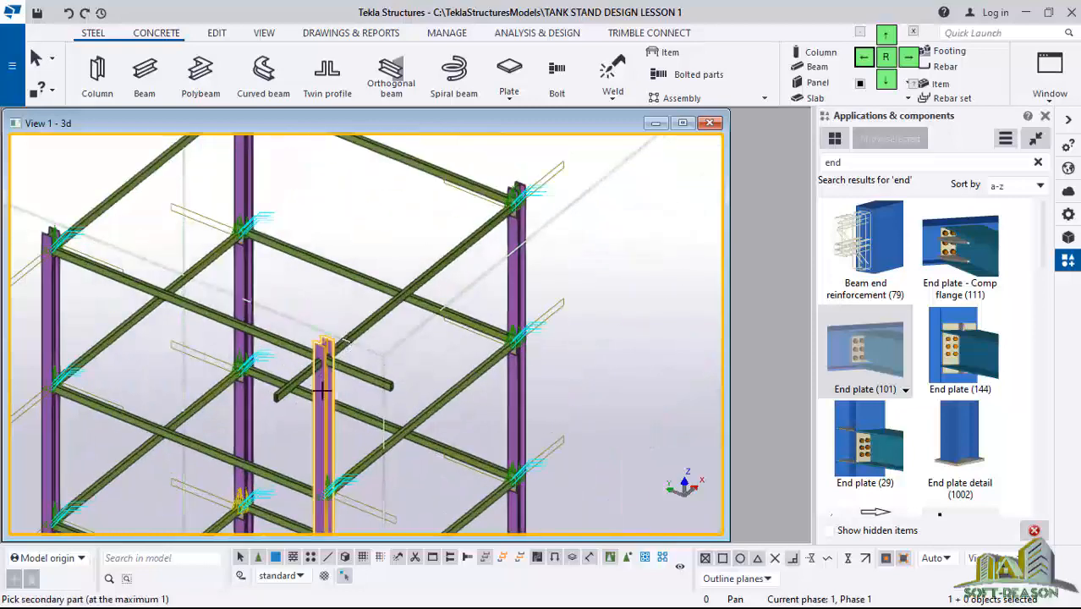
{"action": "left_click", "coordinate": [296, 354]}
Examine the whole tank stand down to the column bases and footings, and end the End plate (101) command
{"action": "scroll", "coordinate": [411, 290], "scroll_direction": "down", "scroll_amount": 3}
{"action": "scroll", "coordinate": [385, 386], "scroll_direction": "down", "scroll_amount": 3}
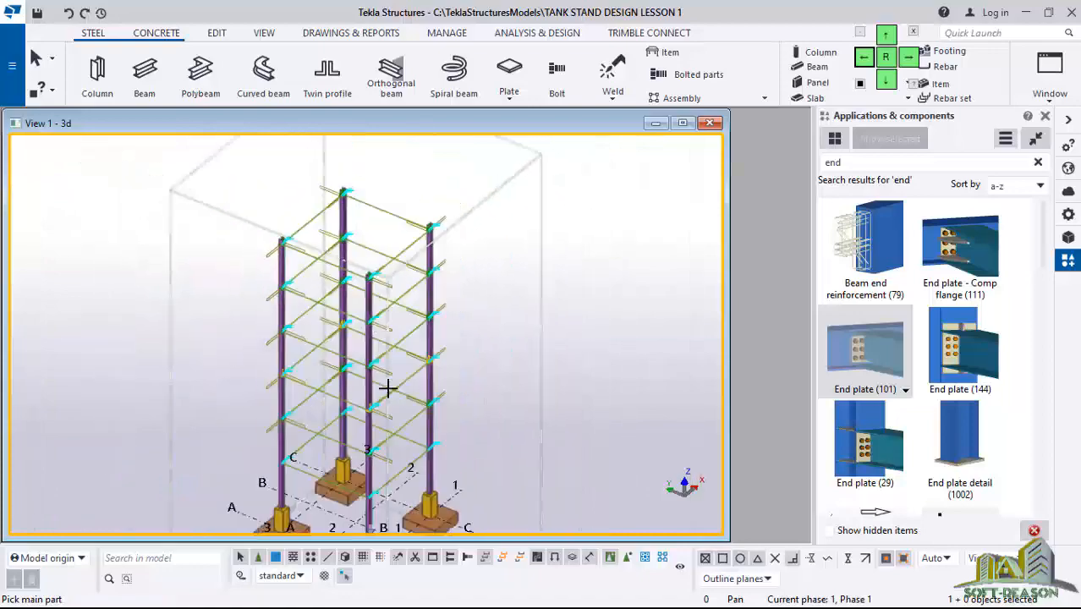
{"action": "scroll", "coordinate": [373, 502], "scroll_direction": "up", "scroll_amount": 3}
{"action": "scroll", "coordinate": [320, 478], "scroll_direction": "up", "scroll_amount": 5}
{"action": "scroll", "coordinate": [338, 402], "scroll_direction": "down", "scroll_amount": 3}
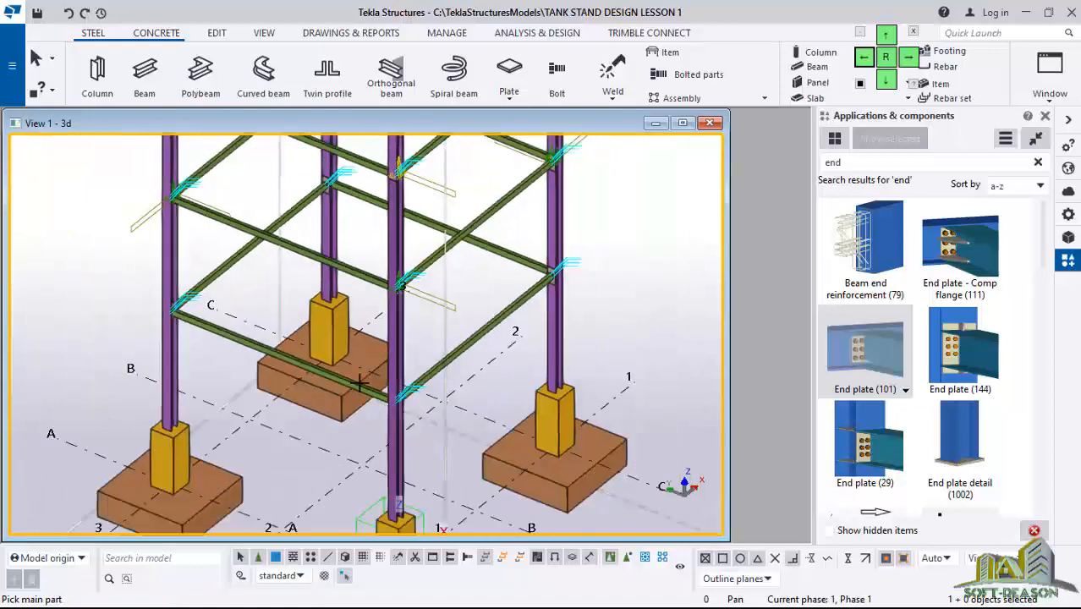
{"action": "scroll", "coordinate": [233, 334], "scroll_direction": "up", "scroll_amount": 3}
{"action": "scroll", "coordinate": [224, 310], "scroll_direction": "down", "scroll_amount": 2}
{"action": "scroll", "coordinate": [288, 317], "scroll_direction": "up", "scroll_amount": 1}
{"action": "scroll", "coordinate": [205, 302], "scroll_direction": "down", "scroll_amount": 3}
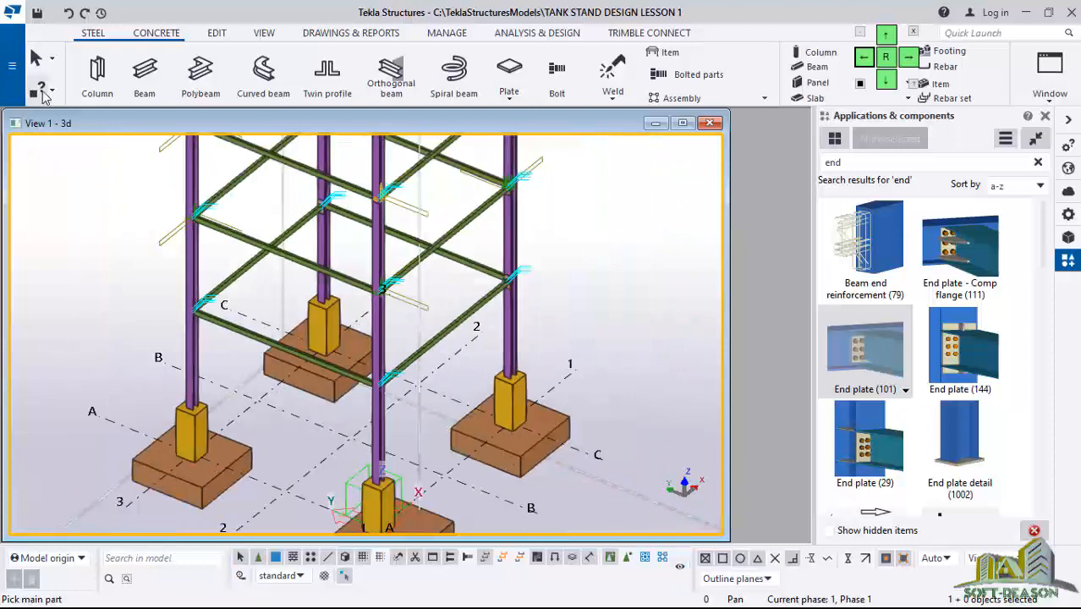
{"action": "scroll", "coordinate": [300, 331], "scroll_direction": "up", "scroll_amount": 1}
{"action": "scroll", "coordinate": [211, 338], "scroll_direction": "down", "scroll_amount": 2}
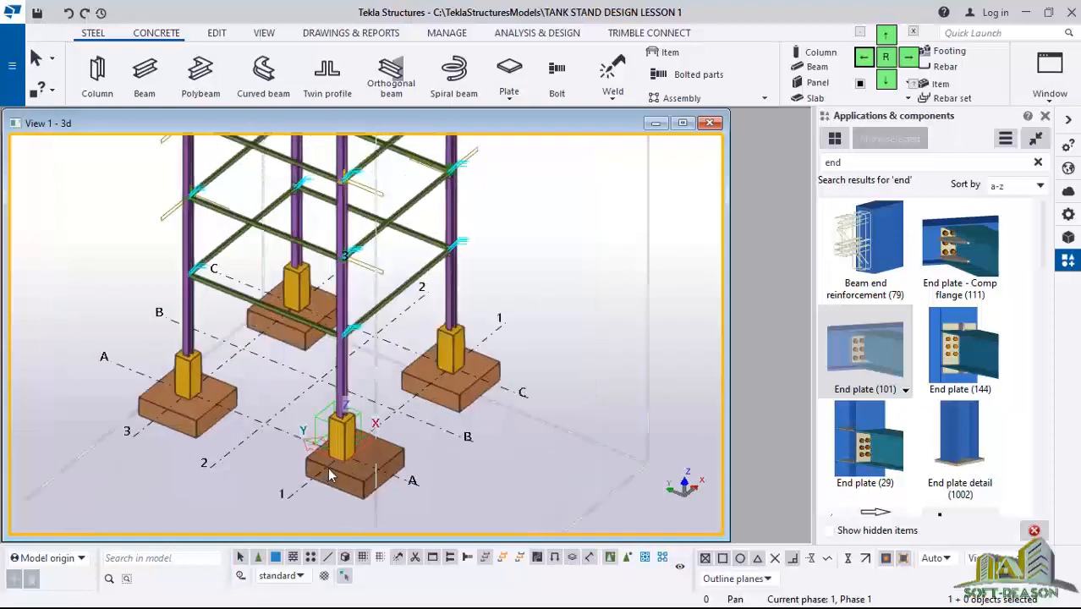
{"action": "scroll", "coordinate": [121, 316], "scroll_direction": "up", "scroll_amount": 4}
{"action": "scroll", "coordinate": [121, 316], "scroll_direction": "down", "scroll_amount": 2}
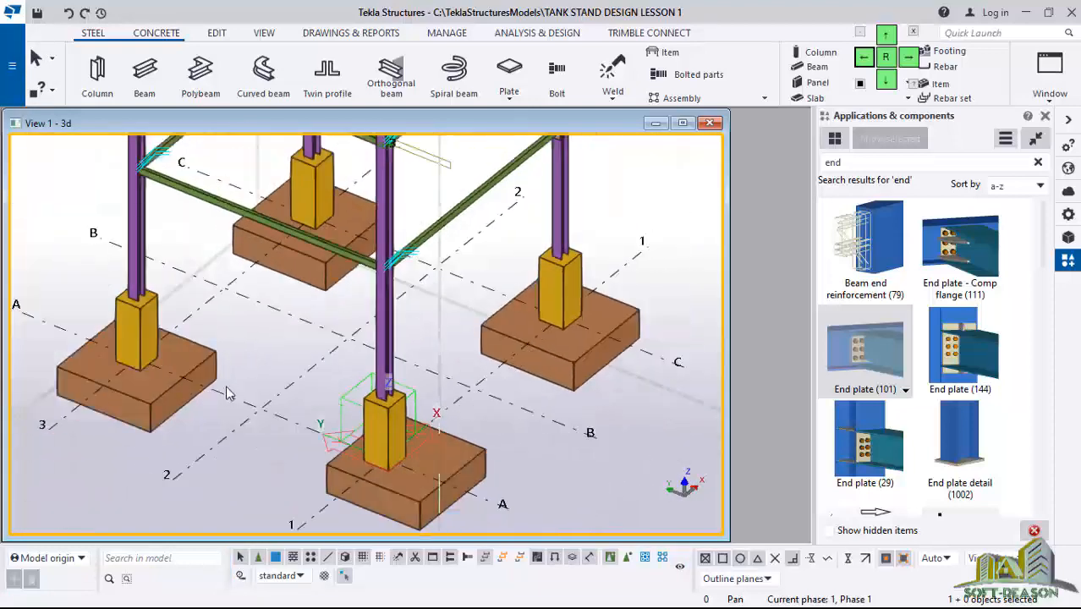
Hide the four concrete pedestals between the steel columns and the footings
{"action": "left_click", "coordinate": [135, 319]}
{"action": "left_click", "coordinate": [309, 182], "text": "ctrl"}
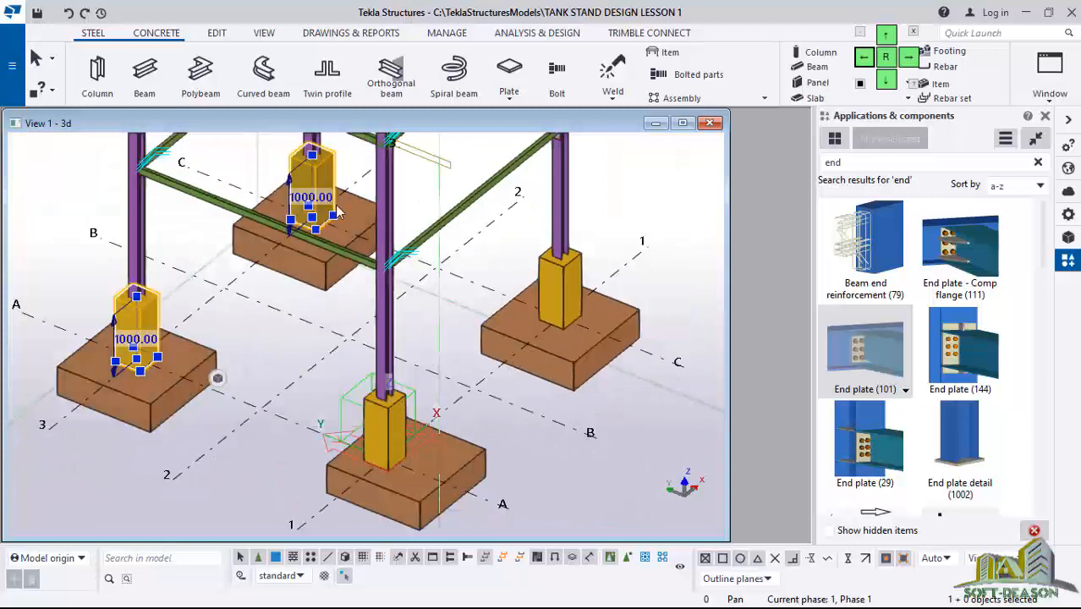
{"action": "left_click", "coordinate": [559, 284], "text": "ctrl"}
{"action": "left_click", "coordinate": [400, 420], "text": "ctrl"}
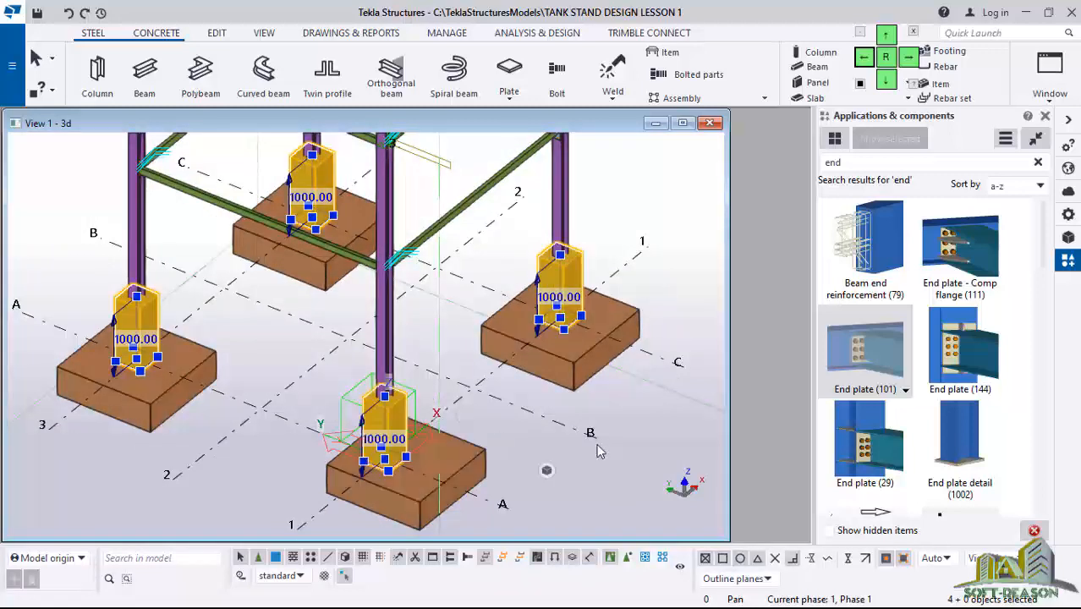
{"action": "right_click", "coordinate": [585, 448]}
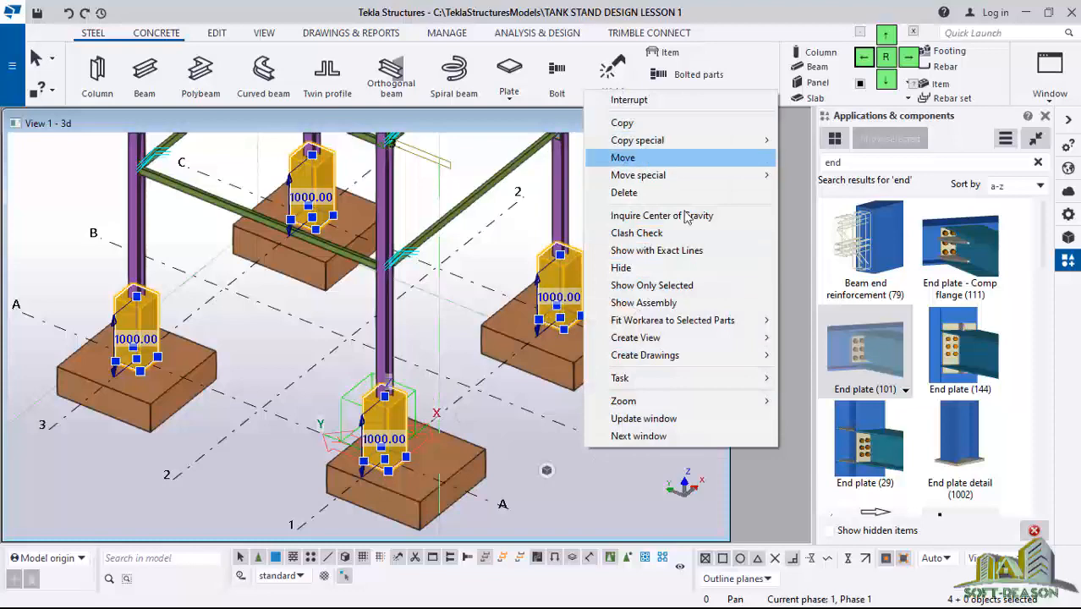
{"action": "left_click", "coordinate": [622, 267]}
{"action": "scroll", "coordinate": [252, 387], "scroll_direction": "up", "scroll_amount": 1}
{"action": "scroll", "coordinate": [253, 372], "scroll_direction": "down", "scroll_amount": 3}
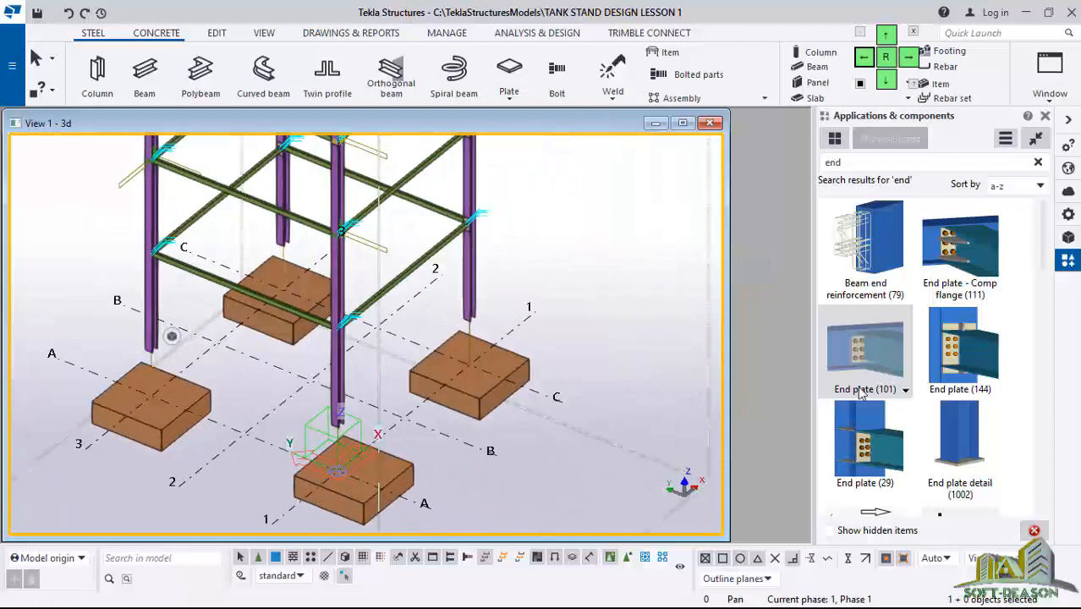
Search the applications and components catalog for BASE
{"action": "left_click_drag", "start_coordinate": [880, 162], "coordinate": [761, 182]}
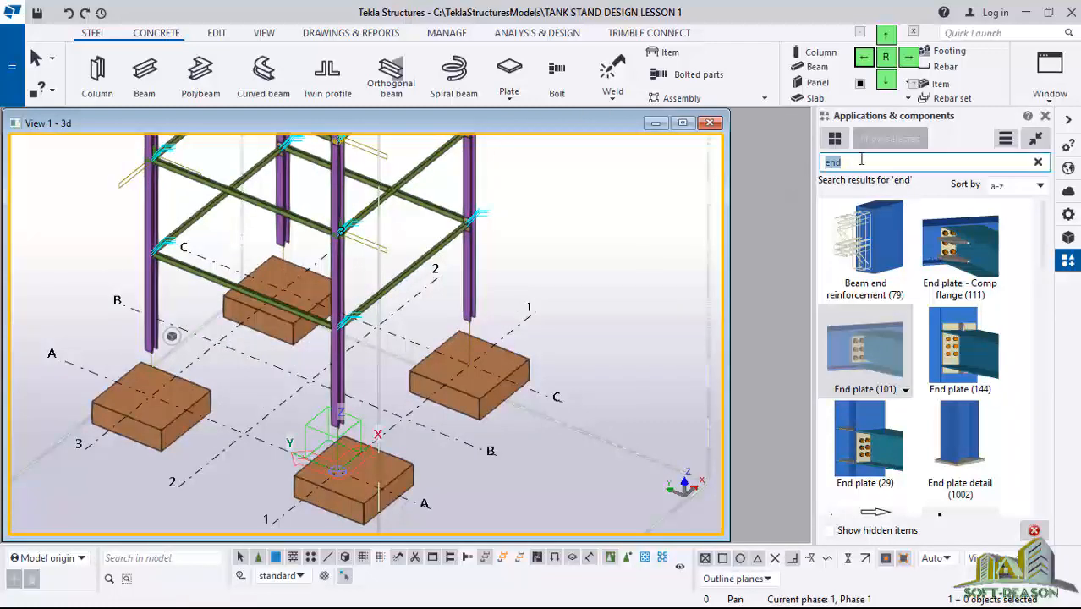
{"action": "type", "text": "BAES"}
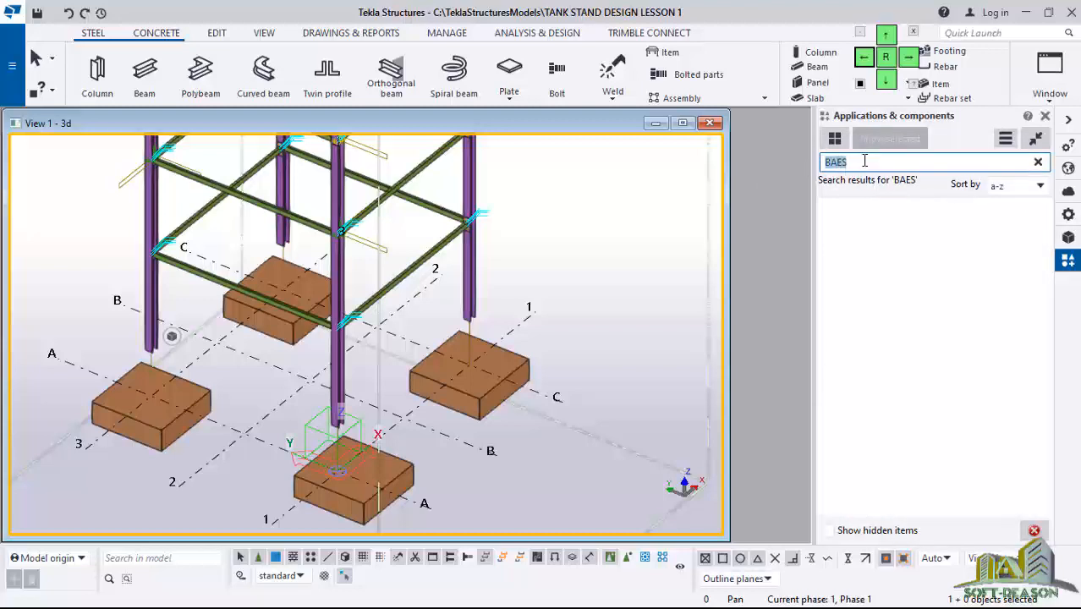
{"action": "type", "text": "ASE"}
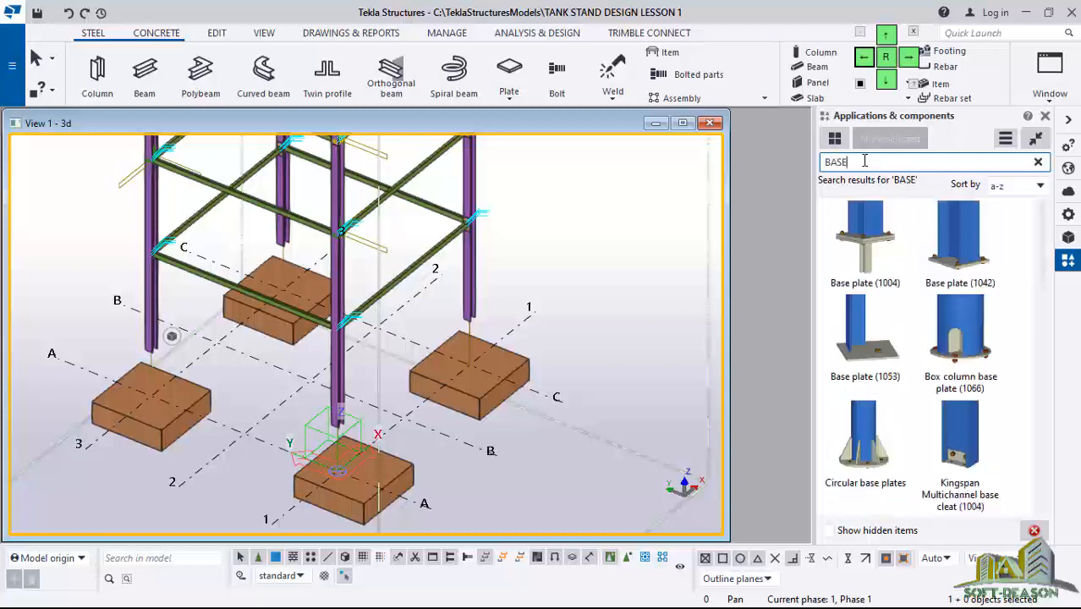
Add a Base plate (1042) to the lower end of the steel column at grid A-1
{"action": "left_click", "coordinate": [972, 252]}
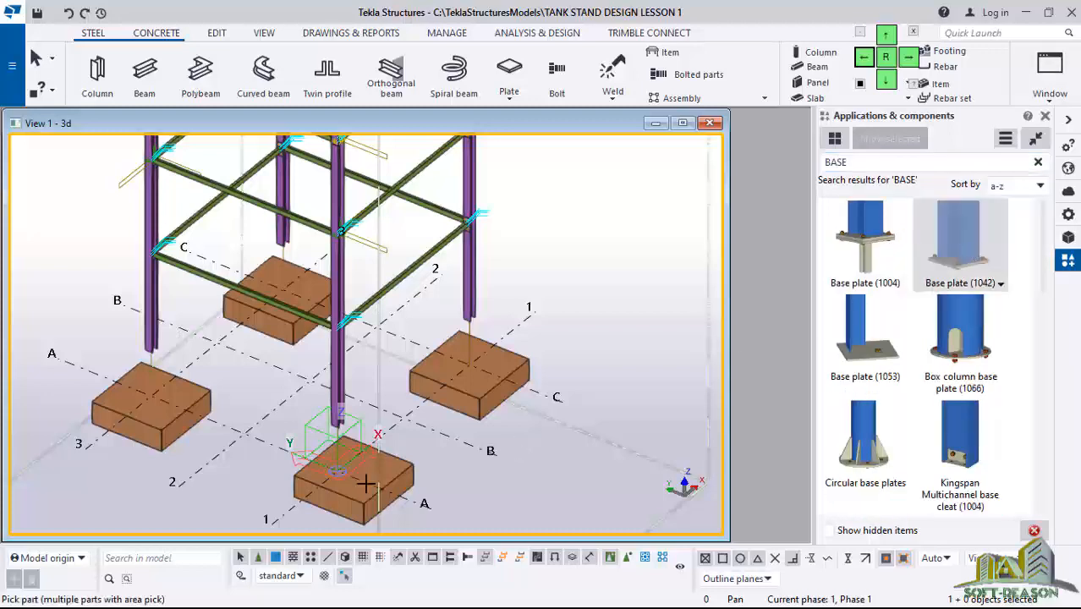
{"action": "scroll", "coordinate": [366, 484], "scroll_direction": "up", "scroll_amount": 2}
{"action": "scroll", "coordinate": [331, 438], "scroll_direction": "up", "scroll_amount": 2}
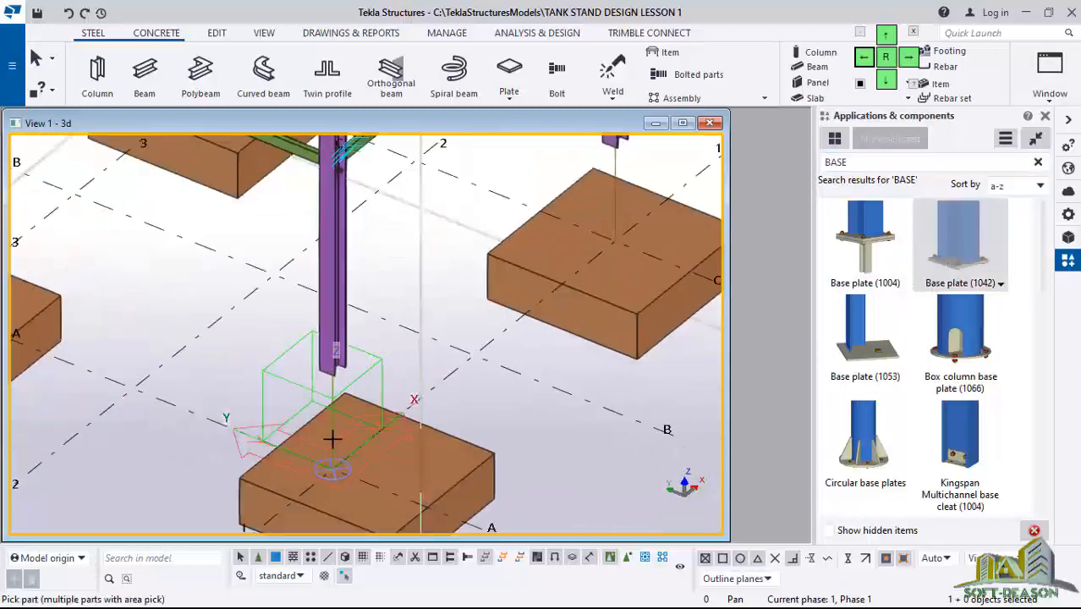
{"action": "scroll", "coordinate": [332, 438], "scroll_direction": "up", "scroll_amount": 3}
{"action": "scroll", "coordinate": [338, 321], "scroll_direction": "up", "scroll_amount": 1}
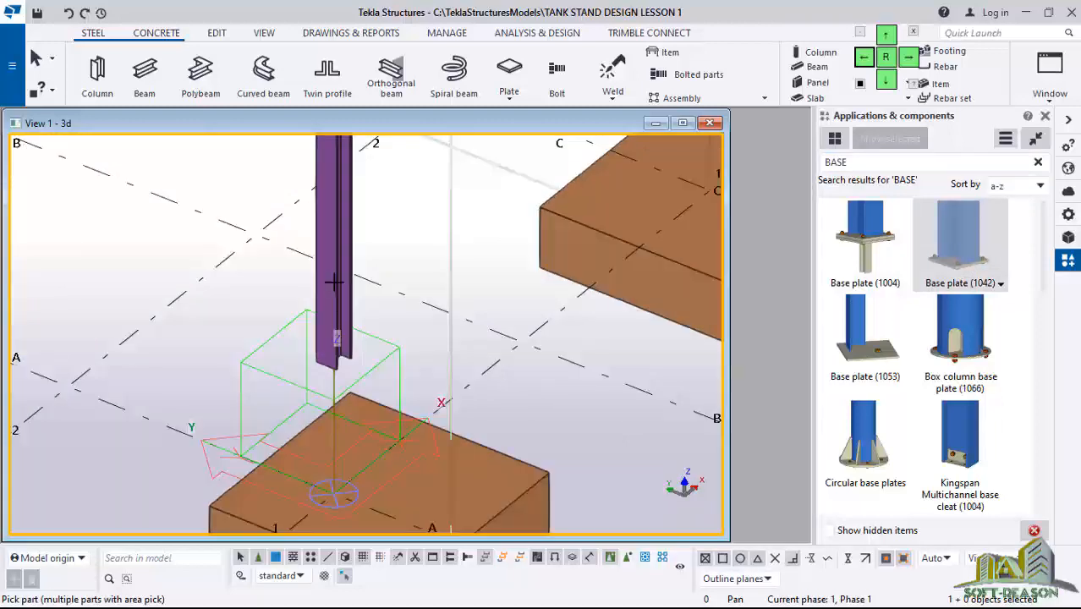
{"action": "left_click", "coordinate": [343, 338]}
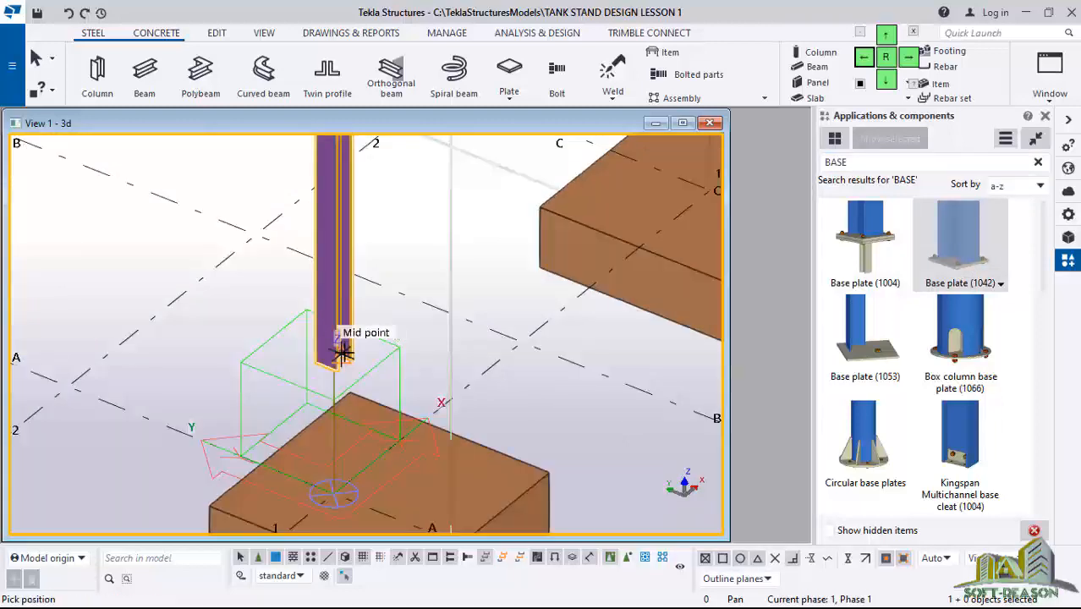
{"action": "scroll", "coordinate": [351, 353], "scroll_direction": "up", "scroll_amount": 1}
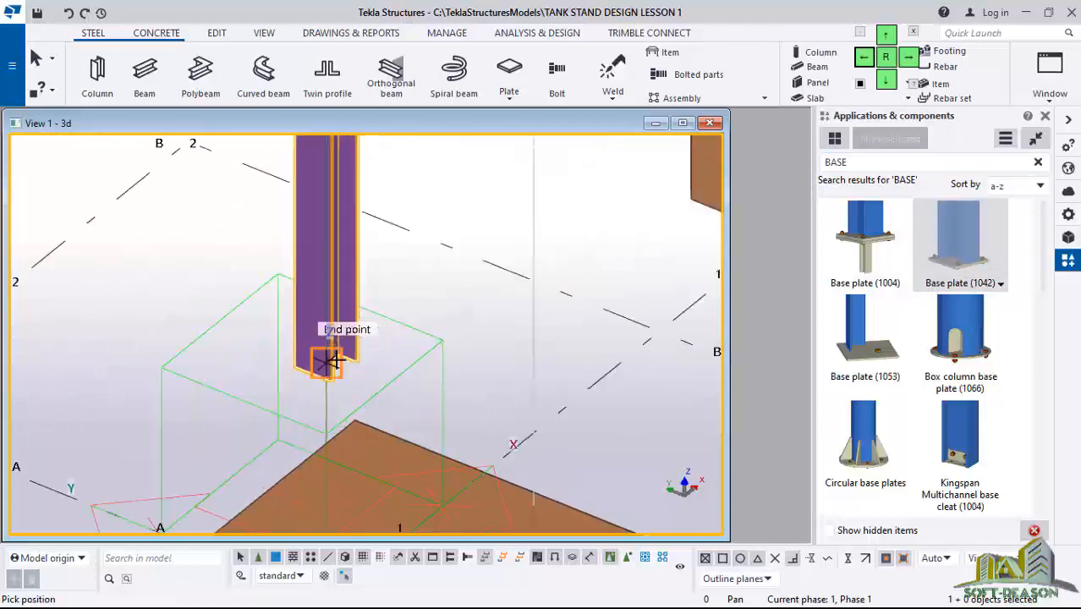
{"action": "left_click", "coordinate": [344, 406]}
{"action": "scroll", "coordinate": [379, 402], "scroll_direction": "down", "scroll_amount": 5}
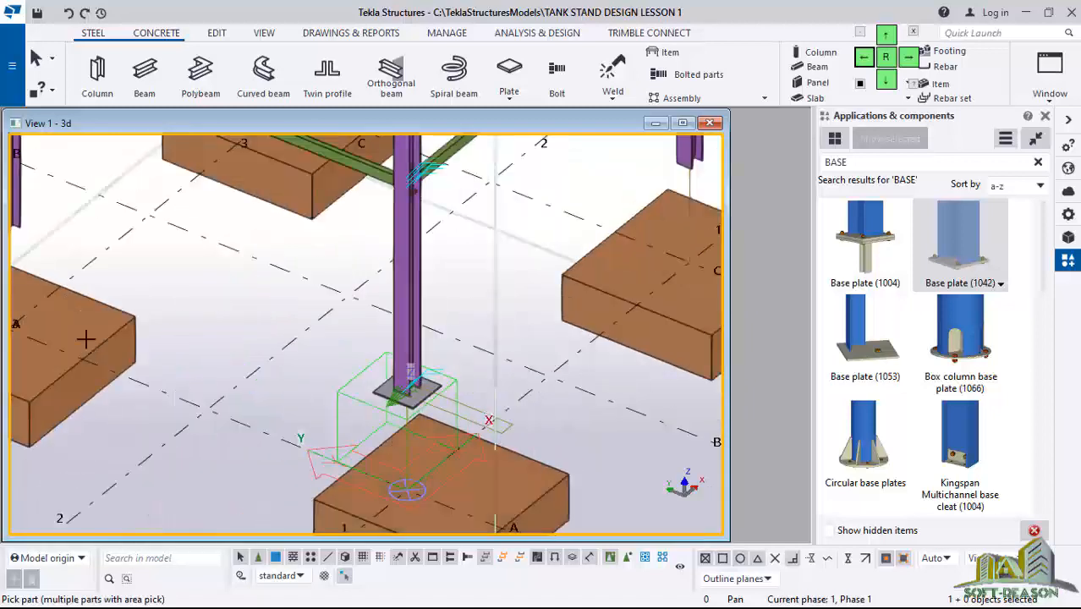
Open the properties of the base plate at grid A-1 and arrange the dialog beside the column base
{"action": "scroll", "coordinate": [380, 419], "scroll_direction": "up", "scroll_amount": 4}
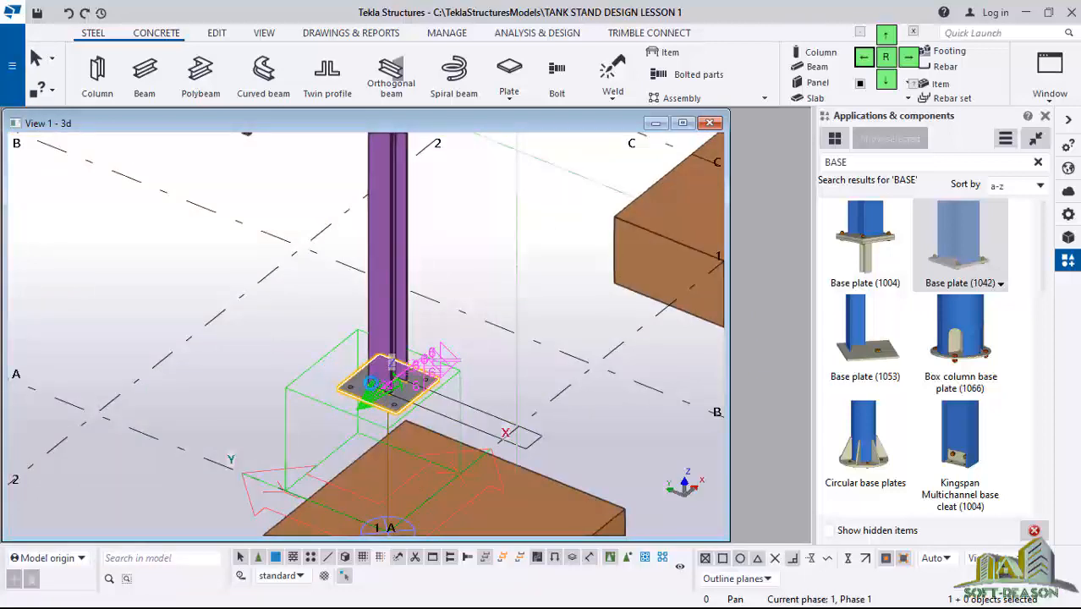
{"action": "double_click", "coordinate": [380, 389]}
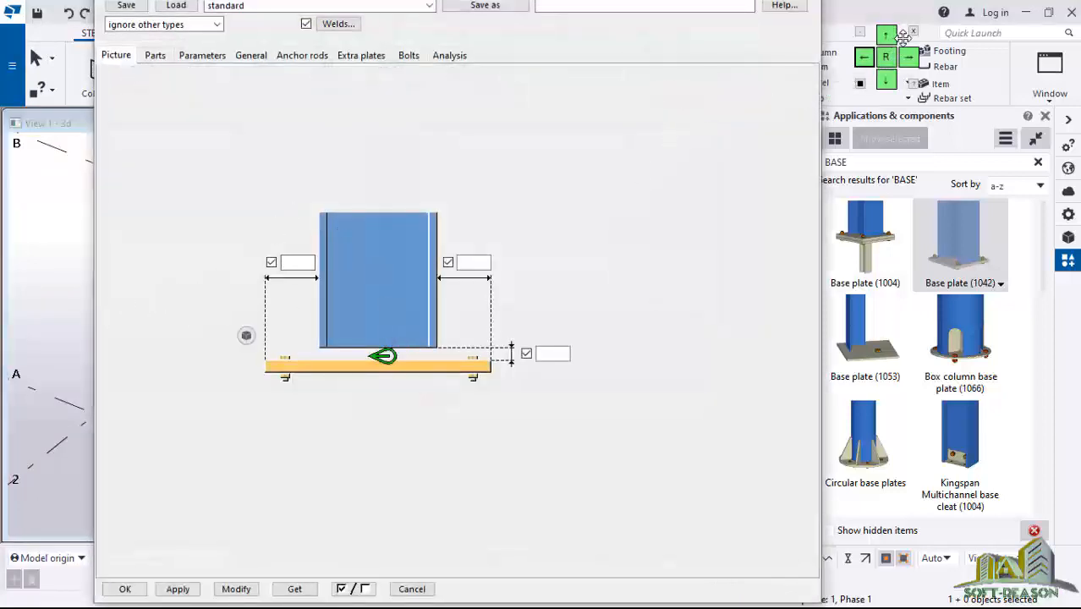
{"action": "left_click_drag", "start_coordinate": [903, 36], "coordinate": [926, 29]}
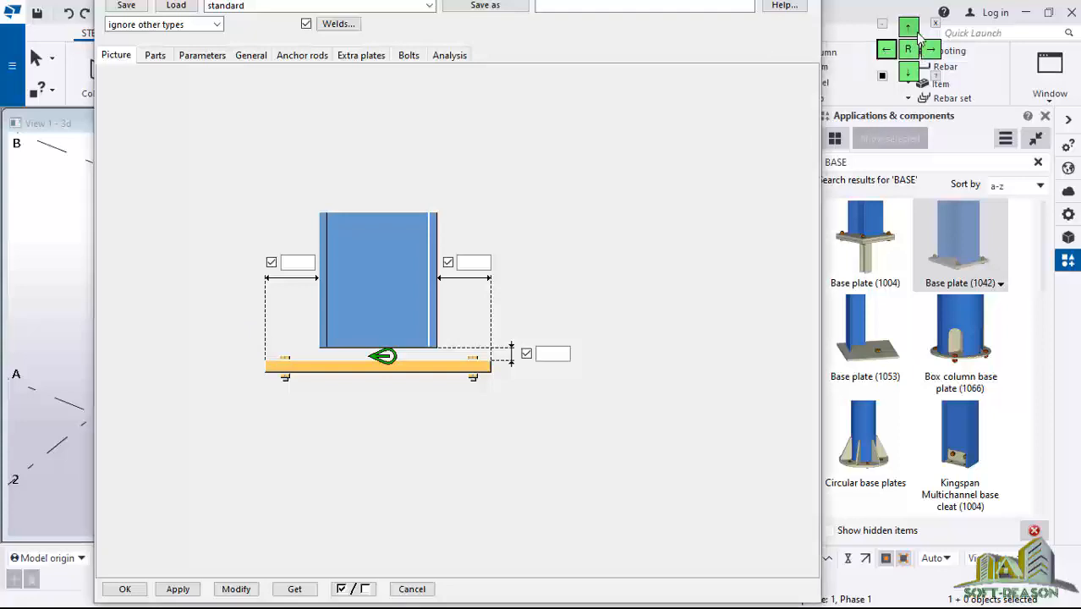
{"action": "left_click", "coordinate": [909, 28]}
{"action": "left_click", "coordinate": [909, 71]}
{"action": "left_click", "coordinate": [909, 71]}
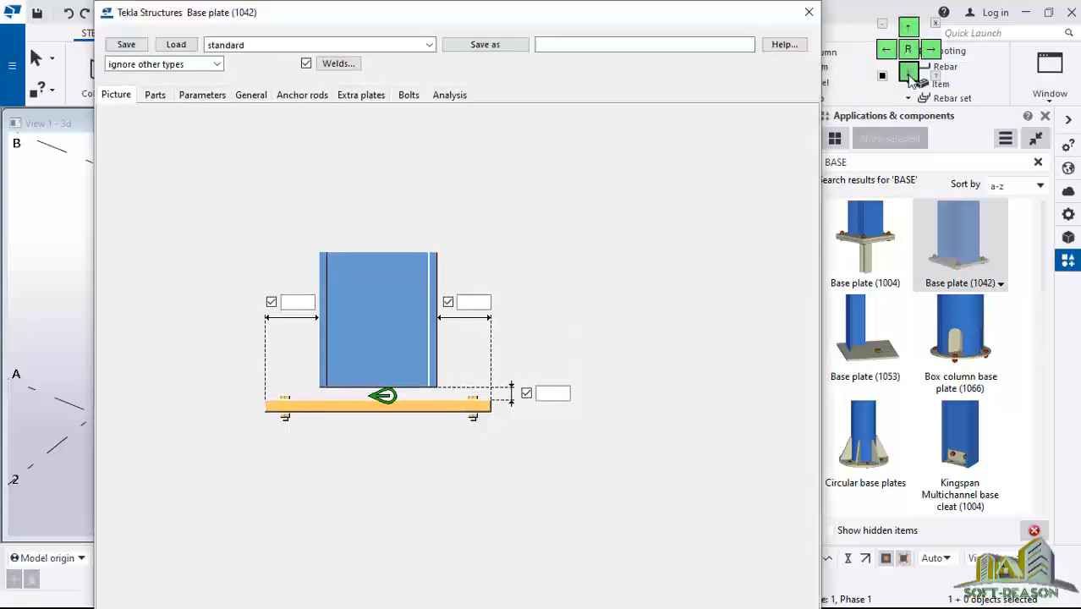
{"action": "left_click", "coordinate": [909, 71]}
{"action": "left_click_drag", "start_coordinate": [647, 58], "coordinate": [848, 36]}
{"action": "middle_click_drag", "start_coordinate": [135, 453], "coordinate": [12, 470]}
{"action": "scroll", "coordinate": [266, 444], "scroll_direction": "up", "scroll_amount": 3}
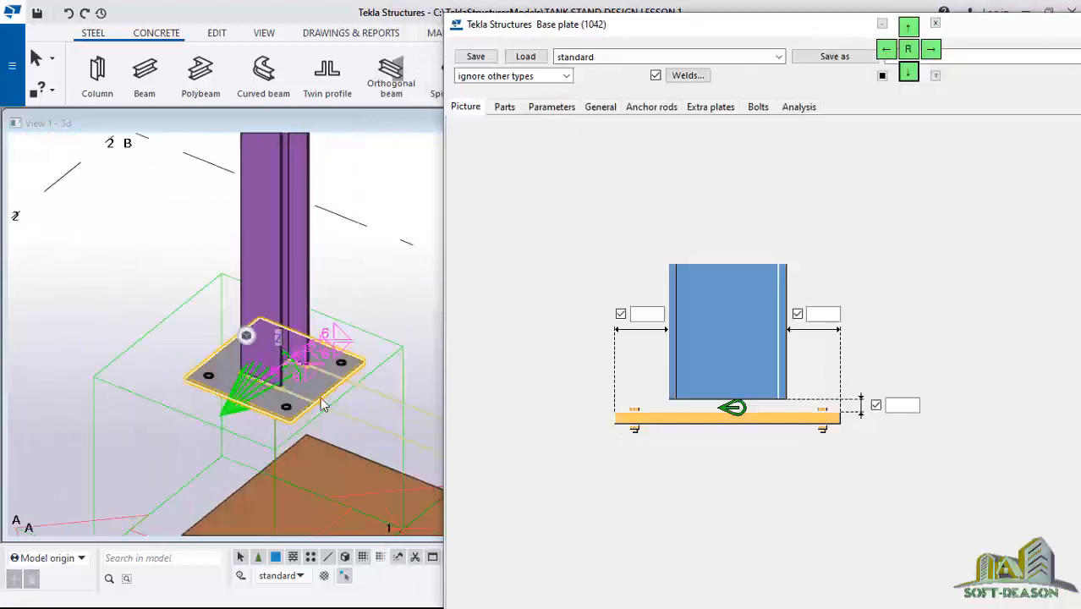
{"action": "scroll", "coordinate": [317, 401], "scroll_direction": "up", "scroll_amount": 3}
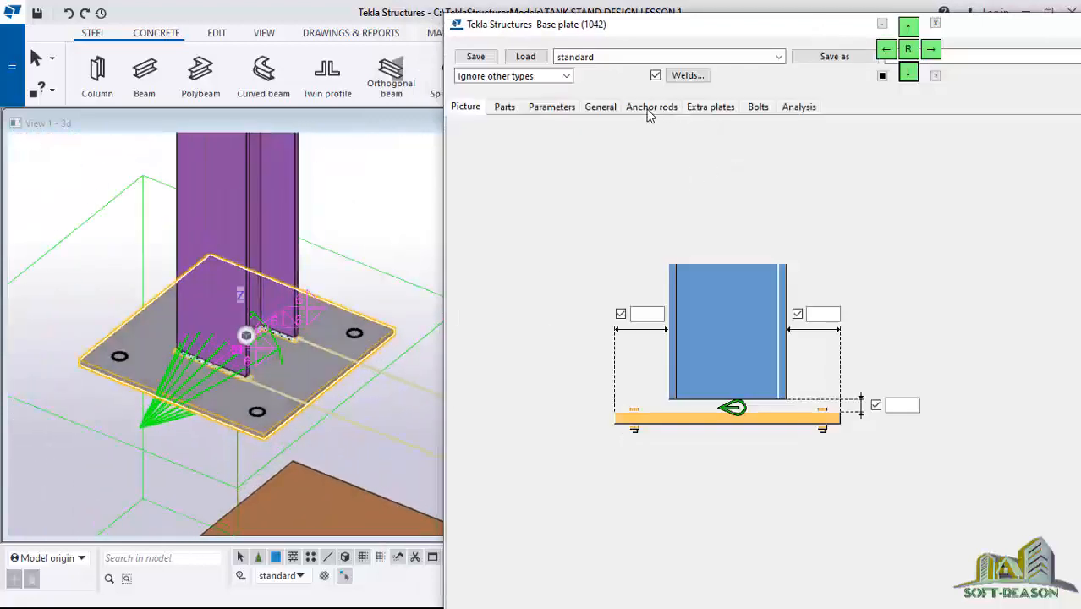
Fit the base plate with Anchor rods, using the L-bent rod shape with dimensions a and b, and choose the hook orientation
{"action": "left_click", "coordinate": [650, 108]}
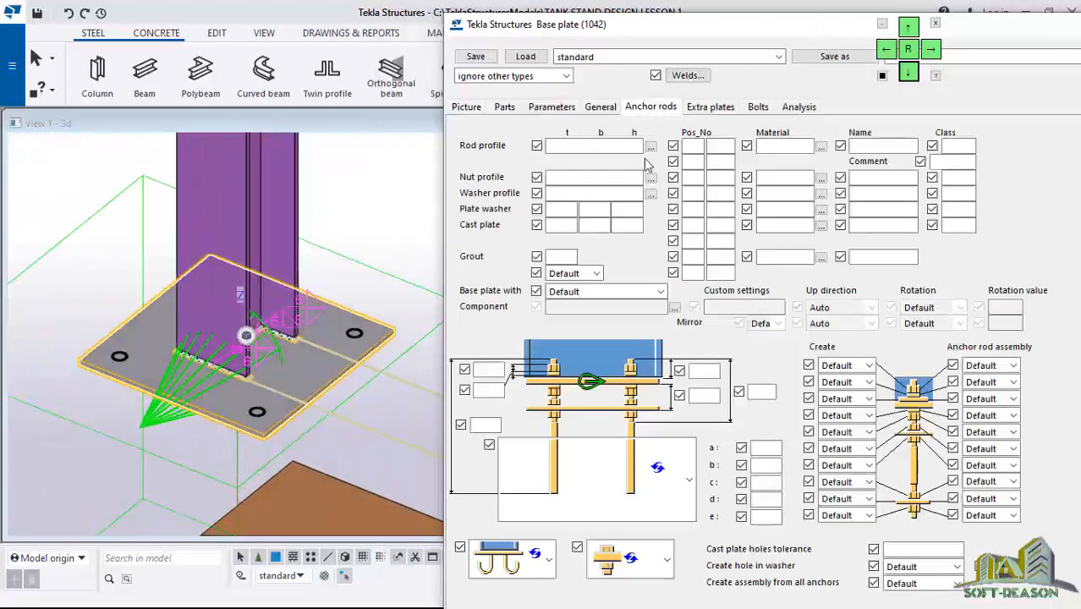
{"action": "left_click", "coordinate": [634, 291]}
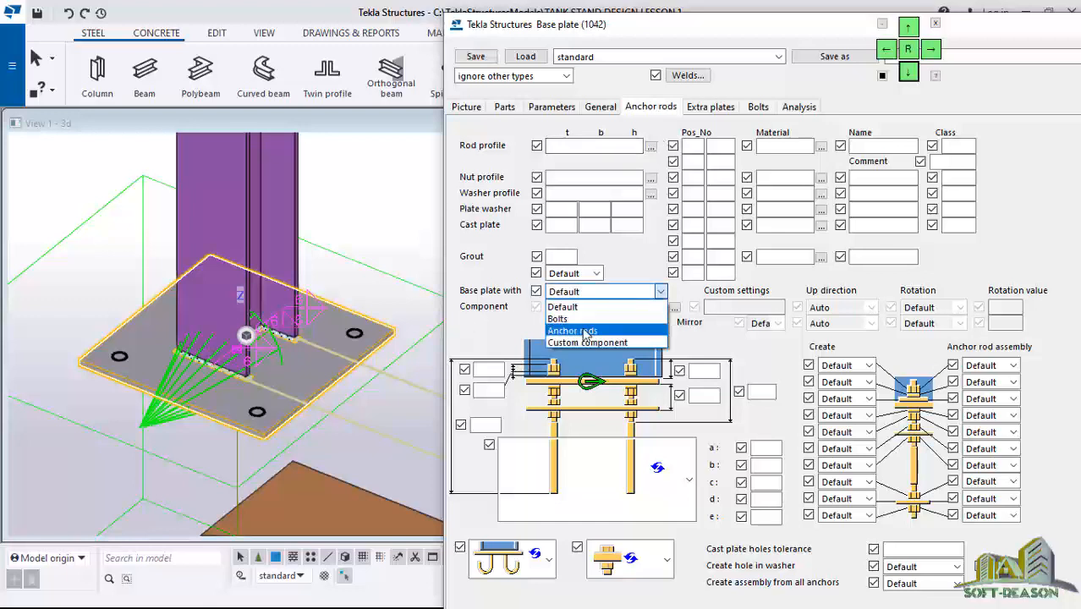
{"action": "left_click", "coordinate": [582, 330]}
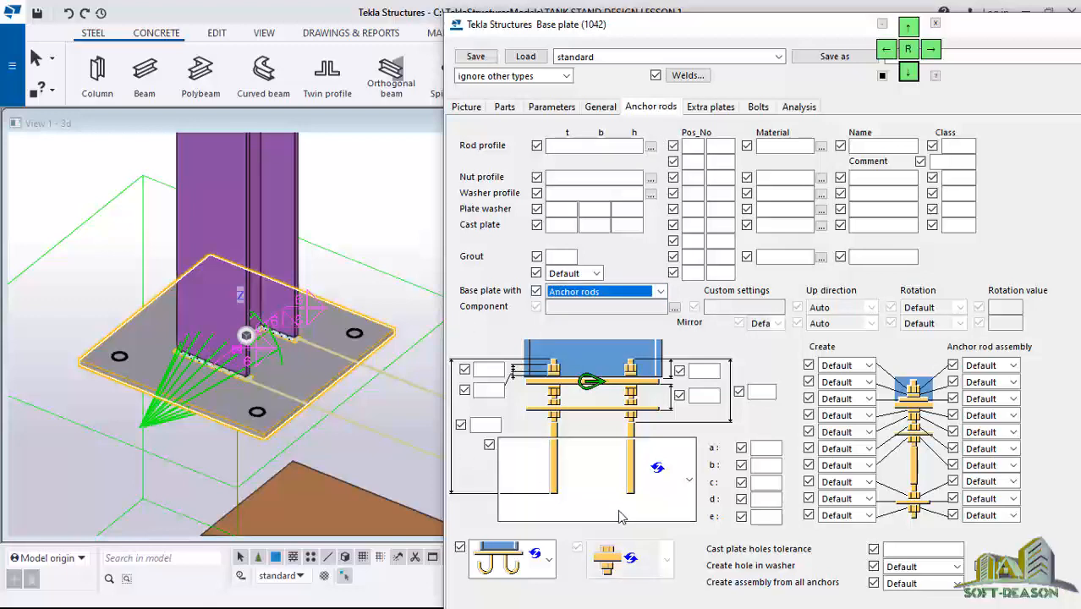
{"action": "left_click", "coordinate": [679, 493]}
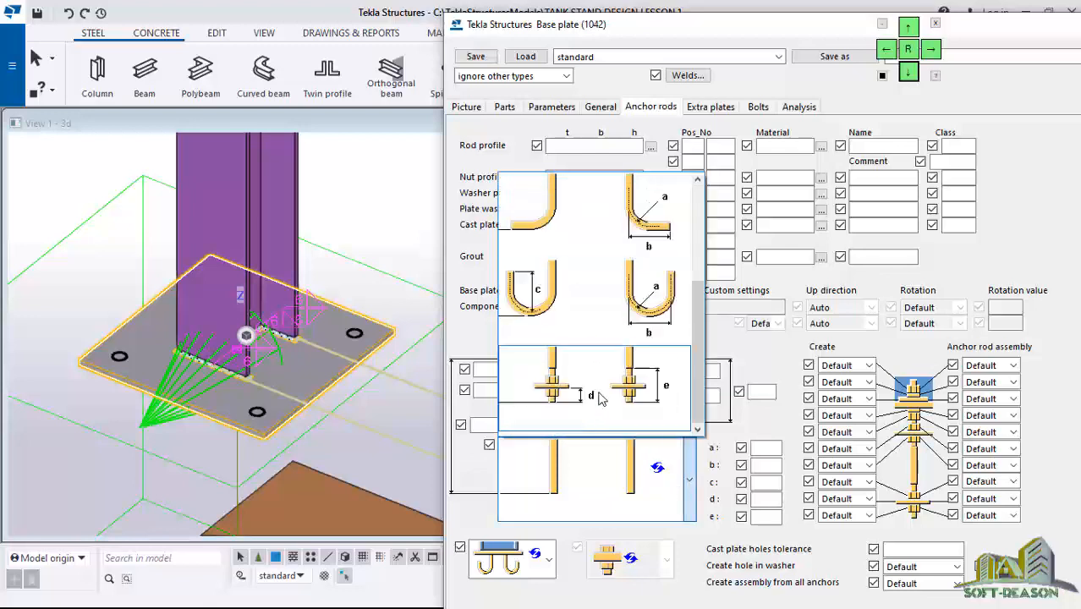
{"action": "left_click", "coordinate": [611, 268]}
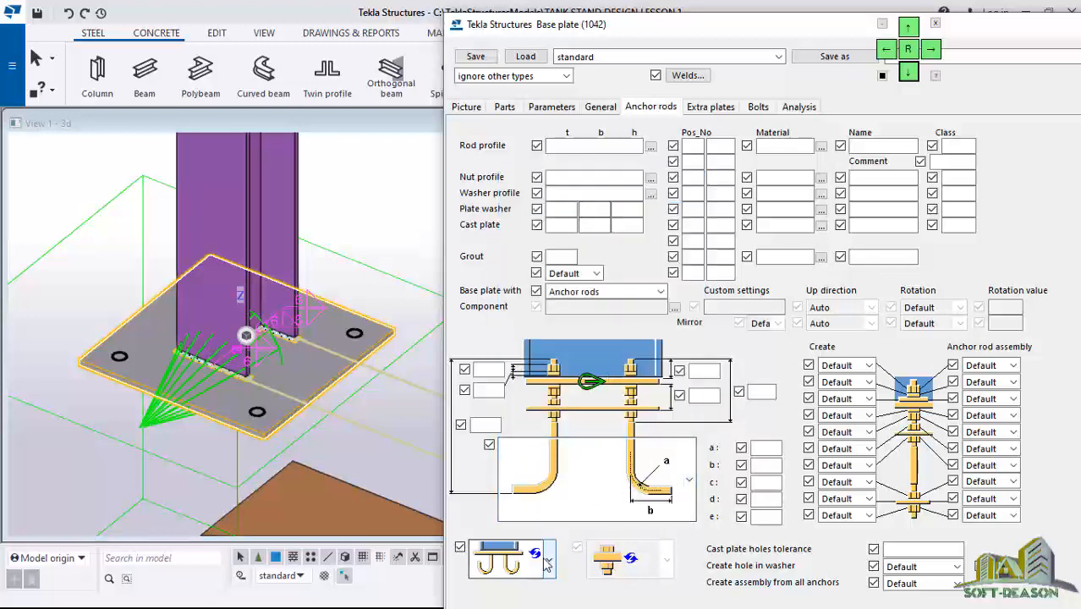
{"action": "left_click", "coordinate": [542, 557]}
{"action": "left_click", "coordinate": [514, 434]}
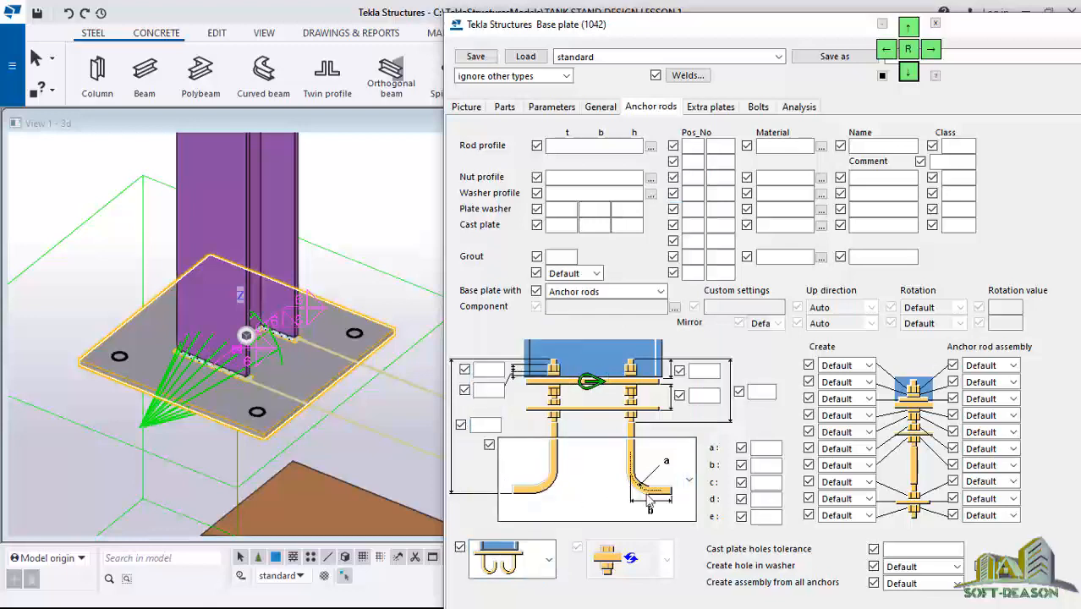
Set Create to Yes for the first, second and fourth anchor rod parts and modify the base plate with these settings
{"action": "left_click", "coordinate": [869, 364]}
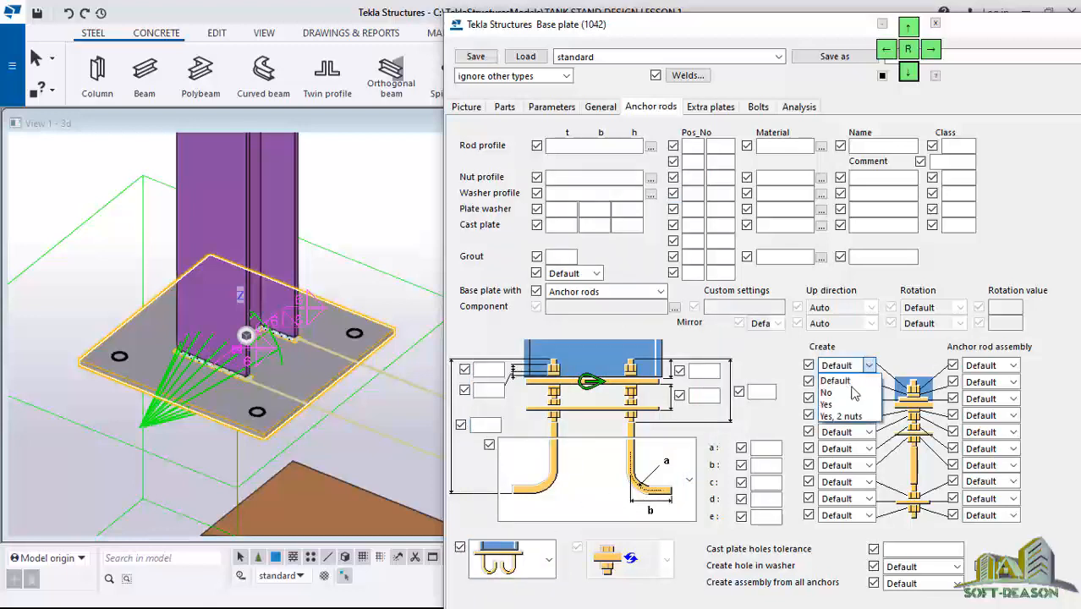
{"action": "left_click", "coordinate": [829, 404]}
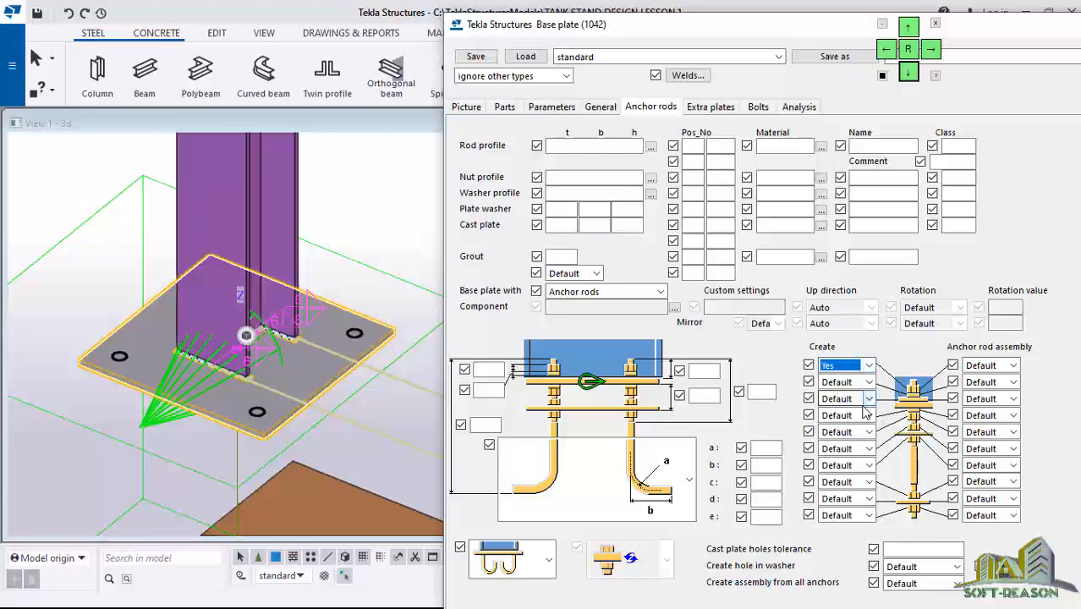
{"action": "left_click", "coordinate": [864, 382]}
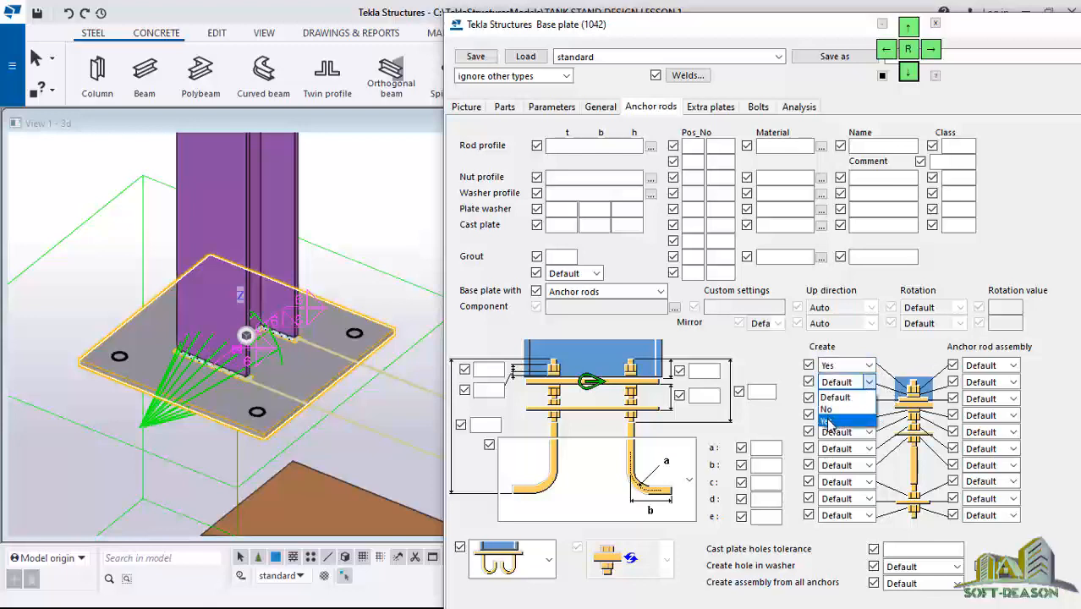
{"action": "left_click", "coordinate": [828, 421]}
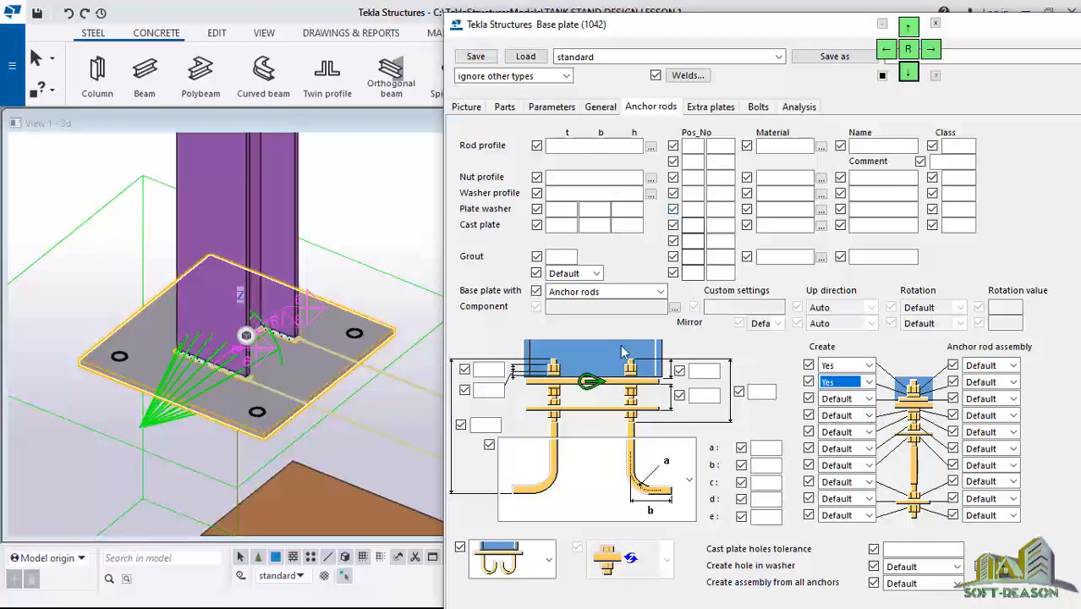
{"action": "left_click", "coordinate": [867, 415]}
{"action": "left_click", "coordinate": [826, 455]}
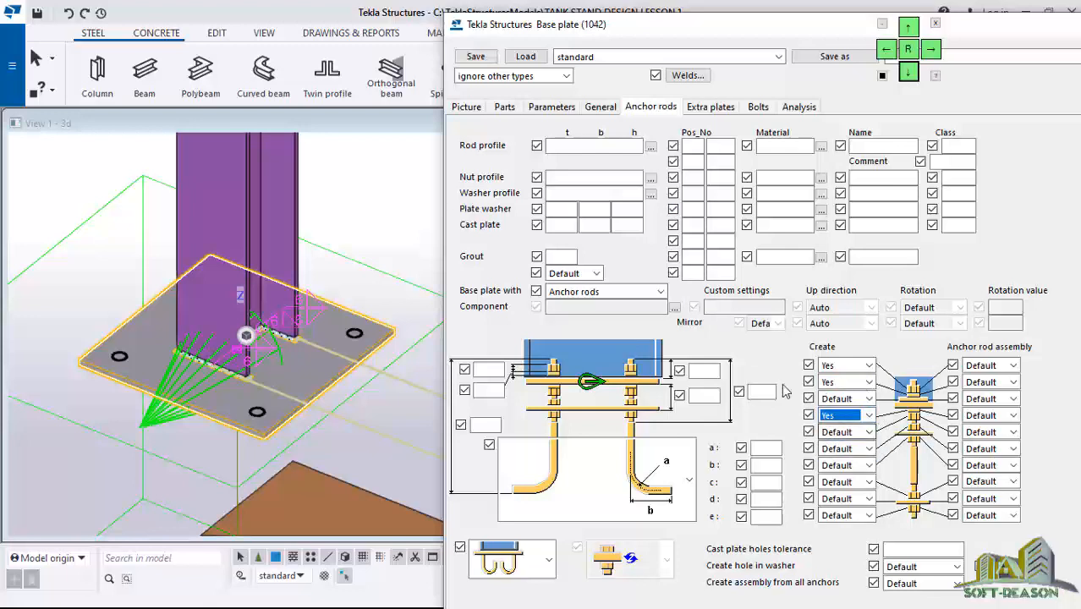
{"action": "left_click", "coordinate": [907, 72]}
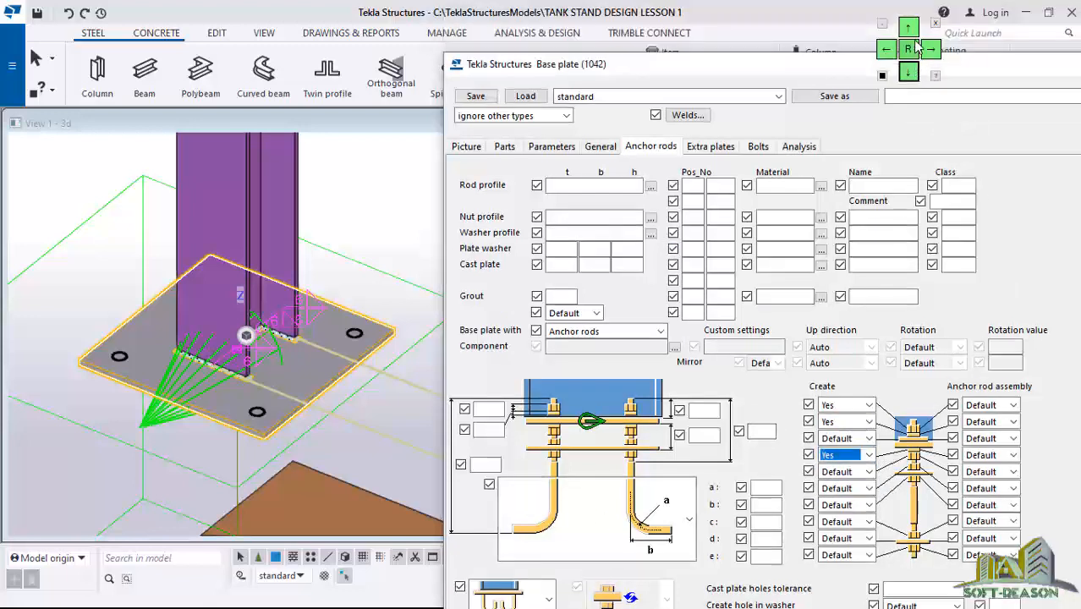
{"action": "left_click", "coordinate": [909, 28]}
{"action": "left_click", "coordinate": [910, 30]}
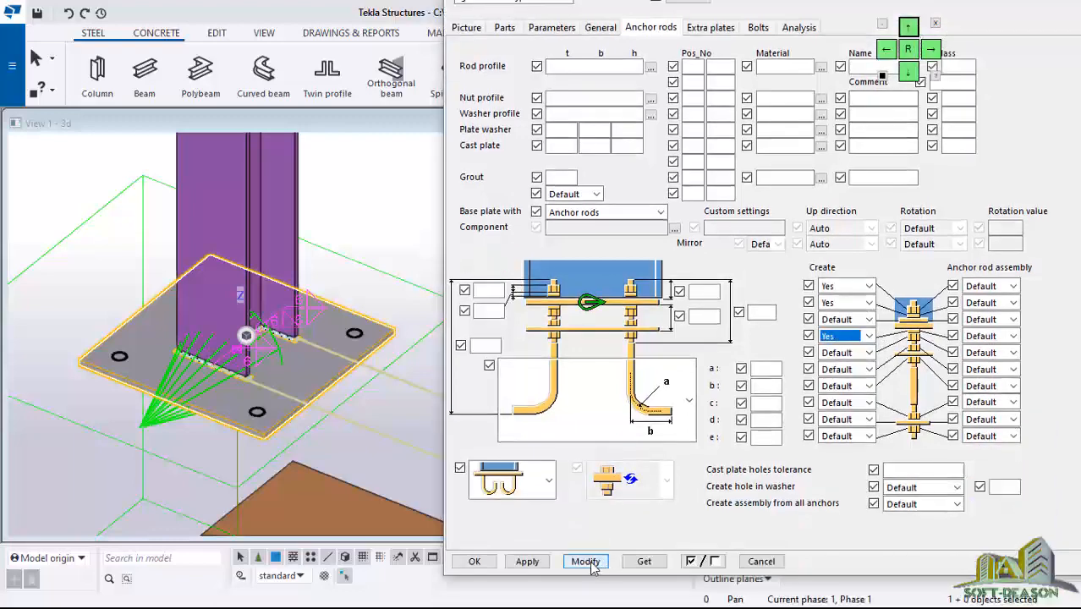
{"action": "left_click", "coordinate": [565, 552]}
{"action": "scroll", "coordinate": [236, 395], "scroll_direction": "down", "scroll_amount": 3}
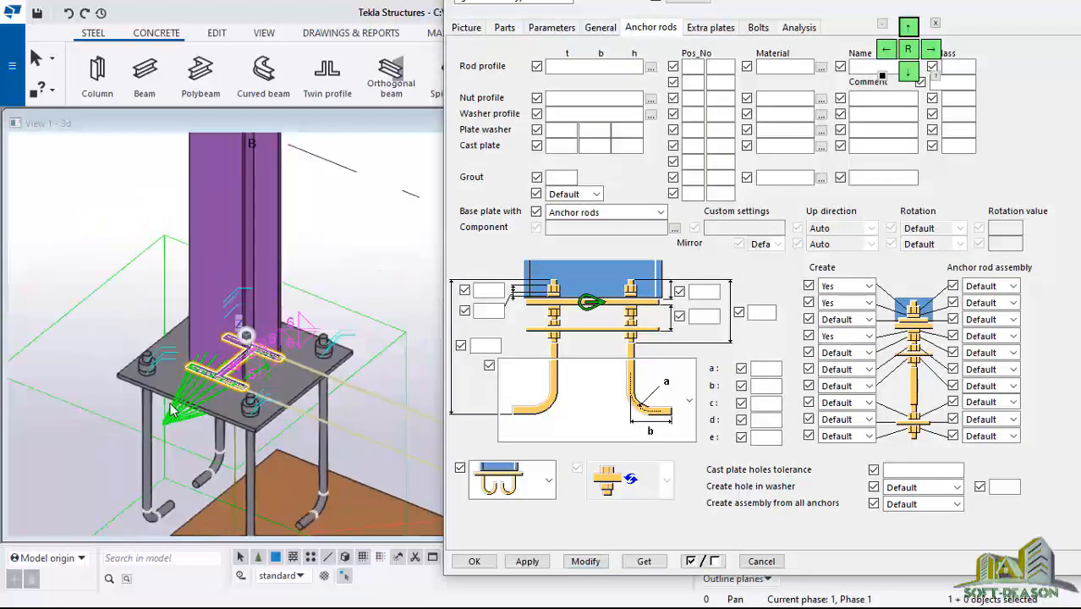
{"action": "scroll", "coordinate": [235, 396], "scroll_direction": "up", "scroll_amount": 2}
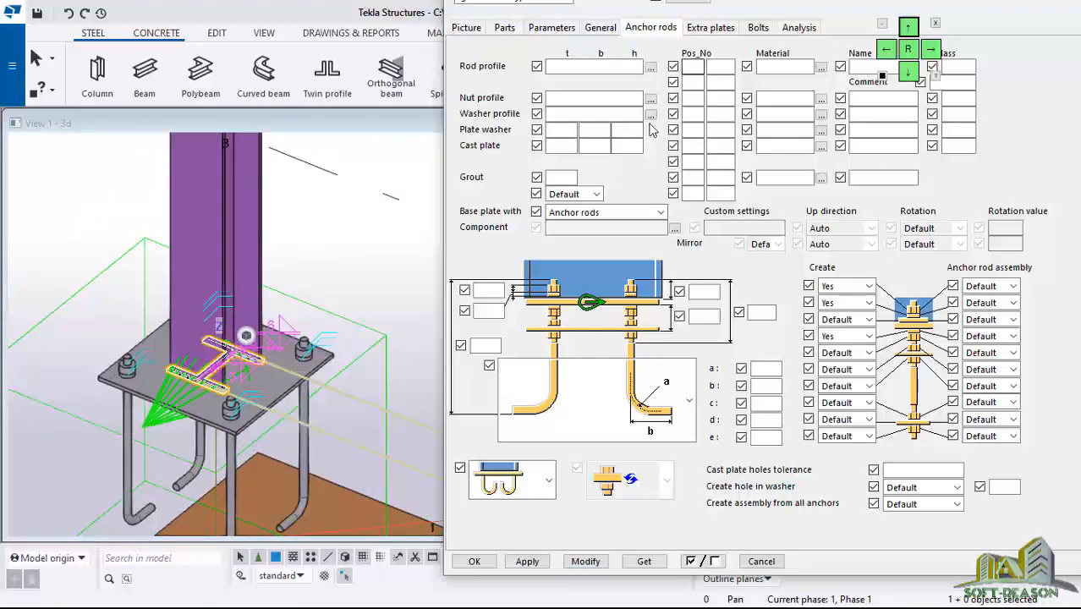
Set the base plate's bolt edge distances to 50.00 with 2 bolts at 200.00 spacing in both directions, and apply the changes
{"action": "left_click", "coordinate": [474, 30]}
{"action": "left_click", "coordinate": [514, 30]}
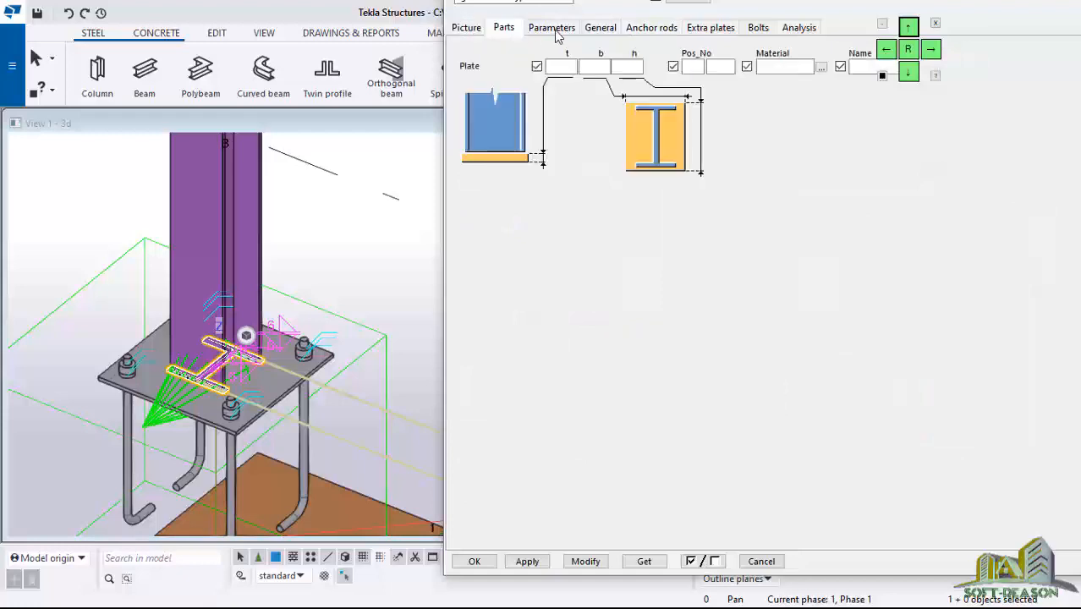
{"action": "left_click", "coordinate": [553, 29]}
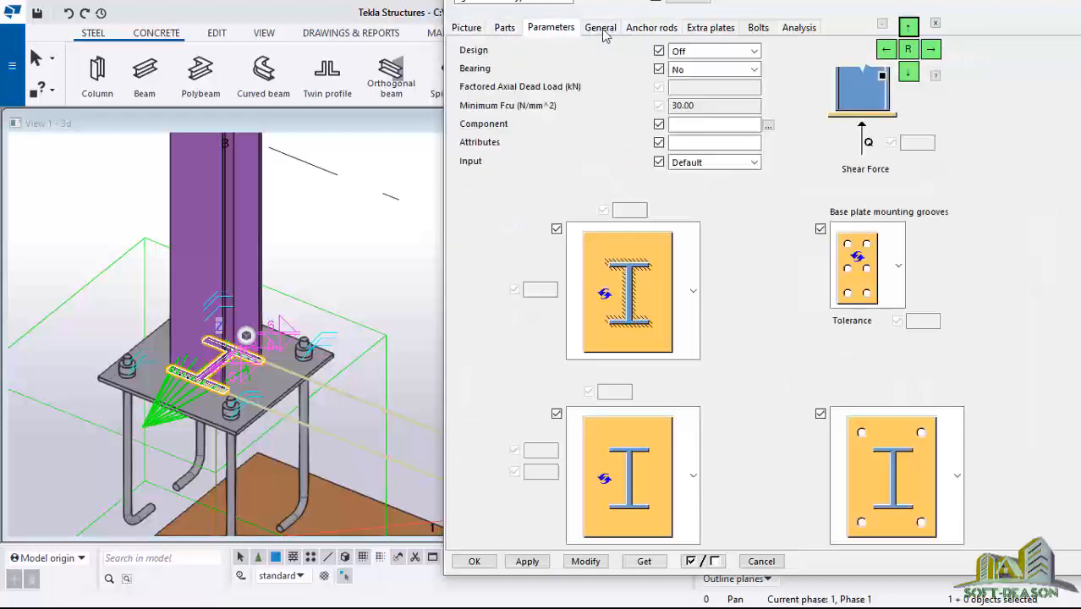
{"action": "left_click", "coordinate": [658, 31]}
{"action": "left_click", "coordinate": [754, 28]}
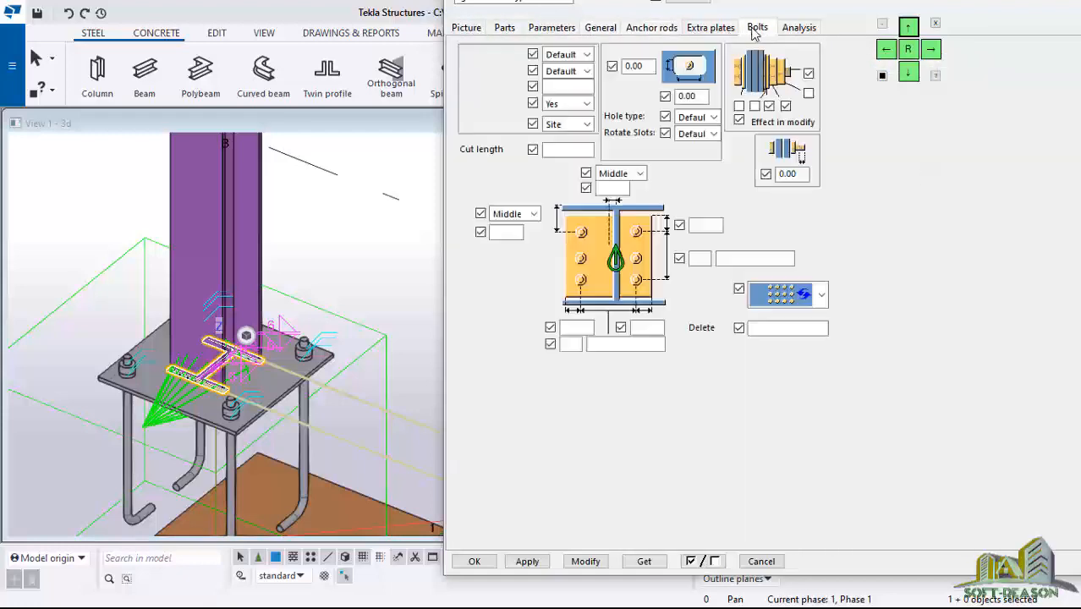
{"action": "scroll", "coordinate": [251, 466], "scroll_direction": "up", "scroll_amount": 4}
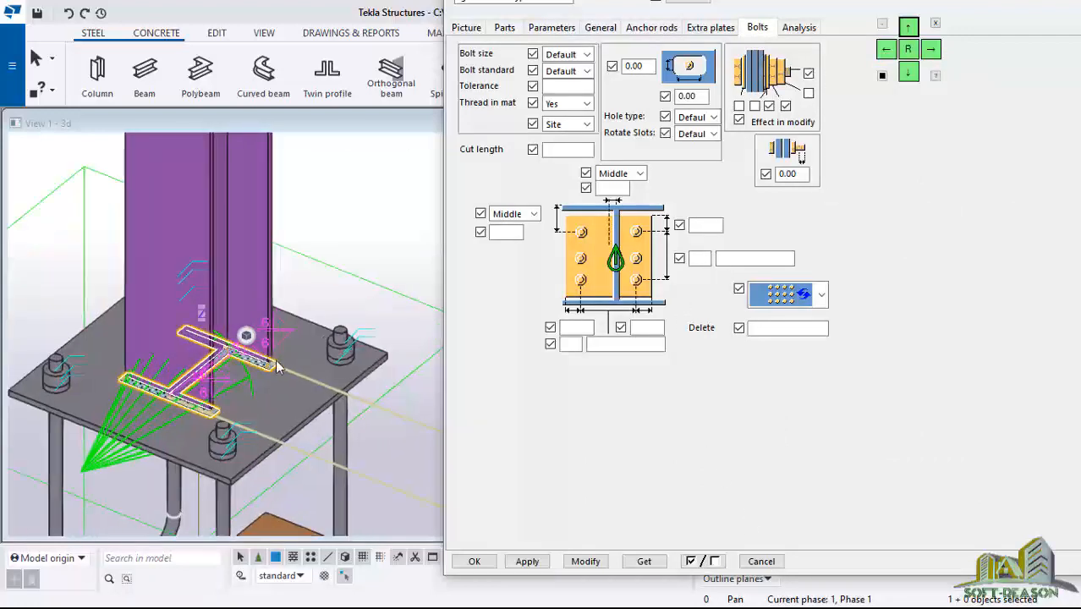
{"action": "scroll", "coordinate": [250, 458], "scroll_direction": "down", "scroll_amount": 2}
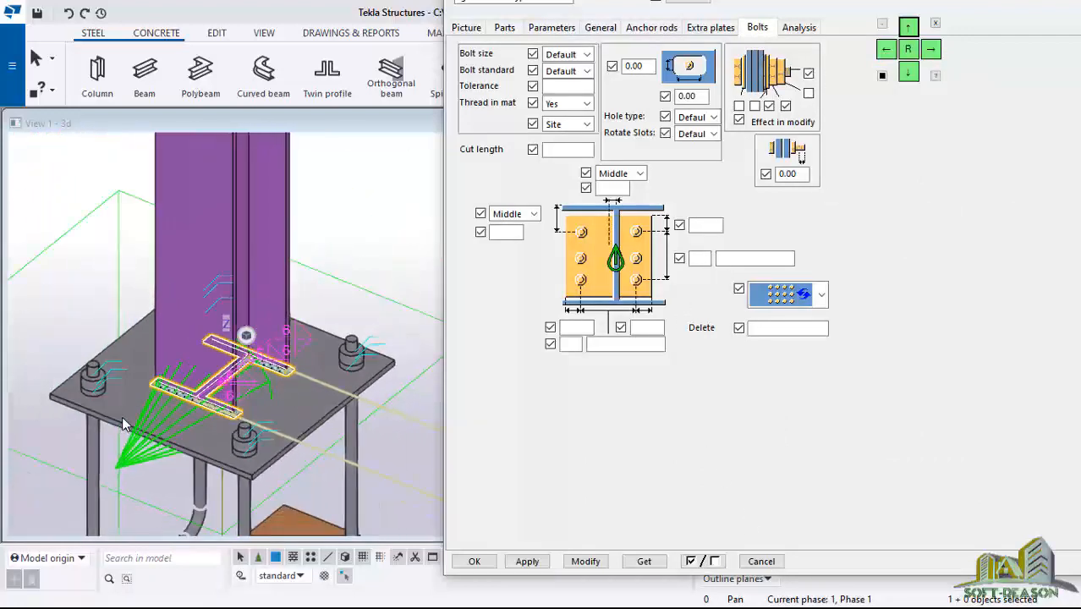
{"action": "scroll", "coordinate": [122, 416], "scroll_direction": "up", "scroll_amount": 1}
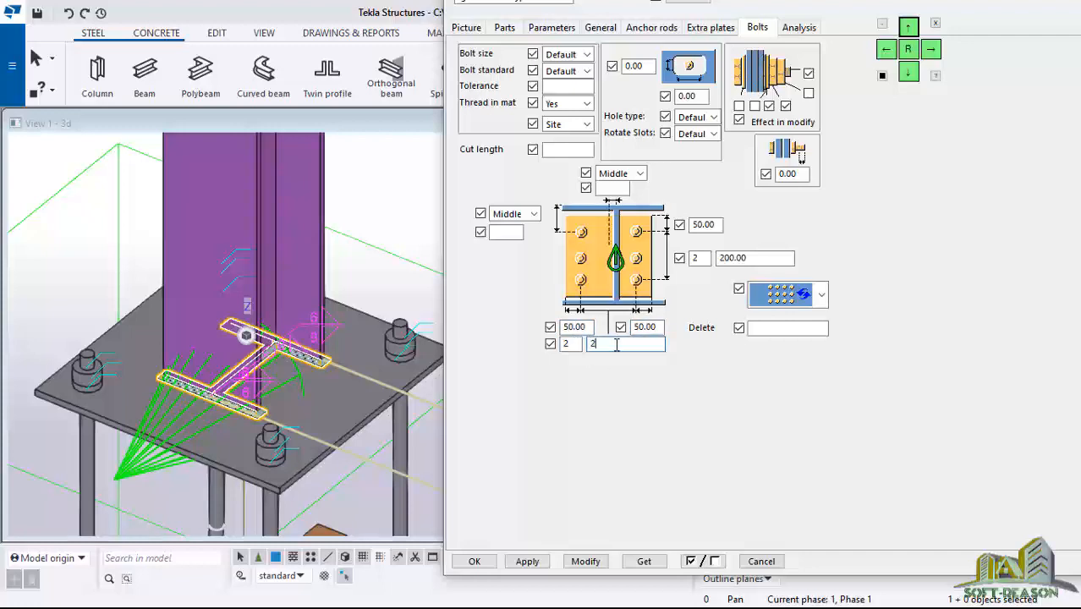
{"action": "left_click", "coordinate": [569, 564]}
{"action": "scroll", "coordinate": [283, 378], "scroll_direction": "up", "scroll_amount": 5}
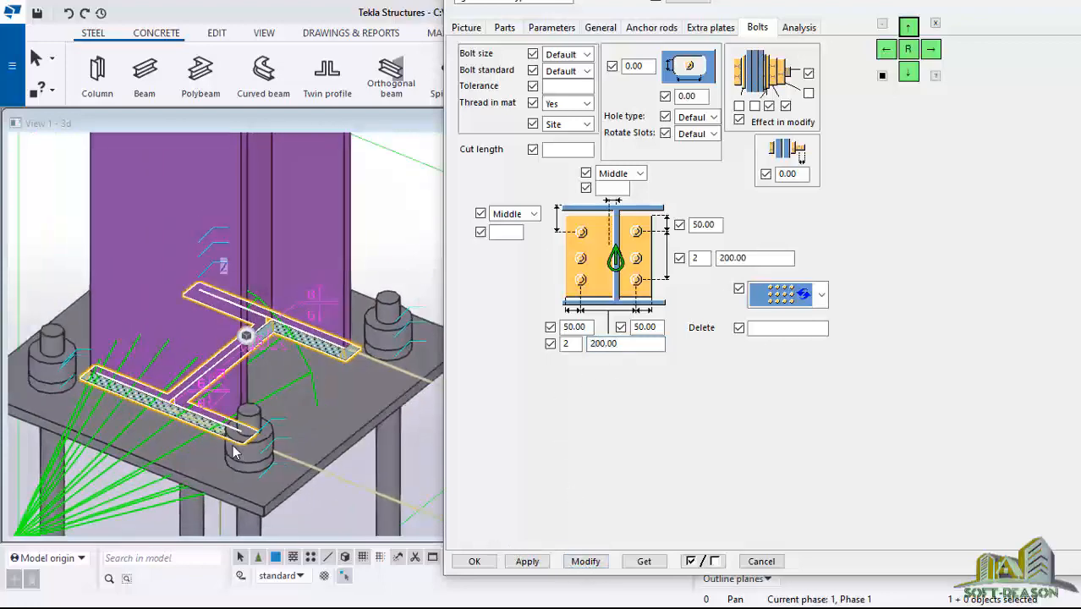
{"action": "scroll", "coordinate": [232, 446], "scroll_direction": "down", "scroll_amount": 1}
{"action": "middle_click_drag", "start_coordinate": [281, 439], "coordinate": [370, 398], "text": "ctrl"}
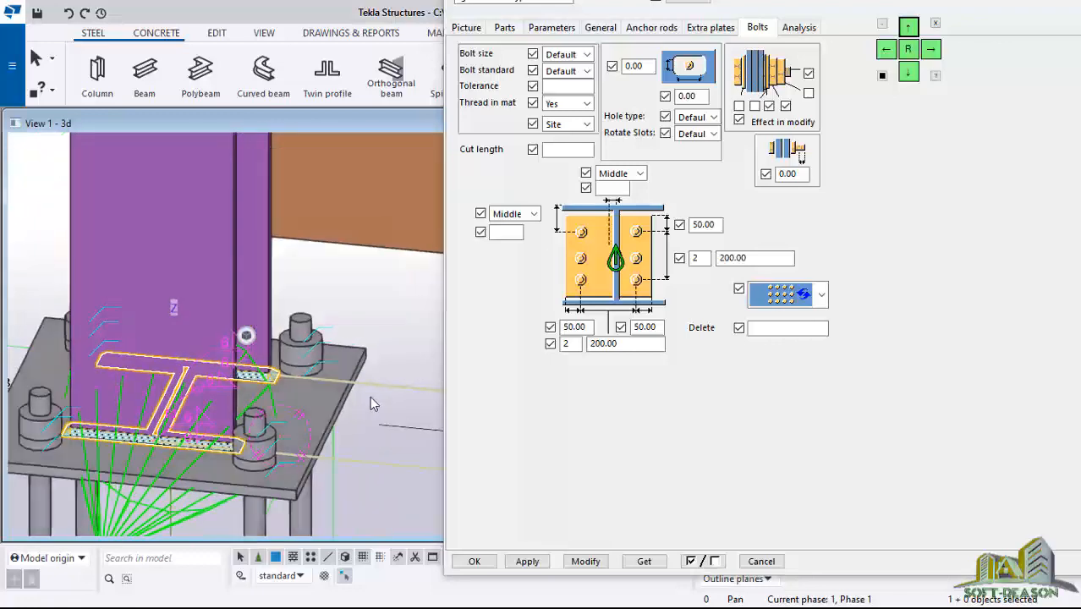
{"action": "left_click", "coordinate": [474, 561]}
Add Base plate (1042) to the lower ends of the steel columns at grids C-1, A-3 and C-3
{"action": "scroll", "coordinate": [461, 338], "scroll_direction": "down", "scroll_amount": 2}
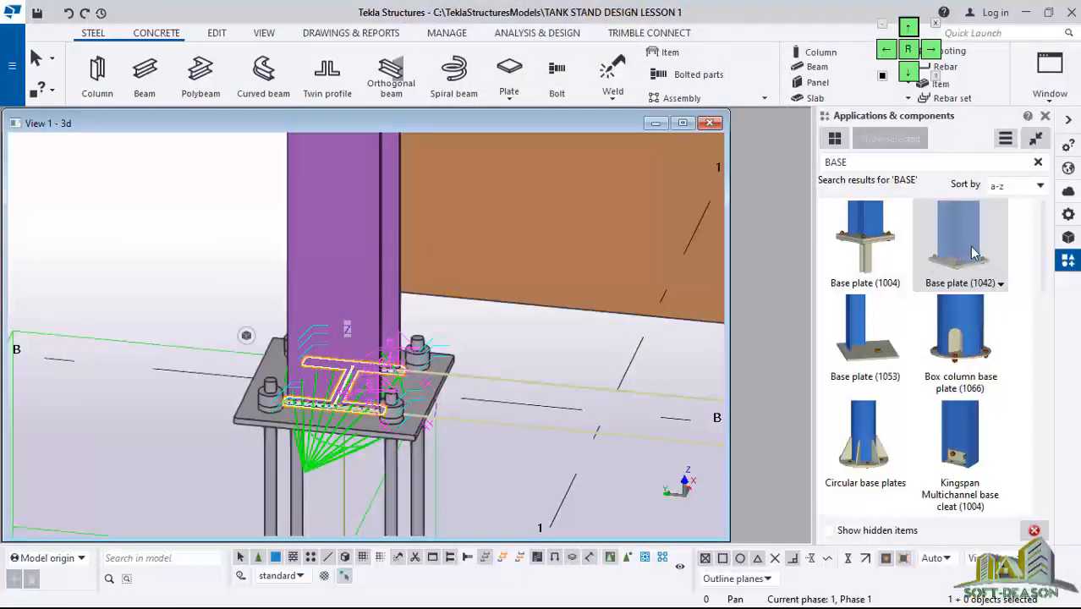
{"action": "left_click", "coordinate": [971, 252]}
{"action": "scroll", "coordinate": [398, 369], "scroll_direction": "down", "scroll_amount": 5}
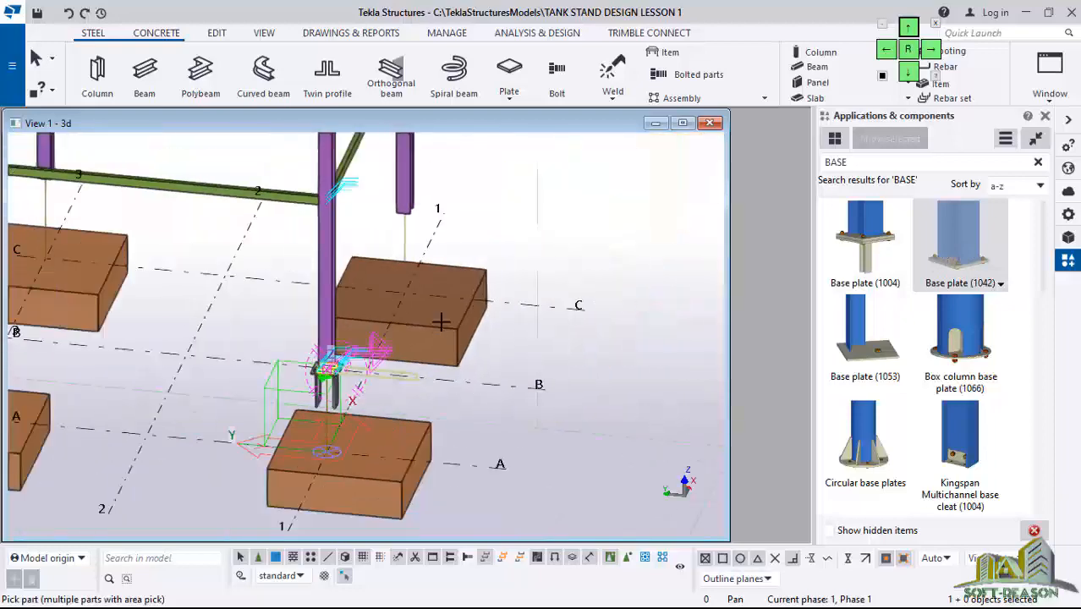
{"action": "scroll", "coordinate": [441, 322], "scroll_direction": "up", "scroll_amount": 6}
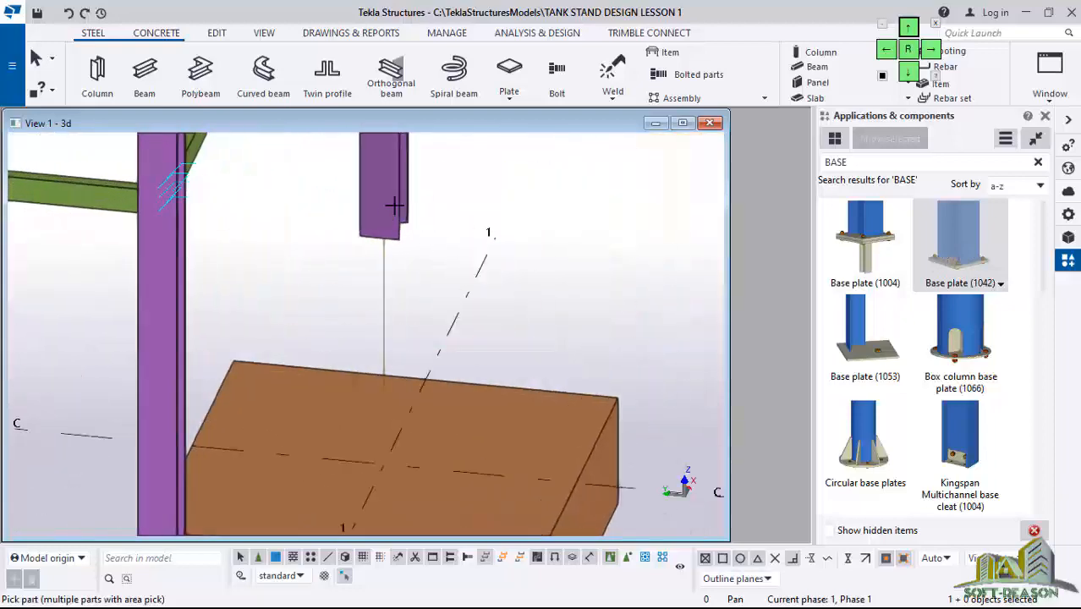
{"action": "left_click", "coordinate": [385, 228]}
{"action": "scroll", "coordinate": [640, 279], "scroll_direction": "down", "scroll_amount": 6}
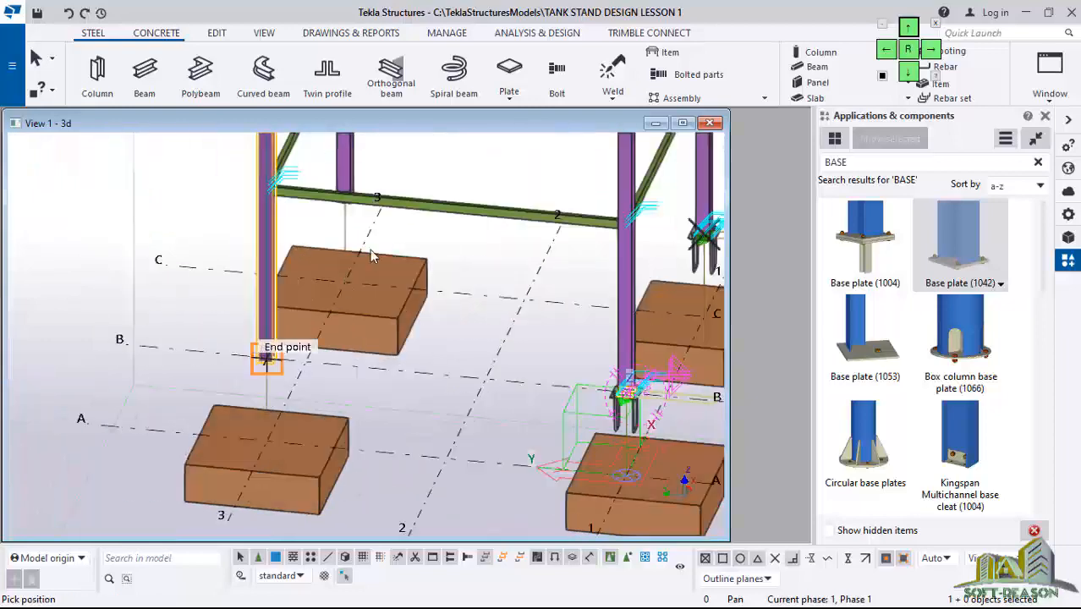
{"action": "scroll", "coordinate": [350, 275], "scroll_direction": "up", "scroll_amount": 1}
{"action": "middle_click_drag", "start_coordinate": [328, 302], "coordinate": [339, 173], "text": "ctrl"}
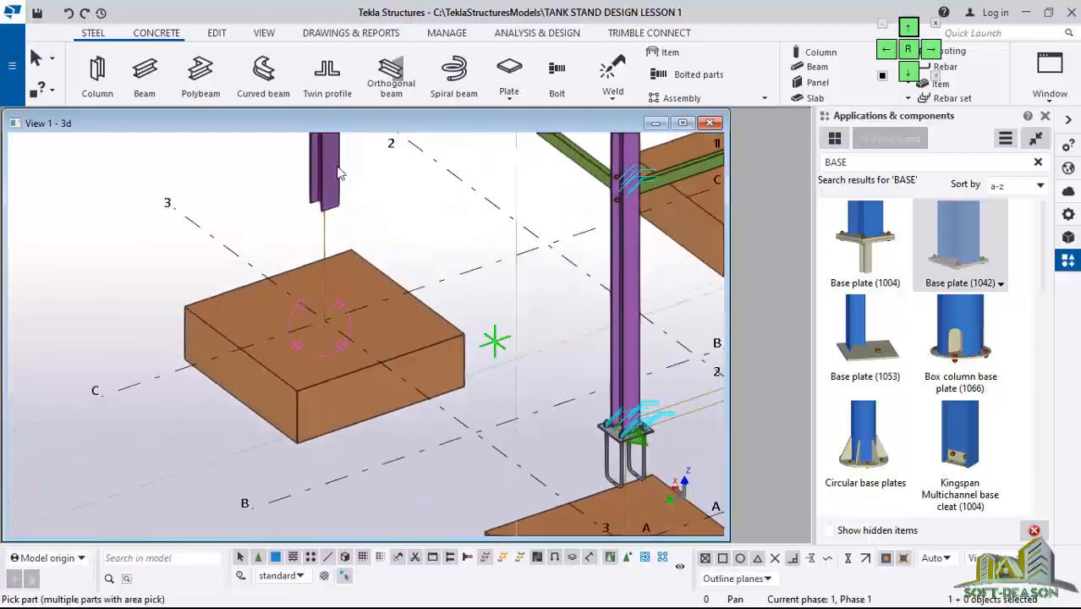
{"action": "left_click", "coordinate": [322, 208]}
{"action": "scroll", "coordinate": [492, 361], "scroll_direction": "down", "scroll_amount": 5}
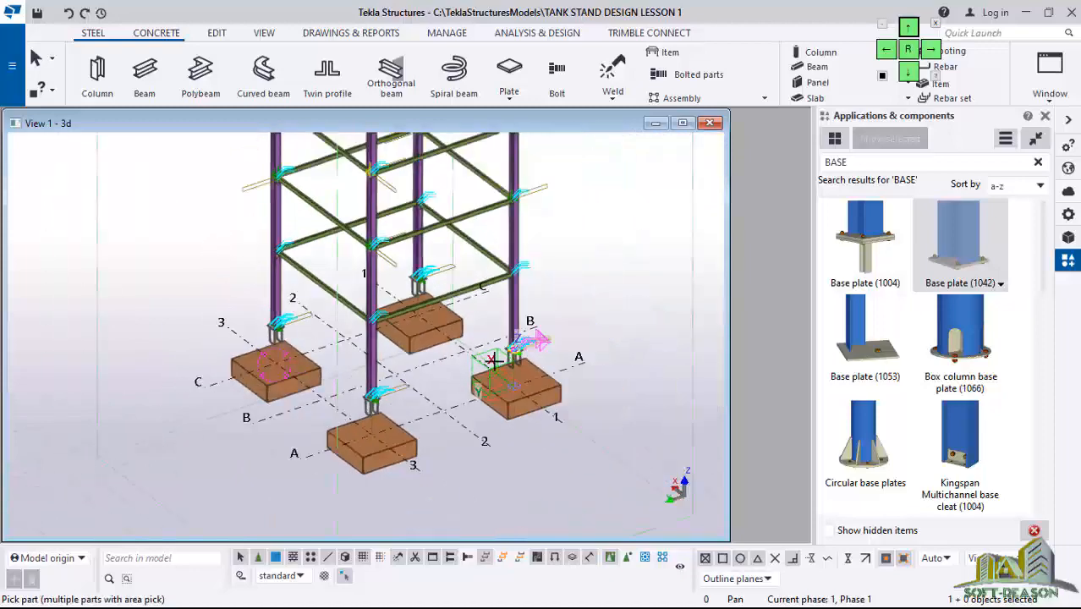
End the base plate placement and redraw the 3D view to refresh the displayed parts
{"action": "scroll", "coordinate": [491, 361], "scroll_direction": "up", "scroll_amount": 5}
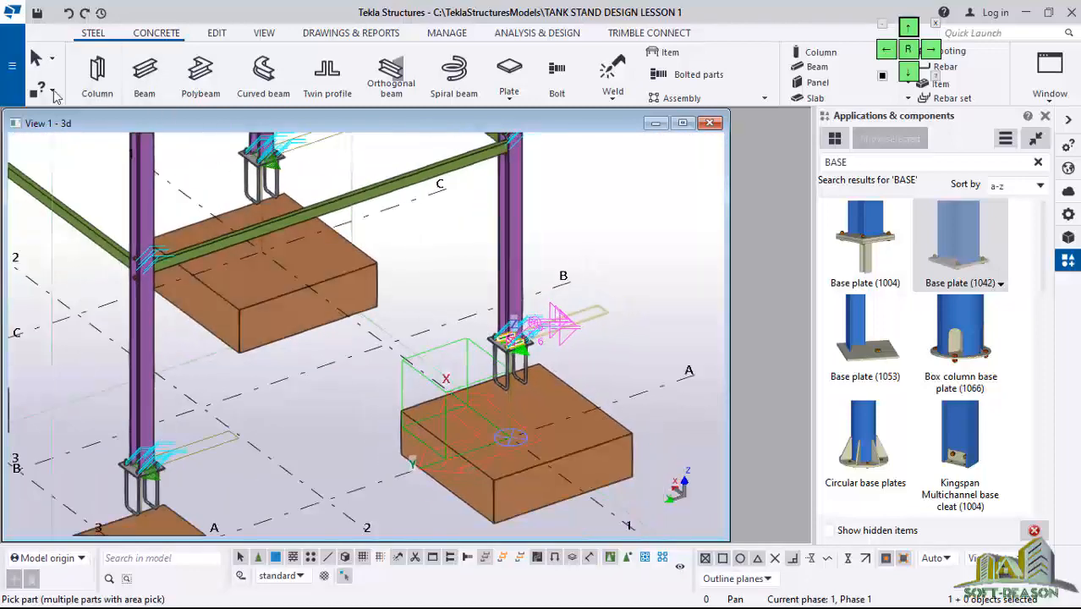
{"action": "right_click", "coordinate": [593, 177]}
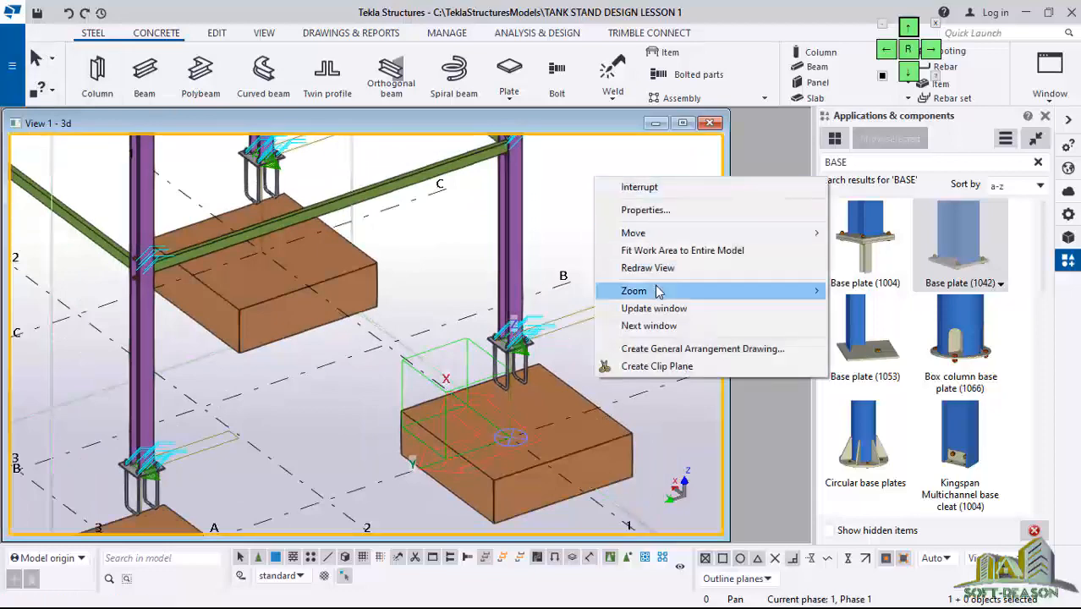
{"action": "left_click", "coordinate": [634, 268]}
Examine the anchored base plates on the concrete pedestals and the bolted end plate connections between beams and columns
{"action": "scroll", "coordinate": [512, 384], "scroll_direction": "up", "scroll_amount": 5}
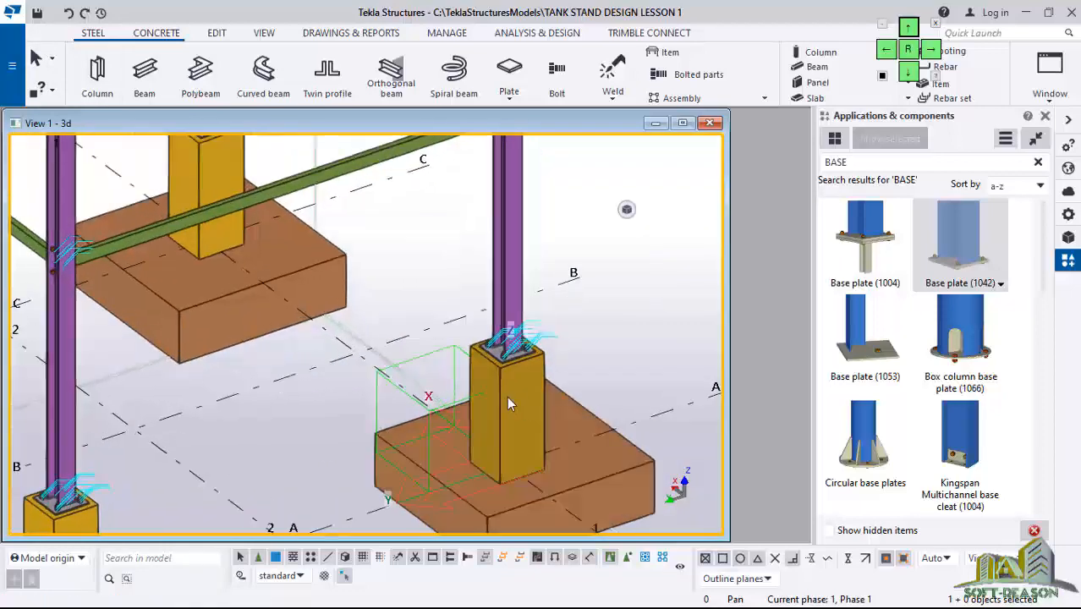
{"action": "scroll", "coordinate": [519, 380], "scroll_direction": "up", "scroll_amount": 5}
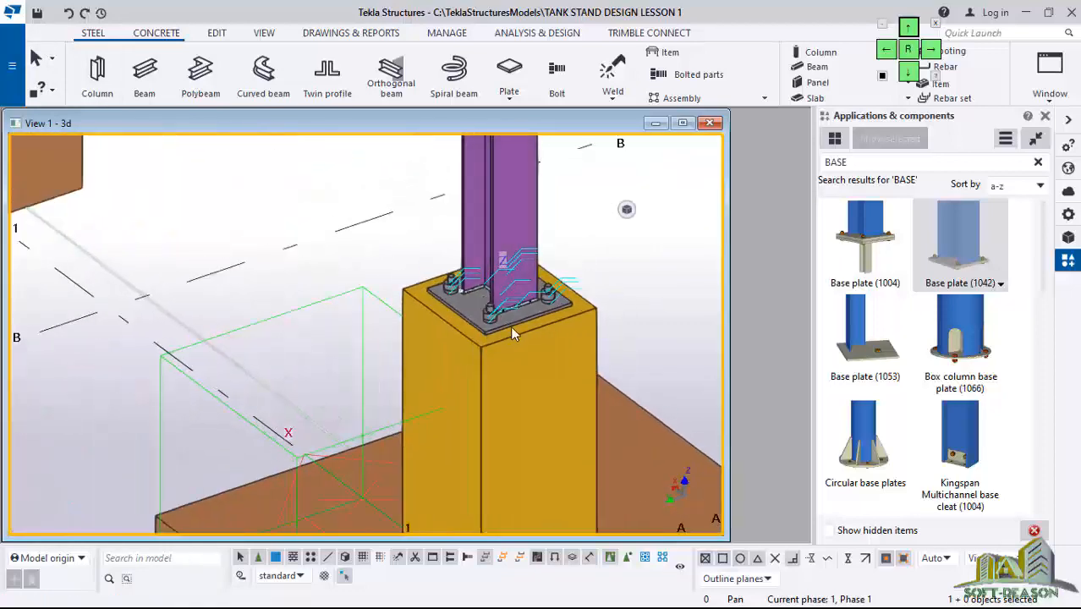
{"action": "scroll", "coordinate": [566, 304], "scroll_direction": "down", "scroll_amount": 10}
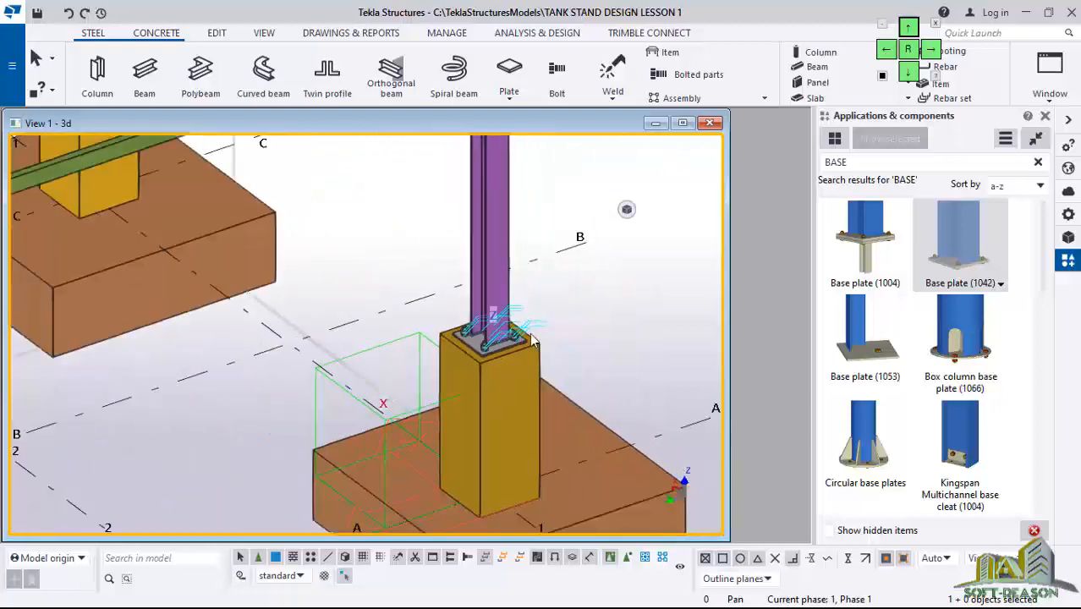
{"action": "scroll", "coordinate": [486, 422], "scroll_direction": "down", "scroll_amount": 5}
{"action": "scroll", "coordinate": [415, 277], "scroll_direction": "up", "scroll_amount": 8}
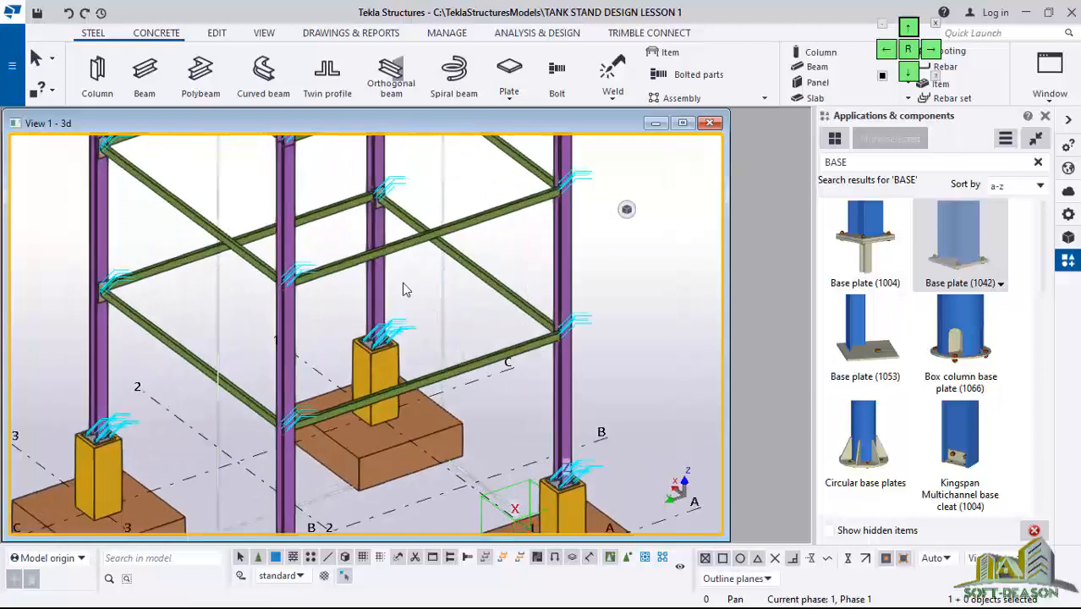
{"action": "scroll", "coordinate": [599, 341], "scroll_direction": "up", "scroll_amount": 5}
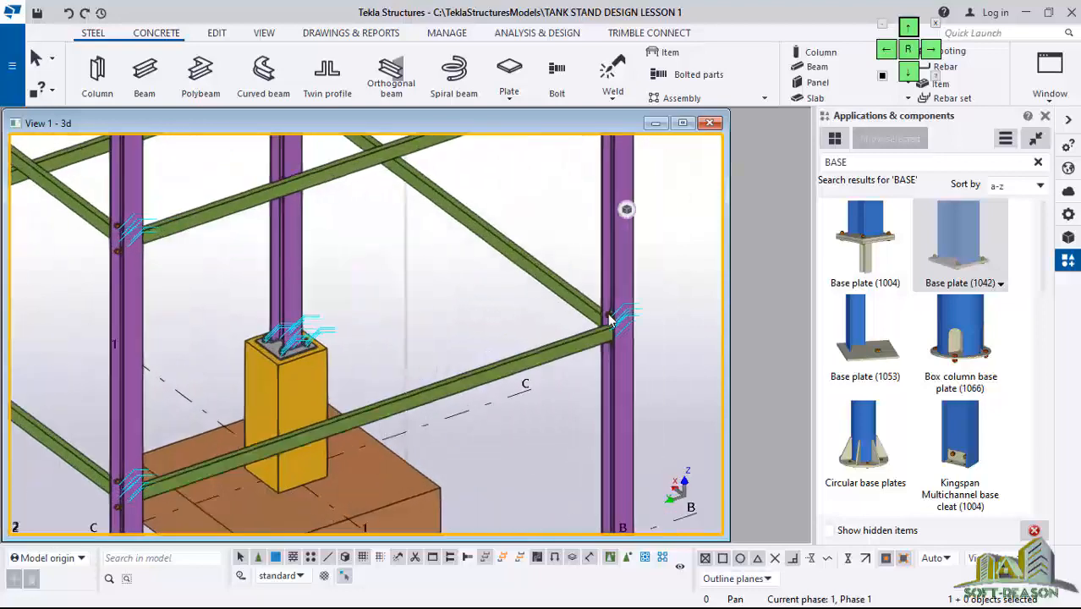
{"action": "scroll", "coordinate": [450, 382], "scroll_direction": "down", "scroll_amount": 4}
{"action": "scroll", "coordinate": [280, 240], "scroll_direction": "up", "scroll_amount": 3}
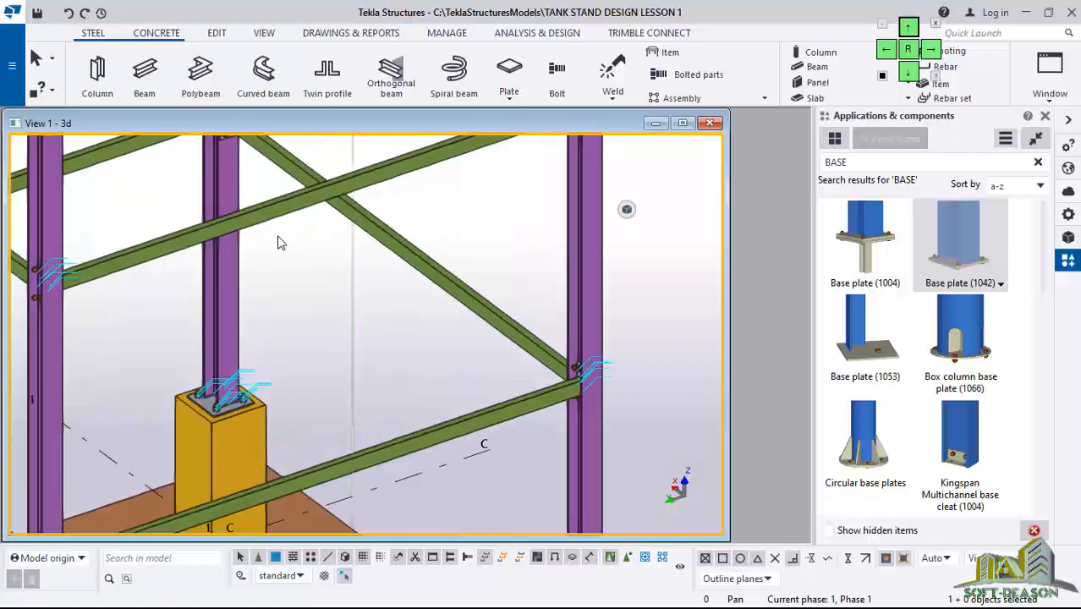
{"action": "scroll", "coordinate": [319, 223], "scroll_direction": "up", "scroll_amount": 1}
{"action": "scroll", "coordinate": [397, 276], "scroll_direction": "down", "scroll_amount": 2}
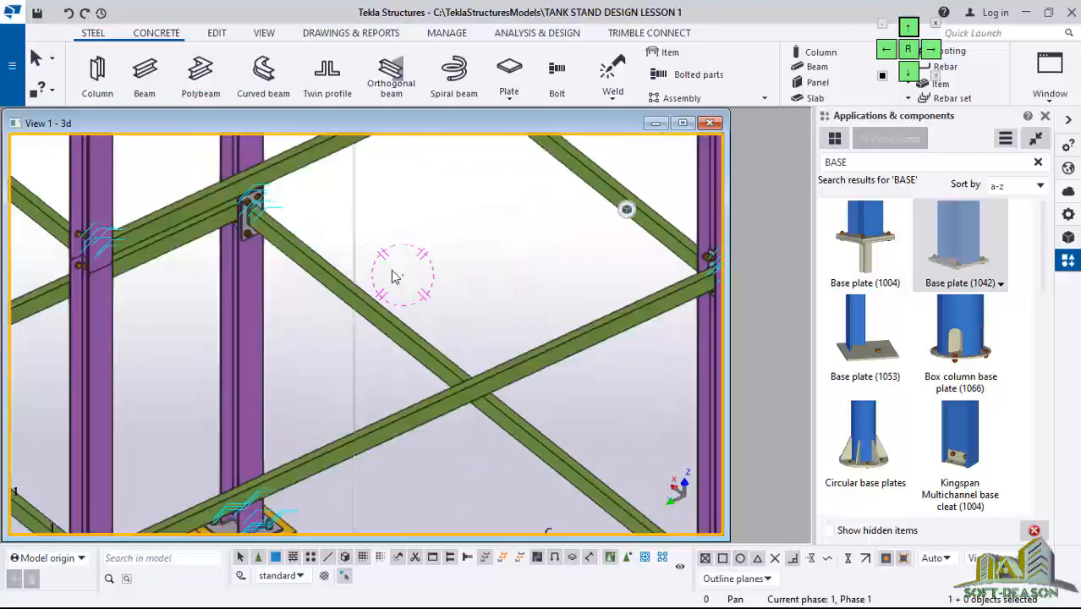
{"action": "scroll", "coordinate": [391, 270], "scroll_direction": "up", "scroll_amount": 3}
{"action": "scroll", "coordinate": [391, 355], "scroll_direction": "up", "scroll_amount": 3}
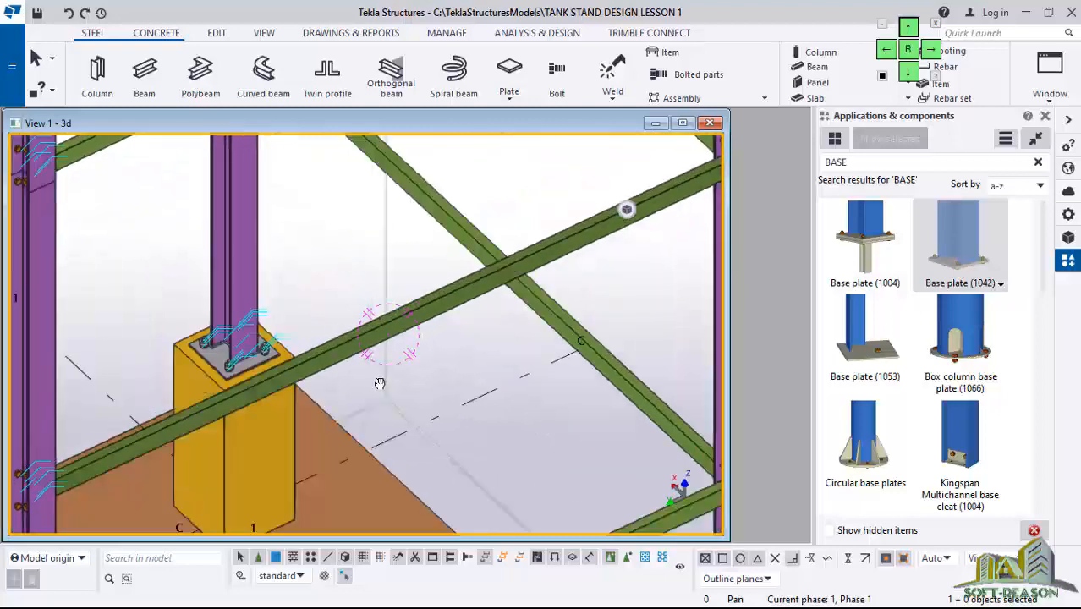
{"action": "scroll", "coordinate": [414, 334], "scroll_direction": "down", "scroll_amount": 3}
{"action": "scroll", "coordinate": [410, 347], "scroll_direction": "up", "scroll_amount": 1}
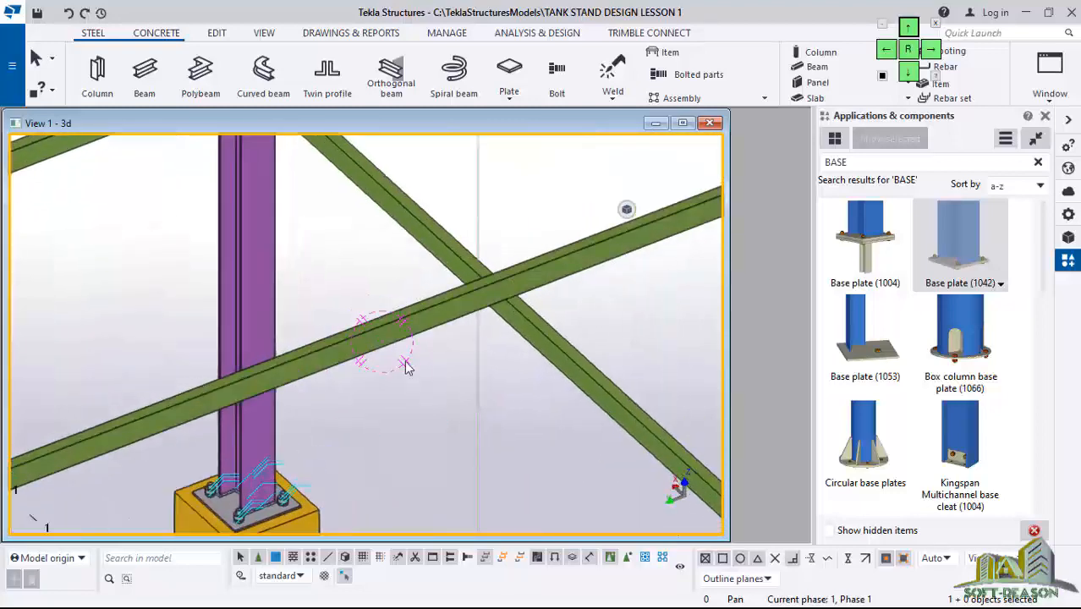
{"action": "scroll", "coordinate": [417, 292], "scroll_direction": "down", "scroll_amount": 3}
{"action": "scroll", "coordinate": [372, 334], "scroll_direction": "up", "scroll_amount": 2}
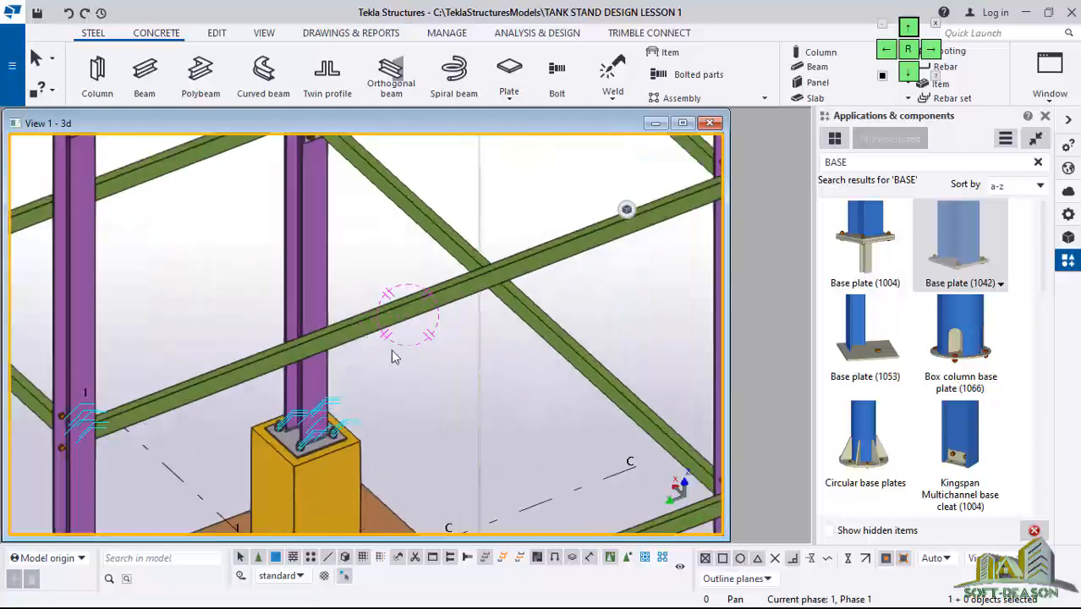
{"action": "scroll", "coordinate": [457, 304], "scroll_direction": "down", "scroll_amount": 2}
Create 1 divided line point between two mid points on the top of the horizontal beam between the front columns
{"action": "left_click", "coordinate": [221, 34]}
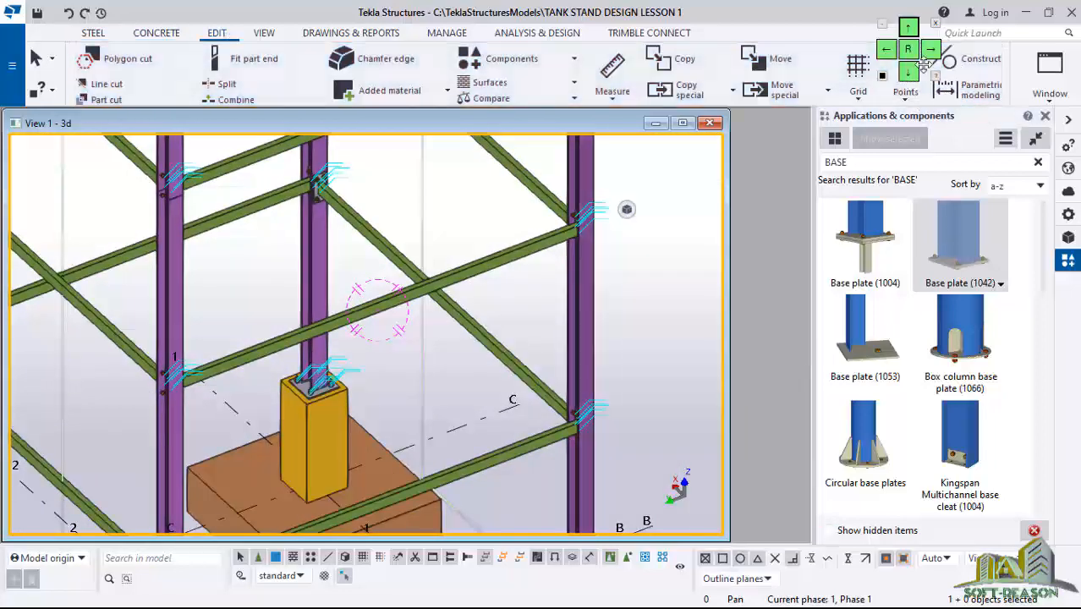
{"action": "left_click_drag", "start_coordinate": [917, 38], "coordinate": [769, 26]}
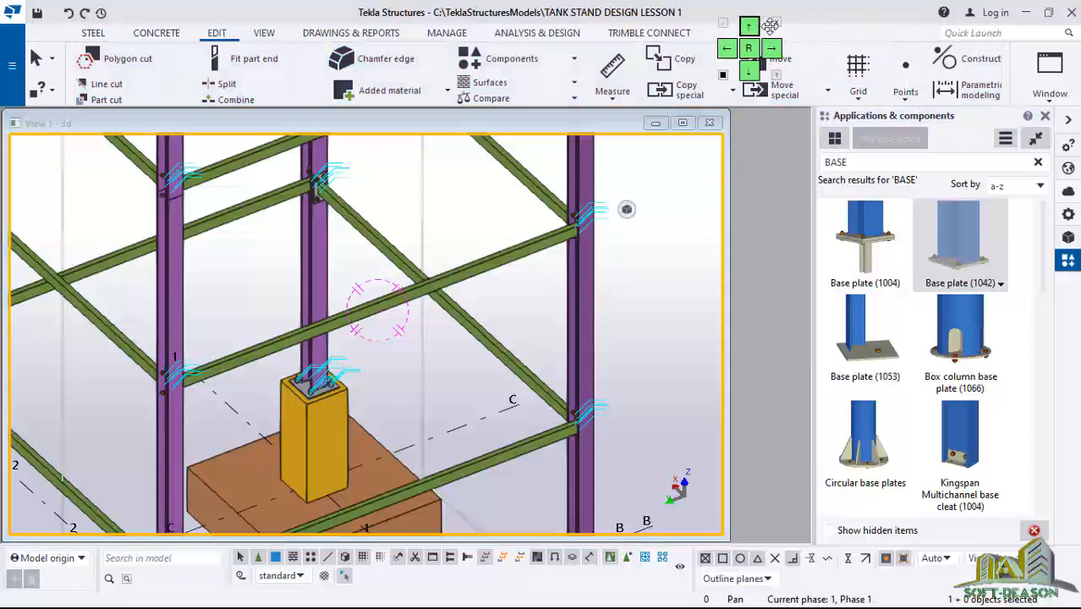
{"action": "left_click", "coordinate": [905, 95]}
{"action": "left_click", "coordinate": [926, 116]}
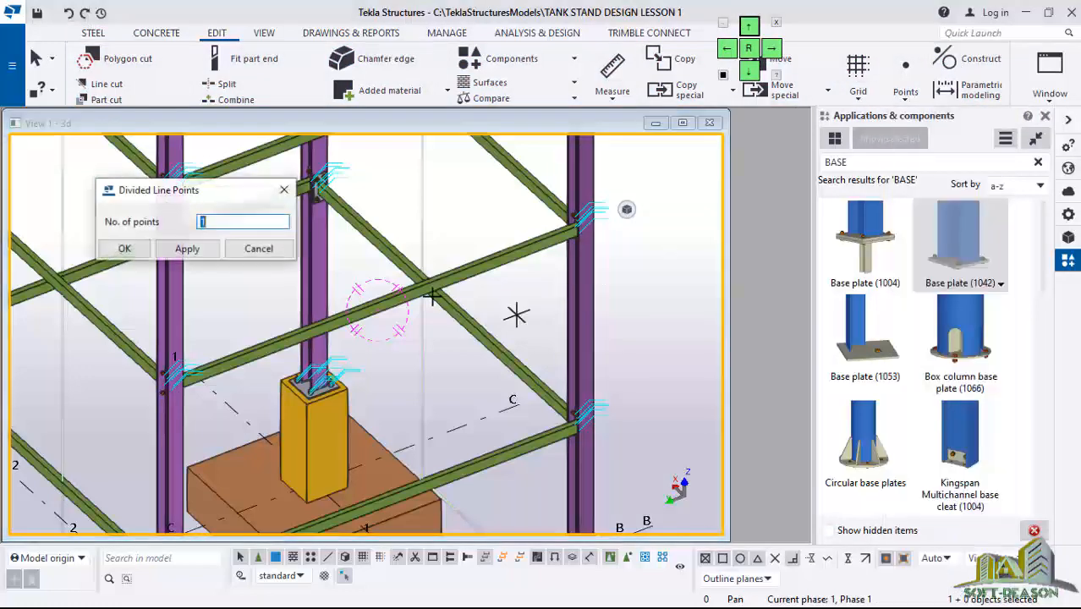
{"action": "scroll", "coordinate": [431, 296], "scroll_direction": "up", "scroll_amount": 5}
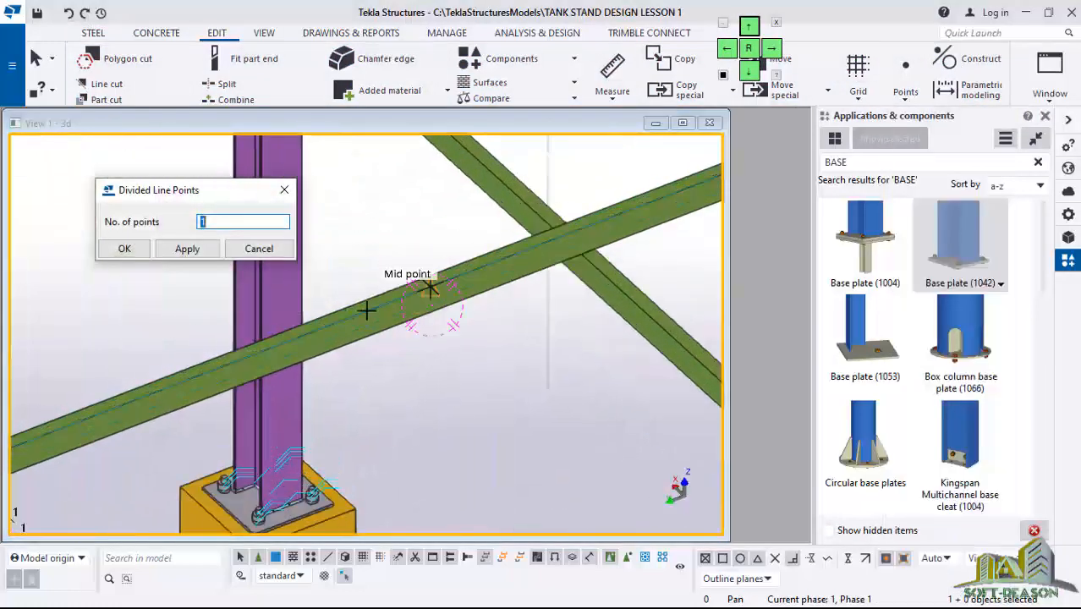
{"action": "scroll", "coordinate": [430, 289], "scroll_direction": "up", "scroll_amount": 2}
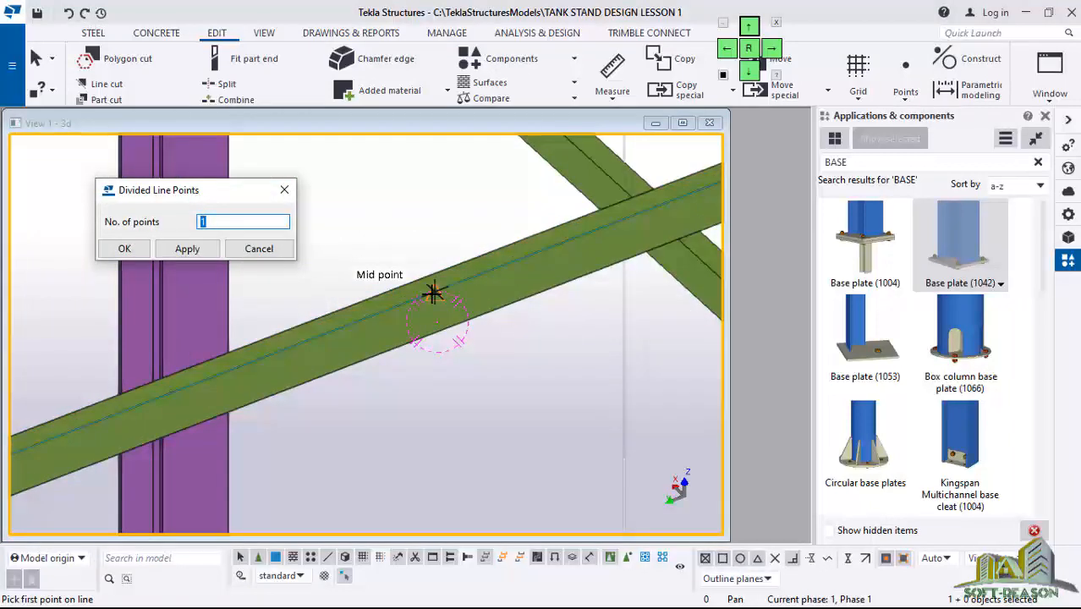
{"action": "left_click", "coordinate": [433, 292]}
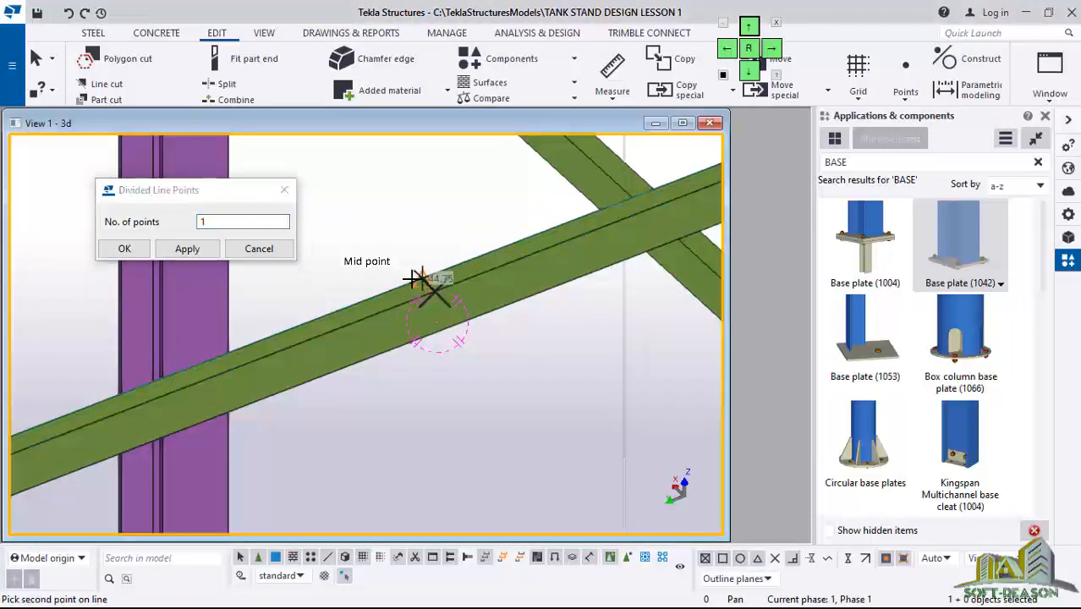
{"action": "left_click", "coordinate": [421, 282]}
{"action": "scroll", "coordinate": [423, 282], "scroll_direction": "up", "scroll_amount": 5}
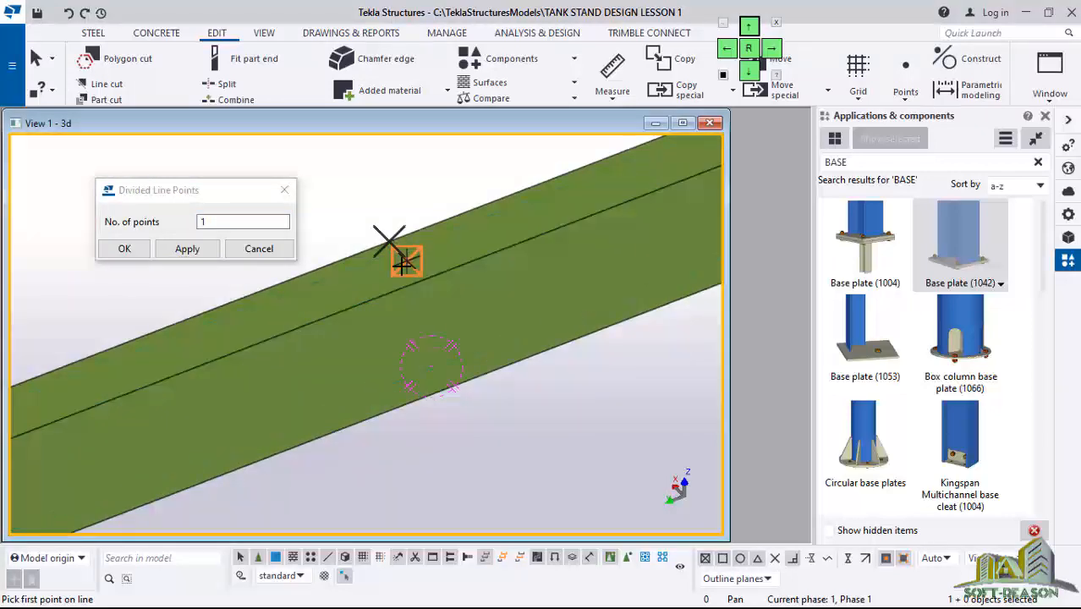
{"action": "scroll", "coordinate": [365, 251], "scroll_direction": "down", "scroll_amount": 5}
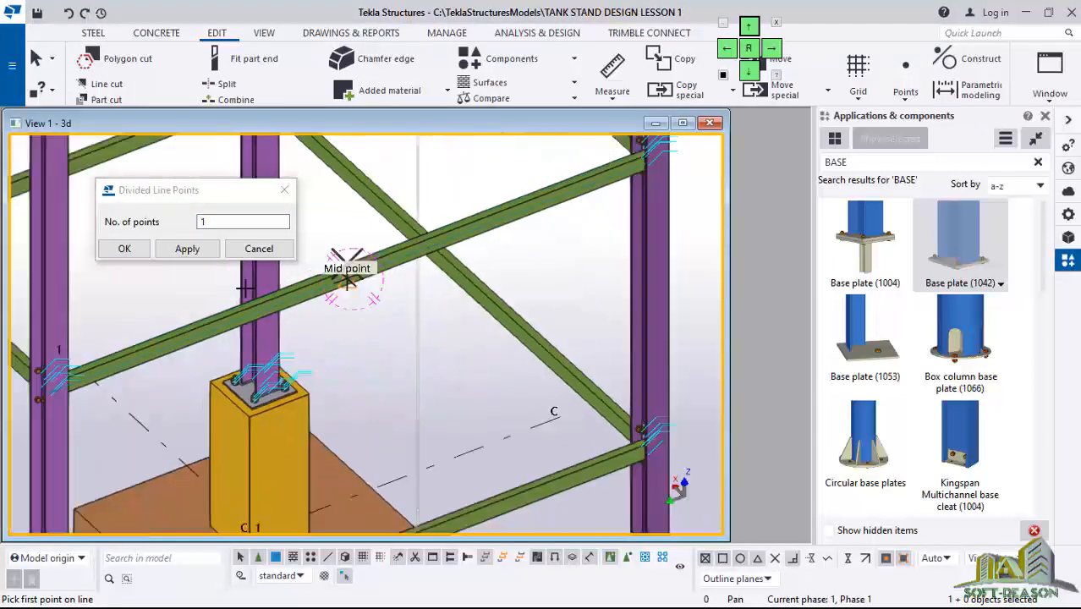
Create 1 divided line point between the end points of the front top edge of the column's end plate
{"action": "scroll", "coordinate": [507, 416], "scroll_direction": "up", "scroll_amount": 5}
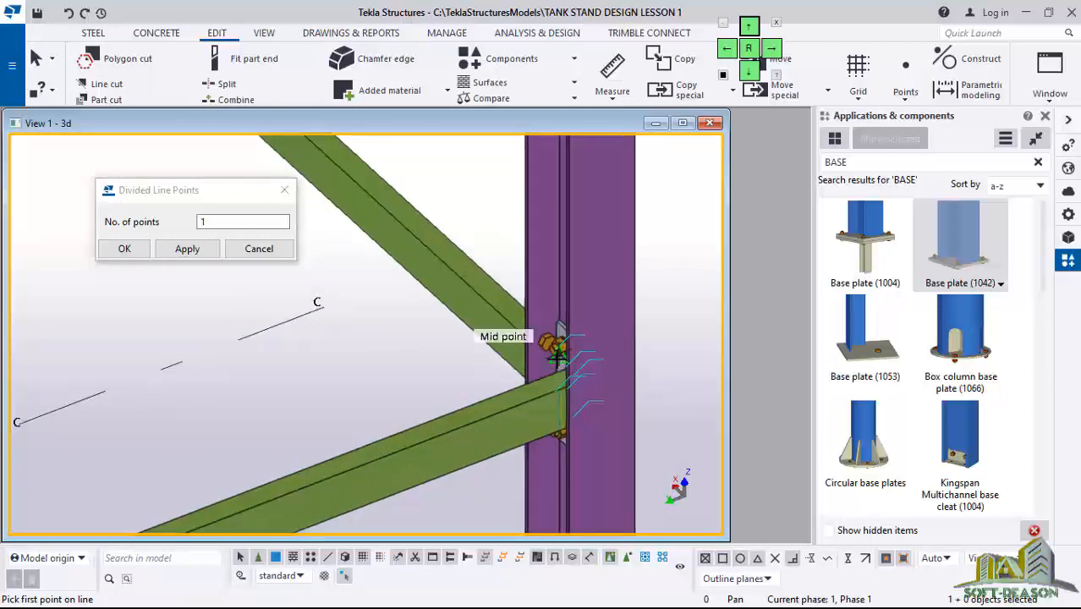
{"action": "mouse_move", "coordinate": [556, 334]}
{"action": "middle_mouse_down", "text": "ctrl"}
{"action": "mouse_move", "coordinate": [591, 355]}
{"action": "mouse_move", "coordinate": [690, 352]}
{"action": "middle_mouse_up", "text": "ctrl"}
{"action": "scroll", "coordinate": [599, 340], "scroll_direction": "up", "scroll_amount": 4}
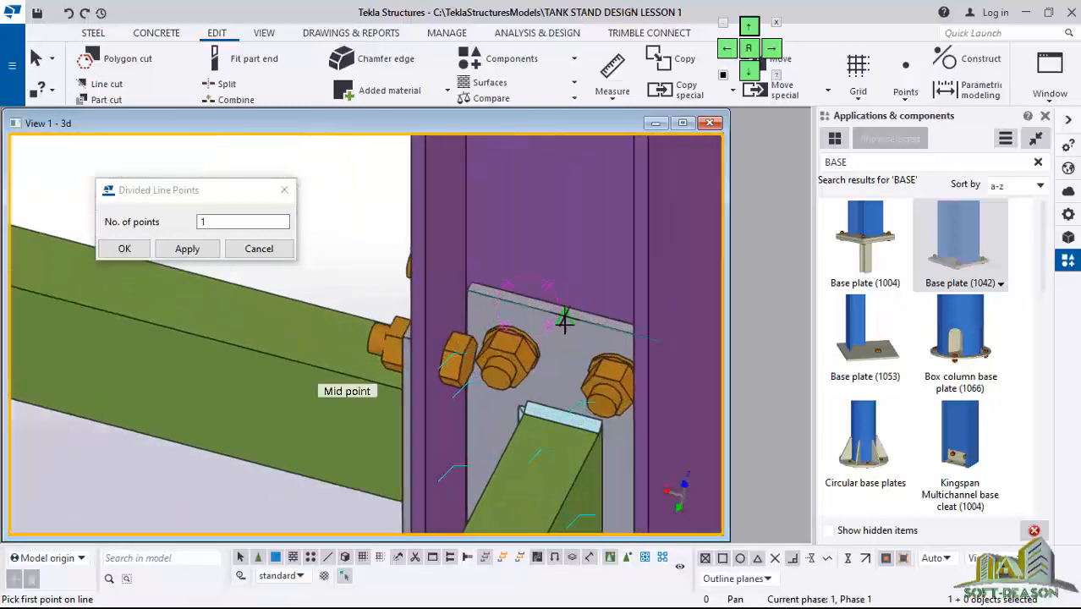
{"action": "left_click", "coordinate": [466, 289]}
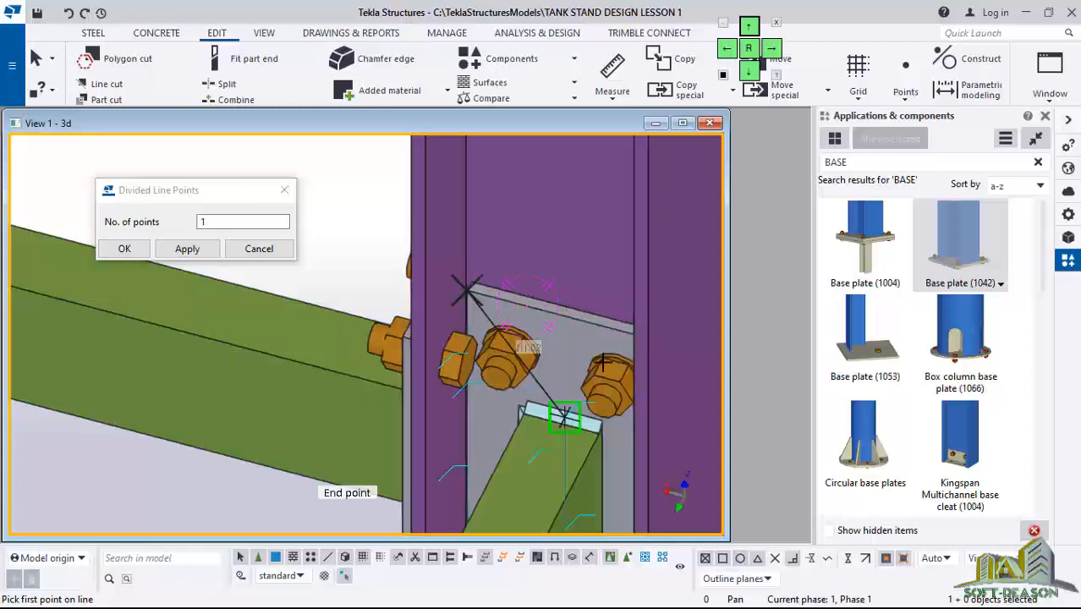
{"action": "middle_click_drag", "start_coordinate": [564, 357], "coordinate": [668, 306], "text": "ctrl"}
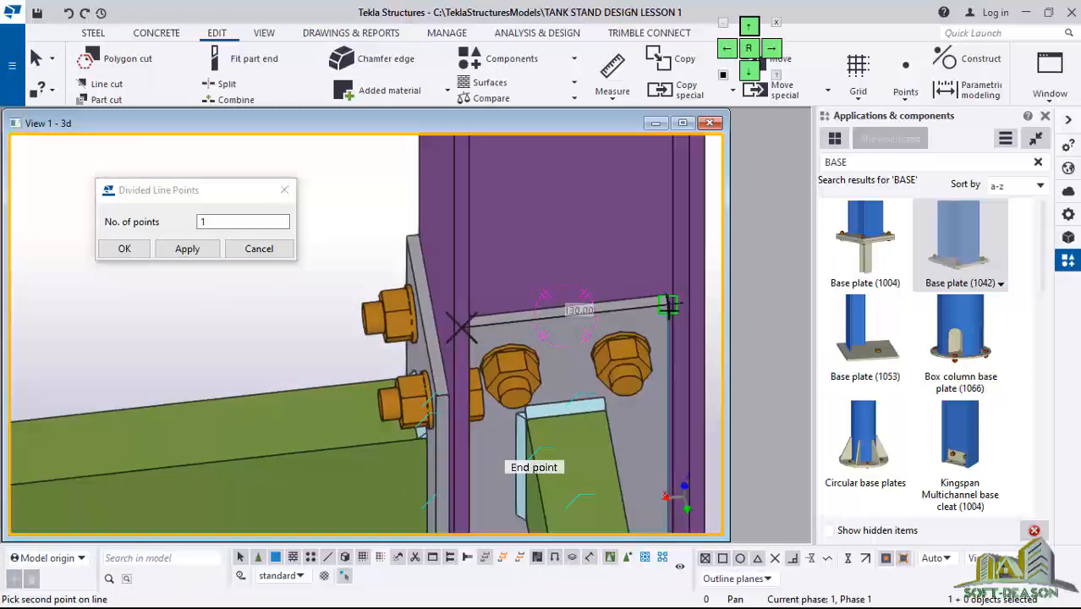
{"action": "scroll", "coordinate": [581, 325], "scroll_direction": "up", "scroll_amount": 2}
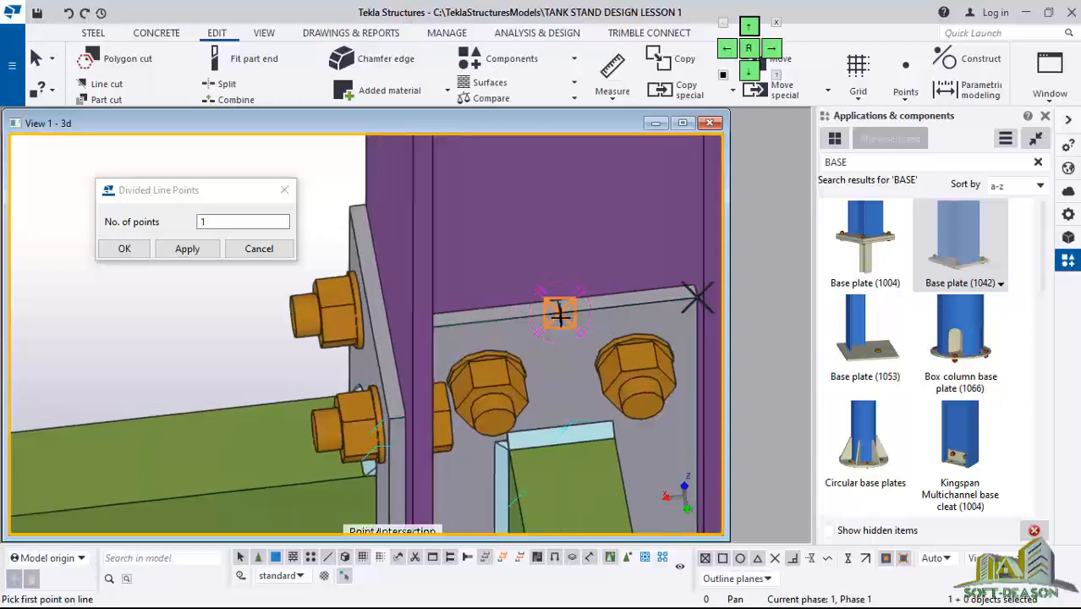
Create 1 divided line point between the end points of the rear top edge of the same end plate
{"action": "scroll", "coordinate": [559, 315], "scroll_direction": "down", "scroll_amount": 2}
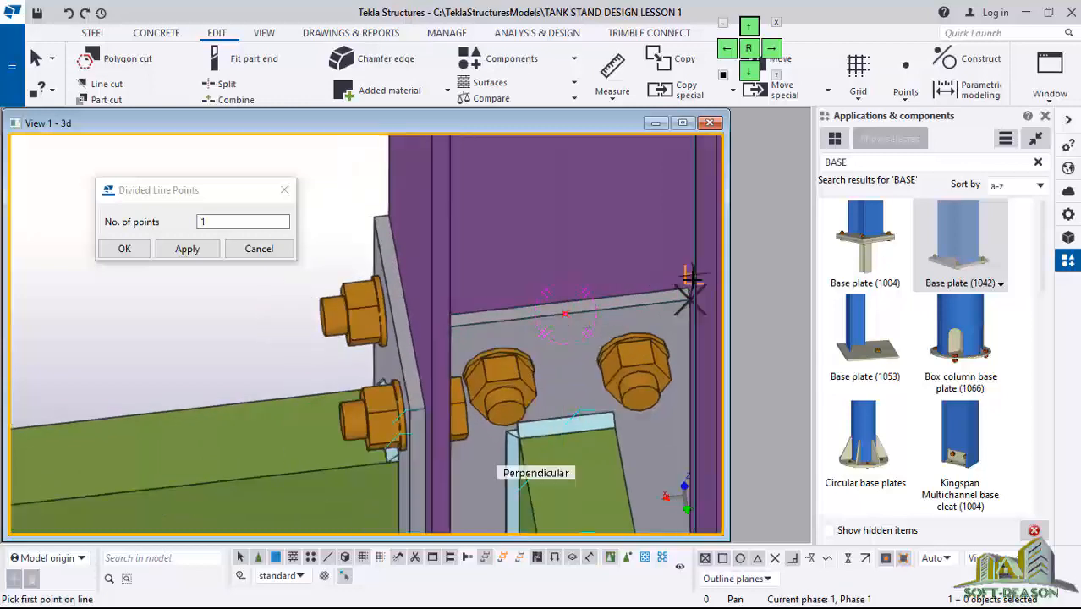
{"action": "scroll", "coordinate": [688, 290], "scroll_direction": "up", "scroll_amount": 3}
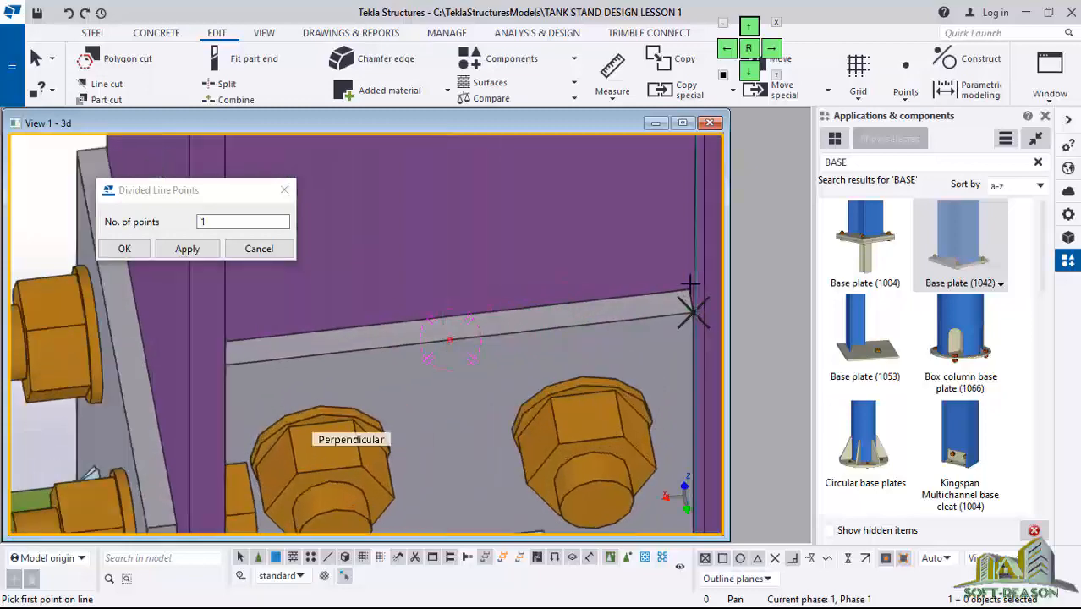
{"action": "scroll", "coordinate": [540, 326], "scroll_direction": "down", "scroll_amount": 2}
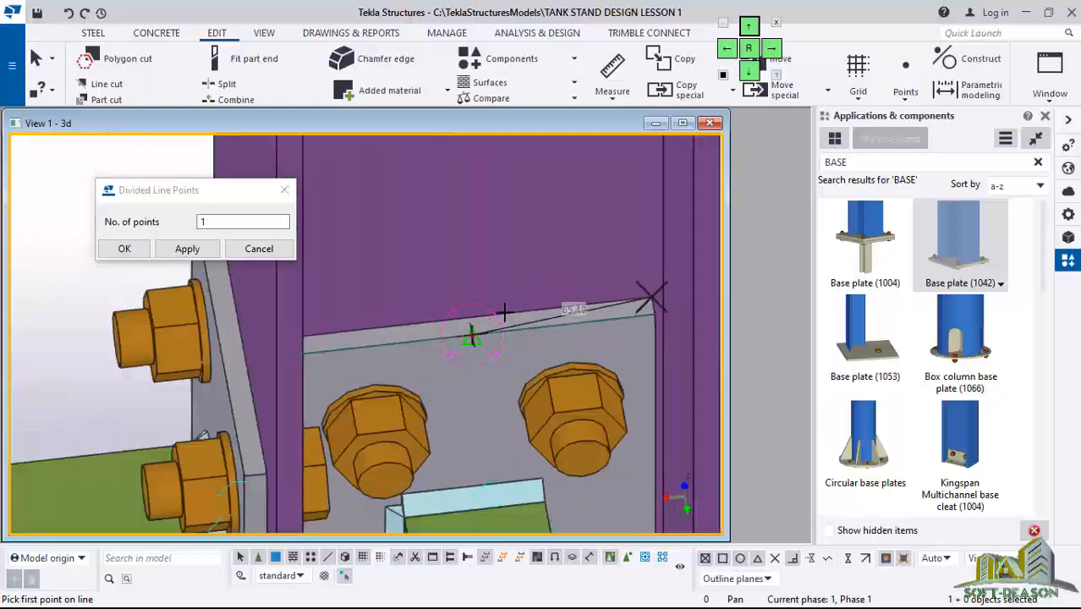
{"action": "middle_click_drag", "start_coordinate": [505, 312], "coordinate": [330, 303], "text": "ctrl"}
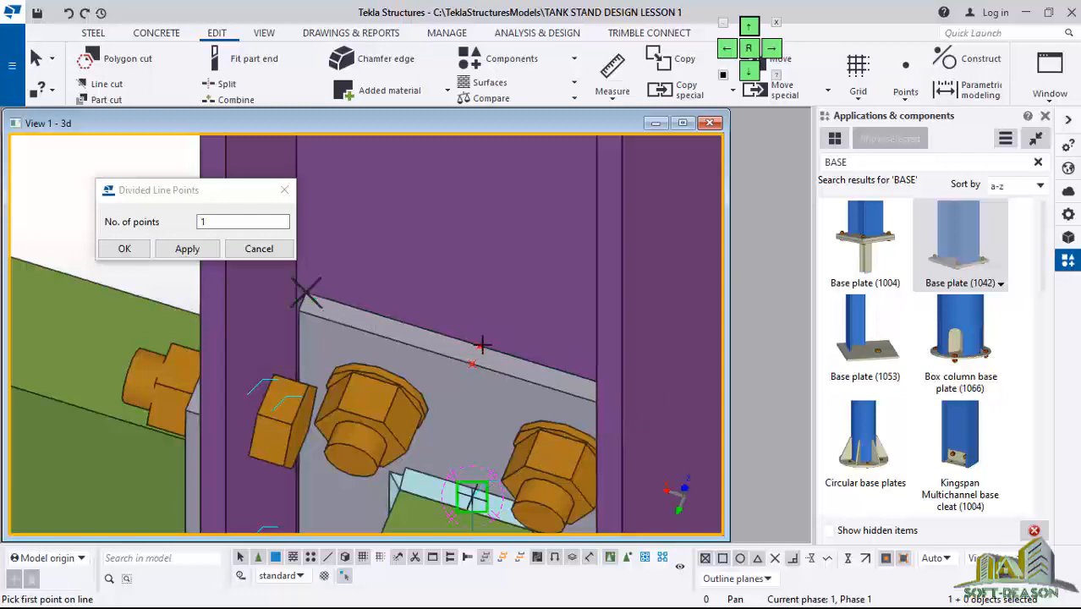
Create 1 divided line point between the end points of the rear top edge of the lowest end plate on column A3
{"action": "scroll", "coordinate": [480, 345], "scroll_direction": "down", "scroll_amount": 10}
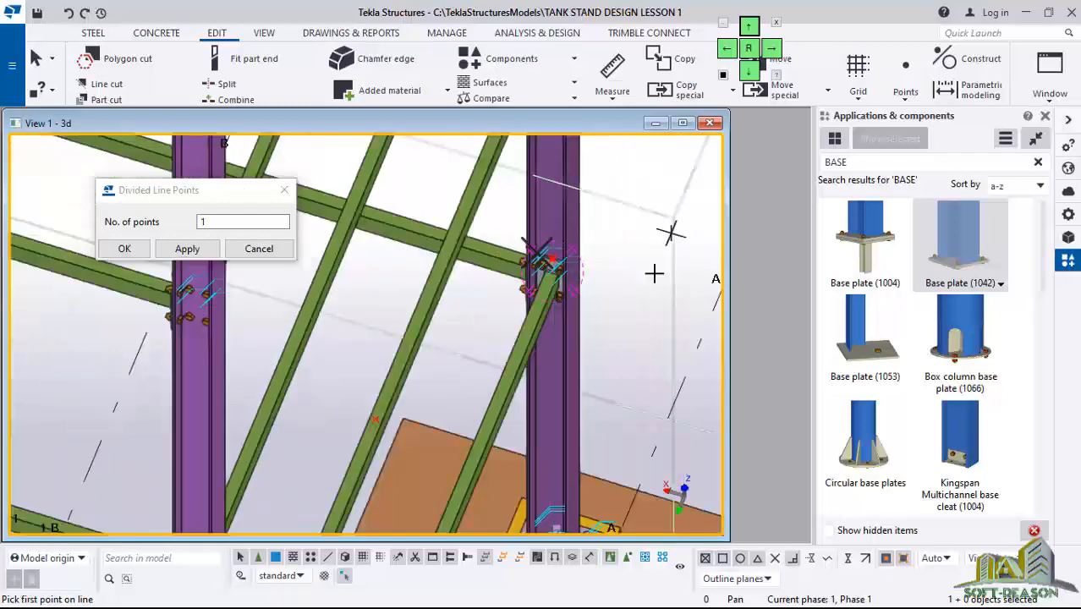
{"action": "scroll", "coordinate": [605, 246], "scroll_direction": "down", "scroll_amount": 5}
{"action": "scroll", "coordinate": [476, 458], "scroll_direction": "up", "scroll_amount": 3}
{"action": "scroll", "coordinate": [373, 274], "scroll_direction": "down", "scroll_amount": 2}
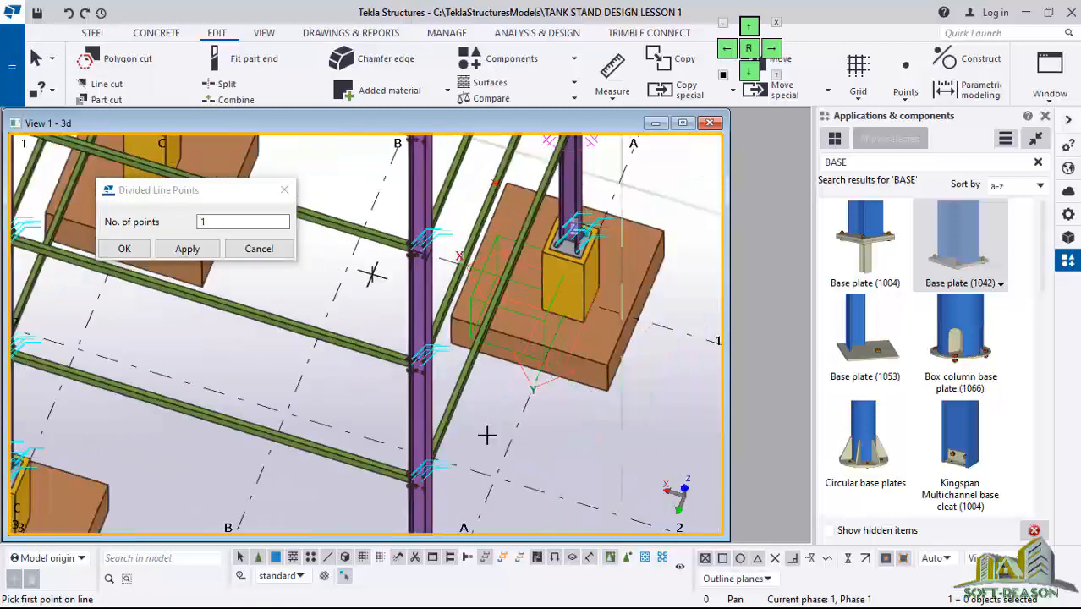
{"action": "scroll", "coordinate": [406, 412], "scroll_direction": "up", "scroll_amount": 6}
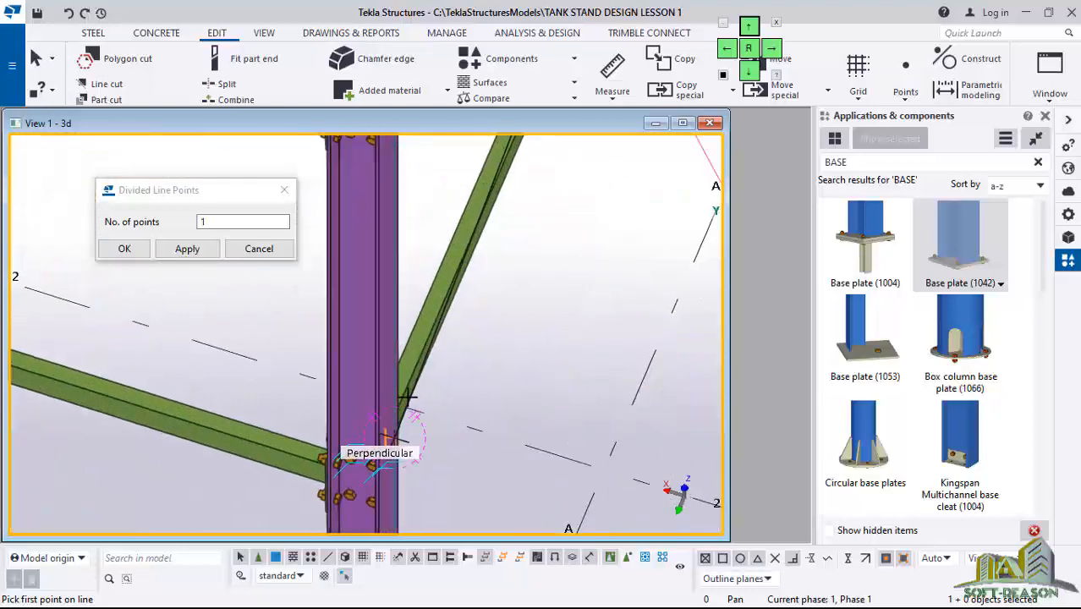
{"action": "middle_click_drag", "start_coordinate": [407, 398], "coordinate": [6, 396], "text": "ctrl"}
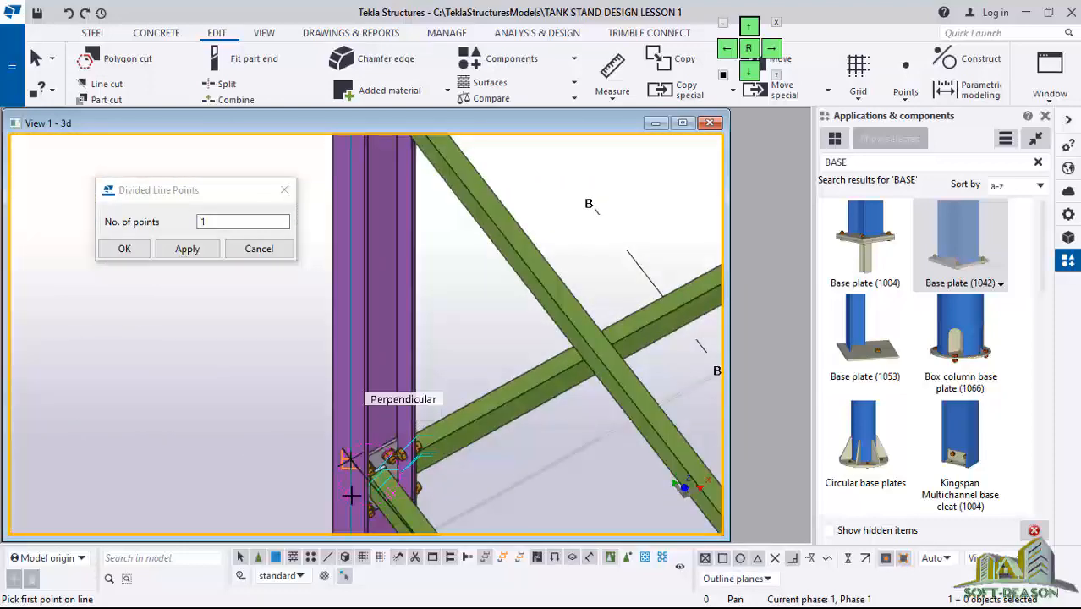
{"action": "scroll", "coordinate": [351, 494], "scroll_direction": "up", "scroll_amount": 6}
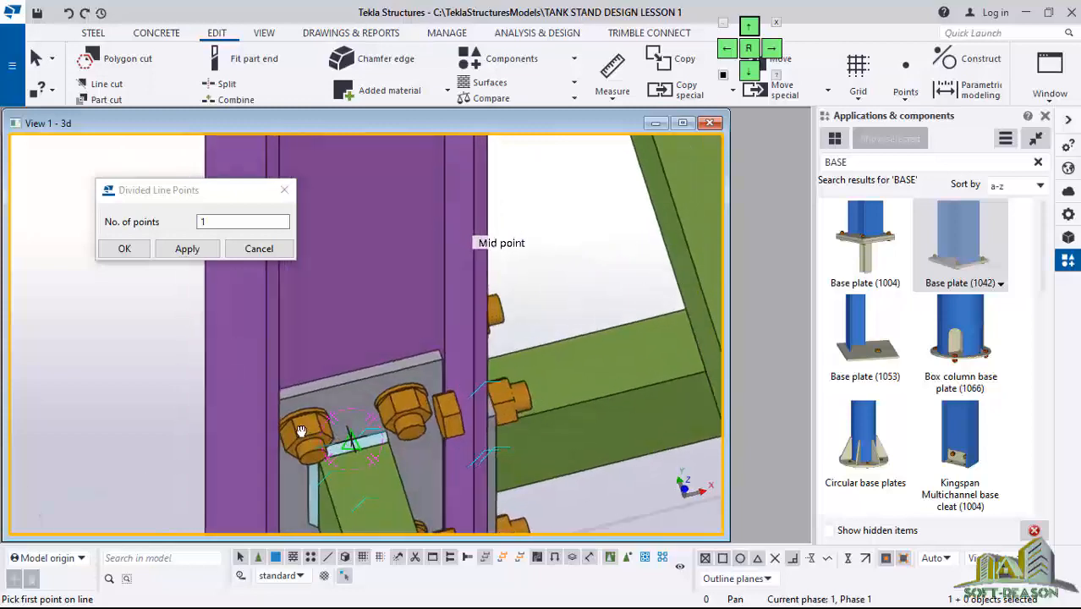
{"action": "middle_click_drag", "start_coordinate": [301, 431], "coordinate": [275, 388], "text": "ctrl"}
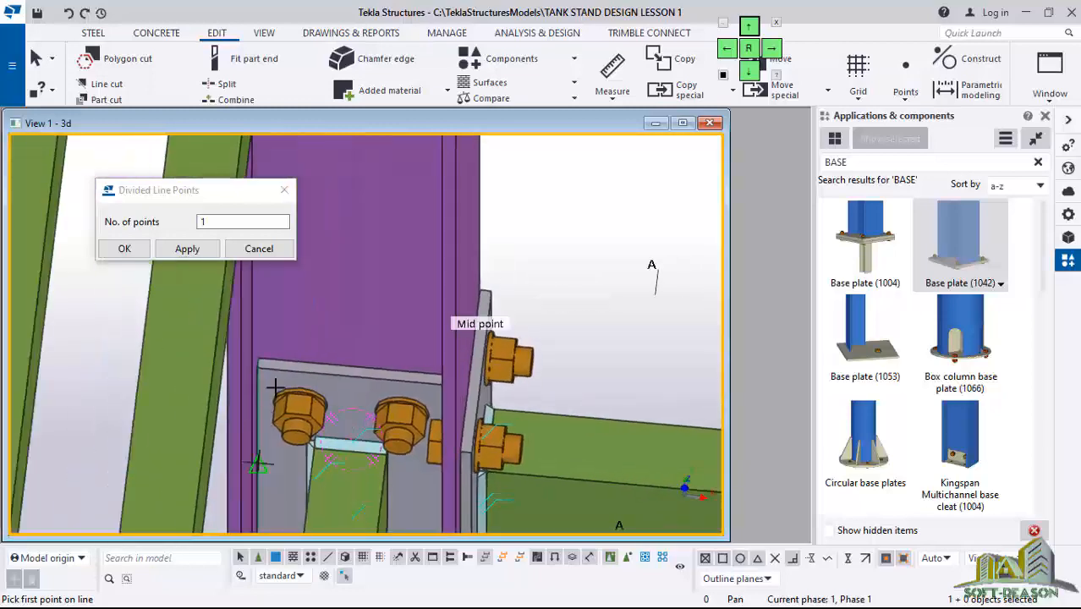
{"action": "scroll", "coordinate": [258, 373], "scroll_direction": "up", "scroll_amount": 4}
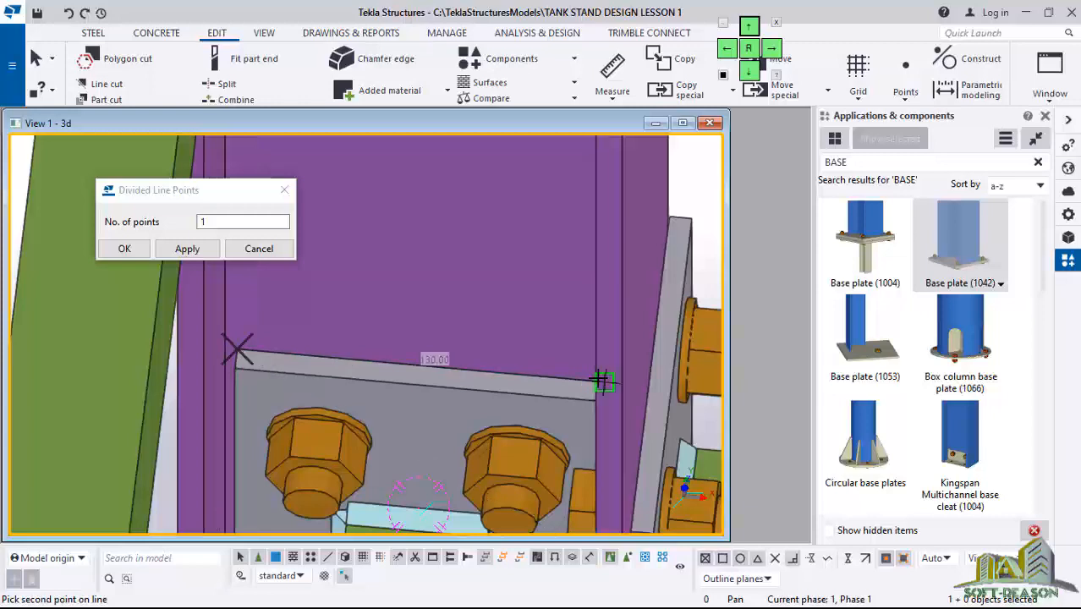
{"action": "middle_click_drag", "start_coordinate": [537, 390], "coordinate": [596, 382], "text": "ctrl"}
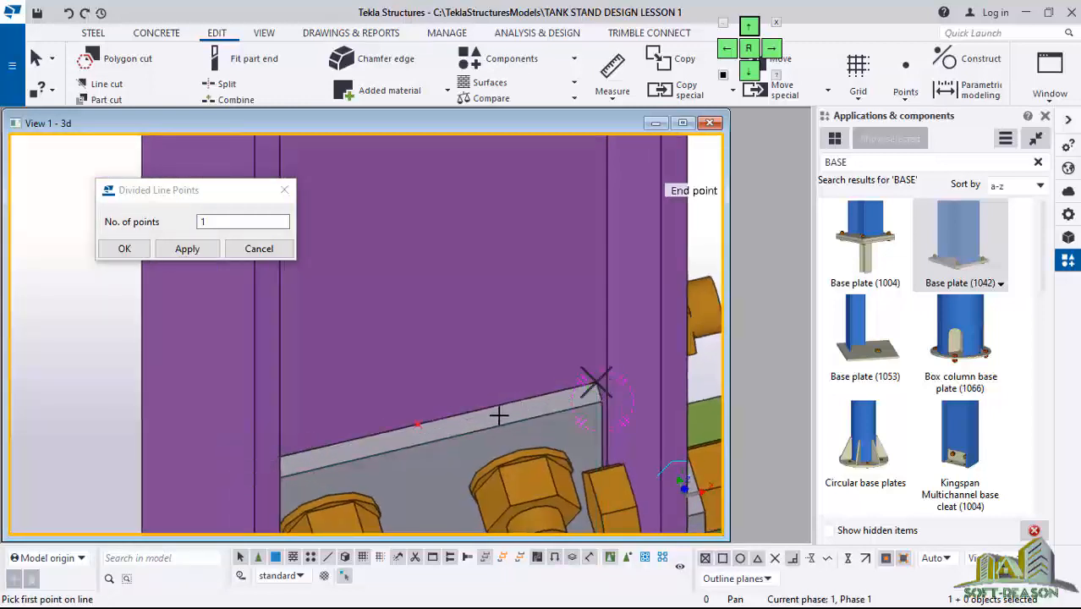
{"action": "scroll", "coordinate": [362, 357], "scroll_direction": "down", "scroll_amount": 10}
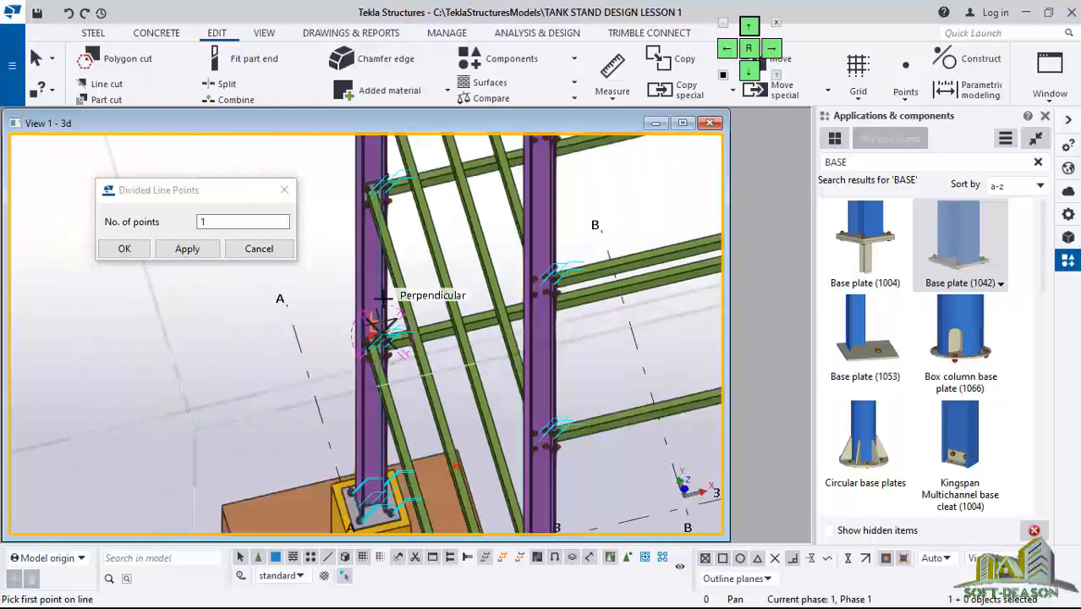
{"action": "scroll", "coordinate": [372, 288], "scroll_direction": "down", "scroll_amount": 5}
{"action": "scroll", "coordinate": [531, 388], "scroll_direction": "up", "scroll_amount": 6}
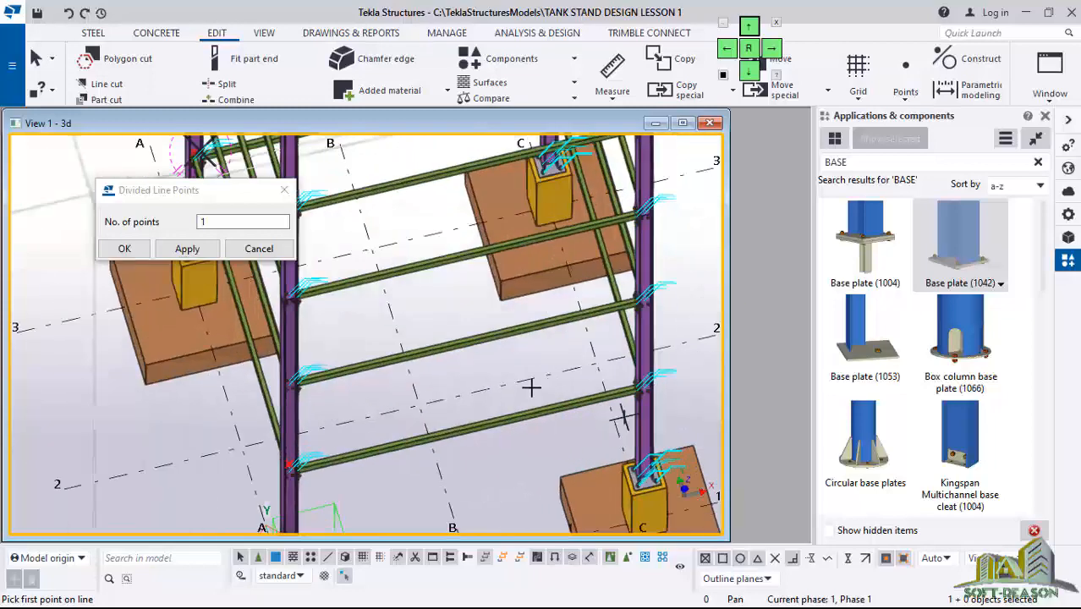
{"action": "scroll", "coordinate": [531, 388], "scroll_direction": "up", "scroll_amount": 5}
{"action": "scroll", "coordinate": [480, 326], "scroll_direction": "up", "scroll_amount": 4}
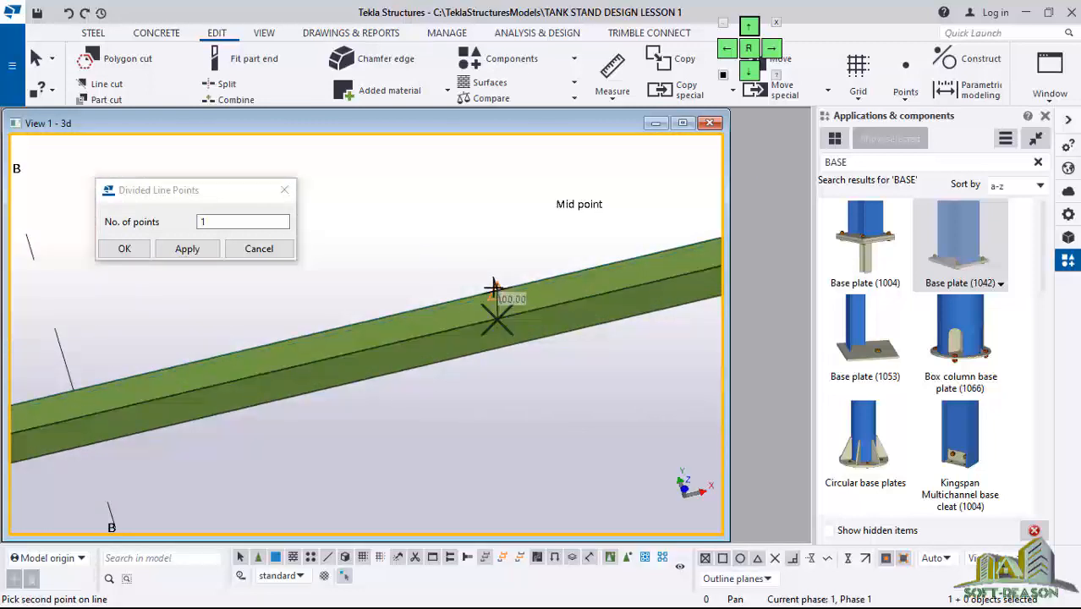
{"action": "scroll", "coordinate": [494, 289], "scroll_direction": "up", "scroll_amount": 2}
{"action": "middle_click_drag", "start_coordinate": [477, 322], "coordinate": [558, 233], "text": "ctrl"}
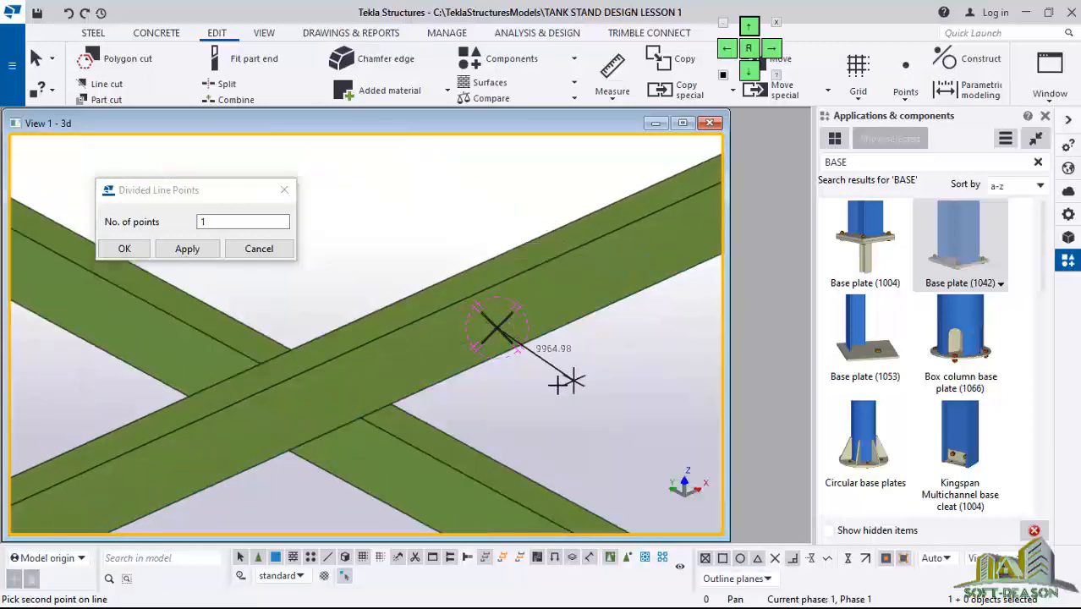
{"action": "key", "text": "Escape"}
Create 1 divided line point between the mid points of the two top edges of the second-level side beam between columns A1 and A3
{"action": "middle_click_drag", "start_coordinate": [431, 323], "coordinate": [505, 287], "text": "ctrl"}
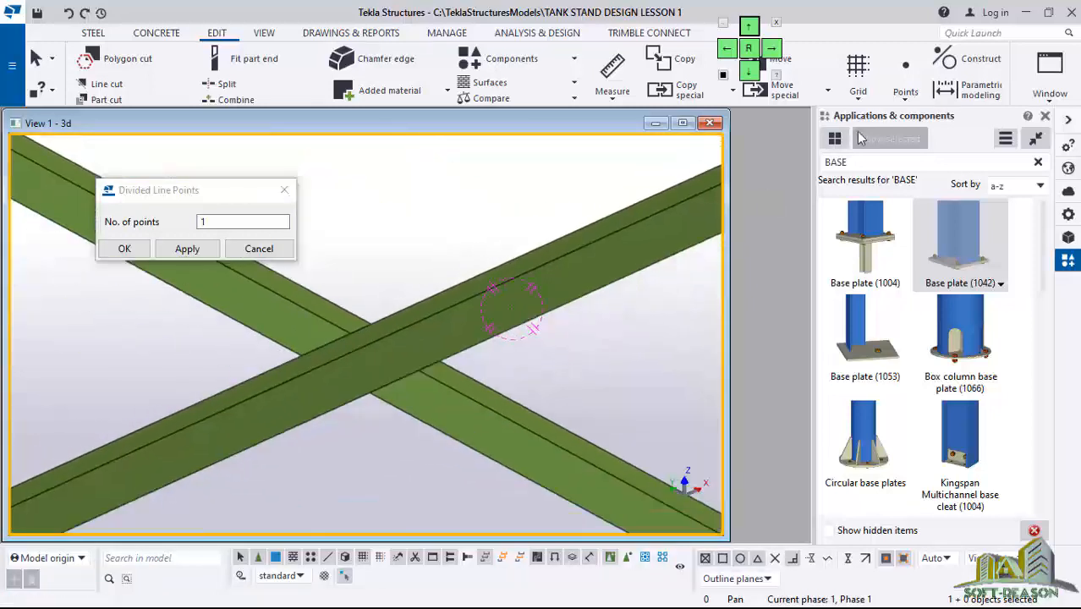
{"action": "left_click", "coordinate": [904, 93]}
{"action": "left_click", "coordinate": [918, 123]}
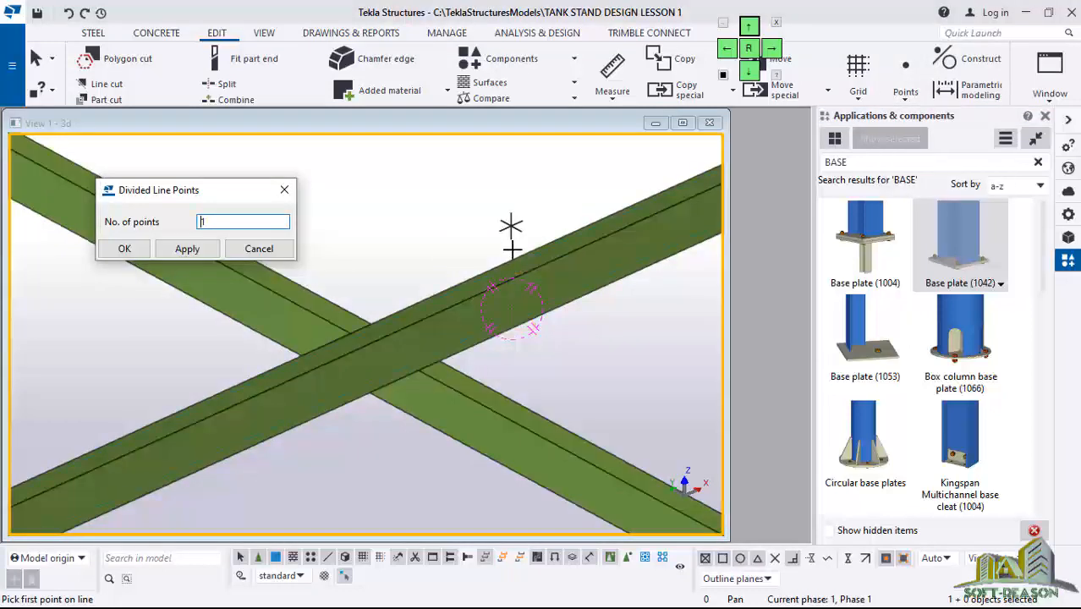
{"action": "scroll", "coordinate": [541, 275], "scroll_direction": "up", "scroll_amount": 4}
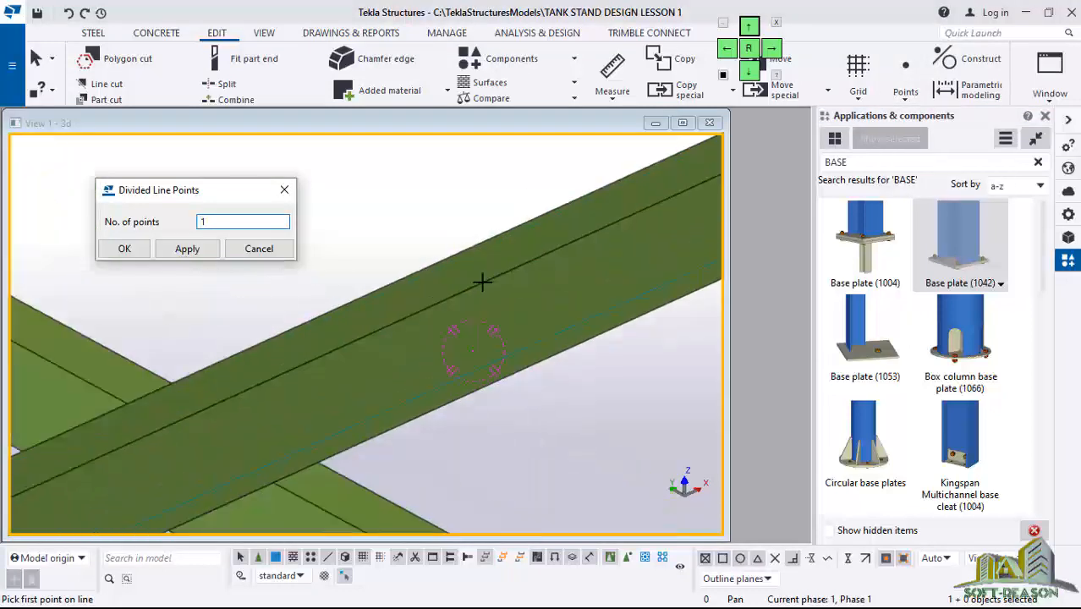
{"action": "left_click", "coordinate": [507, 273]}
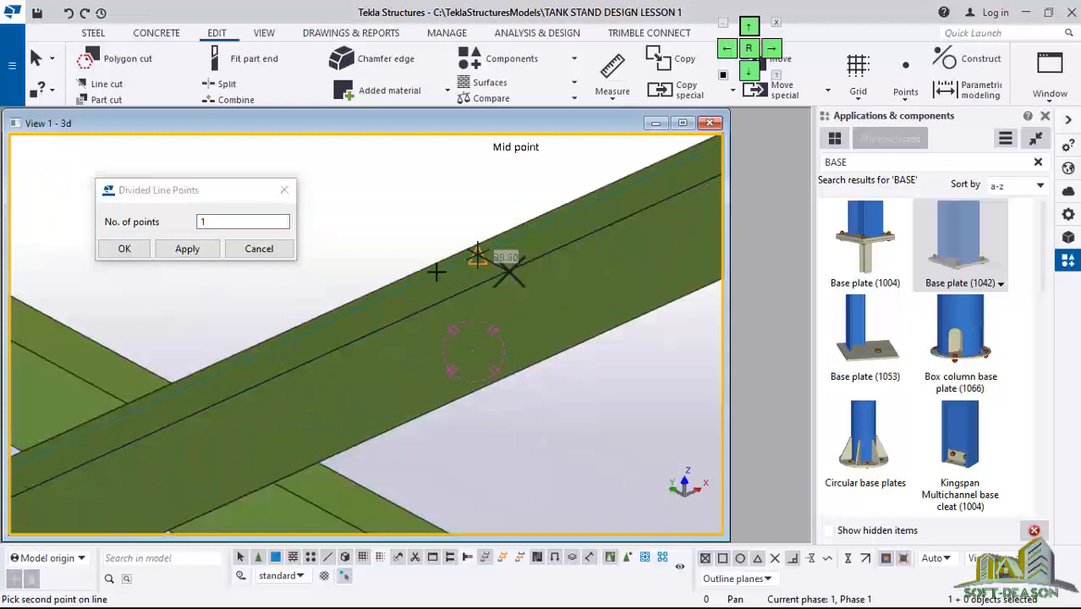
{"action": "scroll", "coordinate": [509, 281], "scroll_direction": "up", "scroll_amount": 3}
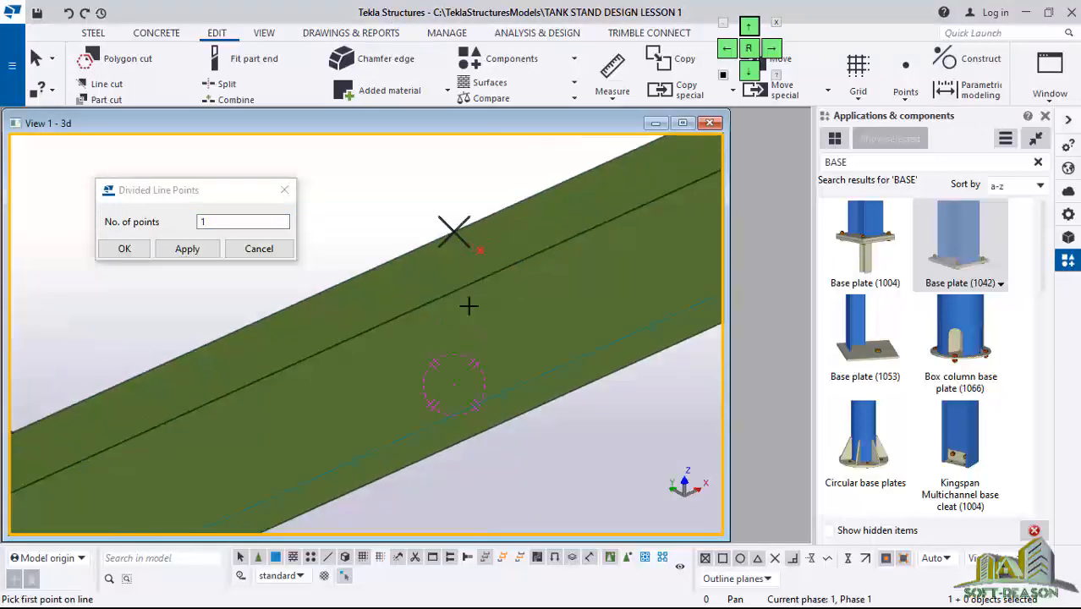
Create 1 divided line point between the end points of the rear top edge of the front beam's lowest end plate at column C1
{"action": "scroll", "coordinate": [283, 335], "scroll_direction": "down", "scroll_amount": 4}
{"action": "scroll", "coordinate": [245, 346], "scroll_direction": "down", "scroll_amount": 3}
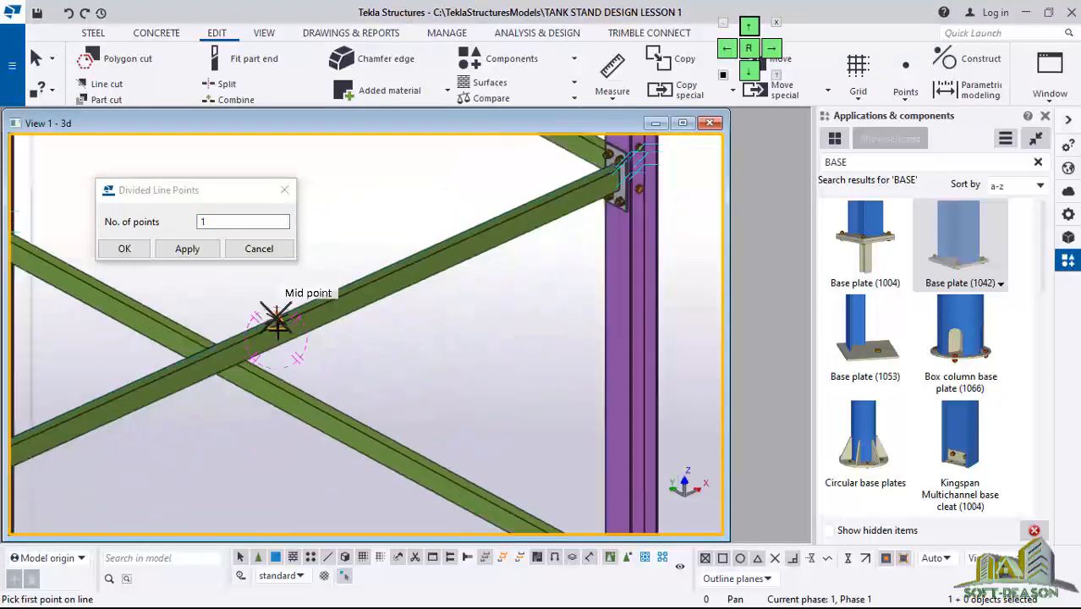
{"action": "middle_click_drag", "start_coordinate": [402, 361], "coordinate": [507, 350]}
{"action": "scroll", "coordinate": [548, 412], "scroll_direction": "up", "scroll_amount": 2}
{"action": "scroll", "coordinate": [548, 412], "scroll_direction": "up", "scroll_amount": 6}
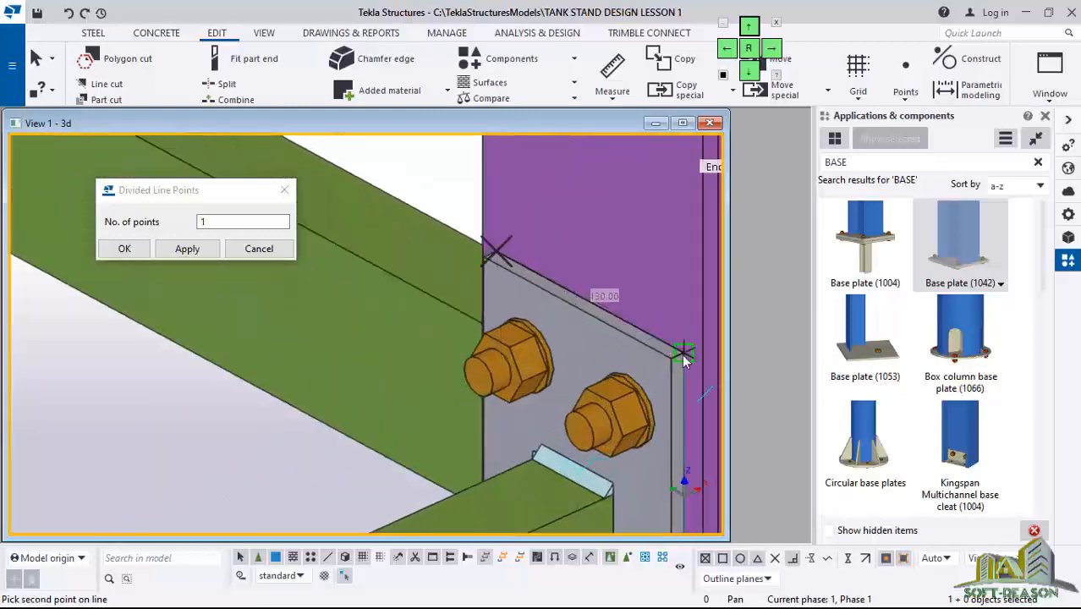
Create 1 divided line point on the rear top edge of the front beam's lowest end plate at column A1, and end the command
{"action": "scroll", "coordinate": [603, 298], "scroll_direction": "down", "scroll_amount": 6}
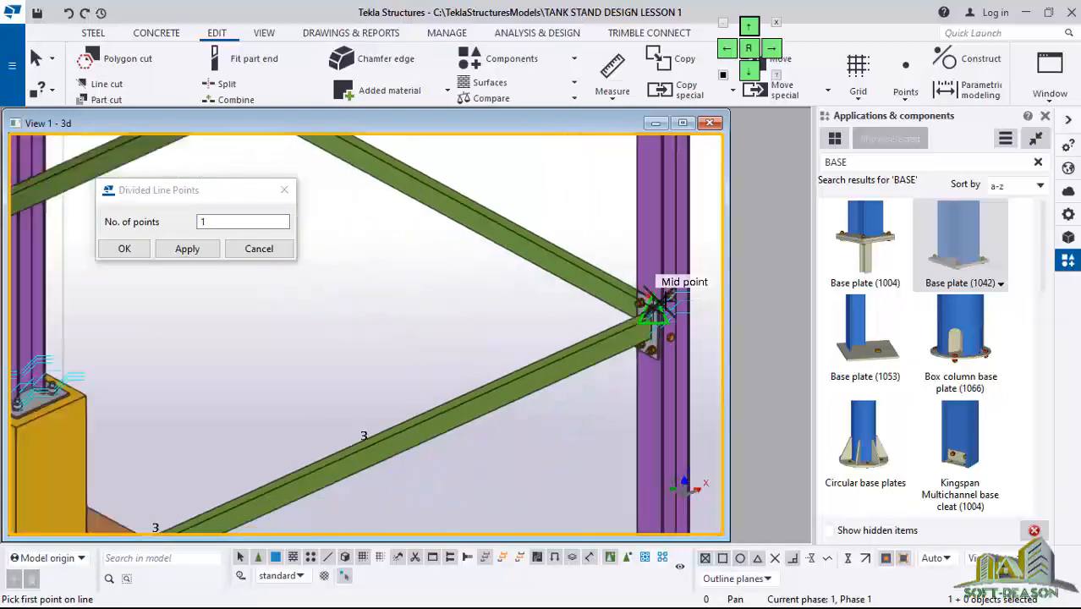
{"action": "scroll", "coordinate": [254, 461], "scroll_direction": "up", "scroll_amount": 8}
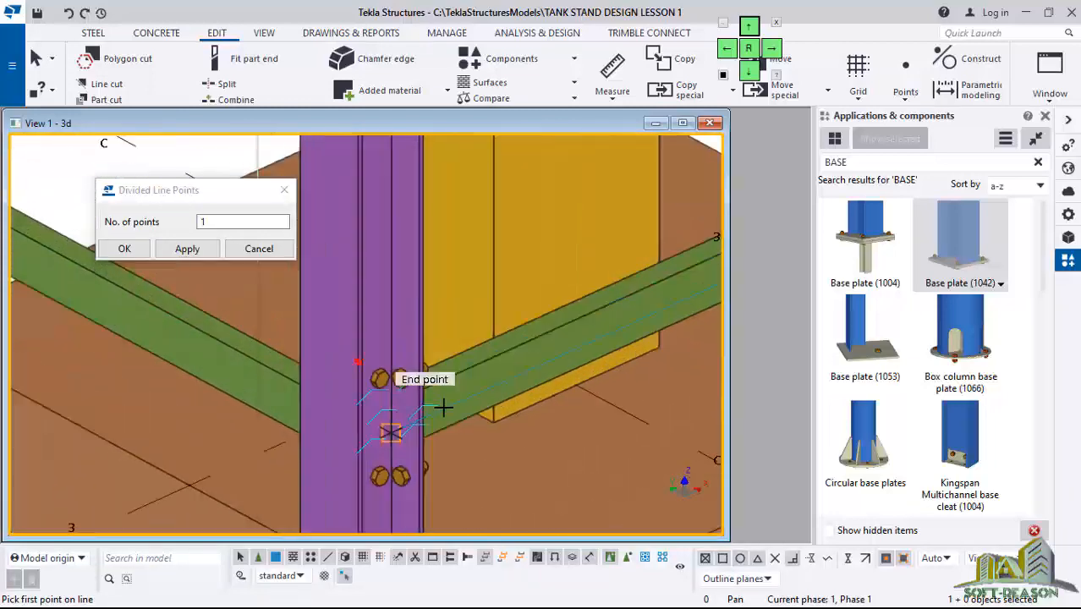
{"action": "middle_click_drag", "start_coordinate": [456, 364], "coordinate": [522, 411], "text": "ctrl"}
{"action": "scroll", "coordinate": [385, 304], "scroll_direction": "up", "scroll_amount": 6}
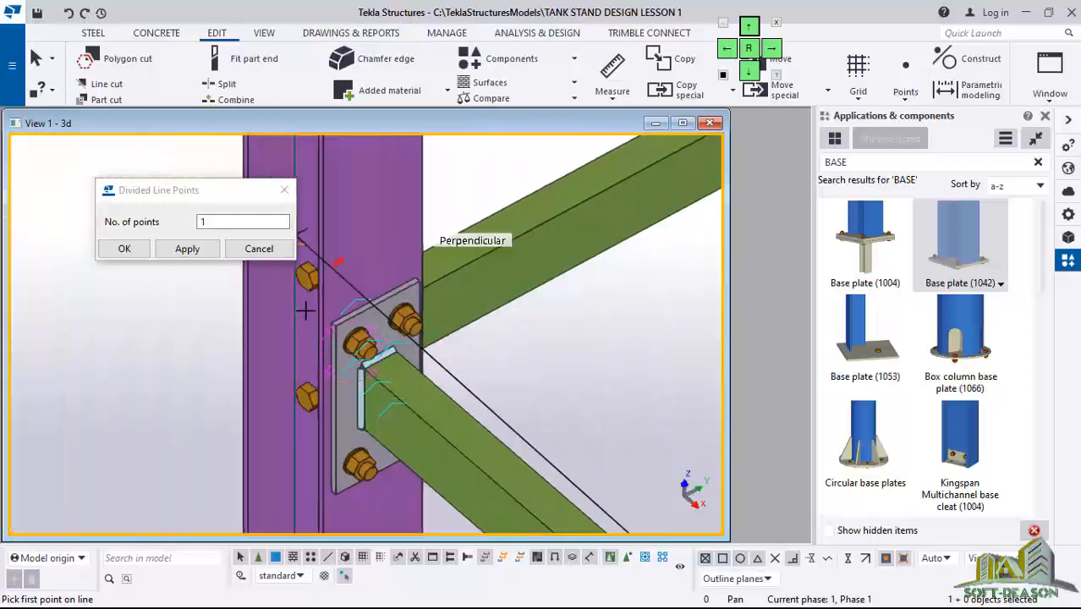
{"action": "scroll", "coordinate": [391, 306], "scroll_direction": "up", "scroll_amount": 2}
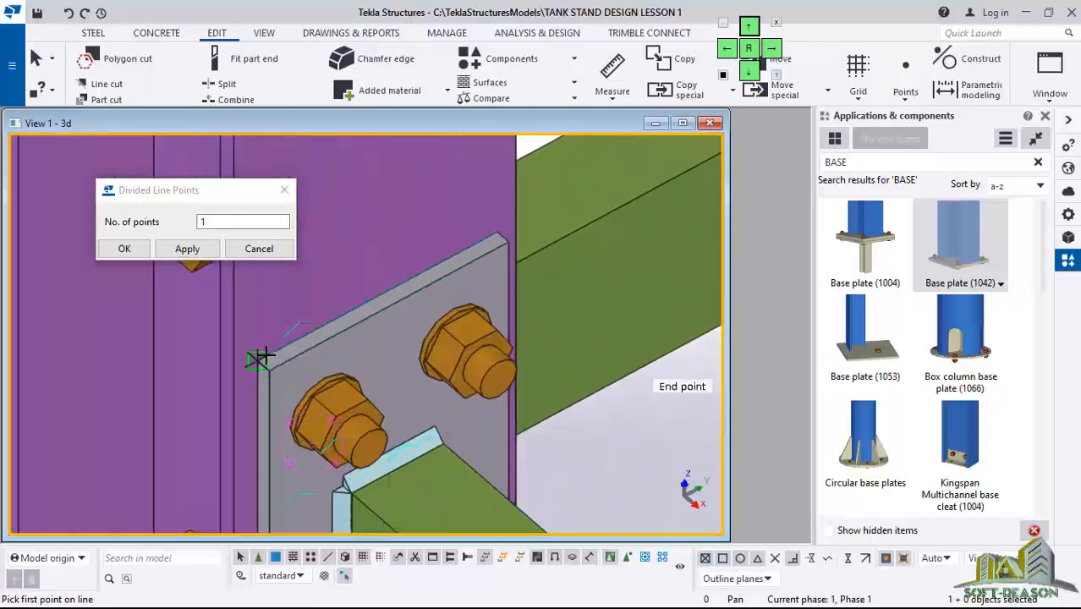
{"action": "left_click", "coordinate": [283, 348]}
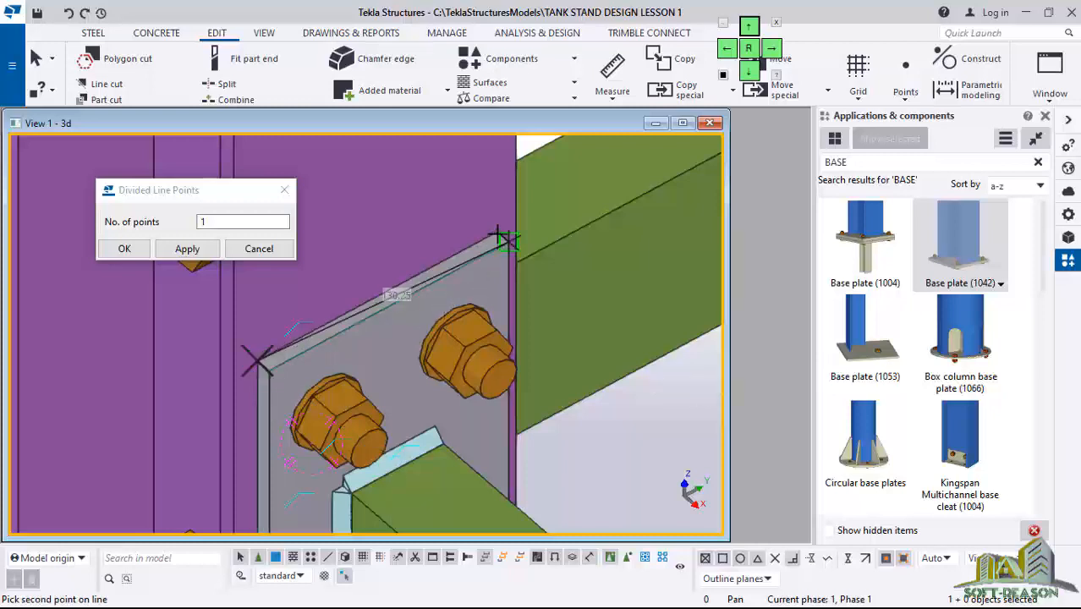
{"action": "scroll", "coordinate": [350, 302], "scroll_direction": "down", "scroll_amount": 5}
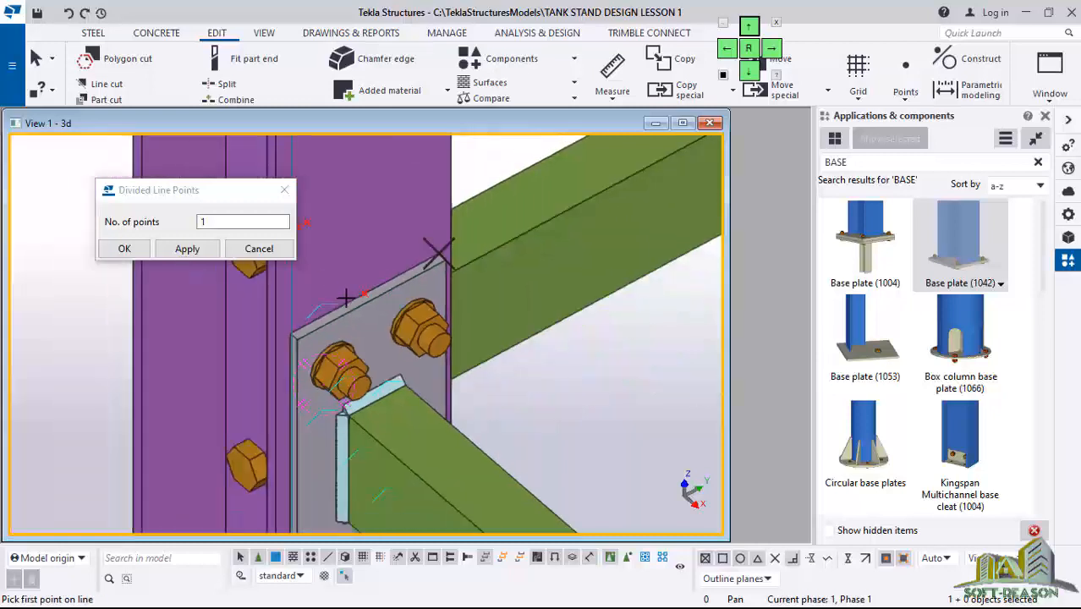
{"action": "left_click", "coordinate": [124, 248]}
{"action": "scroll", "coordinate": [169, 271], "scroll_direction": "down", "scroll_amount": 5}
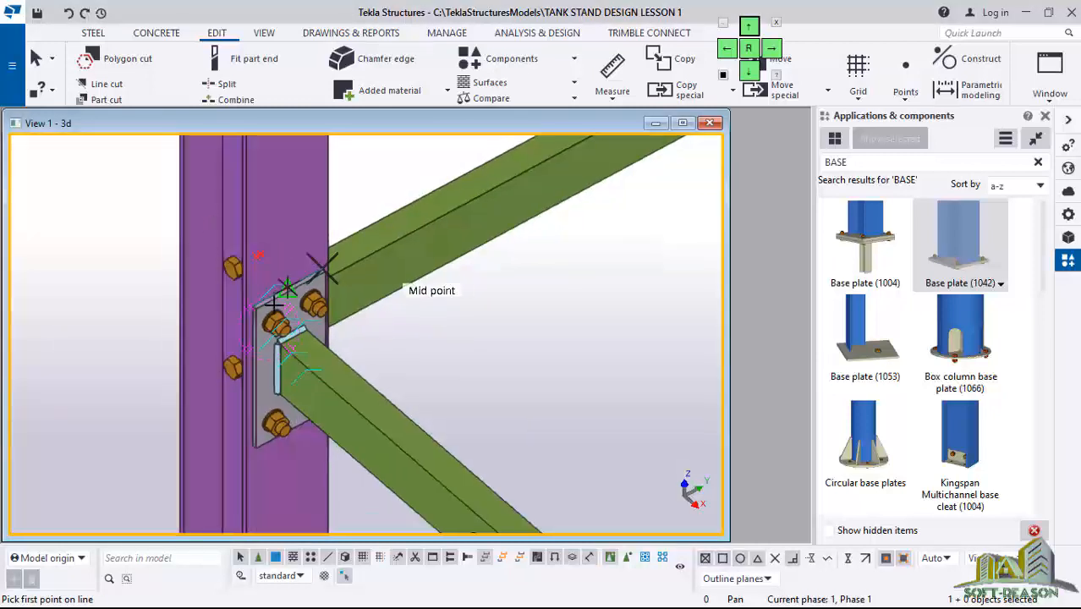
{"action": "right_click", "coordinate": [132, 205]}
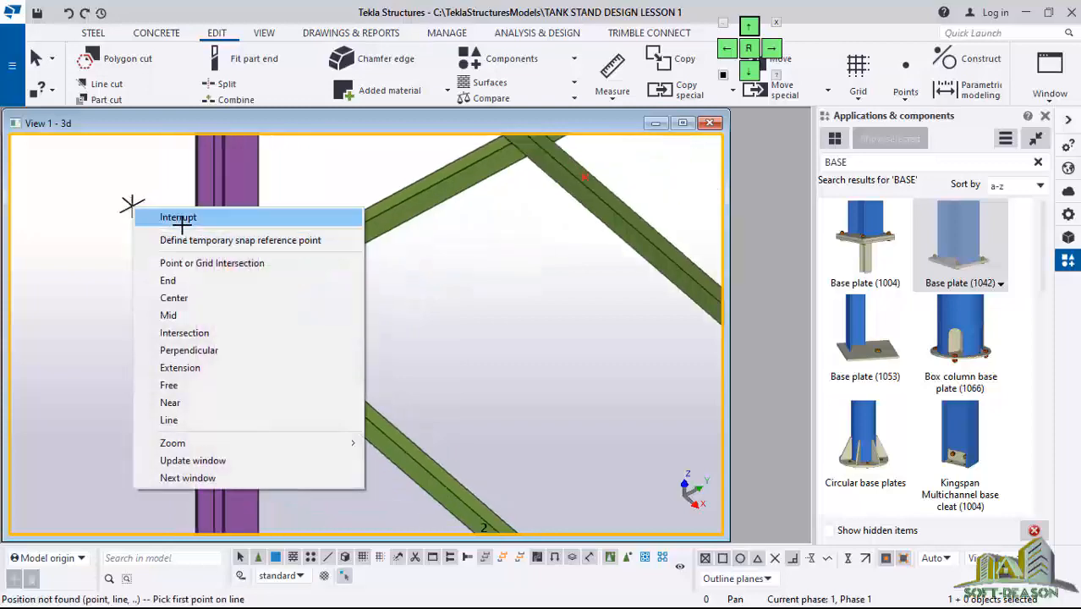
{"action": "left_click", "coordinate": [178, 217]}
Examine the whole tank stand and the divided line points placed on its lower beams and column end plates
{"action": "scroll", "coordinate": [279, 292], "scroll_direction": "down", "scroll_amount": 10}
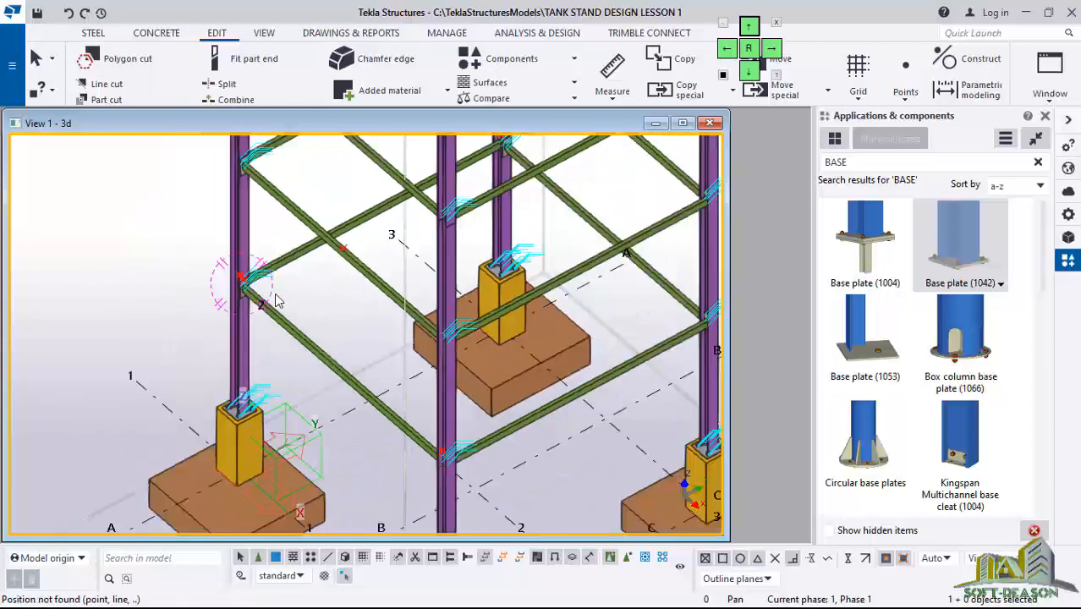
{"action": "middle_click_drag", "start_coordinate": [341, 369], "coordinate": [222, 290], "text": "ctrl"}
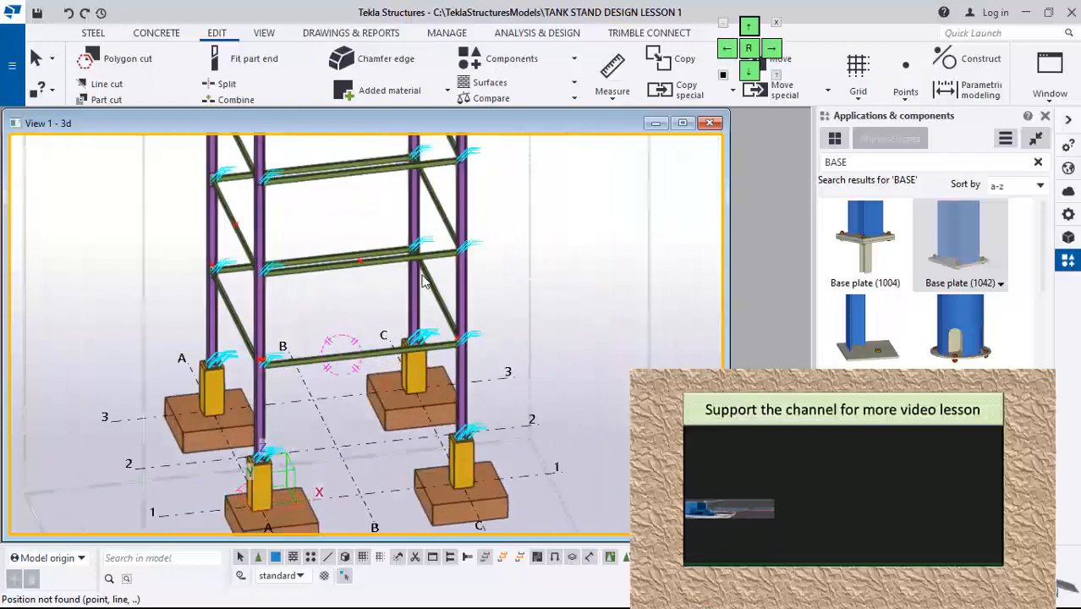
{"action": "scroll", "coordinate": [412, 317], "scroll_direction": "down", "scroll_amount": 2}
{"action": "scroll", "coordinate": [463, 372], "scroll_direction": "down", "scroll_amount": 2}
{"action": "scroll", "coordinate": [464, 372], "scroll_direction": "up", "scroll_amount": 4}
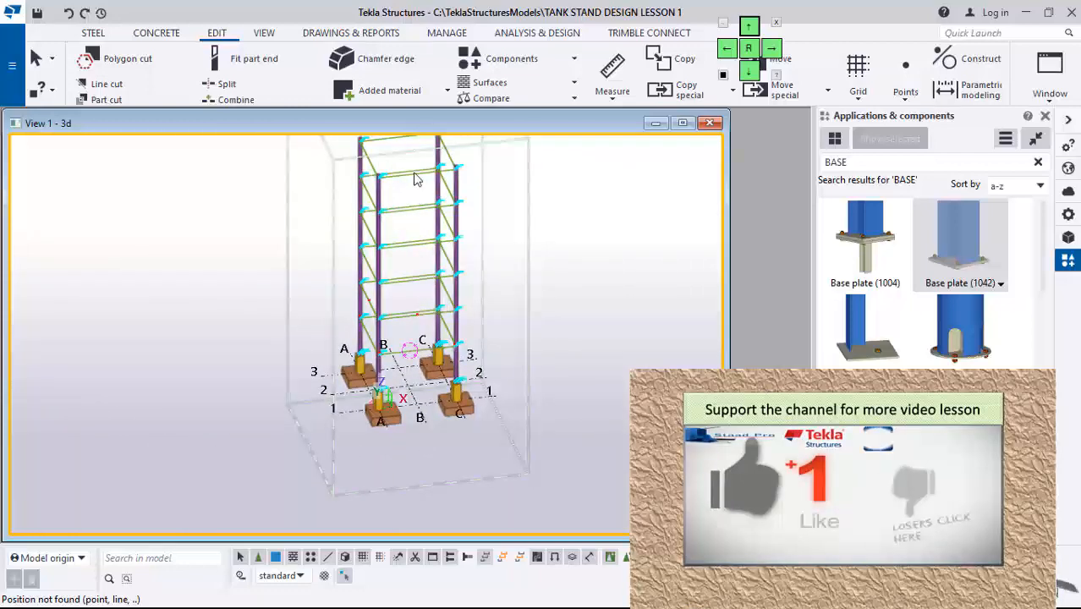
{"action": "scroll", "coordinate": [430, 248], "scroll_direction": "up", "scroll_amount": 1}
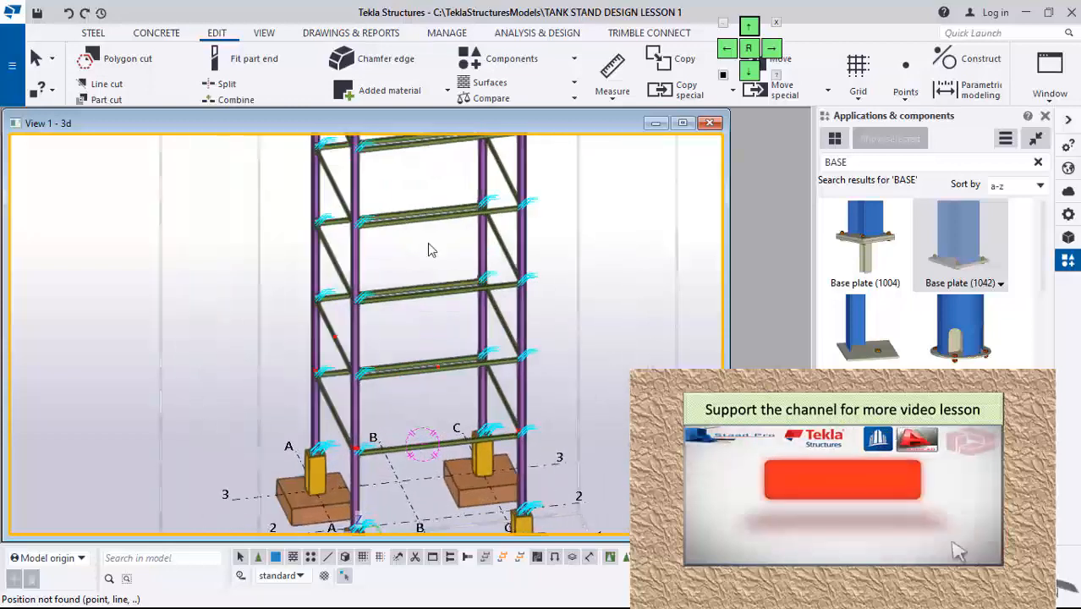
{"action": "scroll", "coordinate": [431, 338], "scroll_direction": "down", "scroll_amount": 2}
{"action": "scroll", "coordinate": [437, 342], "scroll_direction": "up", "scroll_amount": 4}
{"action": "scroll", "coordinate": [436, 342], "scroll_direction": "up", "scroll_amount": 2}
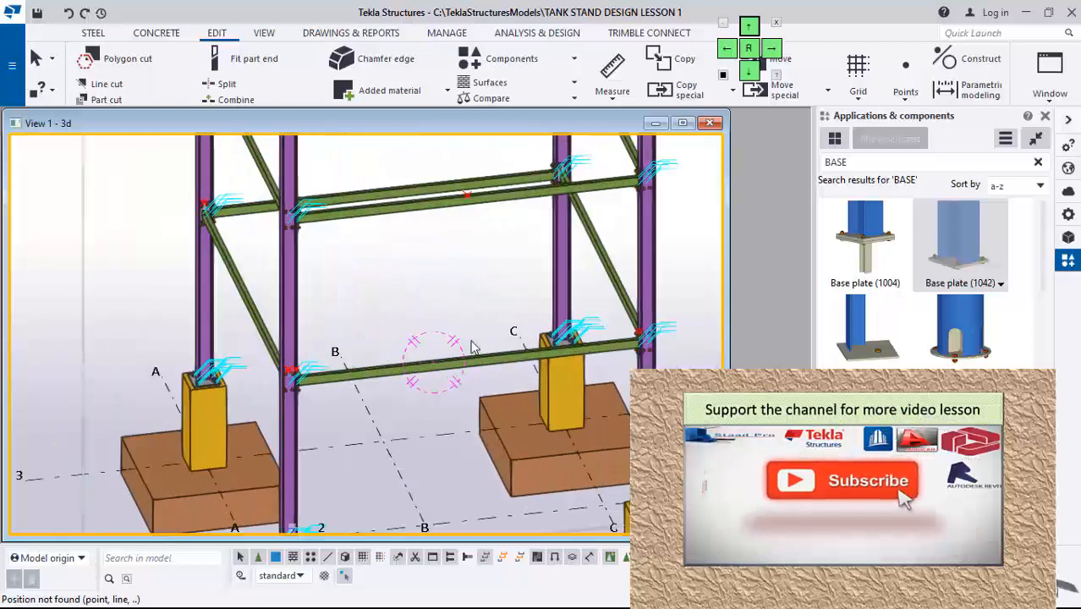
{"action": "scroll", "coordinate": [309, 360], "scroll_direction": "up", "scroll_amount": 3}
{"action": "scroll", "coordinate": [309, 360], "scroll_direction": "down", "scroll_amount": 2}
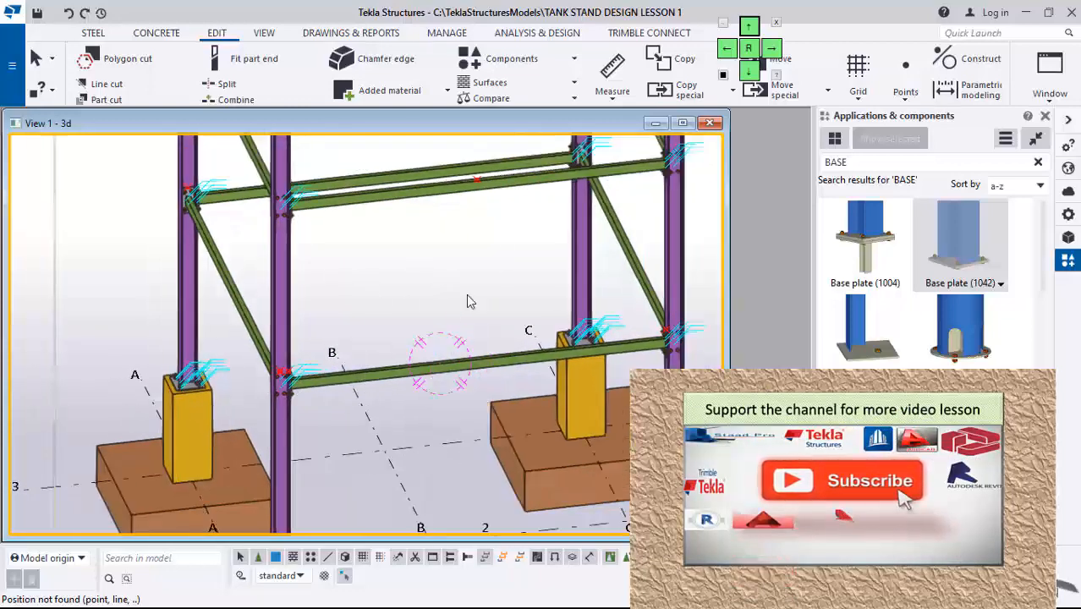
{"action": "scroll", "coordinate": [490, 200], "scroll_direction": "up", "scroll_amount": 3}
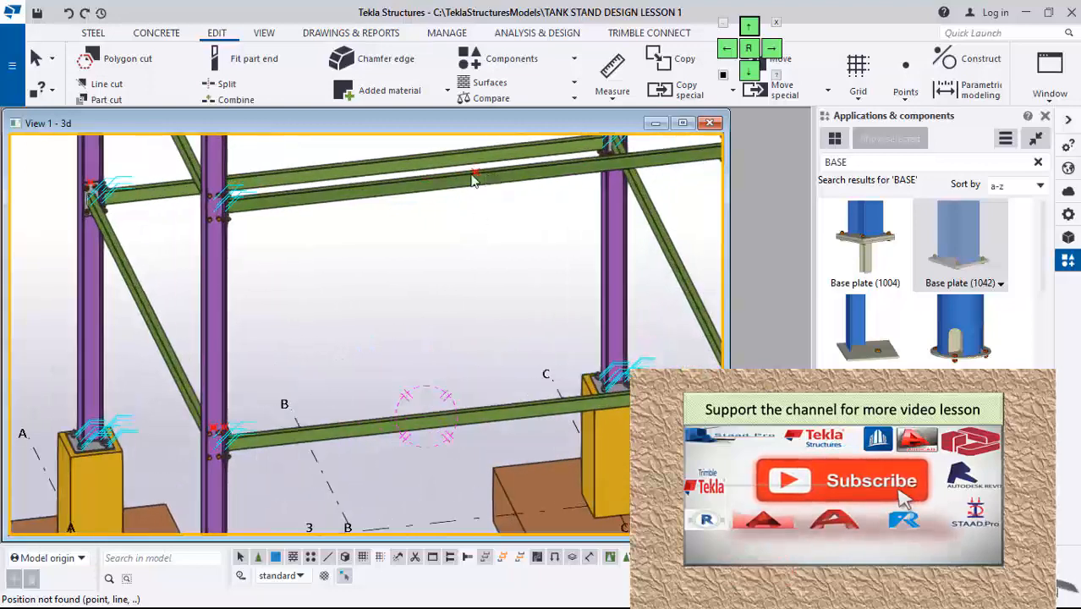
{"action": "scroll", "coordinate": [483, 204], "scroll_direction": "down", "scroll_amount": 1}
{"action": "scroll", "coordinate": [482, 206], "scroll_direction": "down", "scroll_amount": 4}
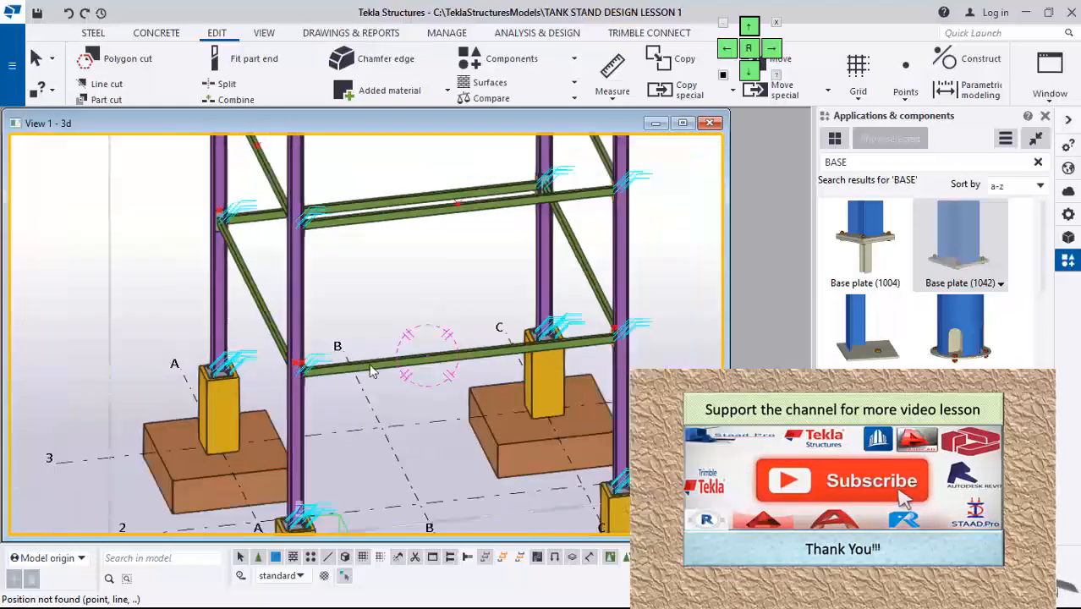
{"action": "scroll", "coordinate": [385, 349], "scroll_direction": "down", "scroll_amount": 4}
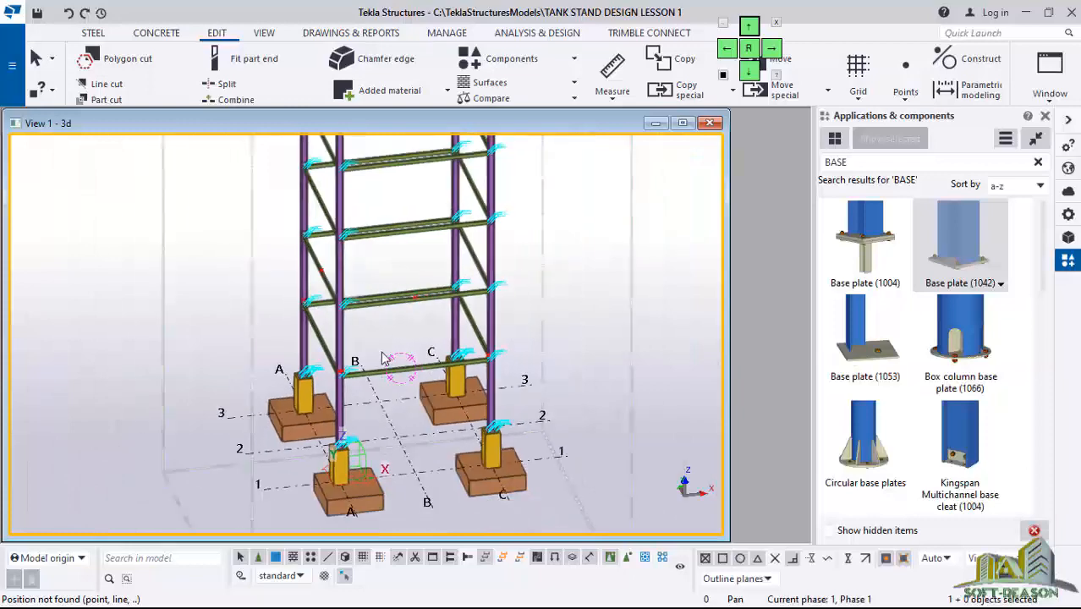
{"action": "scroll", "coordinate": [438, 221], "scroll_direction": "up", "scroll_amount": 4}
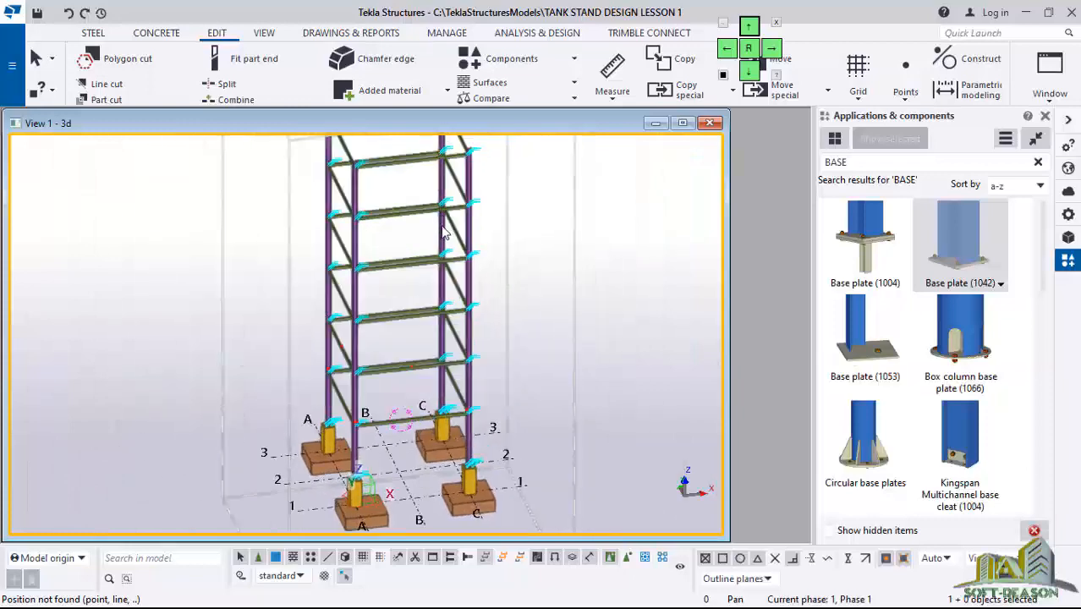
{"action": "scroll", "coordinate": [380, 397], "scroll_direction": "up", "scroll_amount": 3}
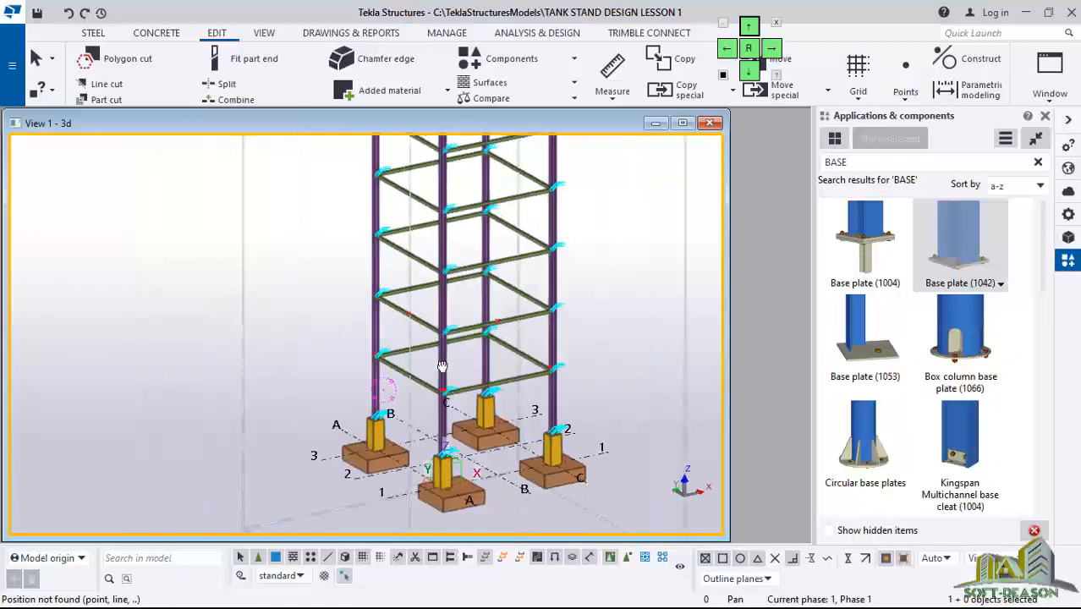
{"action": "scroll", "coordinate": [475, 347], "scroll_direction": "down", "scroll_amount": 2}
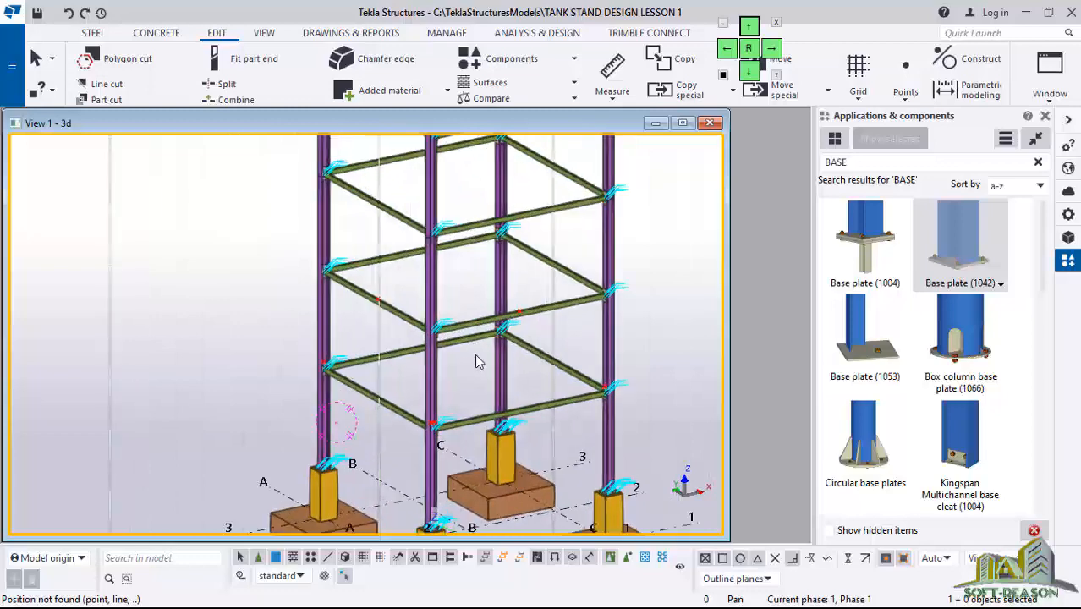